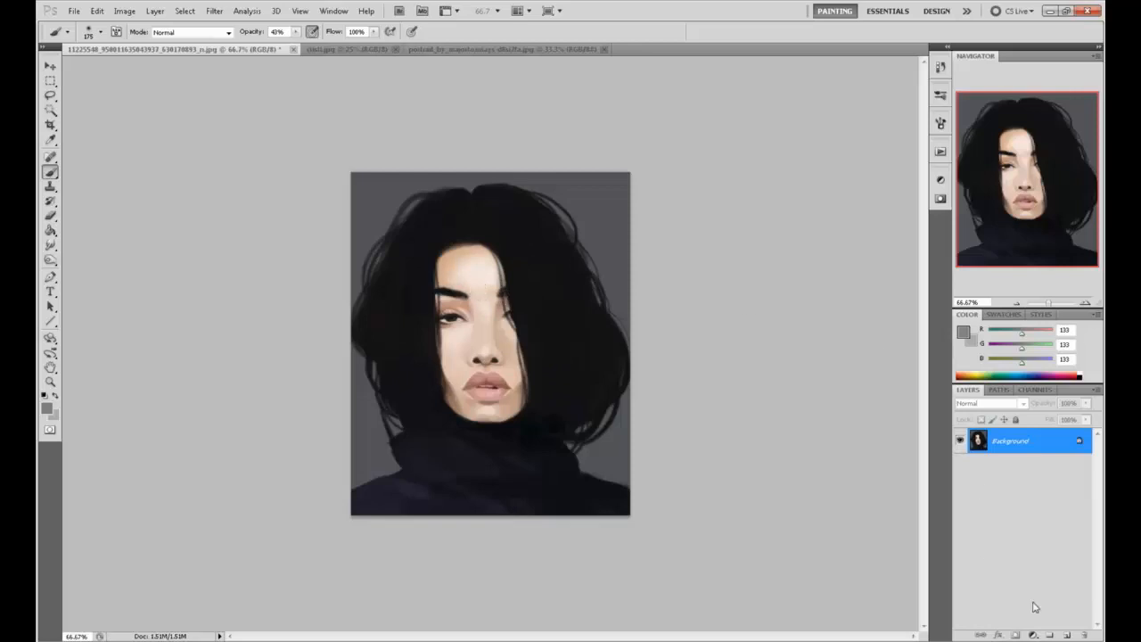
# Add a new layer in Color blend mode above the portrait and set the foreground colour to pure red (255, 0, 0).
pyautogui.click(1065, 634)
pyautogui.click(1013, 403)
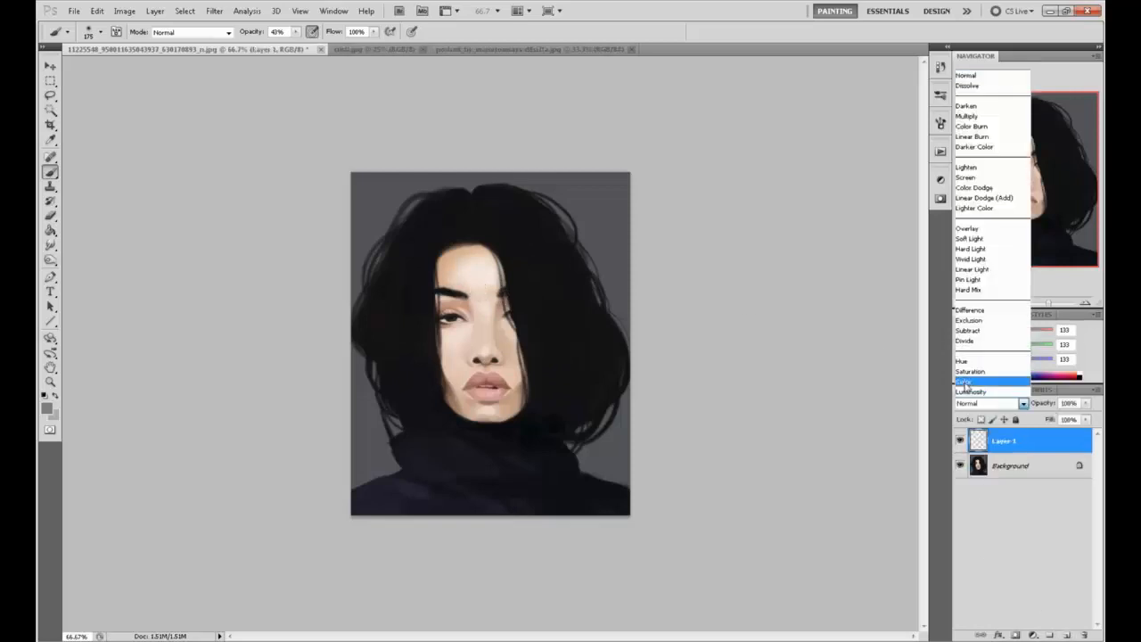
pyautogui.click(964, 383)
pyautogui.click(963, 332)
pyautogui.moveTo(865, 314); pyautogui.dragTo(918, 274)
pyautogui.click(1046, 270)
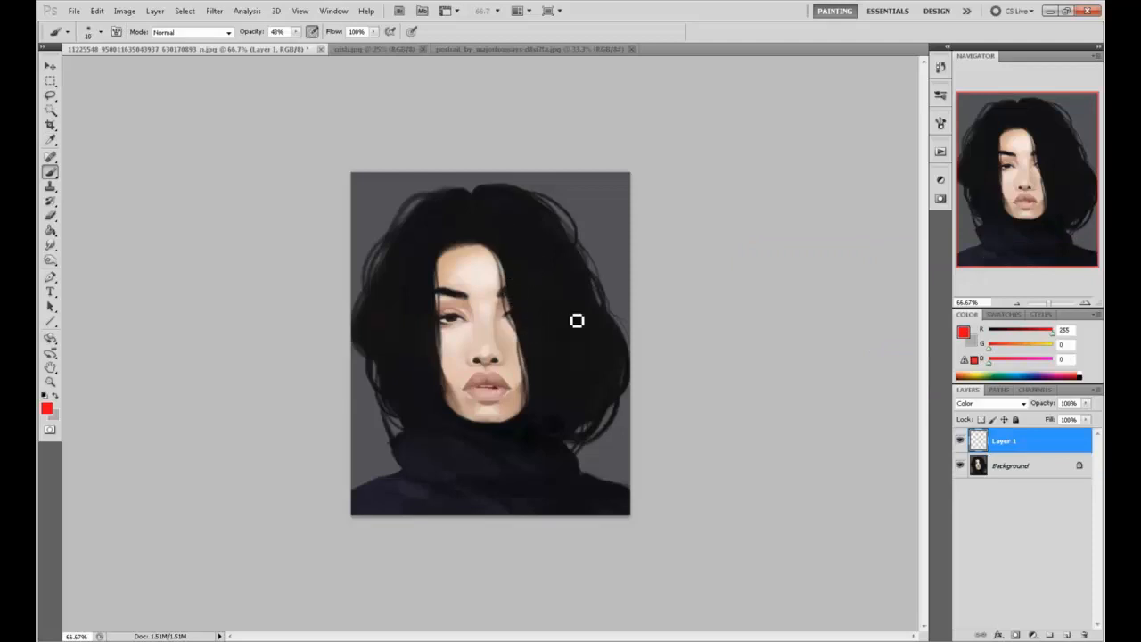
# Set up a 10 px brush at 100% opacity and change Layer 1's blend mode to Normal.
pyautogui.press('[')
pyautogui.press('[')
pyautogui.press('[')
pyautogui.moveTo(467, 324); pyautogui.dragTo(486, 332)
pyautogui.moveTo(296, 31); pyautogui.dragTo(381, 62)
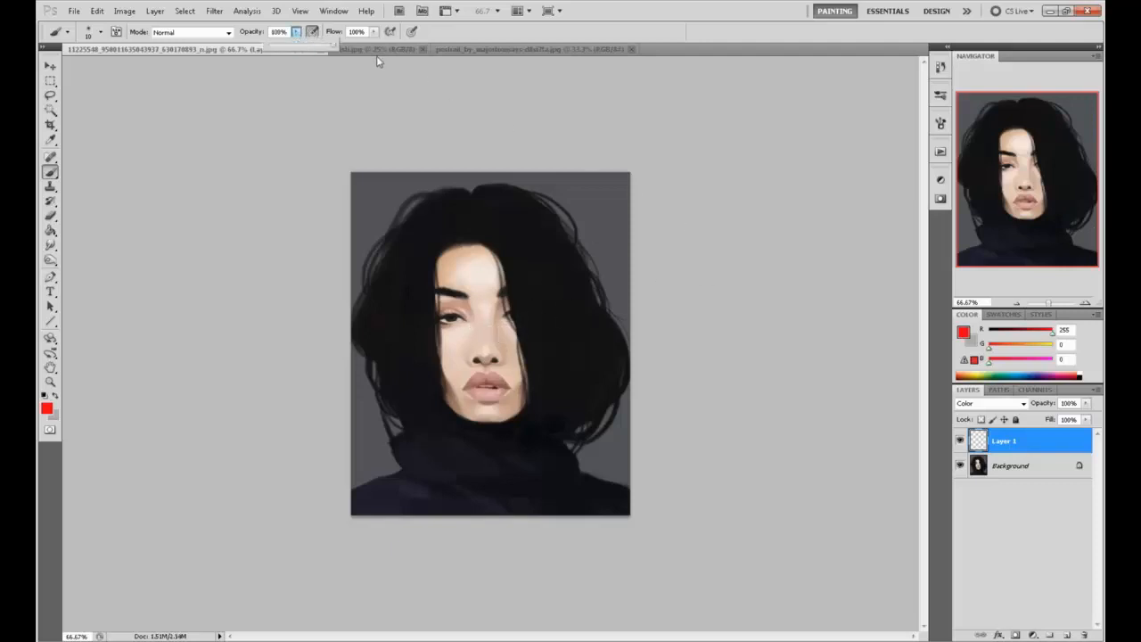
pyautogui.click(477, 331)
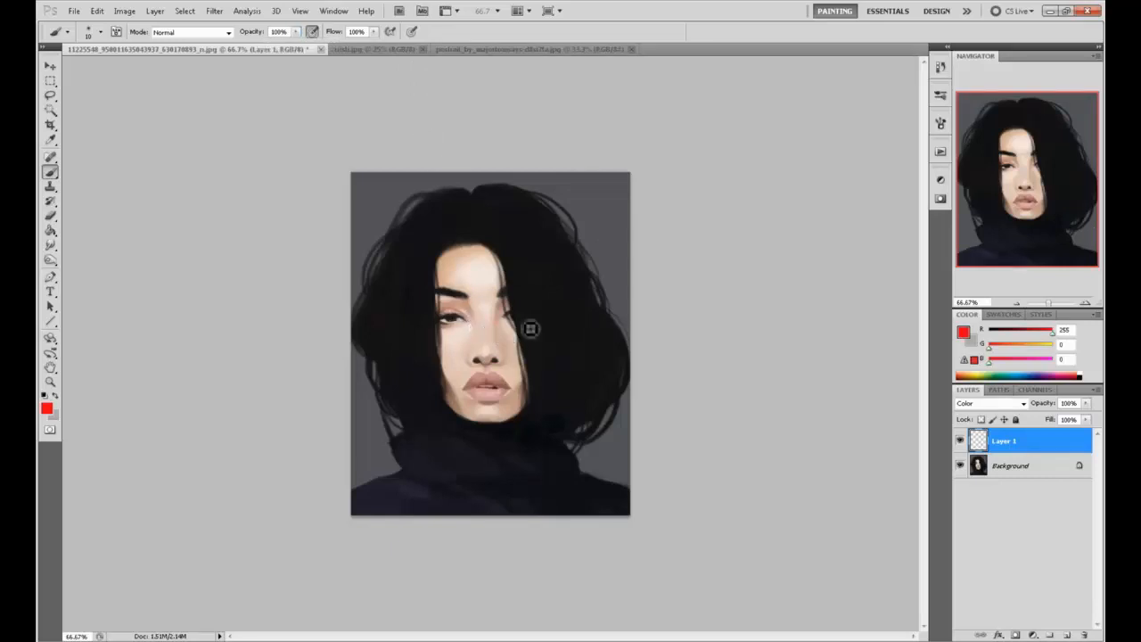
pyautogui.click(1016, 404)
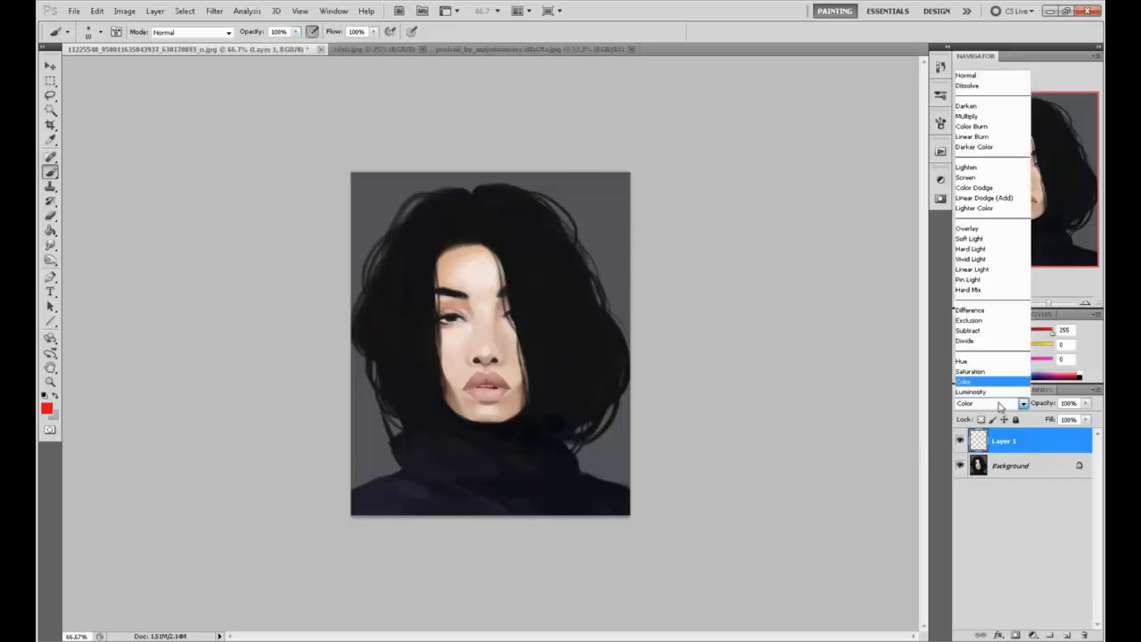
pyautogui.click(1023, 79)
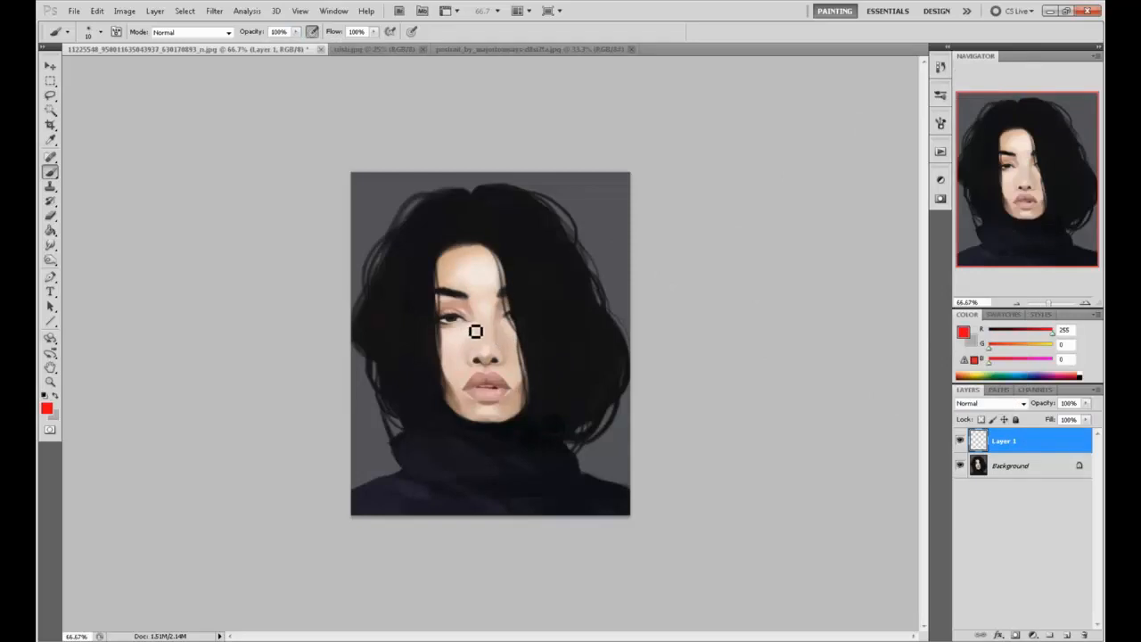
pyautogui.moveTo(487, 332); pyautogui.dragTo(512, 325)
pyautogui.hotkey('ctrl', 'z')
pyautogui.moveTo(515, 303)
pyautogui.mouseDown()
pyautogui.moveTo(513, 338)
pyautogui.moveTo(525, 274)
pyautogui.moveTo(551, 322)
pyautogui.moveTo(469, 243)
pyautogui.moveTo(540, 389)
pyautogui.moveTo(552, 309)
pyautogui.mouseUp()
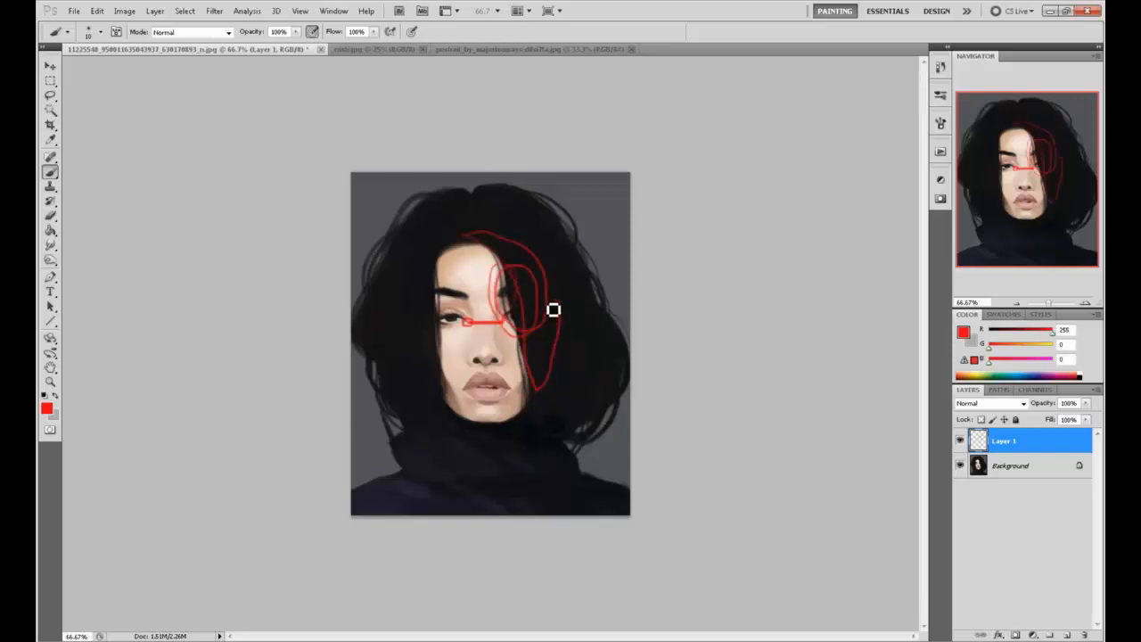
pyautogui.hotkey('ctrl', 'z')
pyautogui.hotkey('ctrl', 'z')
pyautogui.hotkey('ctrl', 'z')
pyautogui.hotkey('ctrl', 'alt', 'z')
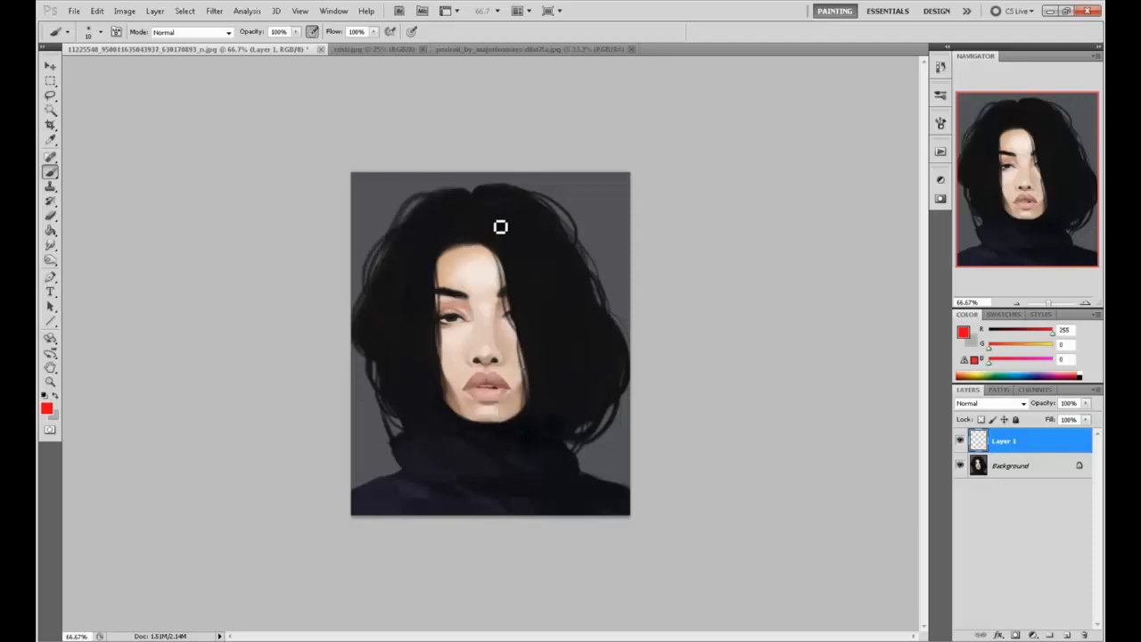
# Mark the crown of the hair with sweeping red strokes across the whole top of the head on Layer 1.
pyautogui.moveTo(500, 226)
pyautogui.mouseDown()
pyautogui.moveTo(423, 251)
pyautogui.moveTo(572, 248)
pyautogui.moveTo(486, 205)
pyautogui.moveTo(411, 265)
pyautogui.moveTo(562, 267)
pyautogui.moveTo(493, 199)
pyautogui.moveTo(385, 274)
pyautogui.moveTo(486, 215)
pyautogui.moveTo(578, 222)
pyautogui.moveTo(445, 202)
pyautogui.mouseUp()
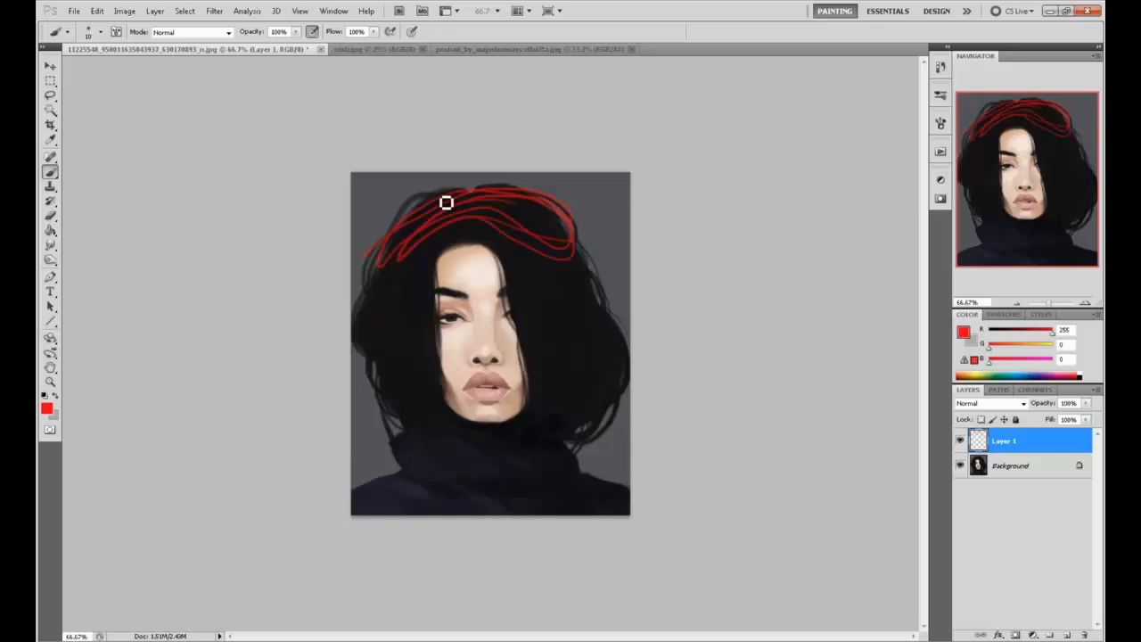
# Hide Layer 1 and view the portrait in greyscale through a new layer filled with grey (165, 165, 165) in Color blend mode.
pyautogui.click(1066, 635)
pyautogui.click(960, 465)
pyautogui.click(963, 333)
pyautogui.moveTo(790, 315); pyautogui.dragTo(664, 334)
pyautogui.click(1013, 268)
pyautogui.press('g')
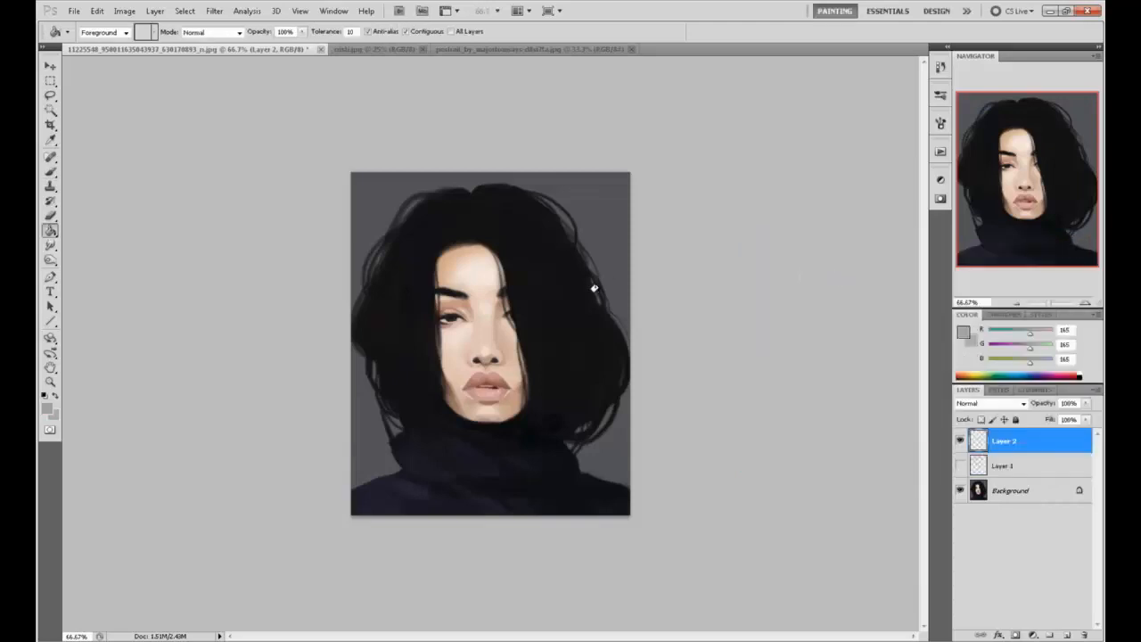
pyautogui.click(593, 288)
pyautogui.click(975, 405)
pyautogui.click(972, 390)
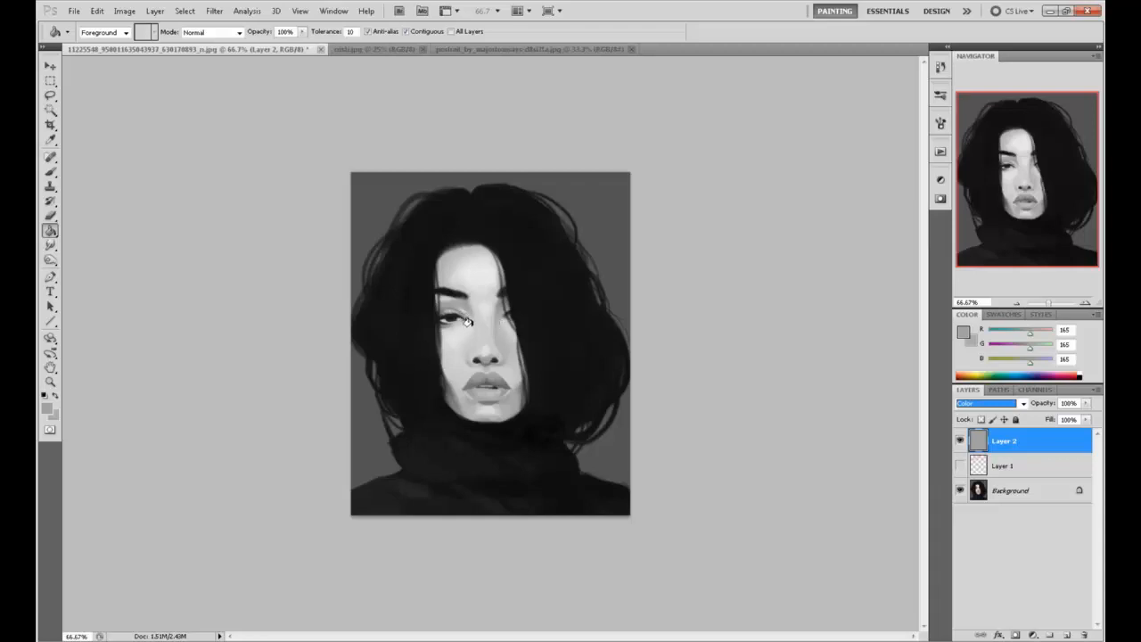
# Hide the grey layer and prepare a new layer above Layer 1 for brushwork in pure red (255, 0, 0).
pyautogui.click(961, 440)
pyautogui.click(998, 466)
pyautogui.press('b')
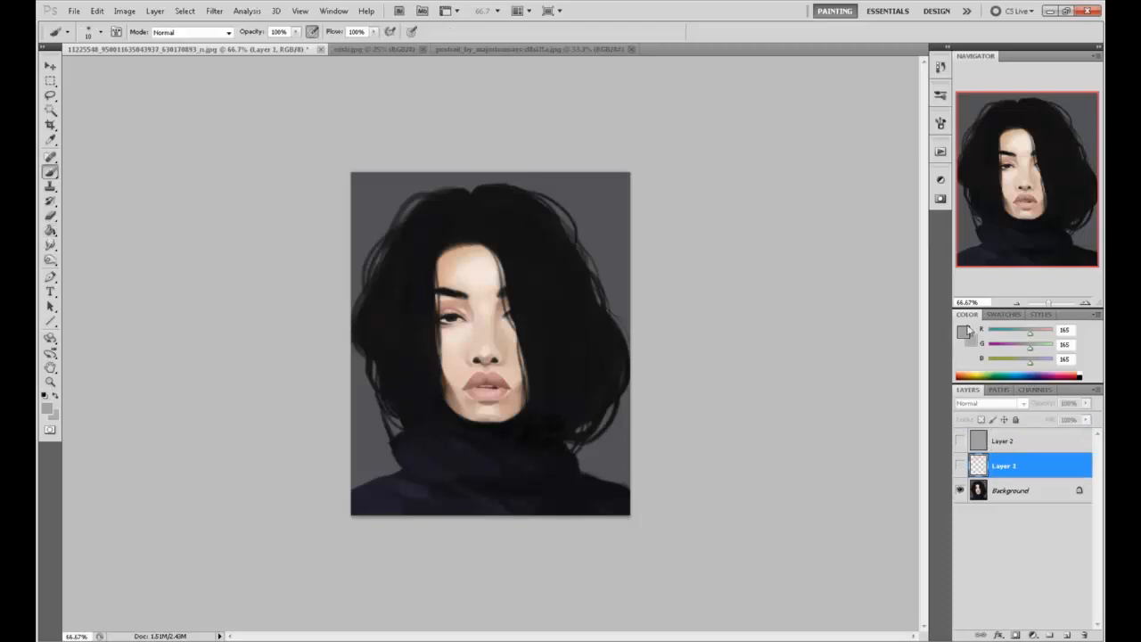
pyautogui.click(964, 332)
pyautogui.click(820, 312)
pyautogui.click(1045, 268)
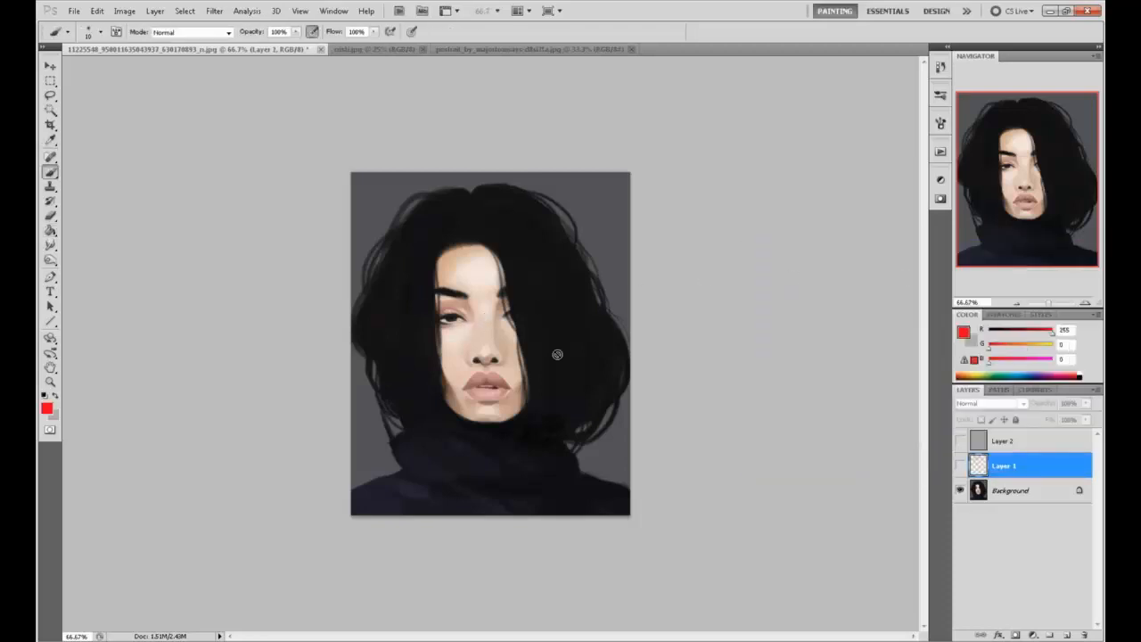
pyautogui.click(1067, 635)
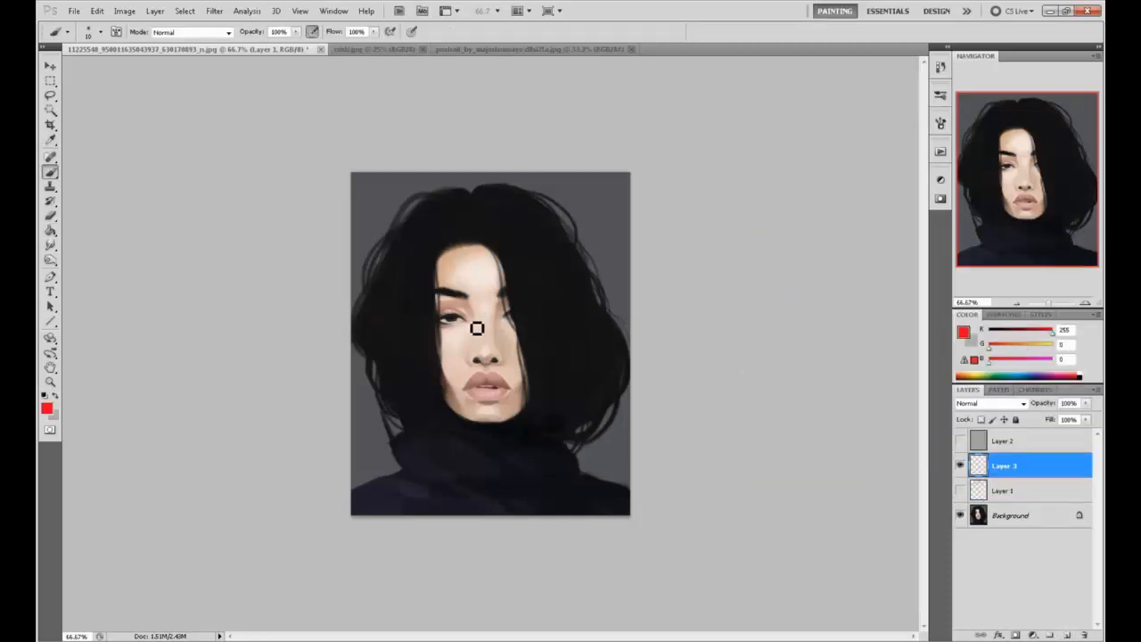
# Draw straight red guide lines through the eyes, down the centre of the face and across the brows.
pyautogui.moveTo(426, 321)
pyautogui.mouseDown()
pyautogui.moveTo(534, 320)
pyautogui.moveTo(439, 342)
pyautogui.moveTo(548, 354)
pyautogui.mouseUp()
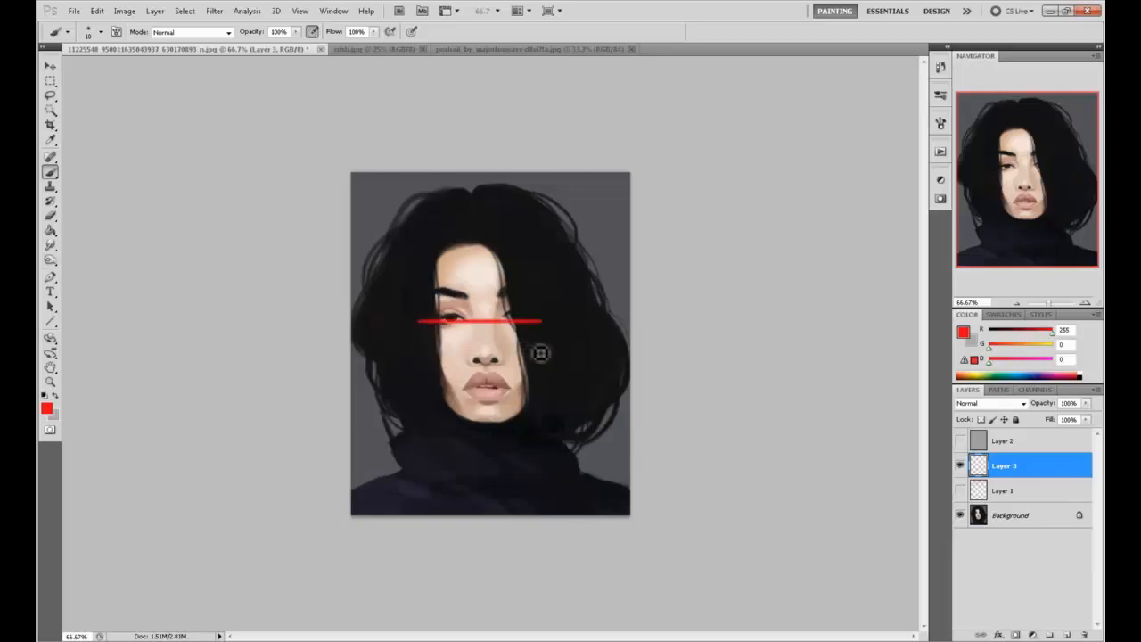
pyautogui.moveTo(485, 420)
pyautogui.mouseDown()
pyautogui.moveTo(491, 333)
pyautogui.moveTo(515, 255)
pyautogui.mouseUp()
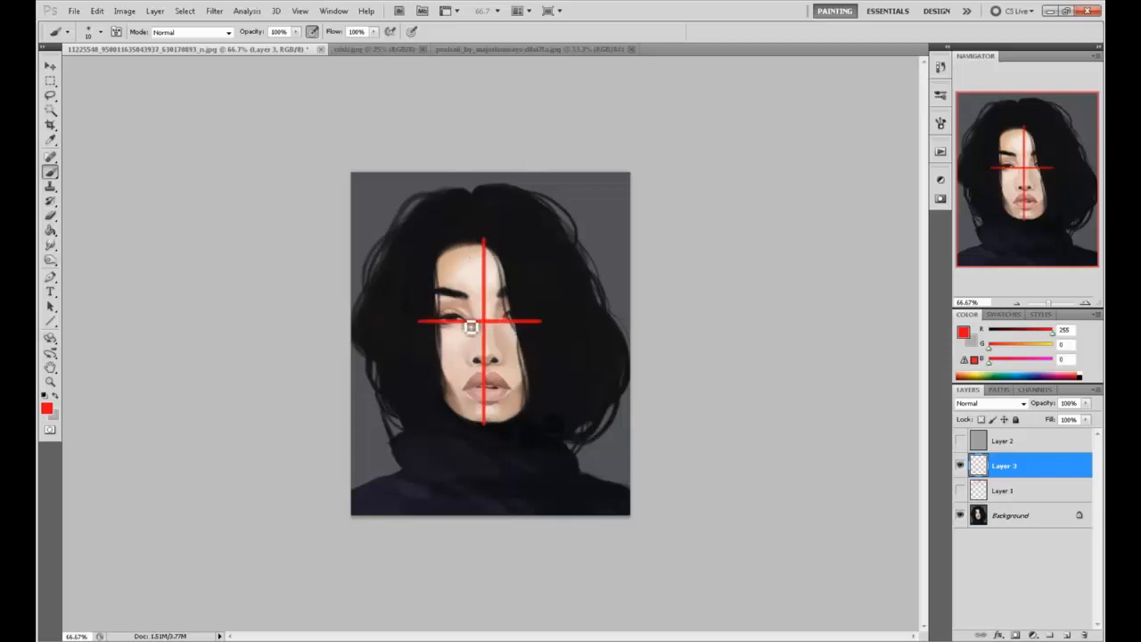
pyautogui.moveTo(472, 308)
pyautogui.mouseDown()
pyautogui.moveTo(505, 305)
pyautogui.moveTo(507, 323)
pyautogui.mouseUp()
pyautogui.moveTo(516, 363)
pyautogui.mouseDown()
pyautogui.moveTo(513, 324)
pyautogui.moveTo(532, 297)
pyautogui.moveTo(522, 409)
pyautogui.moveTo(629, 383)
pyautogui.mouseUp()
pyautogui.moveTo(631, 270)
pyautogui.mouseDown()
pyautogui.moveTo(502, 229)
pyautogui.moveTo(467, 239)
pyautogui.mouseUp()
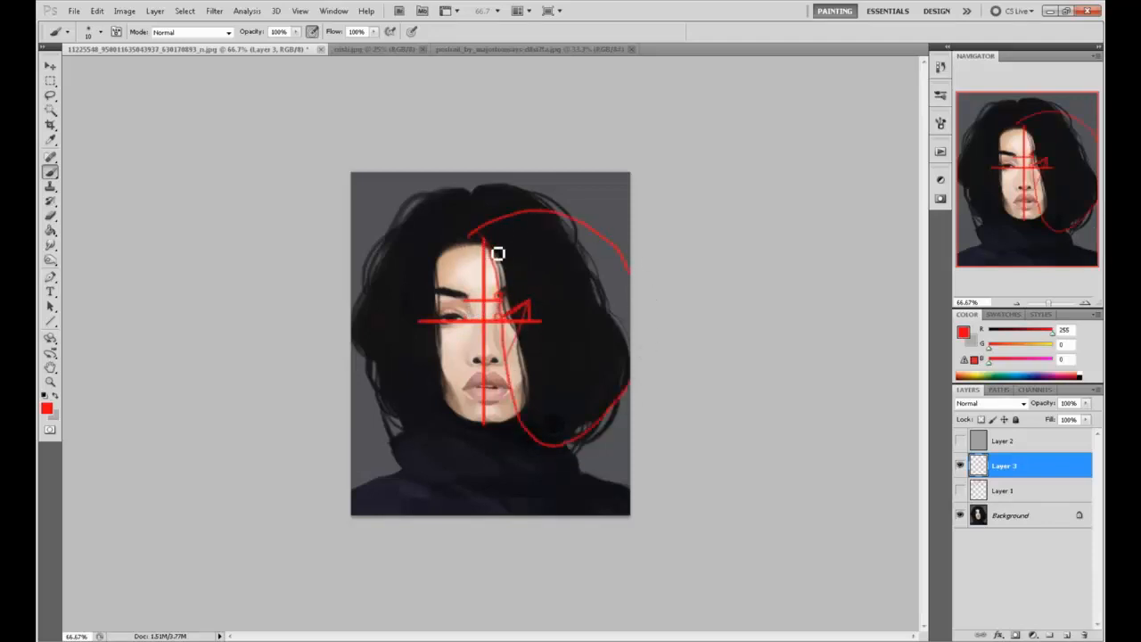
pyautogui.hotkey('ctrl', 'alt', 'z')
pyautogui.hotkey('ctrl', 'alt', 'z')
pyautogui.hotkey('ctrl', 'alt', 'z')
pyautogui.hotkey('ctrl', 'alt', 'z')
pyautogui.hotkey('ctrl', 'alt', 'z')
pyautogui.hotkey('ctrl', 'alt', 'z')
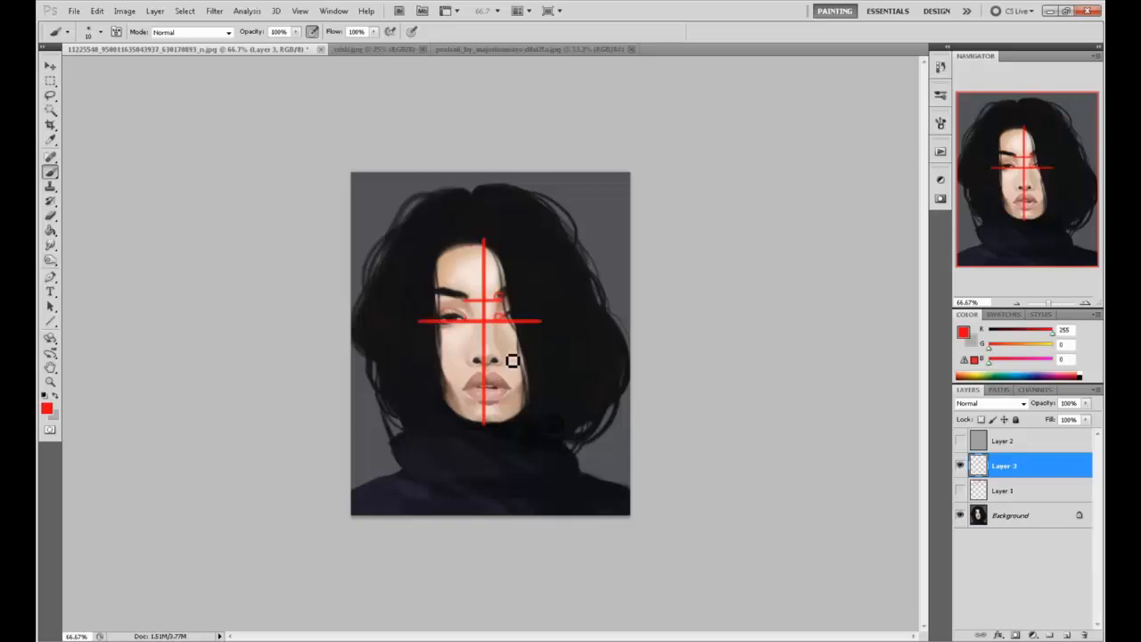
# Hatch red strokes densely over the hair in the portrait's upper-left area and hide that marks layer.
pyautogui.moveTo(410, 201)
pyautogui.mouseDown()
pyautogui.moveTo(447, 209)
pyautogui.moveTo(417, 199)
pyautogui.moveTo(437, 191)
pyautogui.moveTo(359, 260)
pyautogui.moveTo(446, 236)
pyautogui.moveTo(383, 314)
pyautogui.moveTo(446, 290)
pyautogui.moveTo(411, 309)
pyautogui.mouseUp()
pyautogui.hotkey('ctrl', 'z')
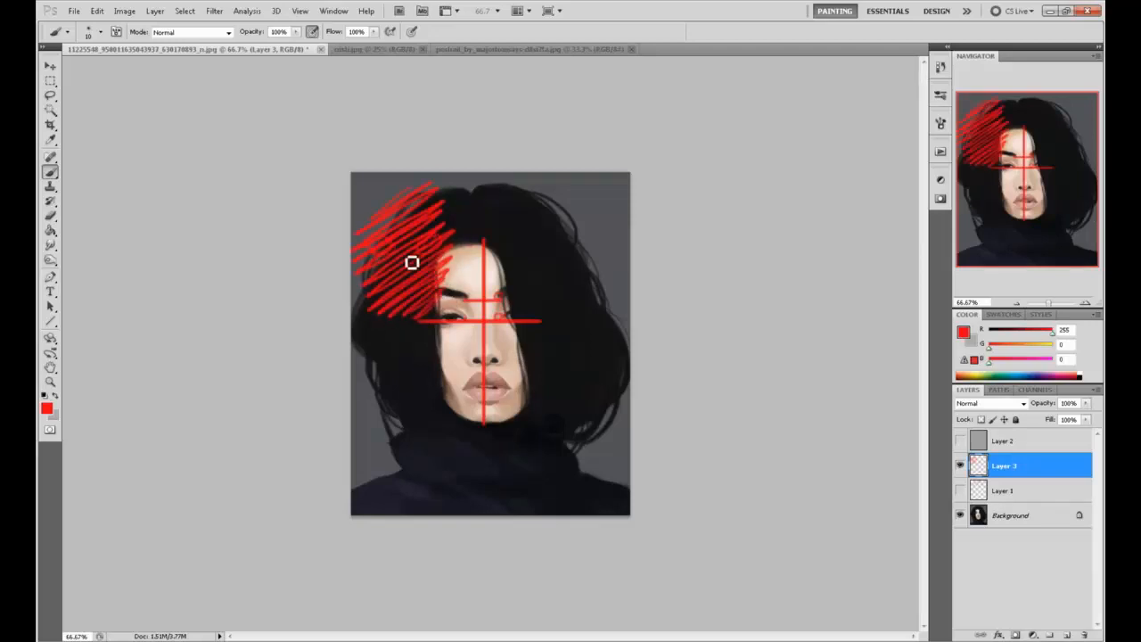
pyautogui.moveTo(374, 265)
pyautogui.mouseDown()
pyautogui.moveTo(411, 290)
pyautogui.moveTo(407, 326)
pyautogui.moveTo(368, 268)
pyautogui.moveTo(390, 328)
pyautogui.moveTo(413, 296)
pyautogui.mouseUp()
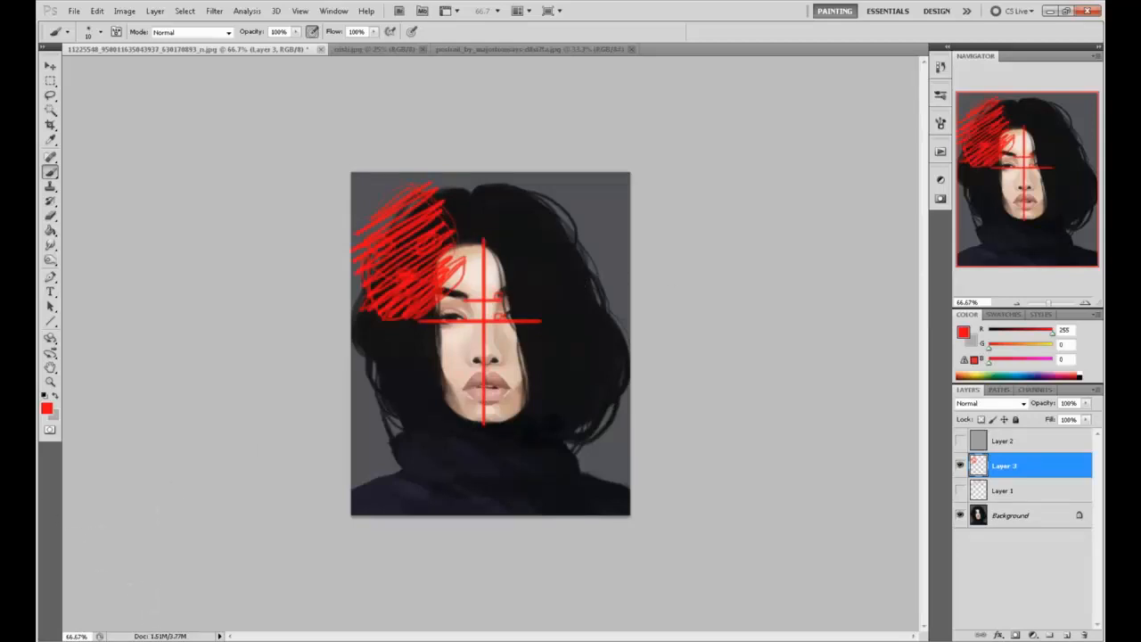
pyautogui.click(960, 465)
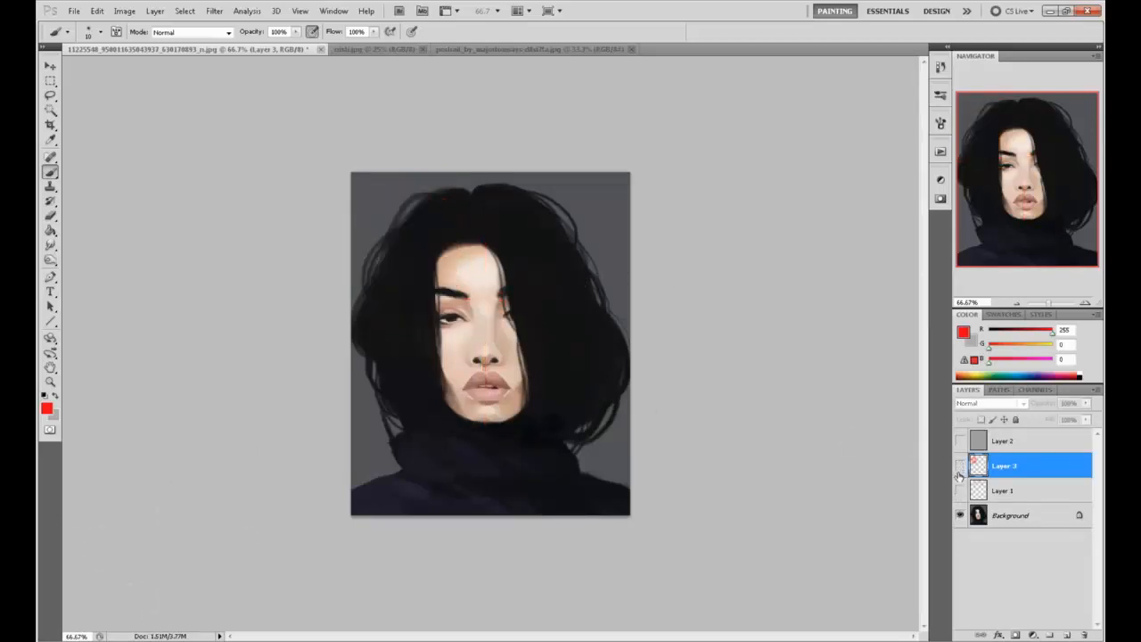
# On a new layer, sketch red hair strands sweeping from the parting across the forehead and eye toward the portrait's left edge.
pyautogui.click(1064, 634)
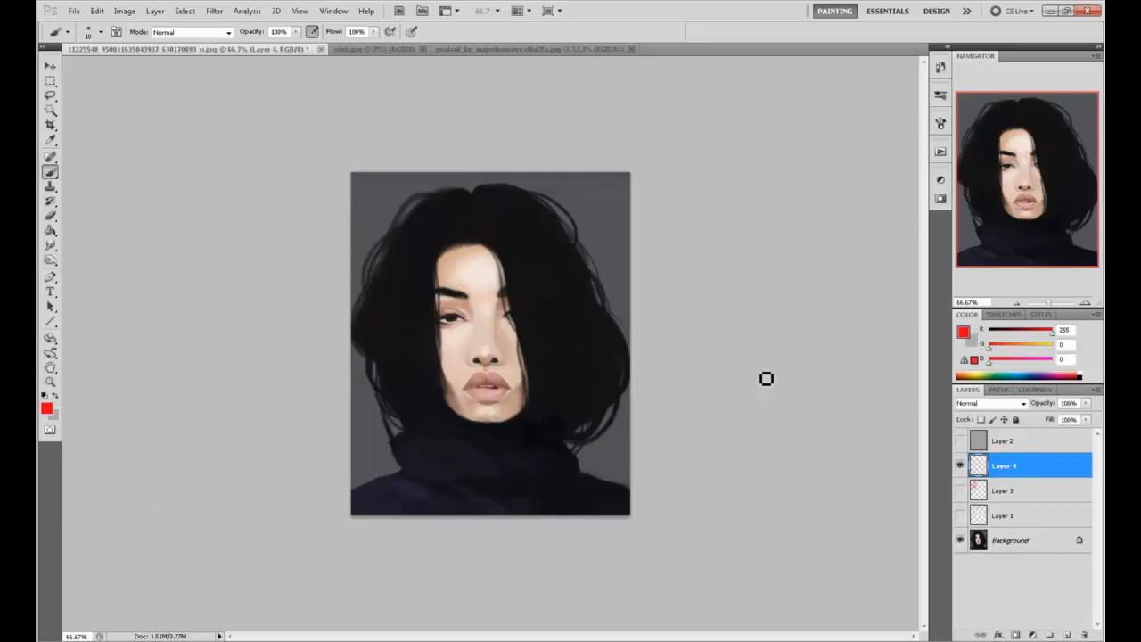
pyautogui.moveTo(504, 232); pyautogui.dragTo(387, 374)
pyautogui.moveTo(458, 228); pyautogui.dragTo(475, 217)
pyautogui.moveTo(454, 277); pyautogui.dragTo(392, 385)
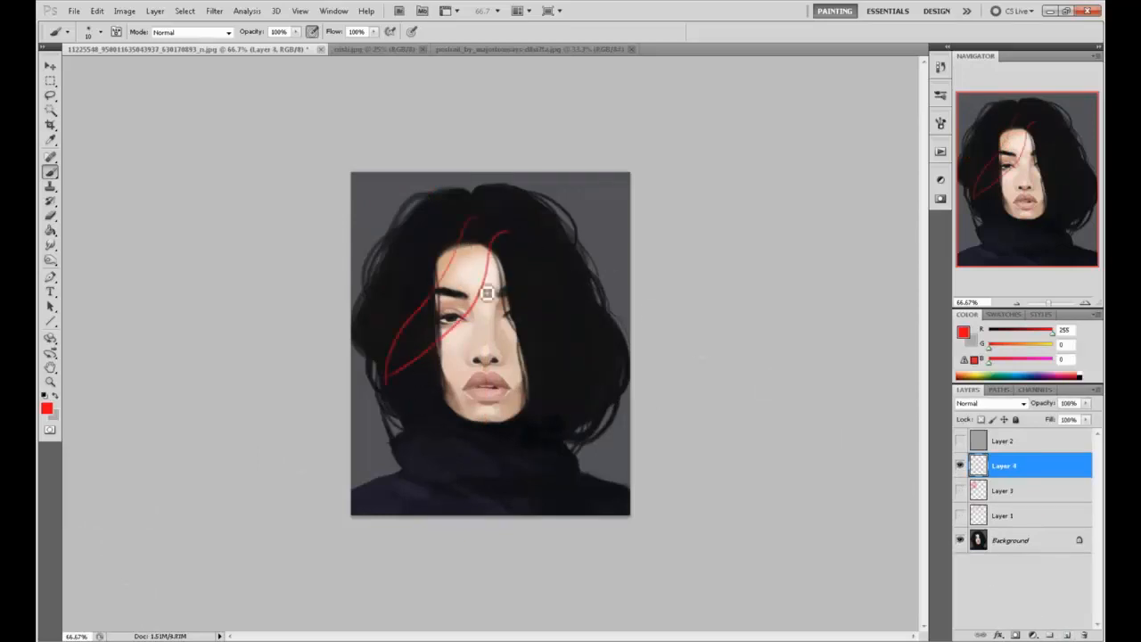
pyautogui.moveTo(486, 294); pyautogui.dragTo(412, 415)
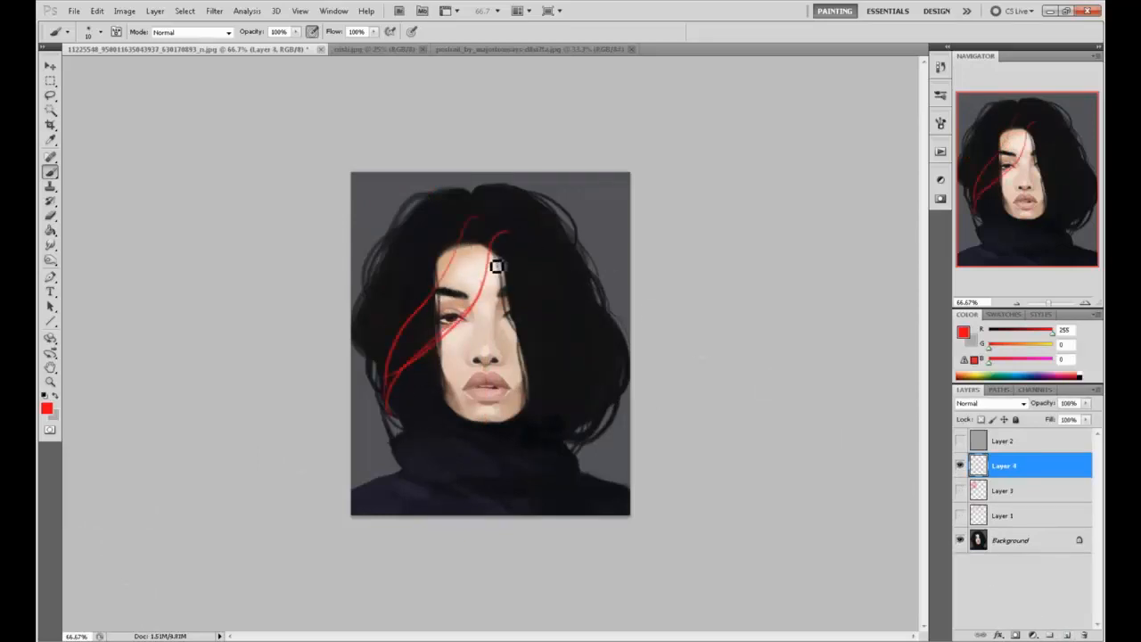
pyautogui.moveTo(467, 224); pyautogui.dragTo(392, 349)
pyautogui.moveTo(457, 253); pyautogui.dragTo(390, 357)
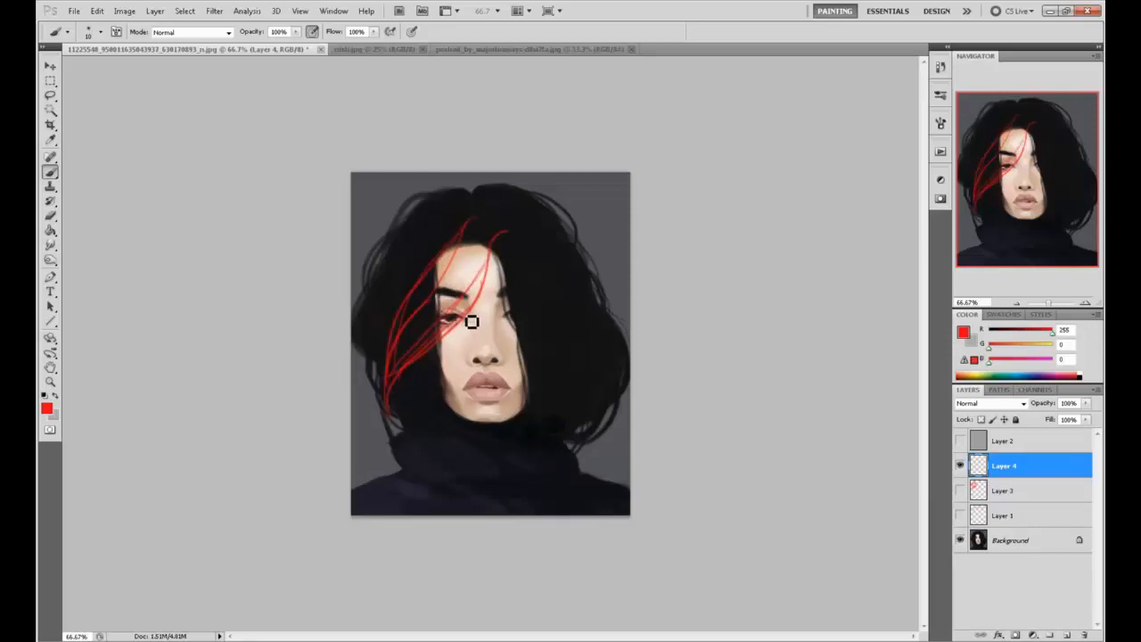
# Mark the inner corner of the visible eye with a red line and arrow, and thicken the sweeping hair strands.
pyautogui.moveTo(465, 319); pyautogui.dragTo(504, 321)
pyautogui.moveTo(465, 225)
pyautogui.mouseDown()
pyautogui.moveTo(388, 394)
pyautogui.moveTo(396, 311)
pyautogui.moveTo(469, 221)
pyautogui.moveTo(398, 326)
pyautogui.moveTo(456, 312)
pyautogui.moveTo(497, 248)
pyautogui.moveTo(431, 374)
pyautogui.moveTo(397, 390)
pyautogui.moveTo(470, 227)
pyautogui.moveTo(384, 360)
pyautogui.mouseUp()
pyautogui.moveTo(473, 337); pyautogui.dragTo(471, 336)
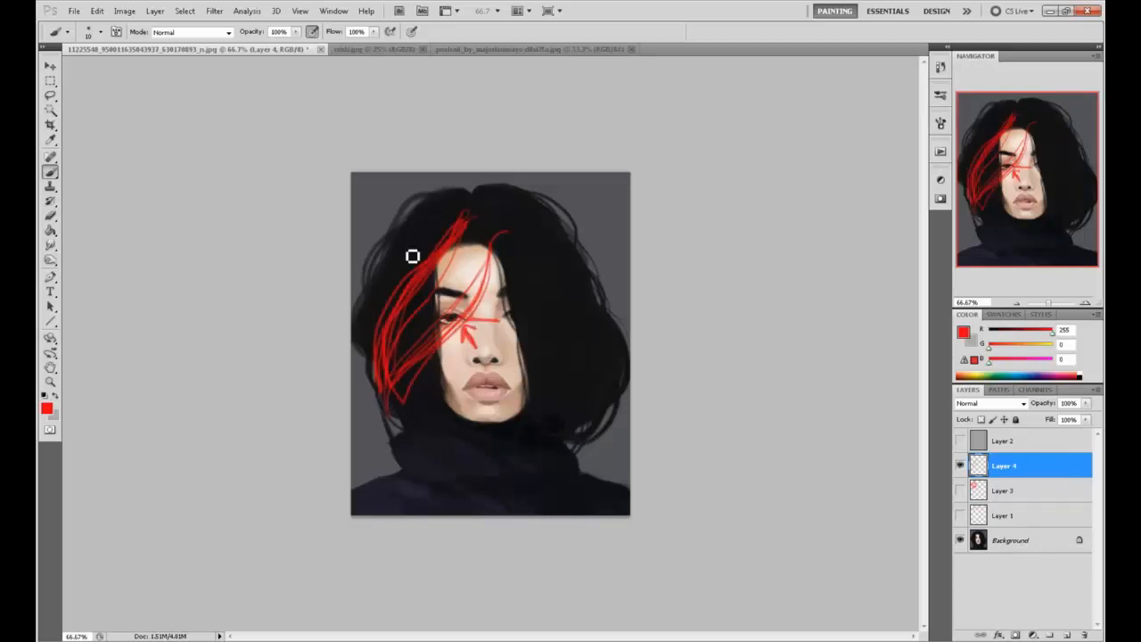
pyautogui.moveTo(521, 228)
pyautogui.mouseDown()
pyautogui.moveTo(429, 364)
pyautogui.moveTo(423, 441)
pyautogui.moveTo(437, 262)
pyautogui.mouseUp()
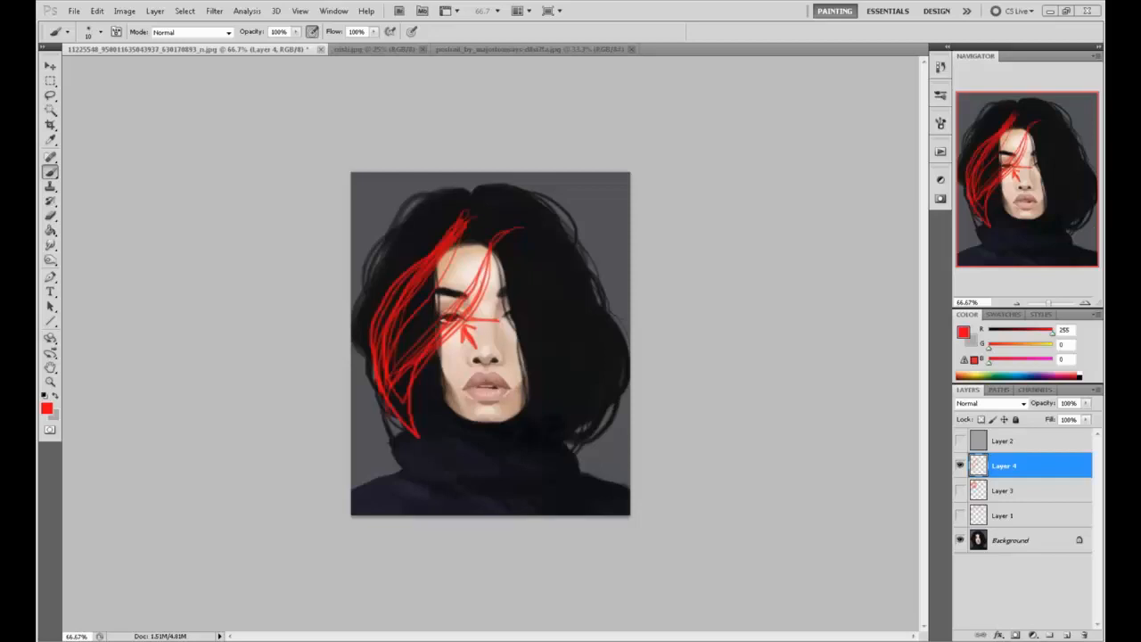
# Undock the Adjustments and Masks panel group and redock it higher among the collapsed panels.
pyautogui.moveTo(940, 171); pyautogui.dragTo(724, 123)
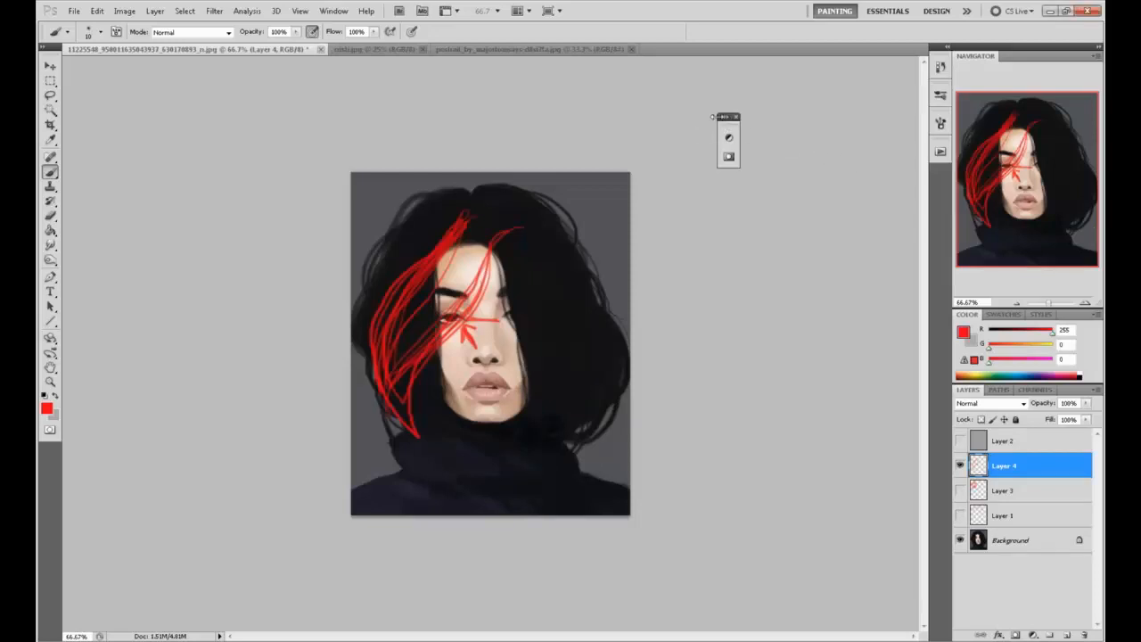
pyautogui.click(736, 117)
pyautogui.moveTo(927, 110); pyautogui.dragTo(945, 111)
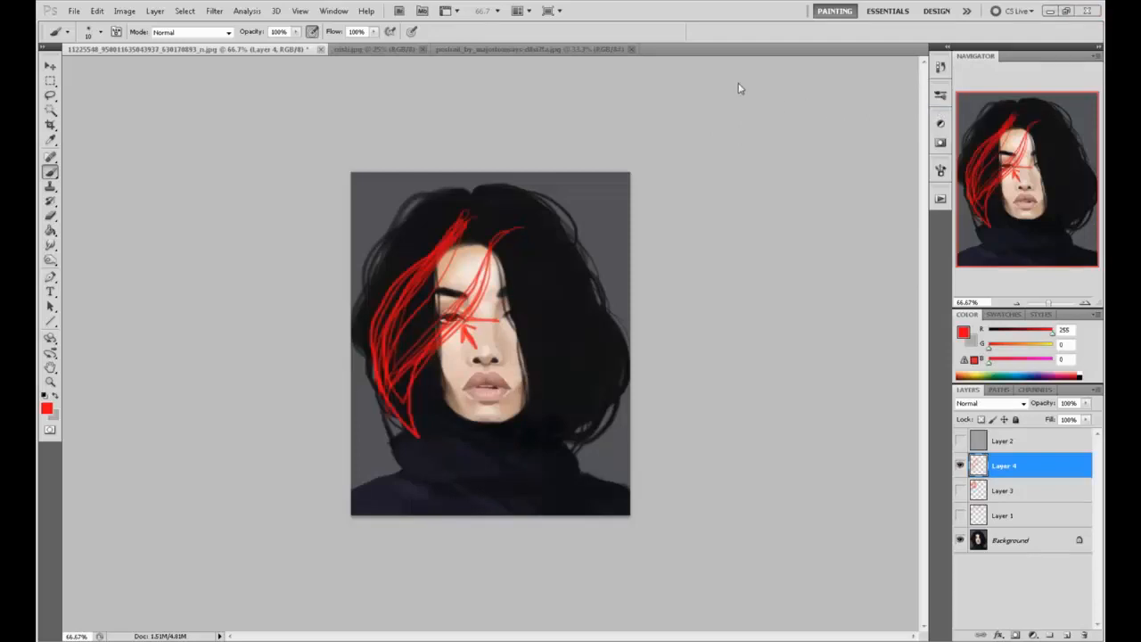
# Switch to the browser, examine how the hair falls beside the eye in the Aphrodite painting, and close the window.
pyautogui.hotkey('alt', 'Tab')
pyautogui.click(726, 273)
pyautogui.click(611, 262)
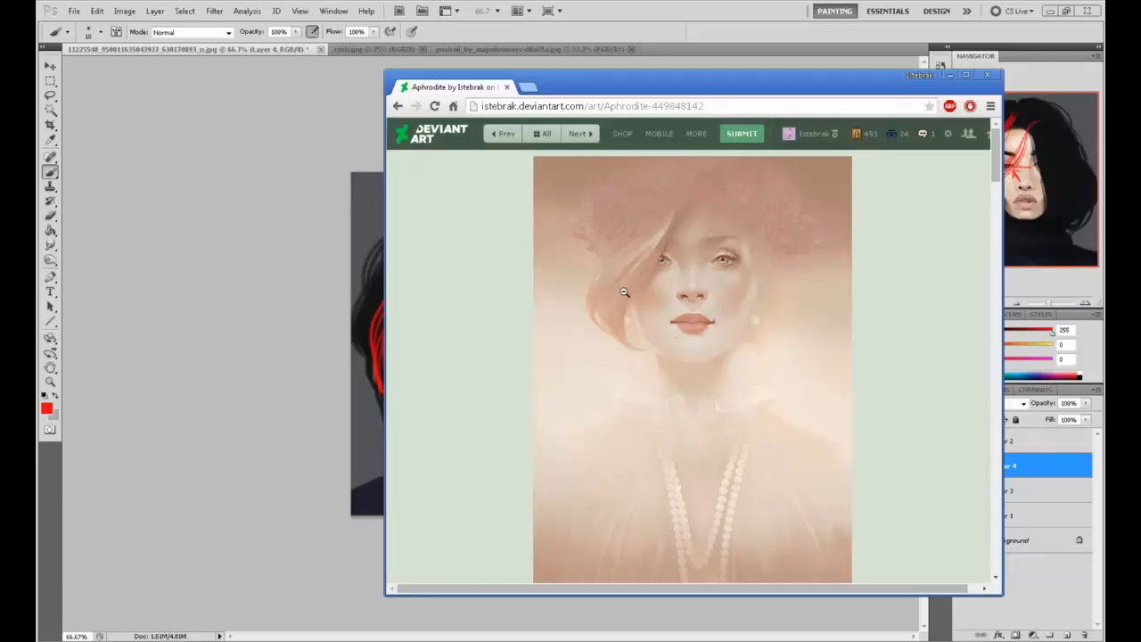
pyautogui.click(655, 268)
pyautogui.click(628, 264)
pyautogui.click(987, 77)
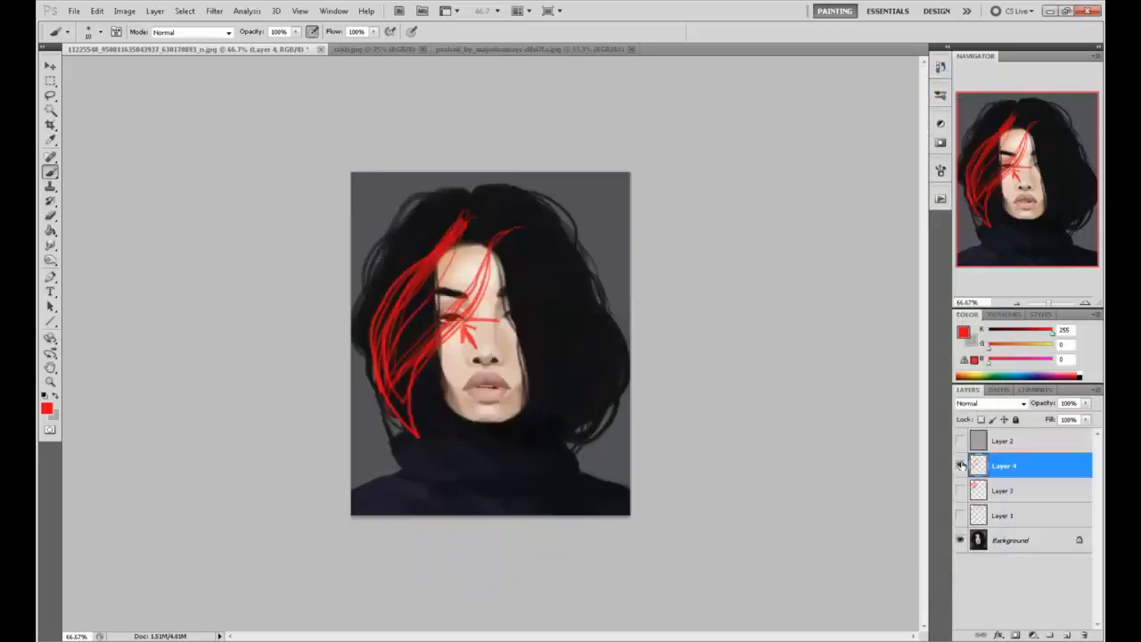
# Hide Layer 4 and flatten the image, discarding all hidden layers.
pyautogui.click(961, 464)
pyautogui.click(1011, 539)
pyautogui.rightClick(1016, 540)
pyautogui.click(991, 524)
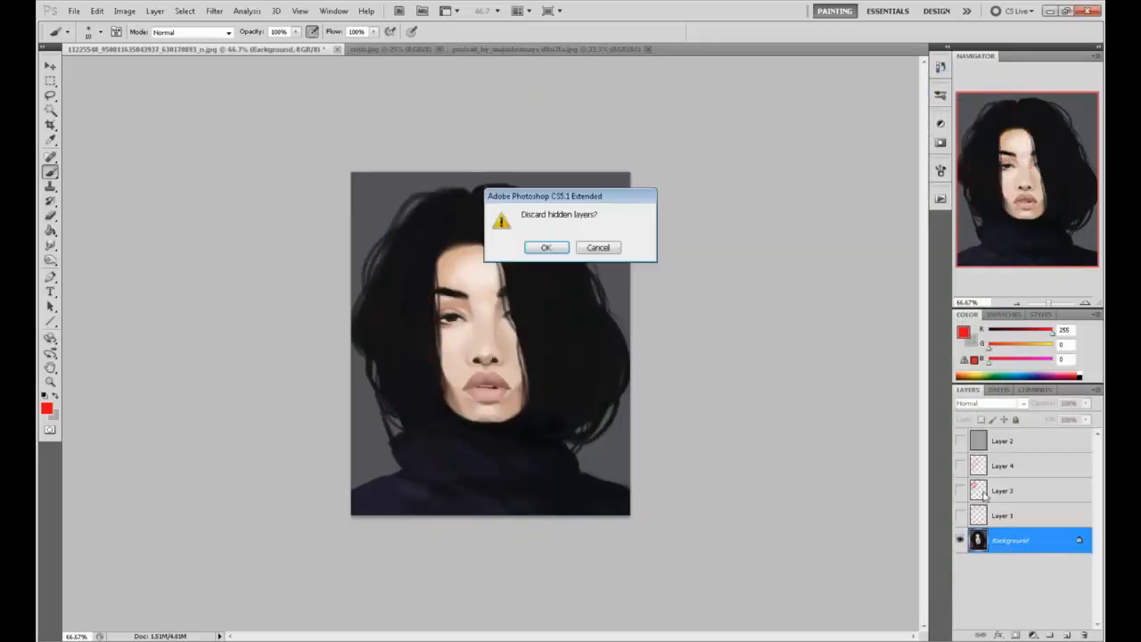
pyautogui.click(545, 248)
# Open the Liquify filter and nudge the hair edge over the covered eye with the warp brush at size 346.
pyautogui.click(214, 10)
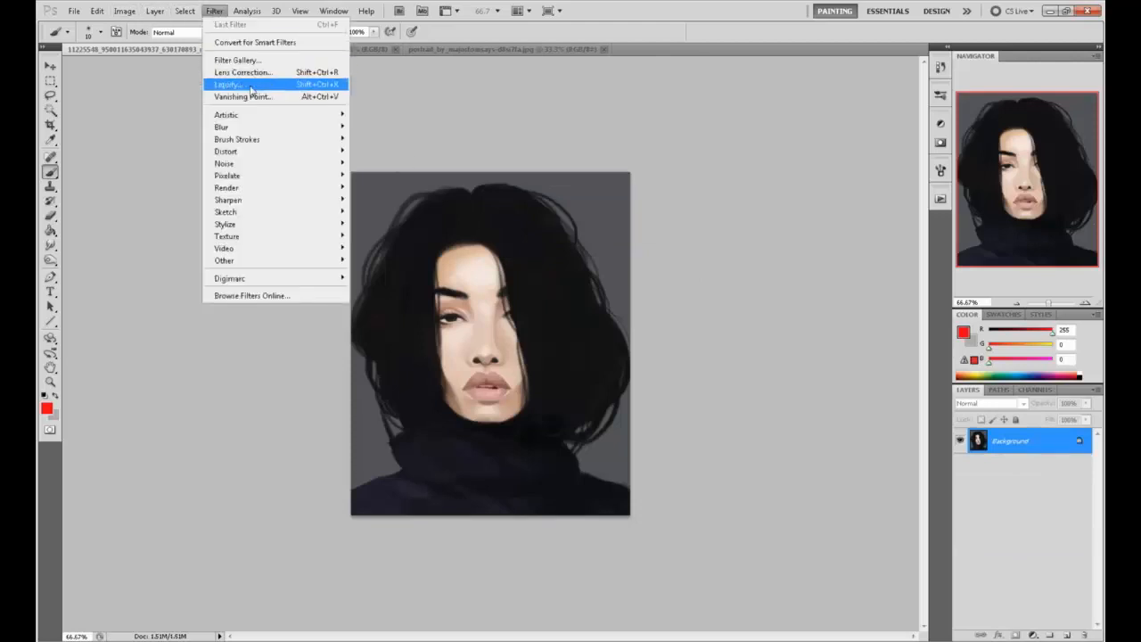
pyautogui.click(230, 83)
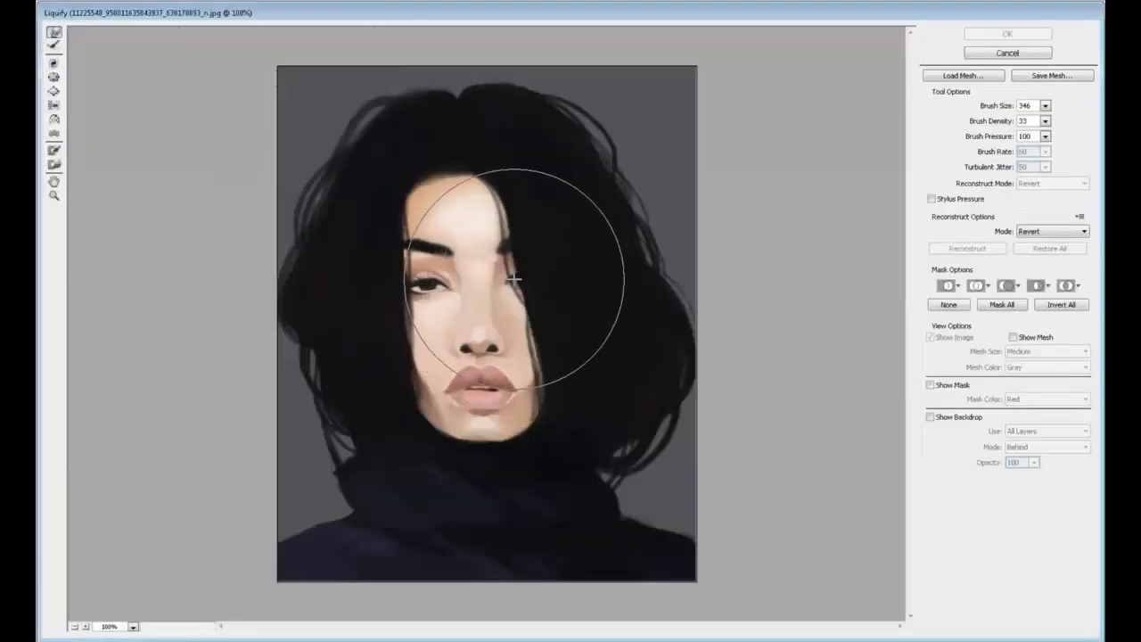
pyautogui.moveTo(514, 278); pyautogui.dragTo(522, 280)
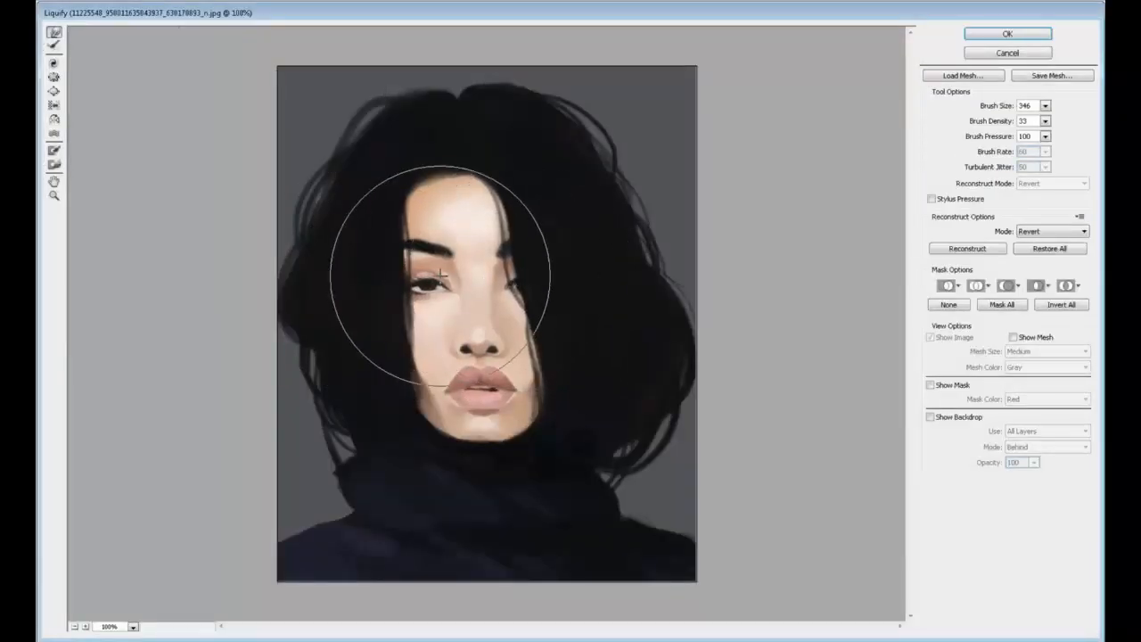
# Set the Liquify brush size to 76 and warp the lids and lower edge of the visible eye.
pyautogui.click(1044, 105)
pyautogui.moveTo(998, 120); pyautogui.dragTo(980, 127)
pyautogui.click(455, 291)
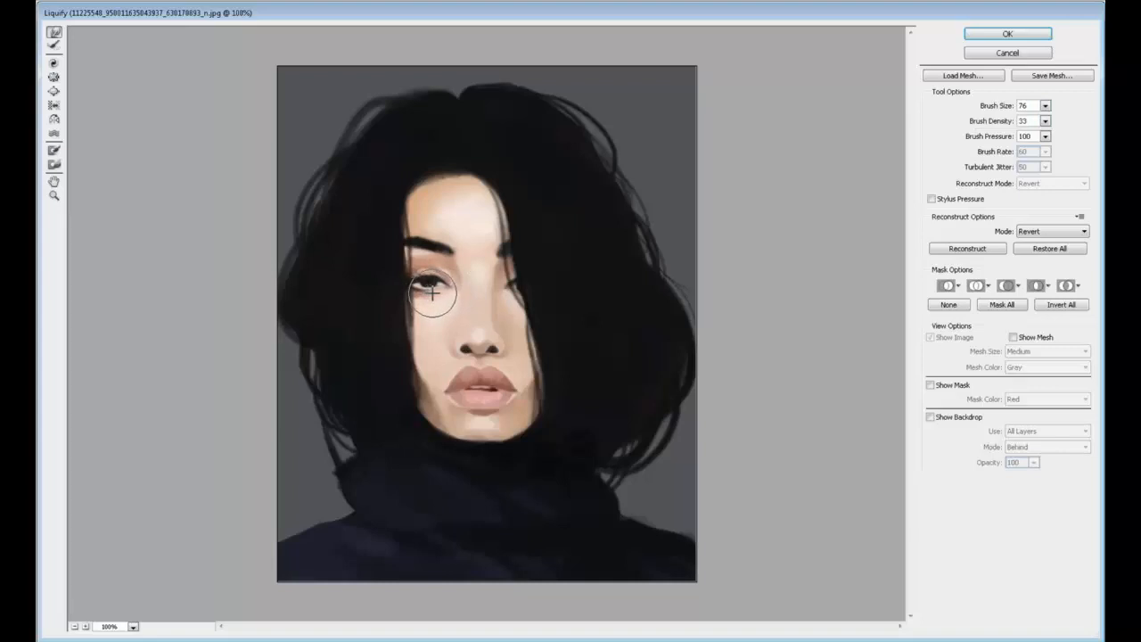
pyautogui.moveTo(433, 292); pyautogui.dragTo(433, 296)
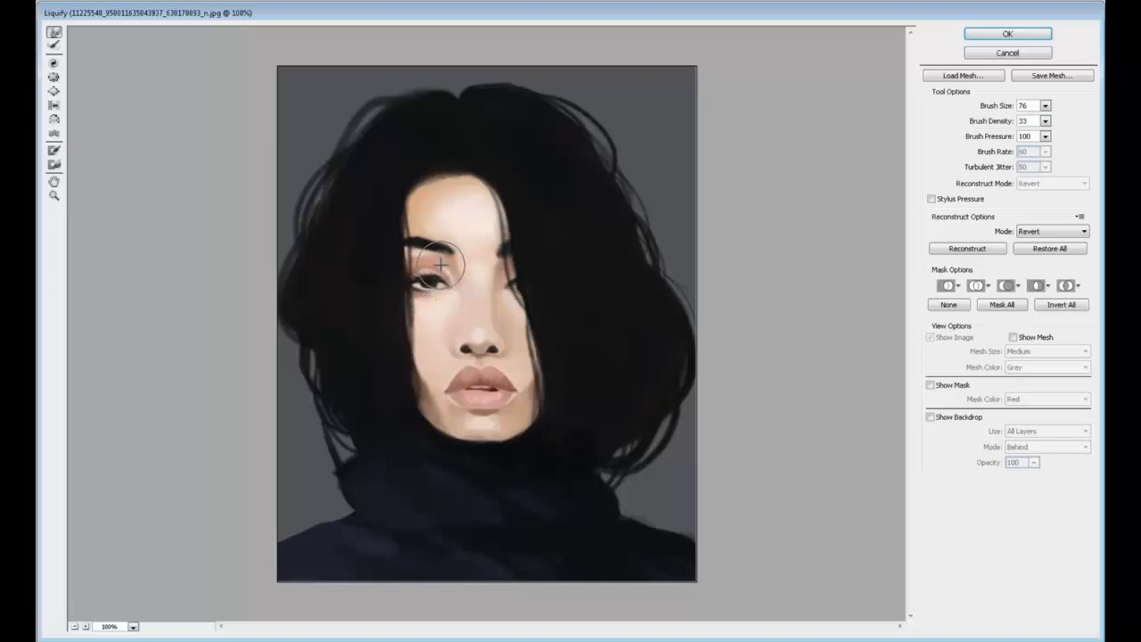
pyautogui.moveTo(417, 265); pyautogui.dragTo(411, 264)
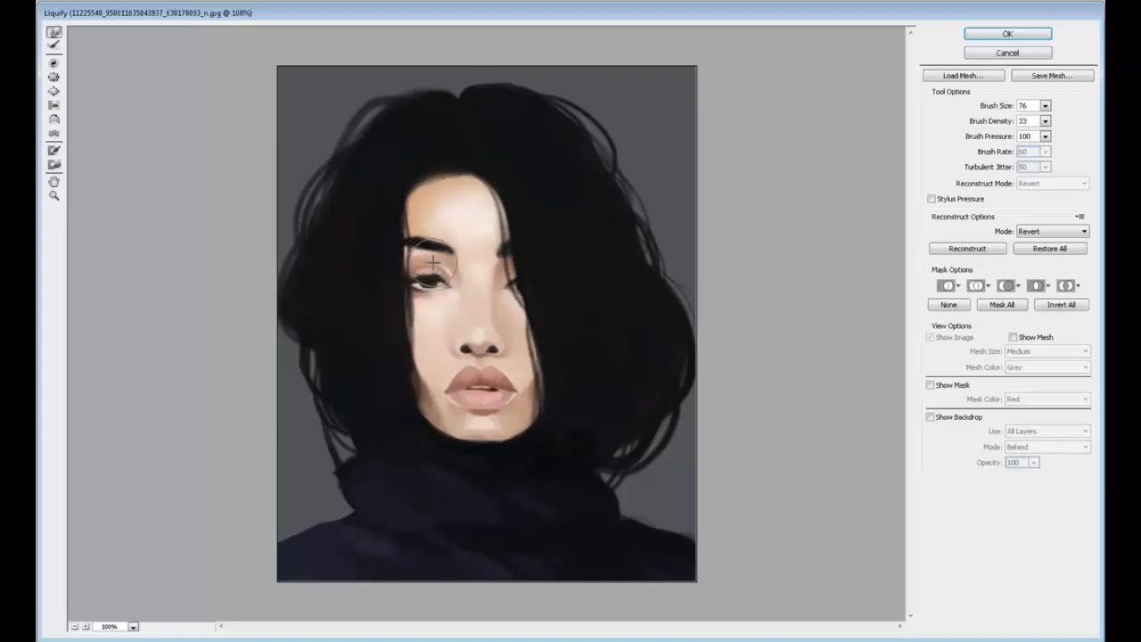
# Reshape the eyebrows into a softer arch using Liquify brush sizes 46 and 91.
pyautogui.click(1045, 105)
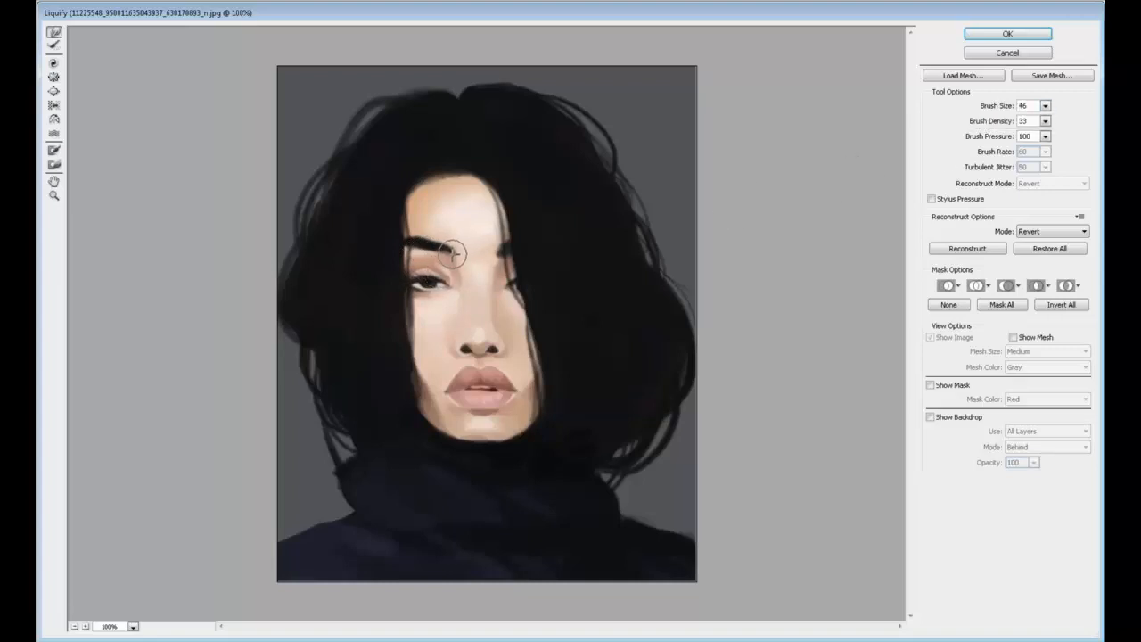
pyautogui.click(1044, 105)
pyautogui.moveTo(984, 123); pyautogui.dragTo(989, 122)
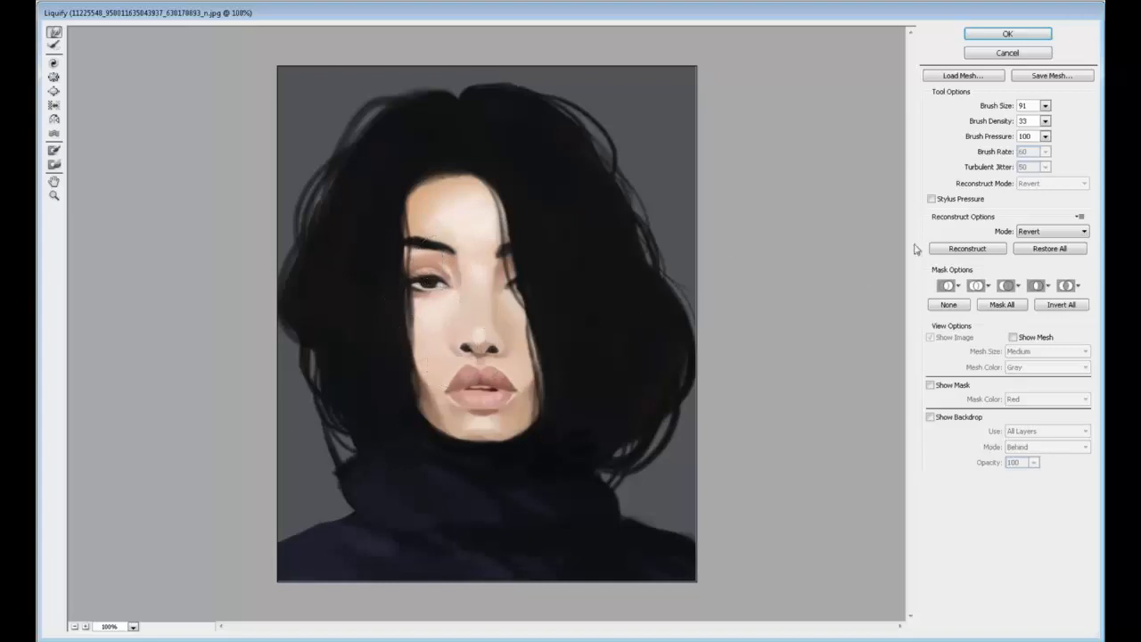
# Set the Liquify brush size to 196 and push the nose and upper lip upward.
pyautogui.moveTo(1046, 105)
pyautogui.mouseDown()
pyautogui.moveTo(986, 129)
pyautogui.moveTo(998, 126)
pyautogui.moveTo(986, 140)
pyautogui.mouseUp()
pyautogui.click(991, 123)
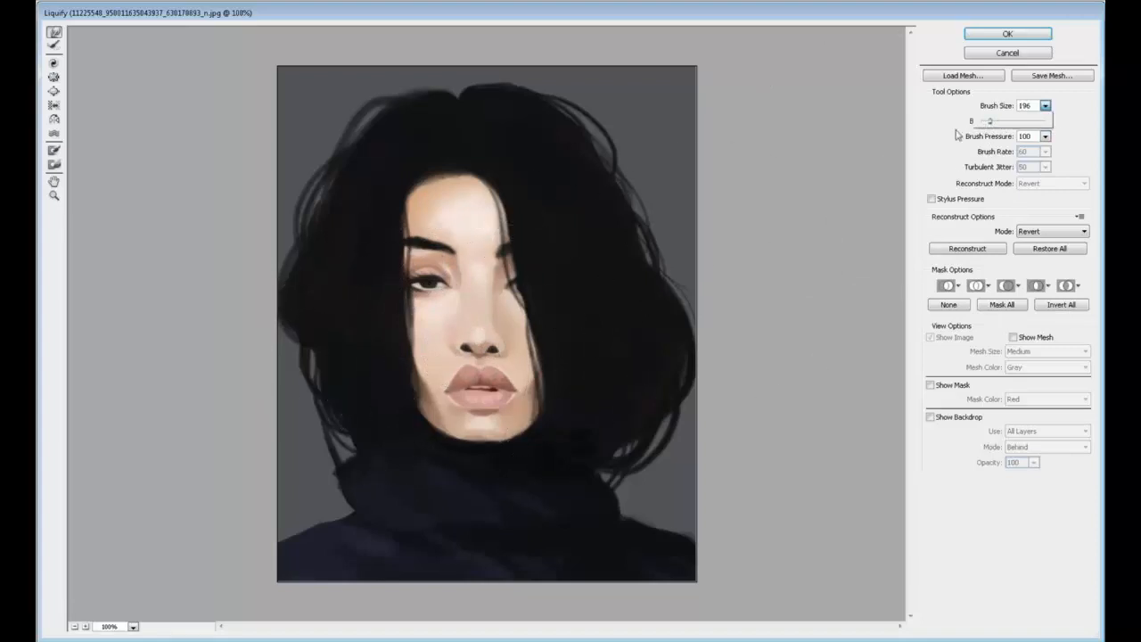
pyautogui.click(485, 350)
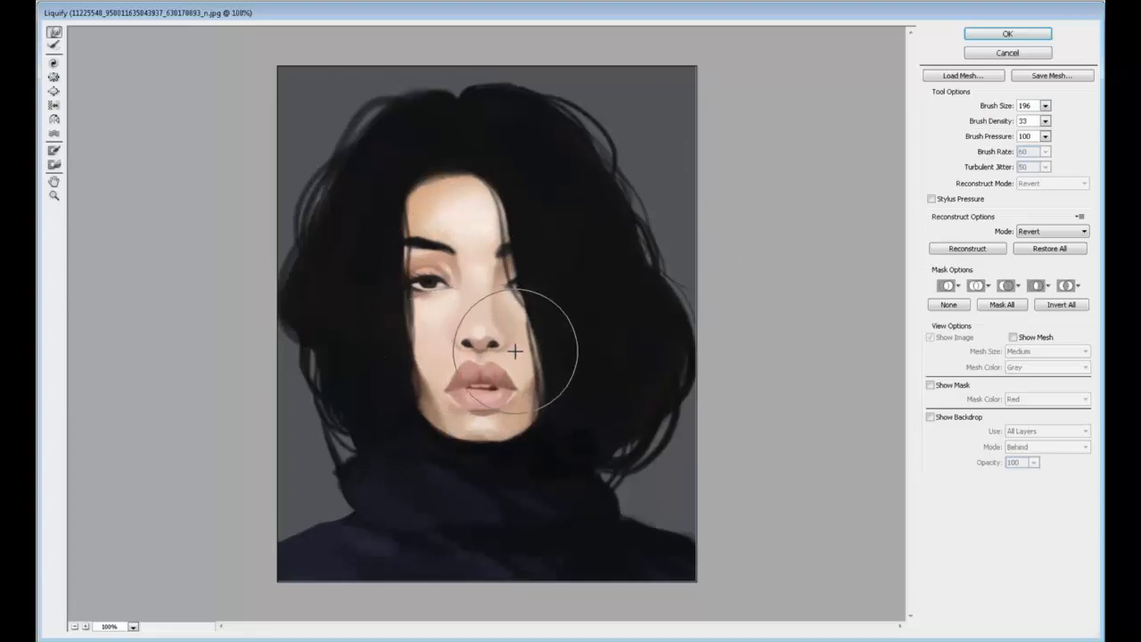
# Set the Liquify brush size to 91, refine the nostrils, and undo the last warp of the upper lip.
pyautogui.click(1044, 105)
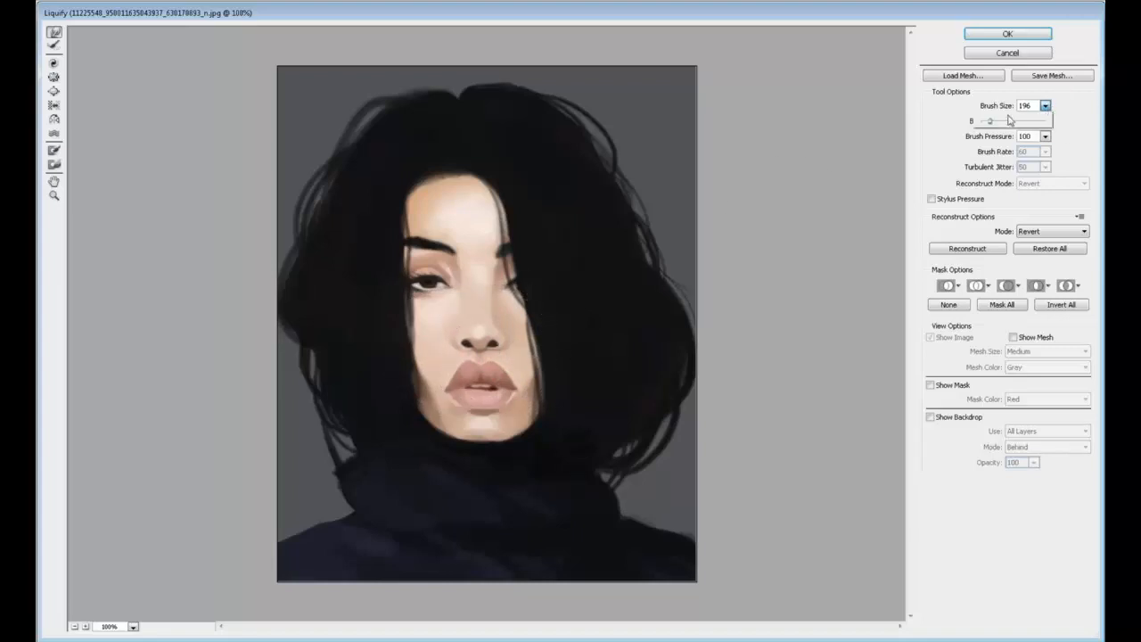
pyautogui.moveTo(987, 123); pyautogui.dragTo(984, 123)
pyautogui.click(473, 337)
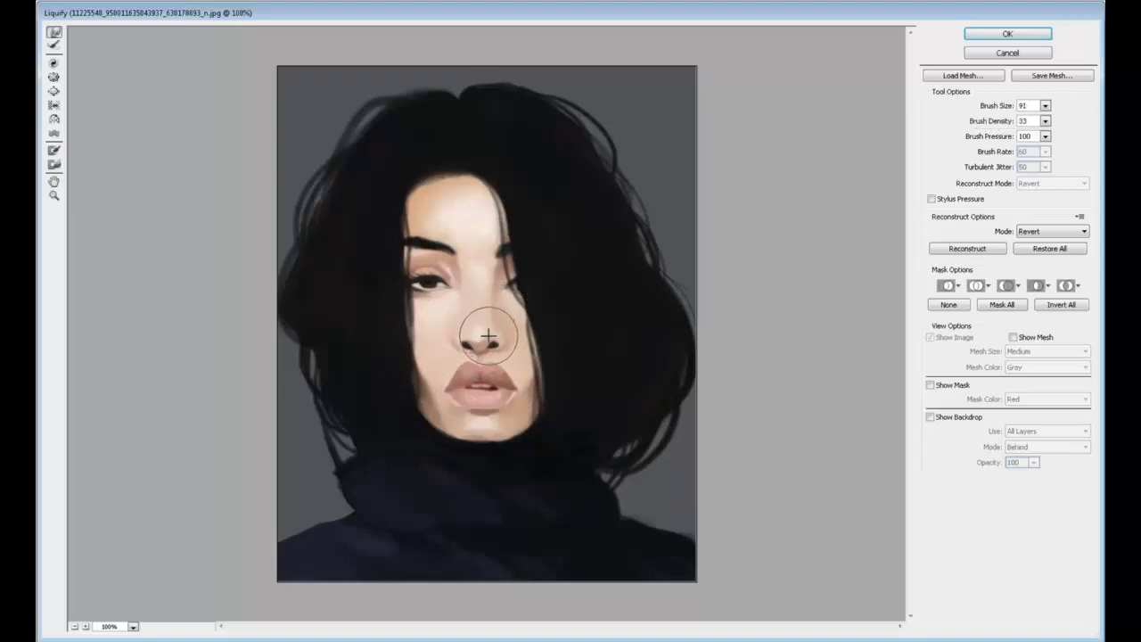
pyautogui.moveTo(489, 336); pyautogui.dragTo(453, 360)
pyautogui.hotkey('alt', 'space')
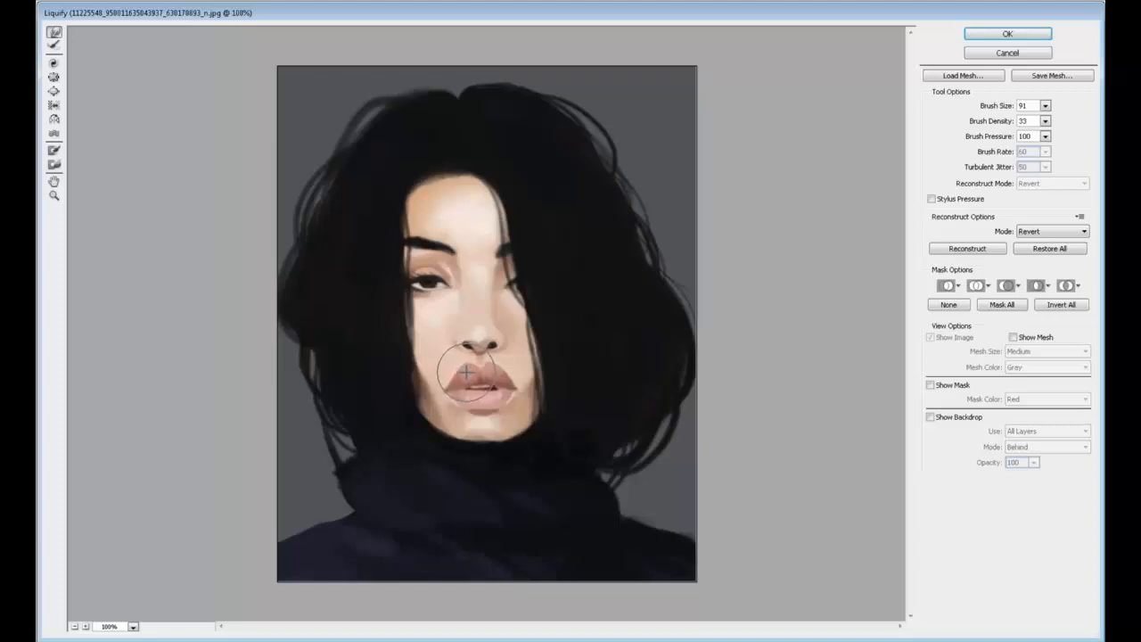
pyautogui.hotkey('ctrl', 'alt', 'z')
# Shrink the mouth slightly with the Pucker tool at brush size 241.
pyautogui.click(53, 91)
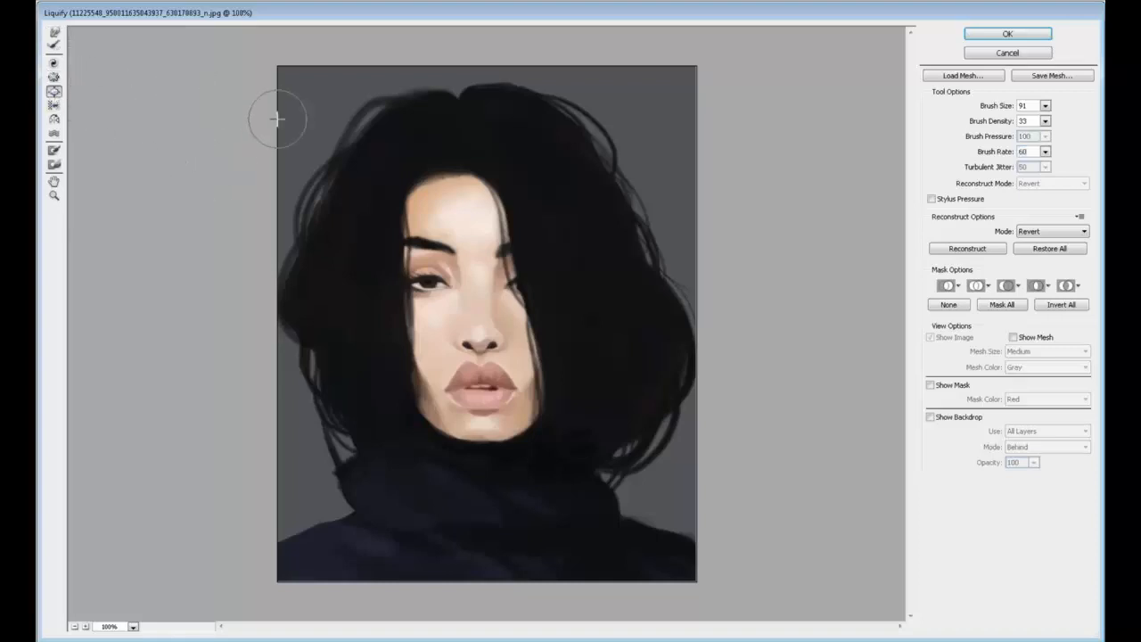
pyautogui.click(1046, 106)
pyautogui.moveTo(984, 121); pyautogui.dragTo(992, 121)
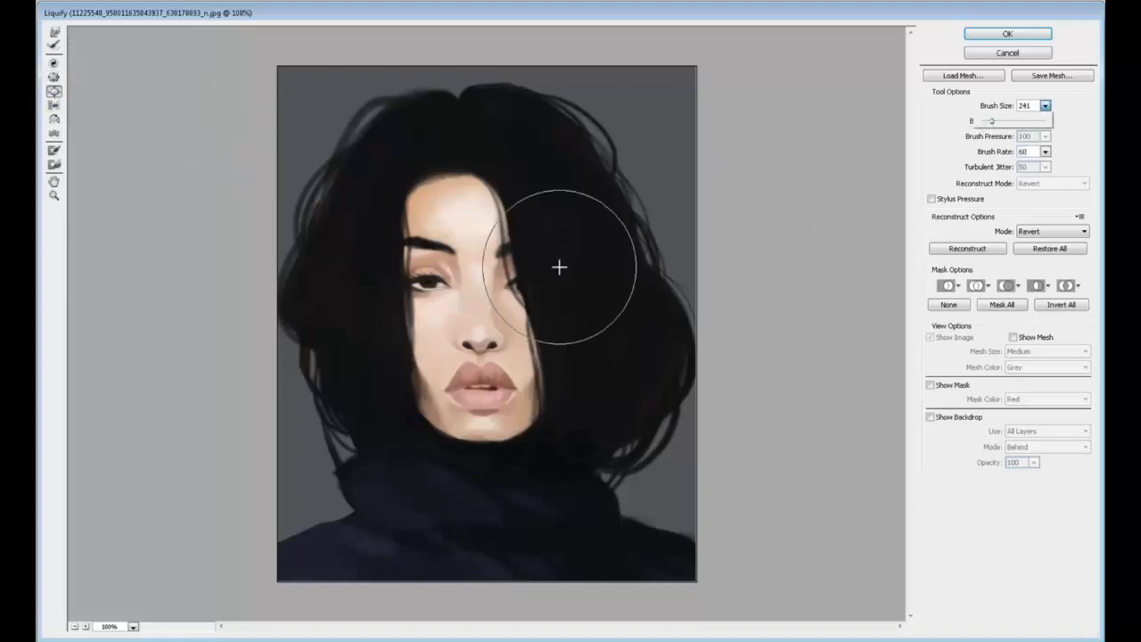
pyautogui.click(54, 77)
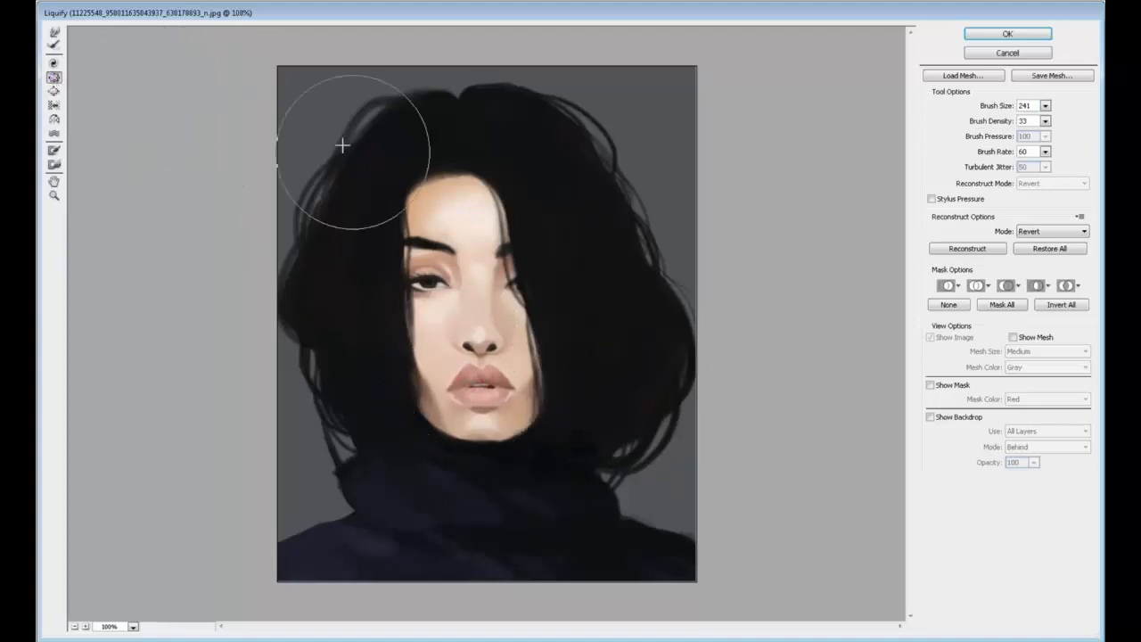
# Return to the Forward Warp tool, set its brush size to 61, and refine the outline of the lips.
pyautogui.click(53, 31)
pyautogui.click(1044, 105)
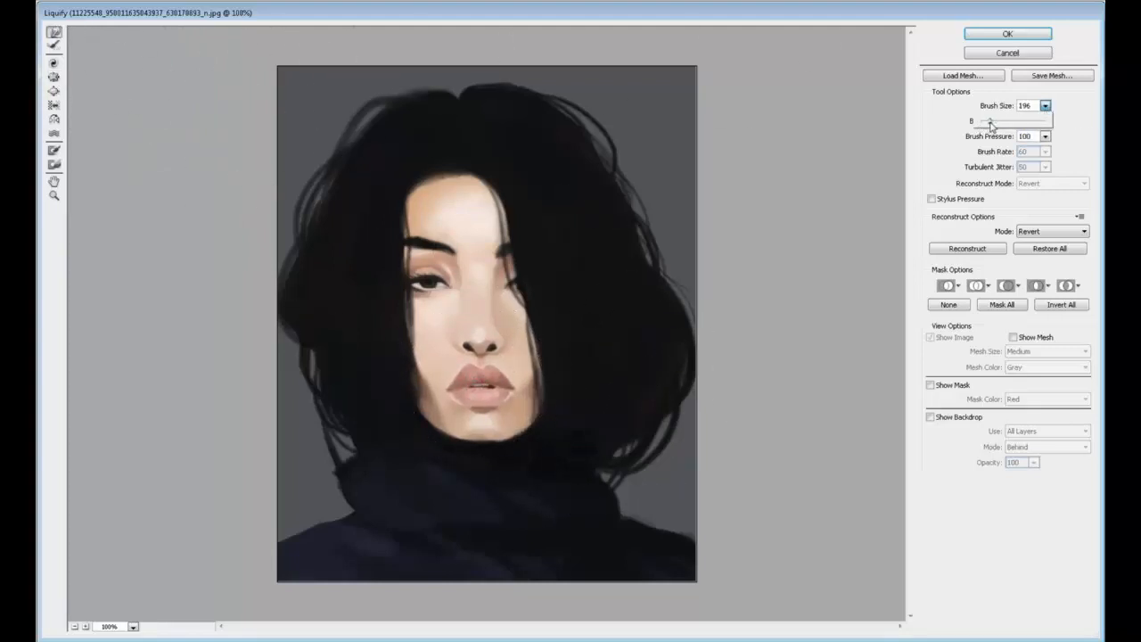
pyautogui.moveTo(990, 125); pyautogui.dragTo(985, 121)
pyautogui.click(467, 367)
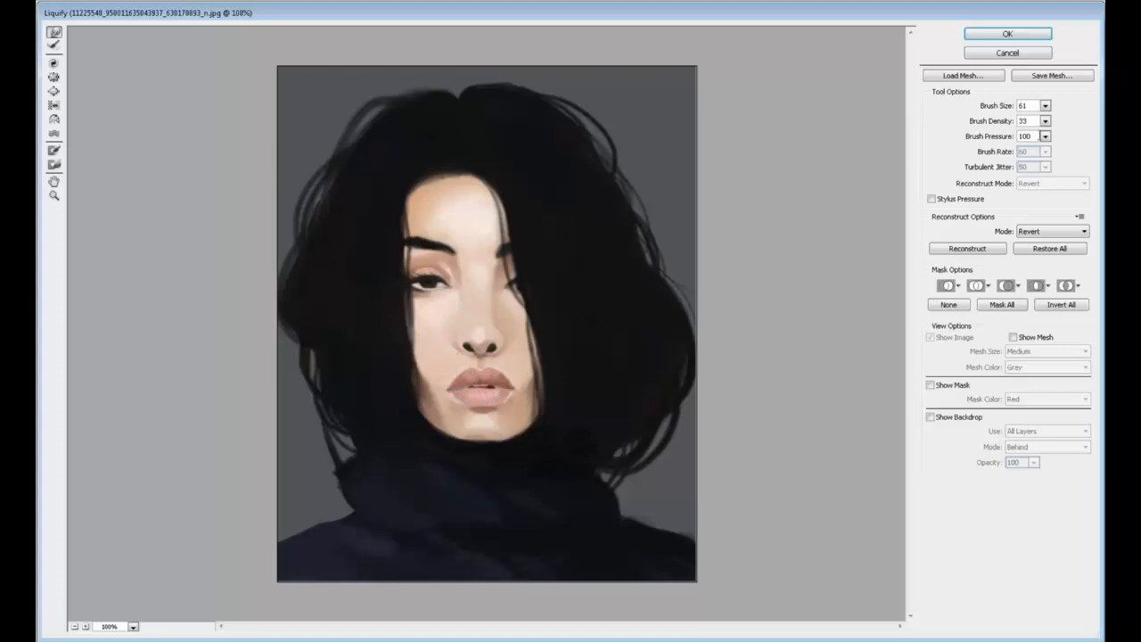
# Set the Liquify brush size to 166, raise the hairline to heighten the forehead, and extend the chin downward.
pyautogui.click(1044, 106)
pyautogui.moveTo(987, 126); pyautogui.dragTo(991, 126)
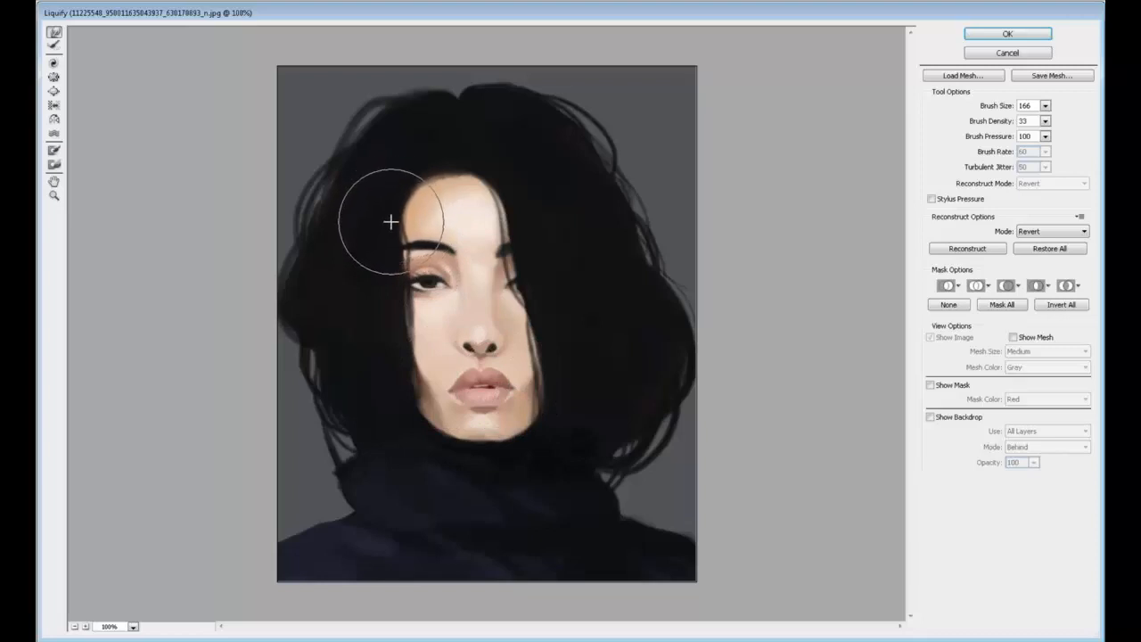
pyautogui.moveTo(437, 176); pyautogui.dragTo(485, 168)
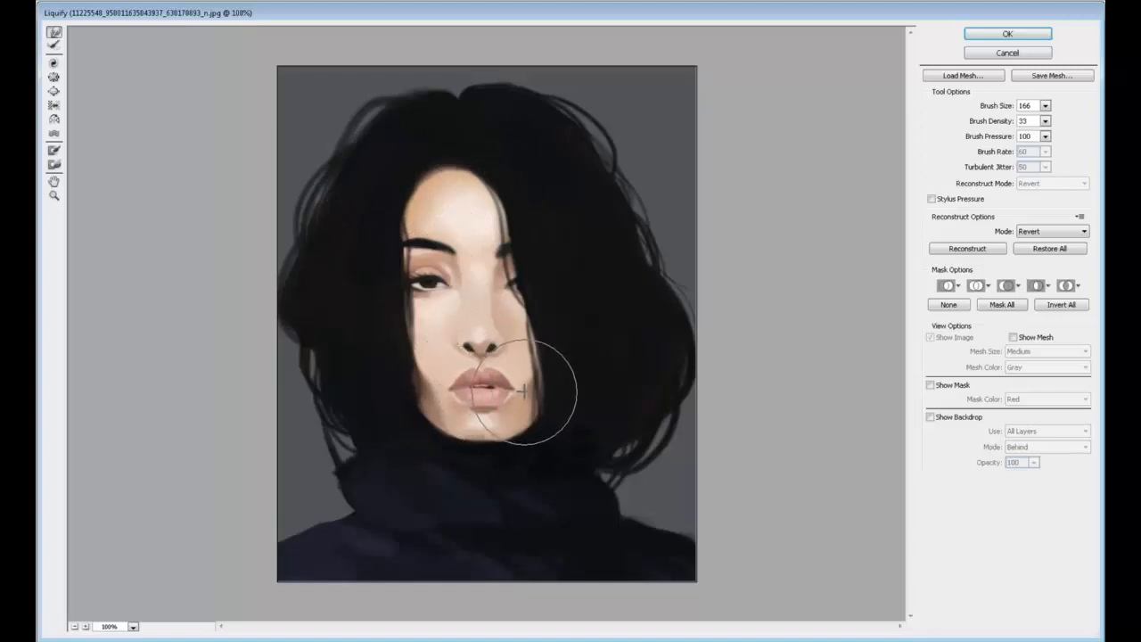
pyautogui.moveTo(484, 443); pyautogui.dragTo(481, 448)
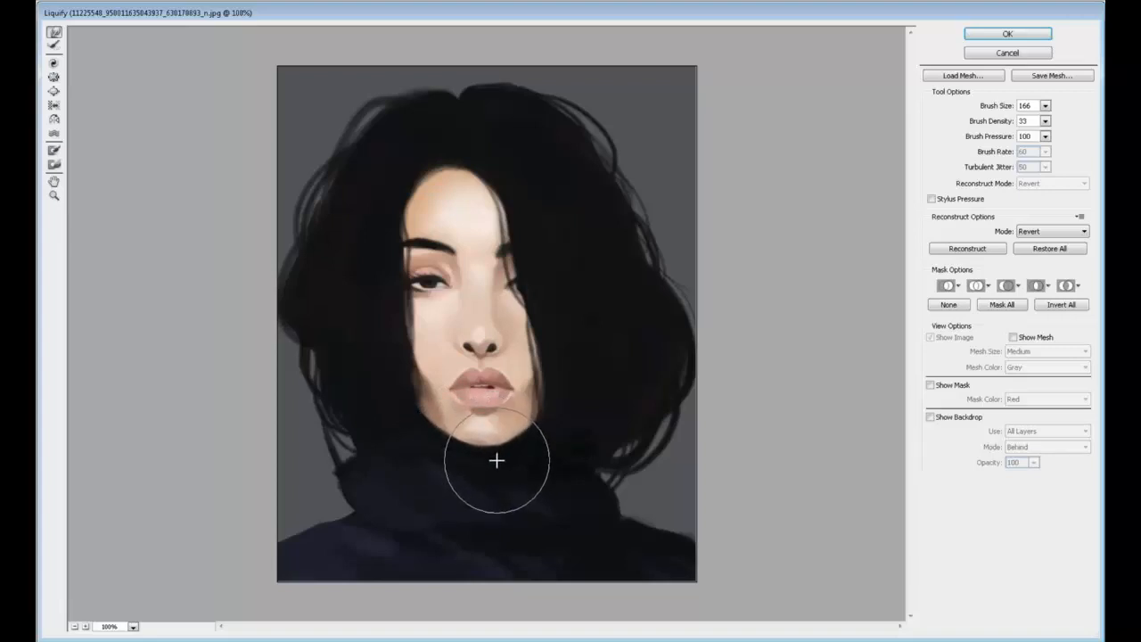
pyautogui.moveTo(510, 458); pyautogui.dragTo(511, 451)
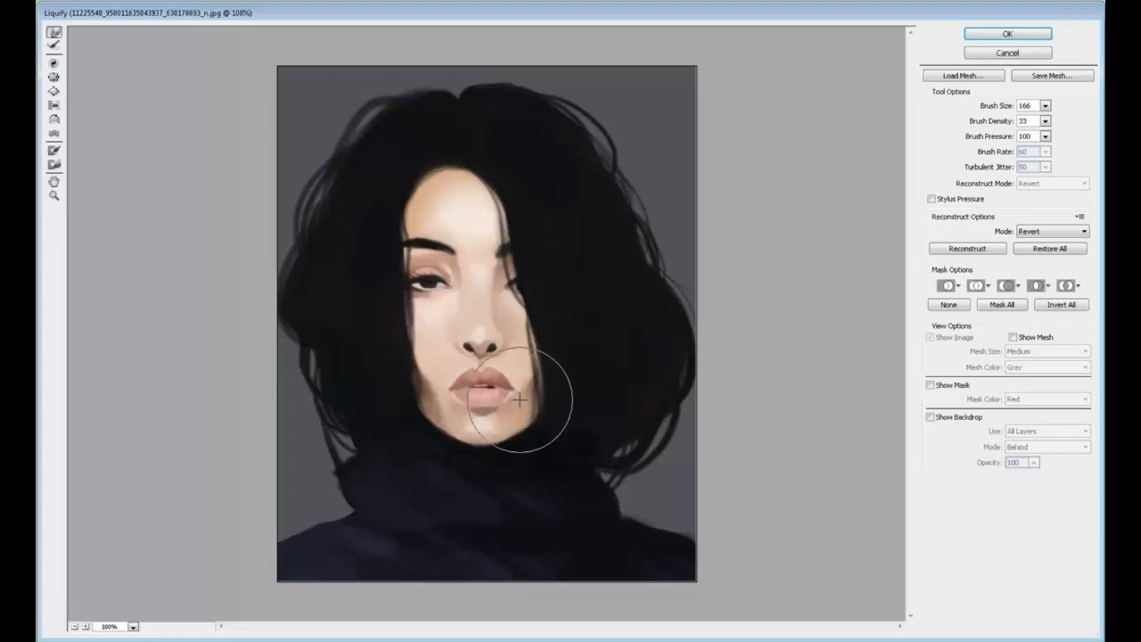
# Set the Liquify brush size to 91, make final adjustments to the lips, and apply the Liquify filter.
pyautogui.click(1044, 106)
pyautogui.click(504, 367)
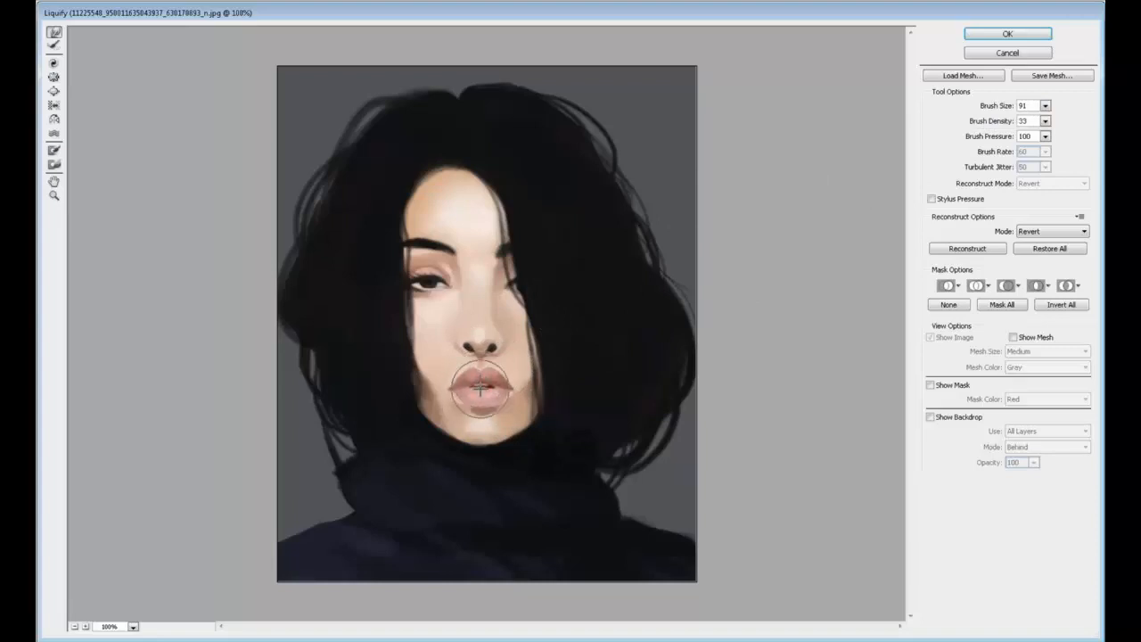
pyautogui.moveTo(481, 382); pyautogui.dragTo(481, 371)
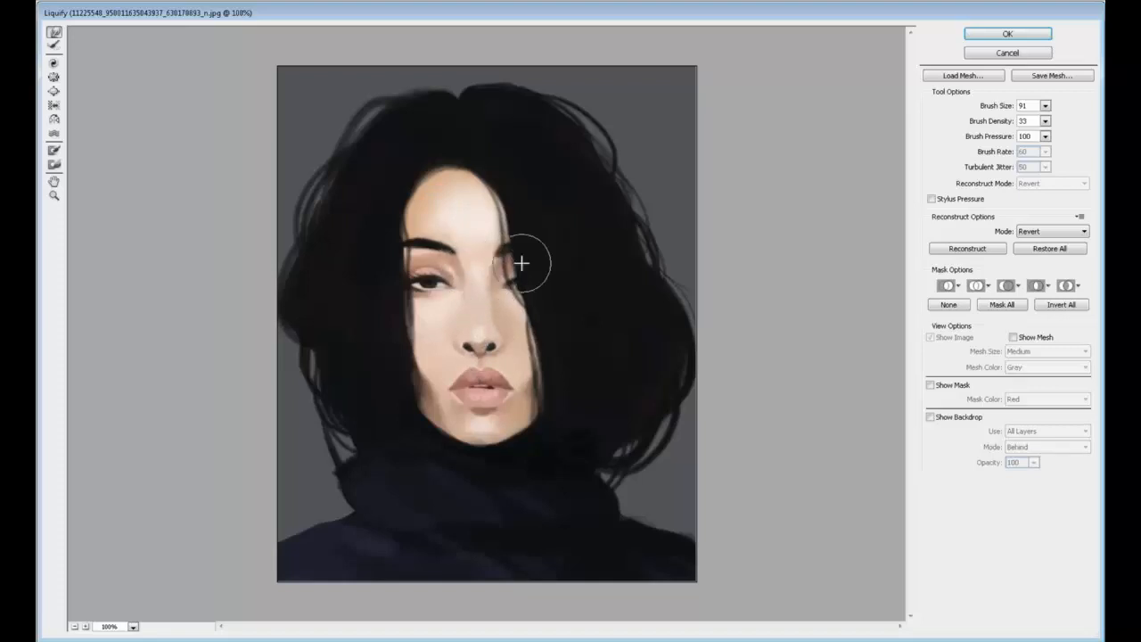
pyautogui.click(1023, 36)
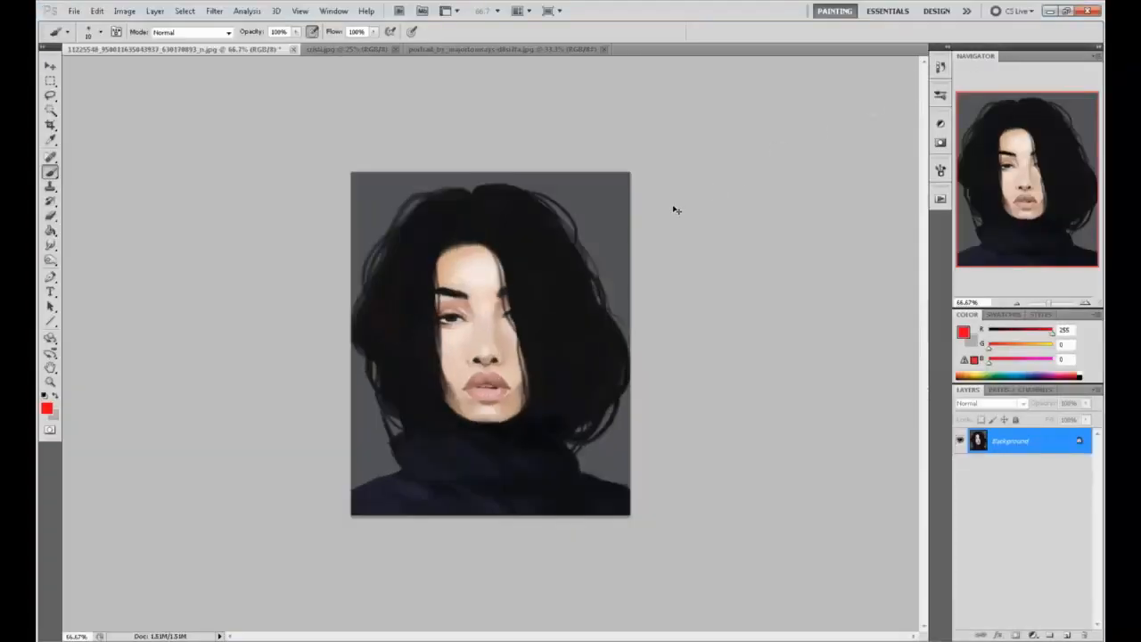
# Copy the whole liquified portrait, revert to the opening history snapshot, and paste the copy in place as a new layer.
pyautogui.hotkey('ctrl', '+')
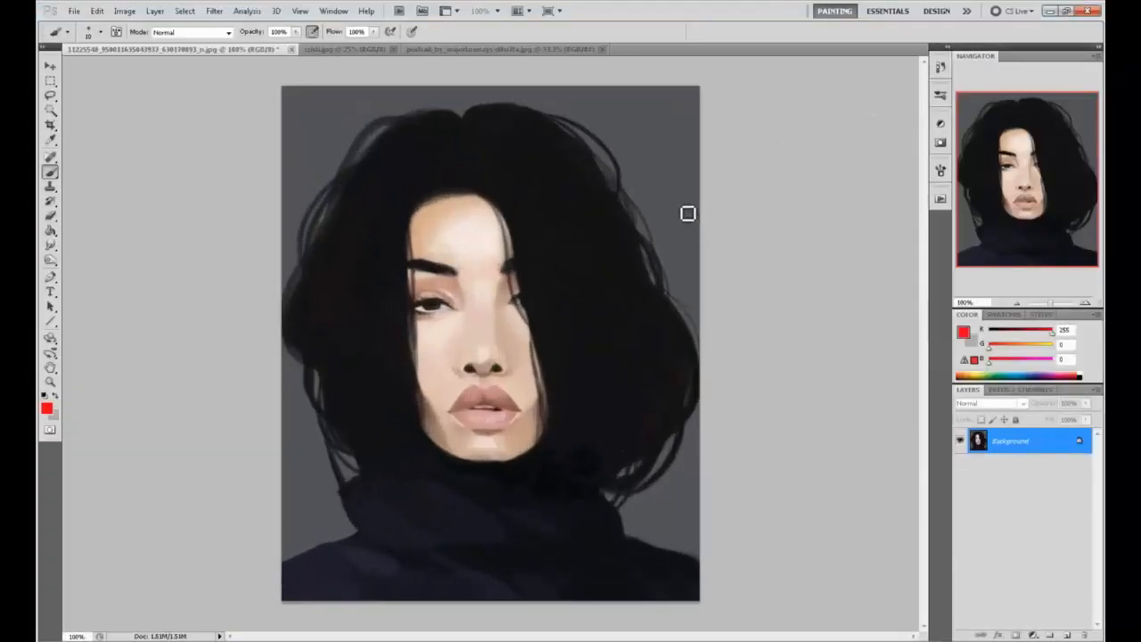
pyautogui.hotkey('ctrl', 'z')
pyautogui.hotkey('ctrl', 'a')
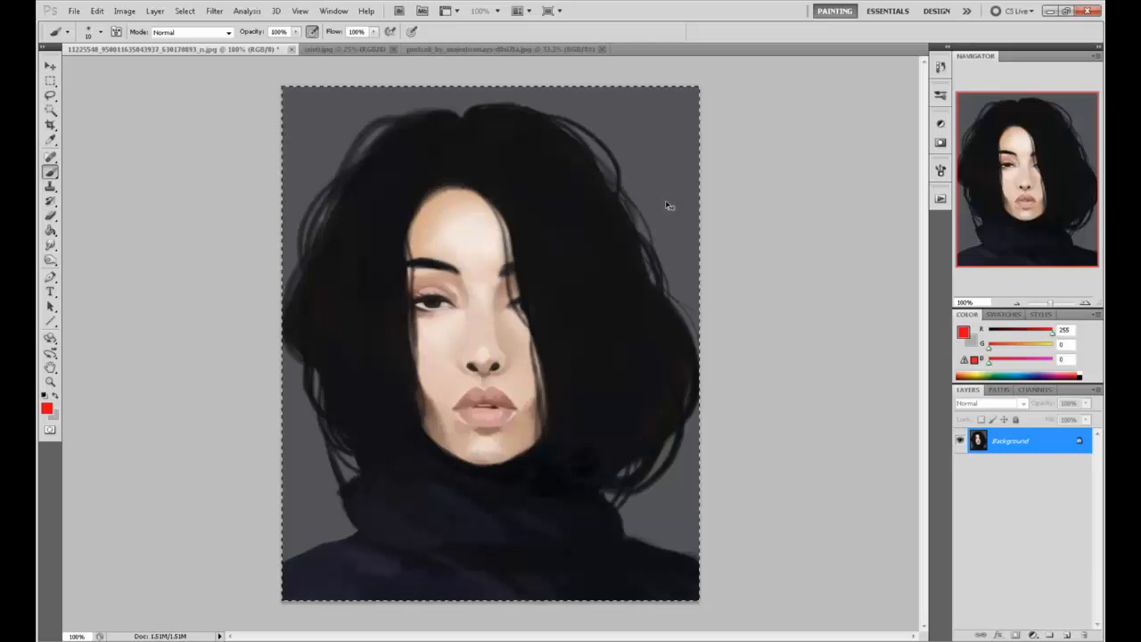
pyautogui.click(940, 67)
pyautogui.moveTo(922, 350); pyautogui.dragTo(923, 125)
pyautogui.click(898, 82)
pyautogui.hotkey('ctrl', 'shift', 'v')
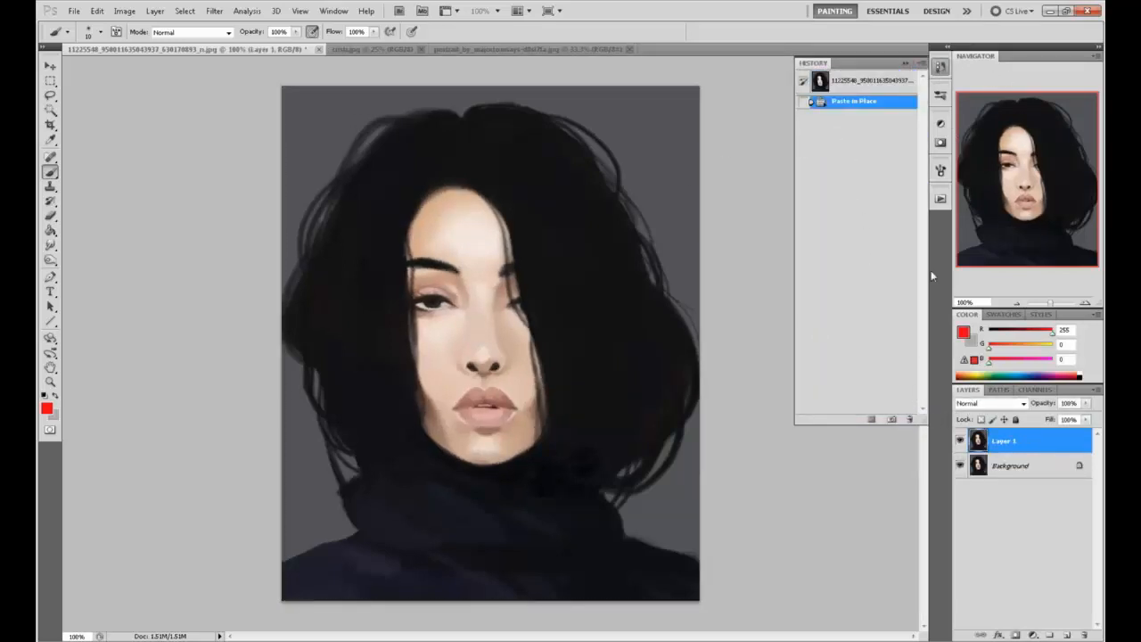
pyautogui.click(901, 64)
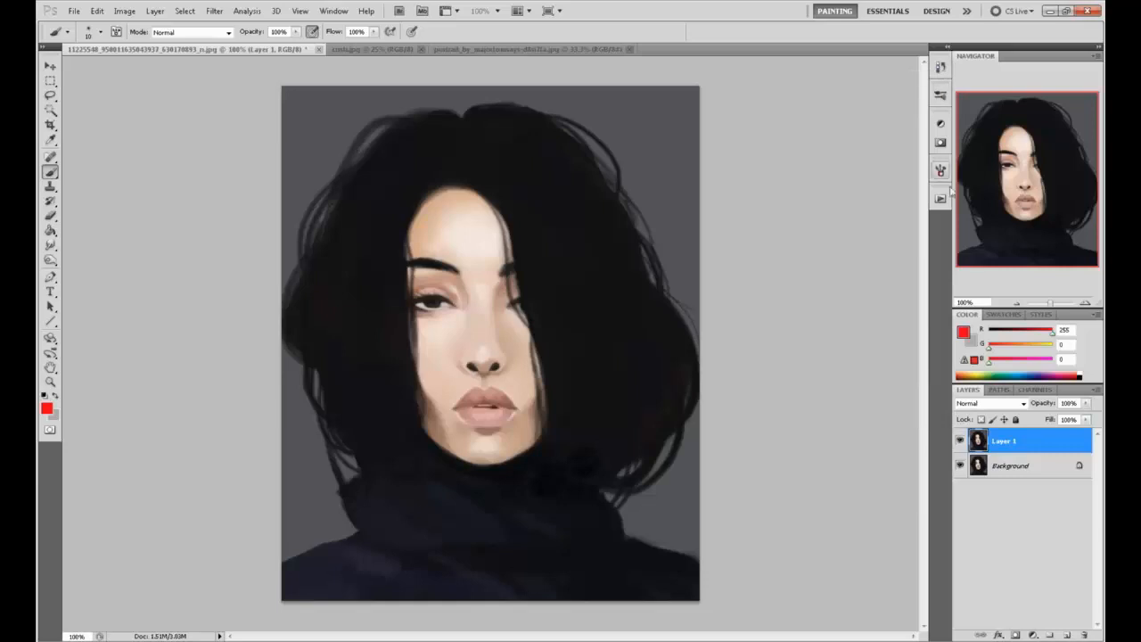
# Toggle the visibility of Layer 1 to compare the liquified face with the original.
pyautogui.click(959, 441)
pyautogui.click(959, 441)
pyautogui.click(959, 442)
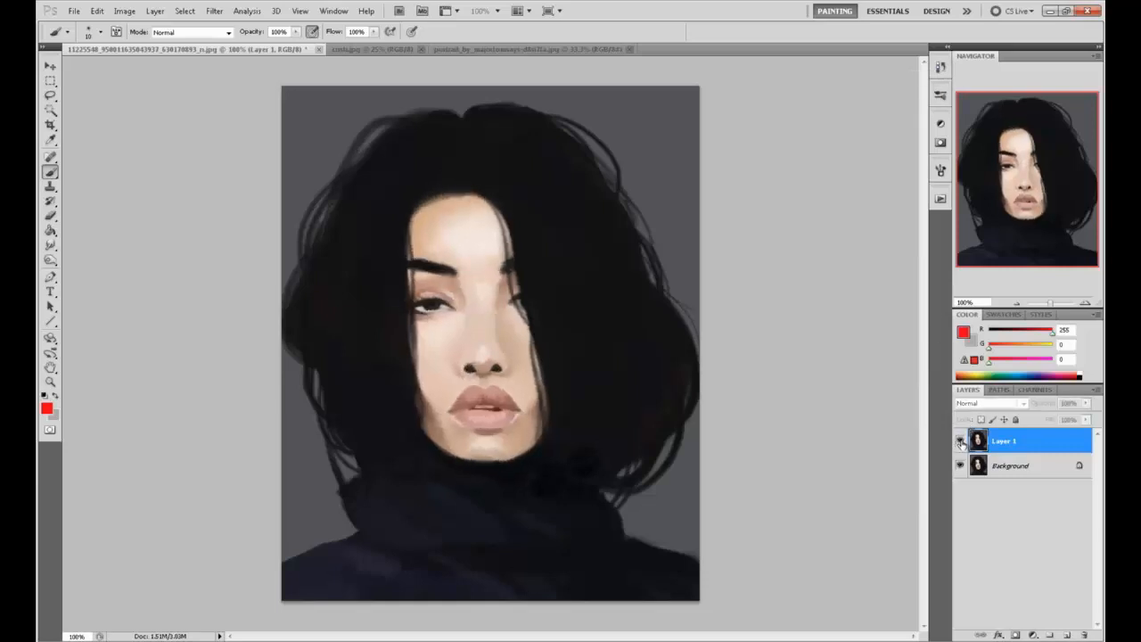
pyautogui.click(959, 442)
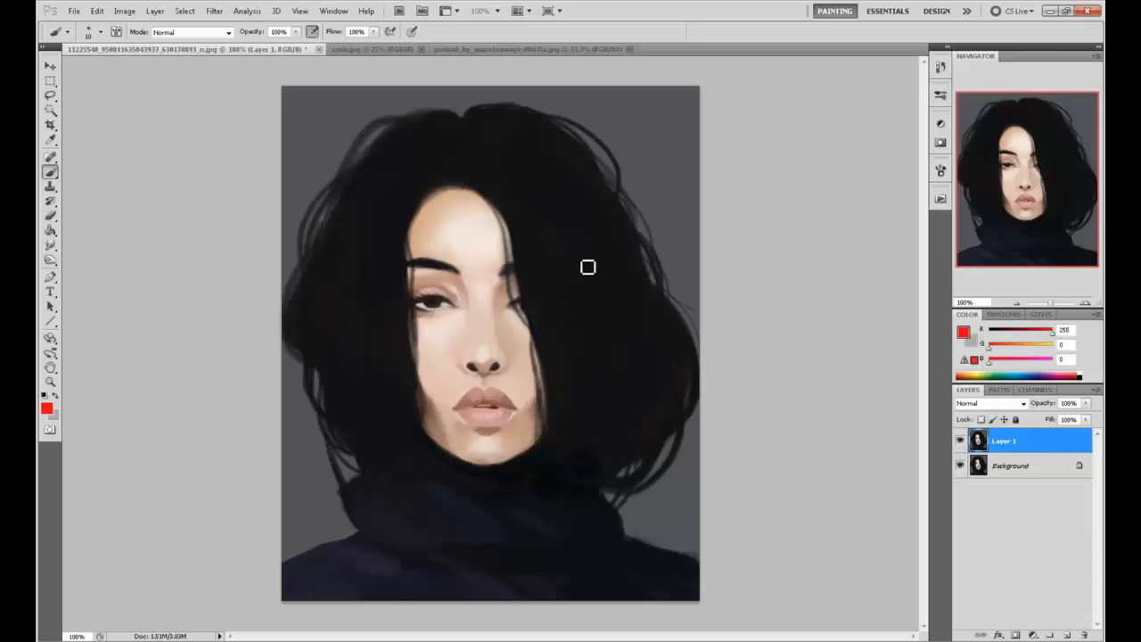
pyautogui.moveTo(601, 258); pyautogui.dragTo(451, 266)
pyautogui.moveTo(451, 266)
pyautogui.mouseDown()
pyautogui.moveTo(551, 233)
pyautogui.moveTo(494, 311)
pyautogui.mouseUp()
pyautogui.hotkey('ctrl', 'alt', 'z')
pyautogui.hotkey('ctrl', 'alt', 'z')
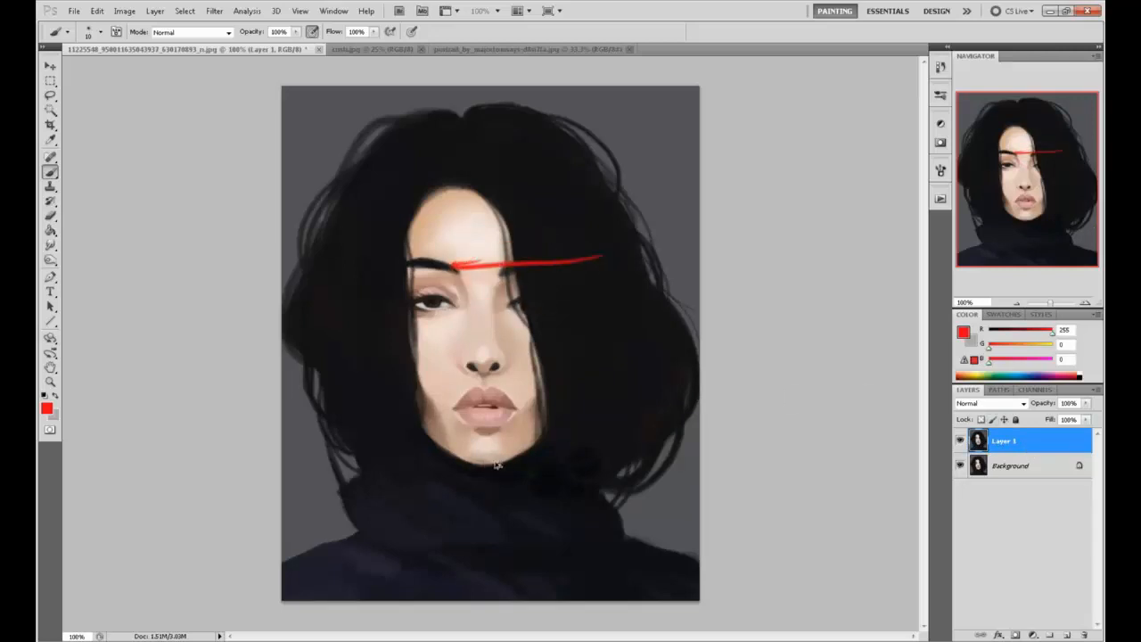
pyautogui.hotkey('ctrl', 'alt', 'z')
# Draw a red vertical centre line from chin to hairline and mark the gap to each eyebrow with short horizontal strokes.
pyautogui.moveTo(482, 463); pyautogui.dragTo(481, 182)
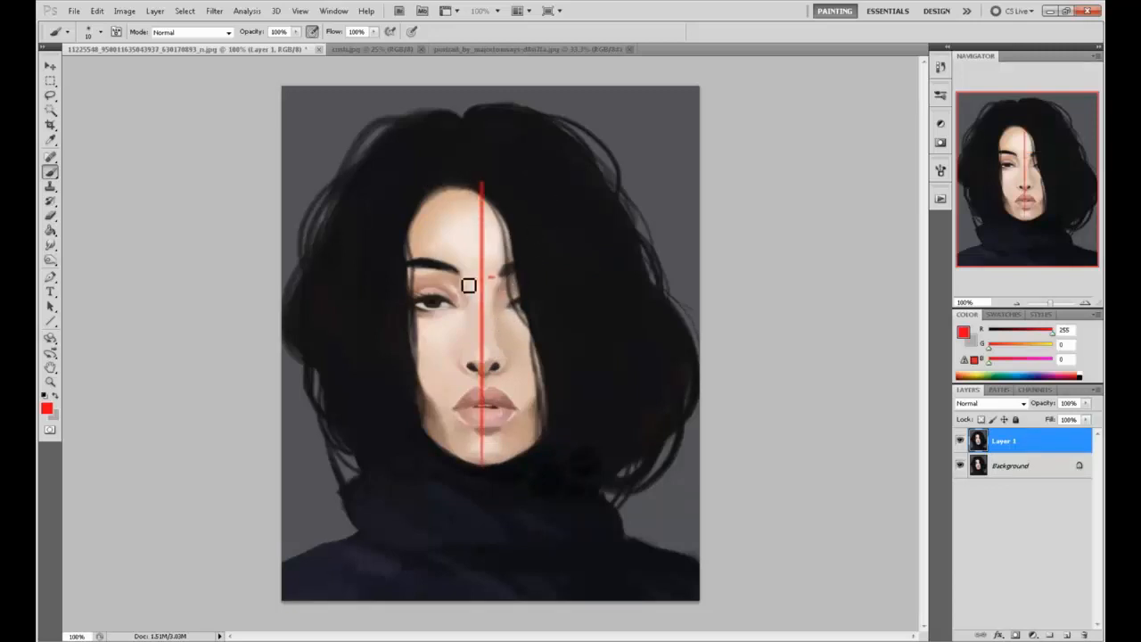
pyautogui.moveTo(462, 277); pyautogui.dragTo(481, 276)
pyautogui.moveTo(490, 277); pyautogui.dragTo(503, 276)
pyautogui.moveTo(498, 285); pyautogui.dragTo(491, 277)
# Sketch red strokes along the hair edge from the centre hairline past the covered eye down to the jaw.
pyautogui.moveTo(494, 201)
pyautogui.mouseDown()
pyautogui.moveTo(562, 428)
pyautogui.moveTo(541, 407)
pyautogui.mouseUp()
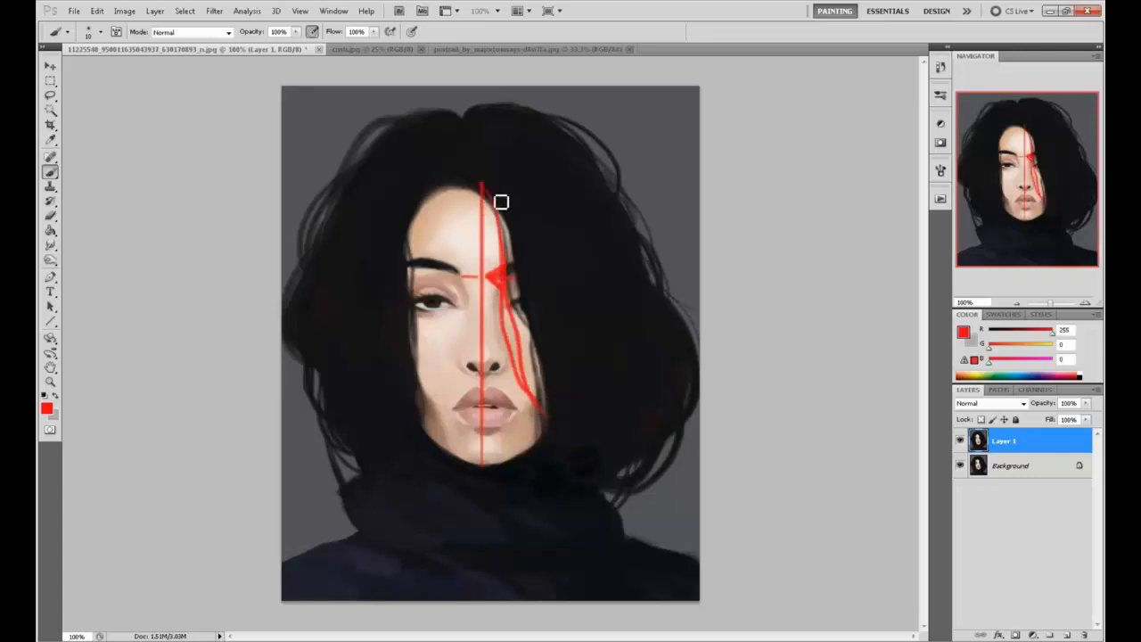
pyautogui.moveTo(473, 191)
pyautogui.mouseDown()
pyautogui.moveTo(574, 461)
pyautogui.moveTo(470, 202)
pyautogui.moveTo(536, 432)
pyautogui.moveTo(564, 417)
pyautogui.moveTo(508, 193)
pyautogui.moveTo(473, 176)
pyautogui.moveTo(562, 447)
pyautogui.mouseUp()
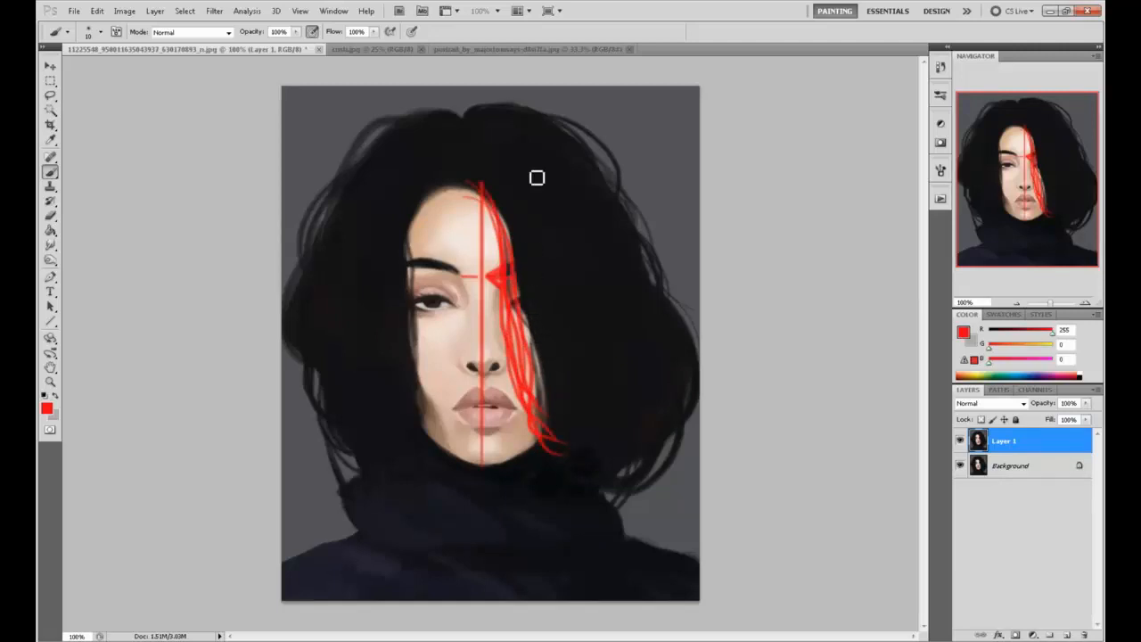
# Undo the red centre line, brow-gap marks and hair-edge strokes on Layer 1.
pyautogui.hotkey('ctrl', 'alt', 'z')
pyautogui.hotkey('ctrl', 'alt', 'z')
pyautogui.hotkey('ctrl', 'alt', 'z')
pyautogui.hotkey('ctrl', 'alt', 'z')
pyautogui.hotkey('ctrl', 'alt', 'z')
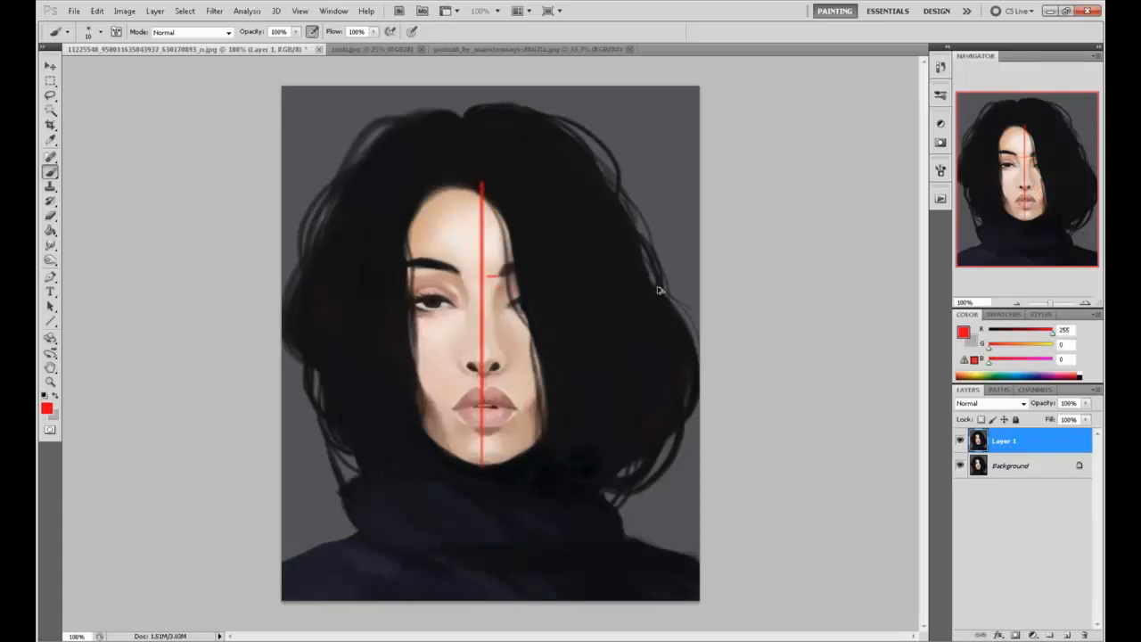
pyautogui.hotkey('ctrl', 'alt', 'z')
# Sketch a small red face-proportion diagram over the dark hair, with a vertical axis, eye line, eyes, nose, mouth and outline strokes.
pyautogui.moveTo(599, 171); pyautogui.dragTo(599, 282)
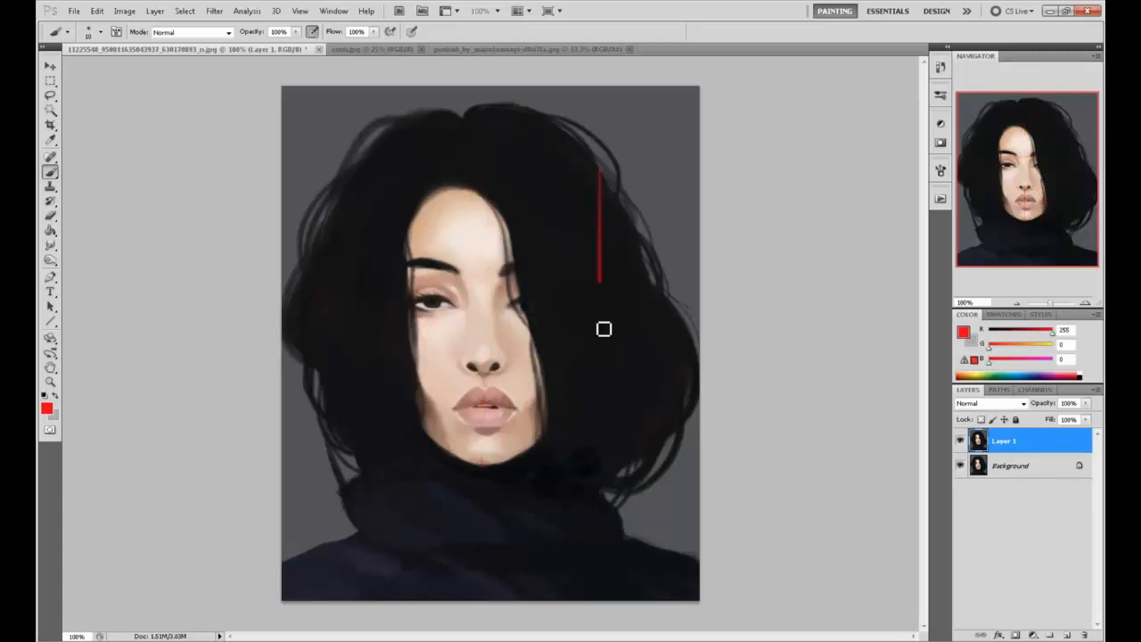
pyautogui.moveTo(604, 329); pyautogui.dragTo(600, 348)
pyautogui.moveTo(544, 218)
pyautogui.mouseDown()
pyautogui.moveTo(657, 232)
pyautogui.moveTo(588, 222)
pyautogui.moveTo(596, 217)
pyautogui.moveTo(602, 271)
pyautogui.moveTo(609, 249)
pyautogui.moveTo(609, 282)
pyautogui.mouseUp()
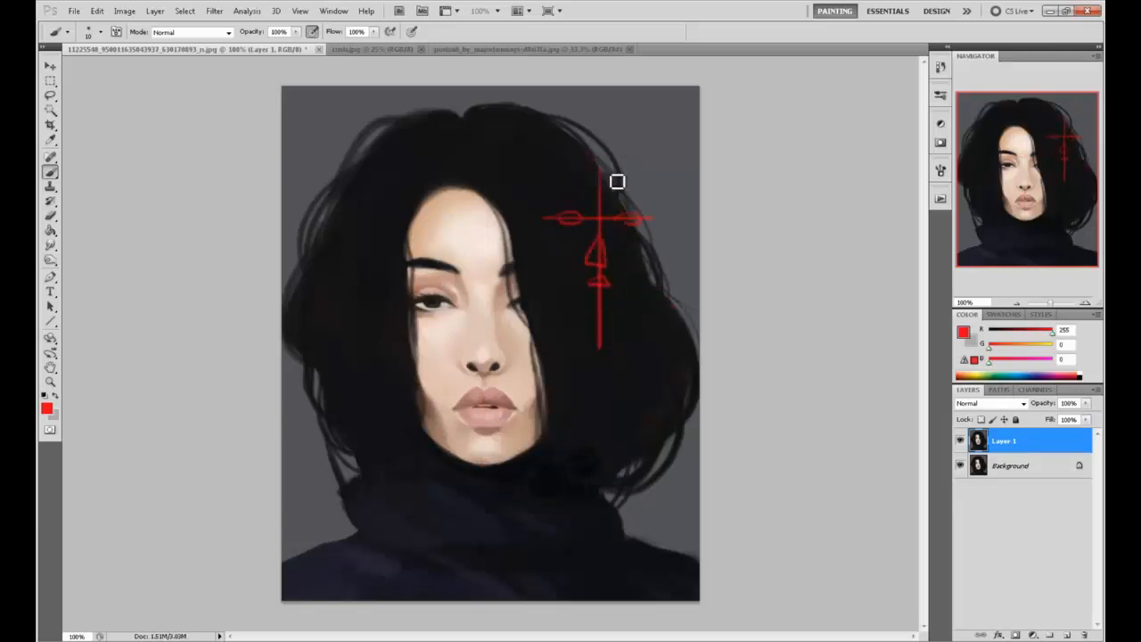
pyautogui.moveTo(599, 170); pyautogui.dragTo(655, 283)
pyautogui.hotkey('ctrl', 'z')
pyautogui.moveTo(599, 161); pyautogui.dragTo(631, 284)
pyautogui.moveTo(605, 220); pyautogui.dragTo(607, 222)
# Undo all strokes of the red face-proportion diagram over the hair.
pyautogui.hotkey('ctrl', 'alt', 'z')
pyautogui.hotkey('ctrl', 'alt', 'z')
pyautogui.hotkey('ctrl', 'alt', 'z')
pyautogui.hotkey('ctrl', 'alt', 'z')
pyautogui.hotkey('ctrl', 'alt', 'z')
pyautogui.hotkey('ctrl', 'alt', 'z')
pyautogui.hotkey('ctrl', 'alt', 'z')
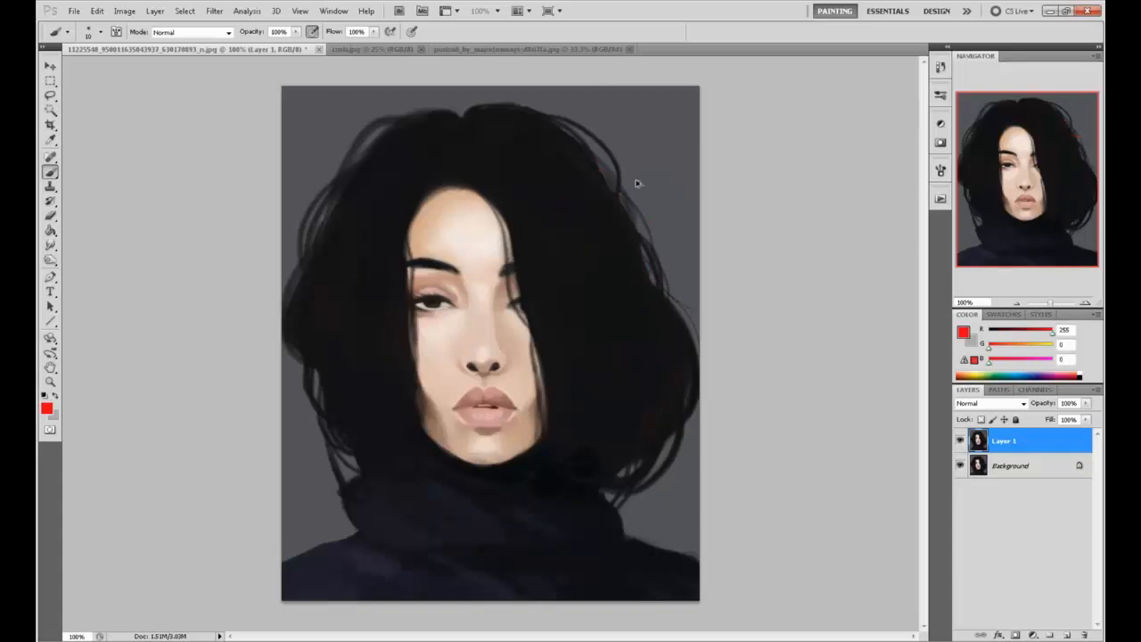
# Enlarge the brush and soften the dark nostrils with a skin-shadow tone sampled from the nose.
pyautogui.press(']')
pyautogui.press(']')
pyautogui.press(']')
pyautogui.press(']')
pyautogui.press(']')
pyautogui.press(']')
pyautogui.keyDown('alt'); pyautogui.click(490, 363); pyautogui.keyUp('alt')
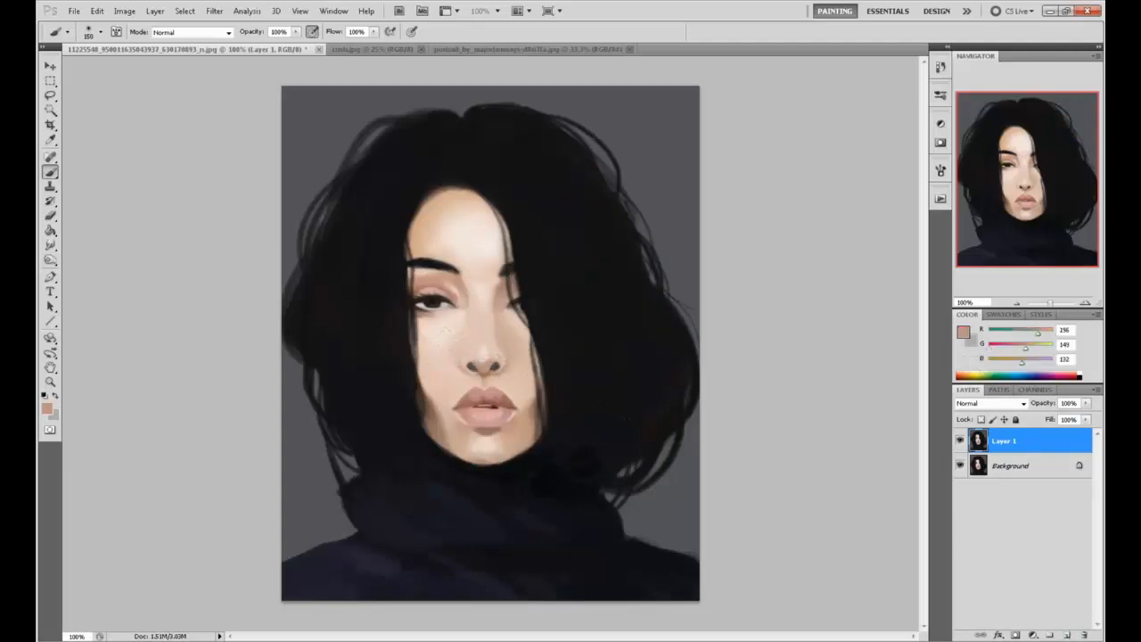
# Try to lighten the visible eyebrow with a pale skin tone sampled above it, and undo the strokes.
pyautogui.keyDown('alt'); pyautogui.click(437, 250); pyautogui.keyUp('alt')
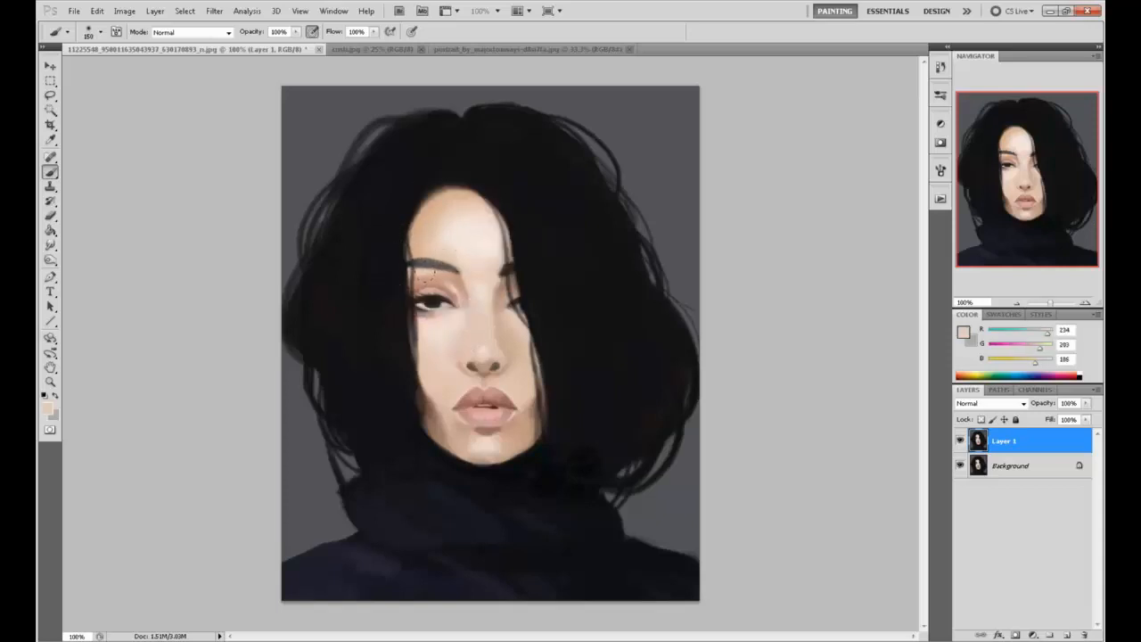
pyautogui.hotkey('ctrl', 'z')
pyautogui.hotkey('ctrl', 'alt', 'z')
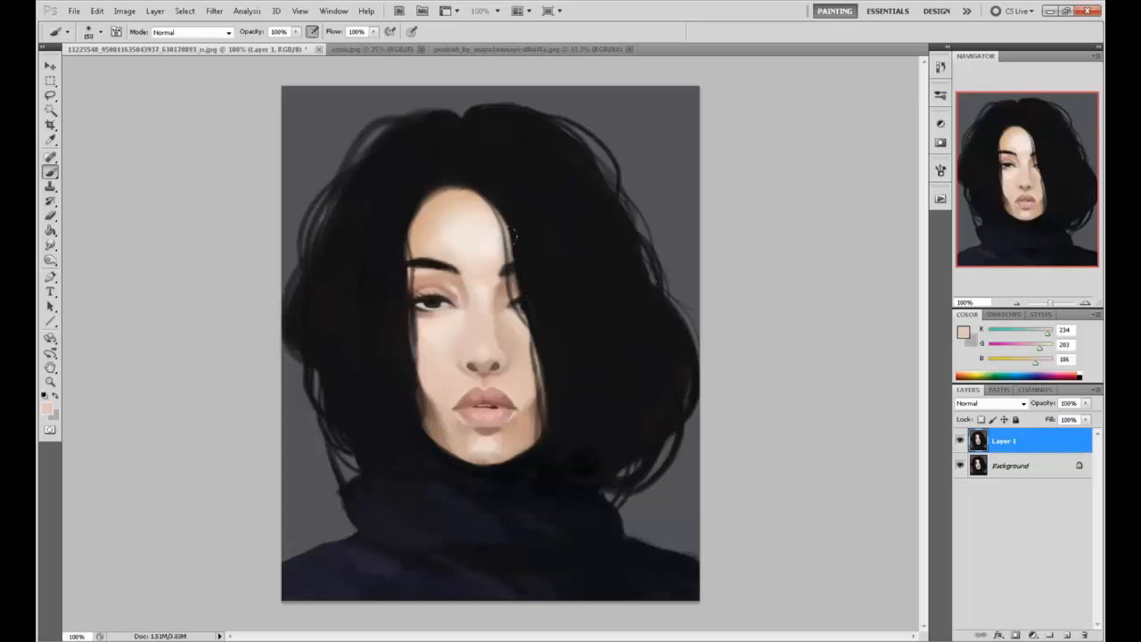
# Set the brush colour to dark brown #3b1c0b and tint the eyebrows and eye line with it.
pyautogui.click(961, 330)
pyautogui.moveTo(886, 371); pyautogui.dragTo(873, 407)
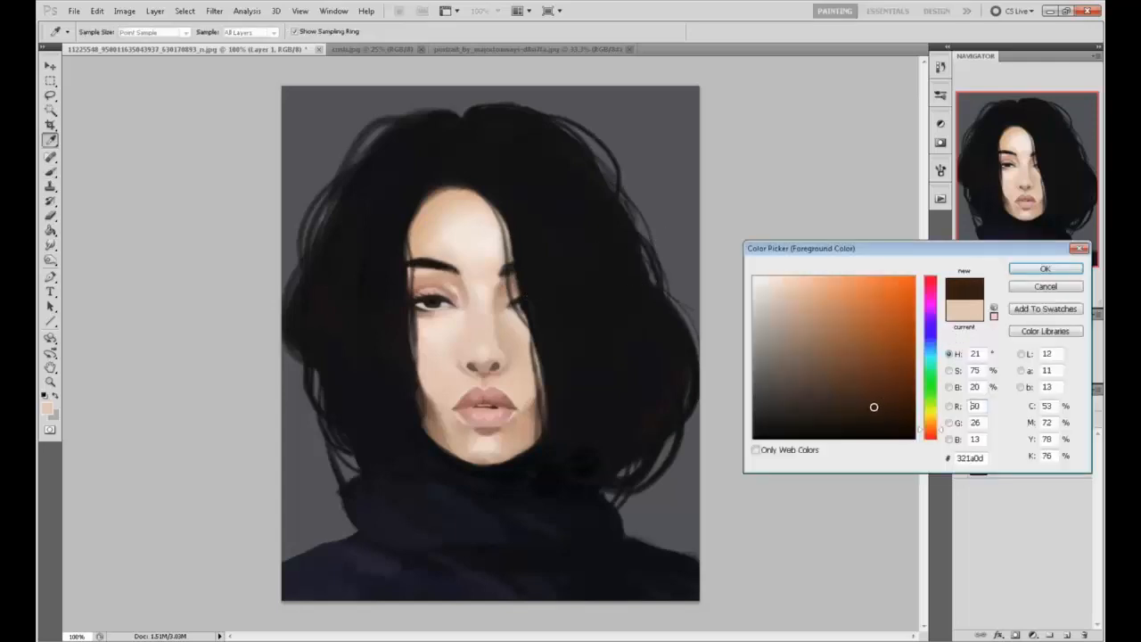
pyautogui.click(884, 401)
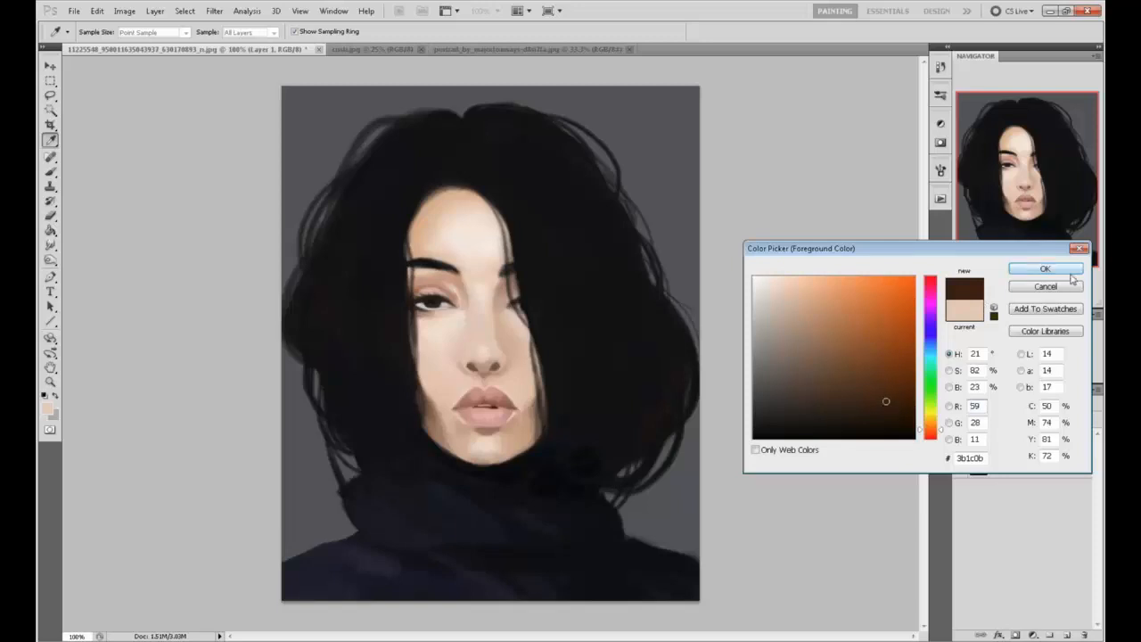
pyautogui.click(1068, 271)
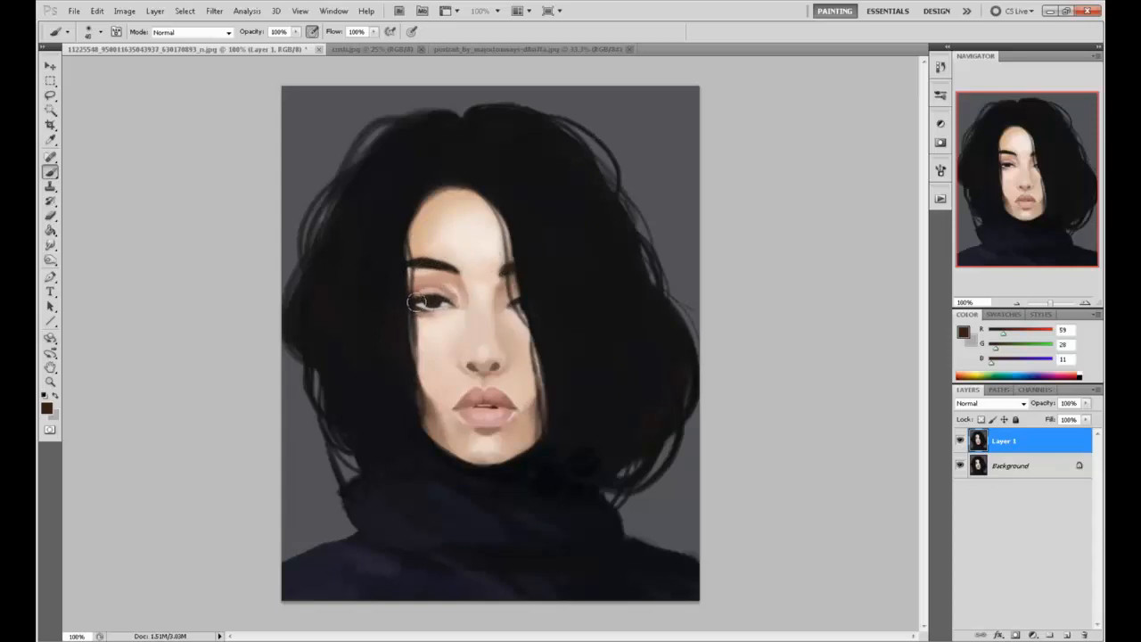
# Undo the stroke beside the eyebrow and repaint the hair edge along the covered eye and cheek with sampled near-black.
pyautogui.keyDown('alt'); pyautogui.click(416, 254); pyautogui.keyUp('alt')
pyautogui.hotkey('ctrl', 'z')
pyautogui.keyDown('alt'); pyautogui.click(533, 295); pyautogui.keyUp('alt')
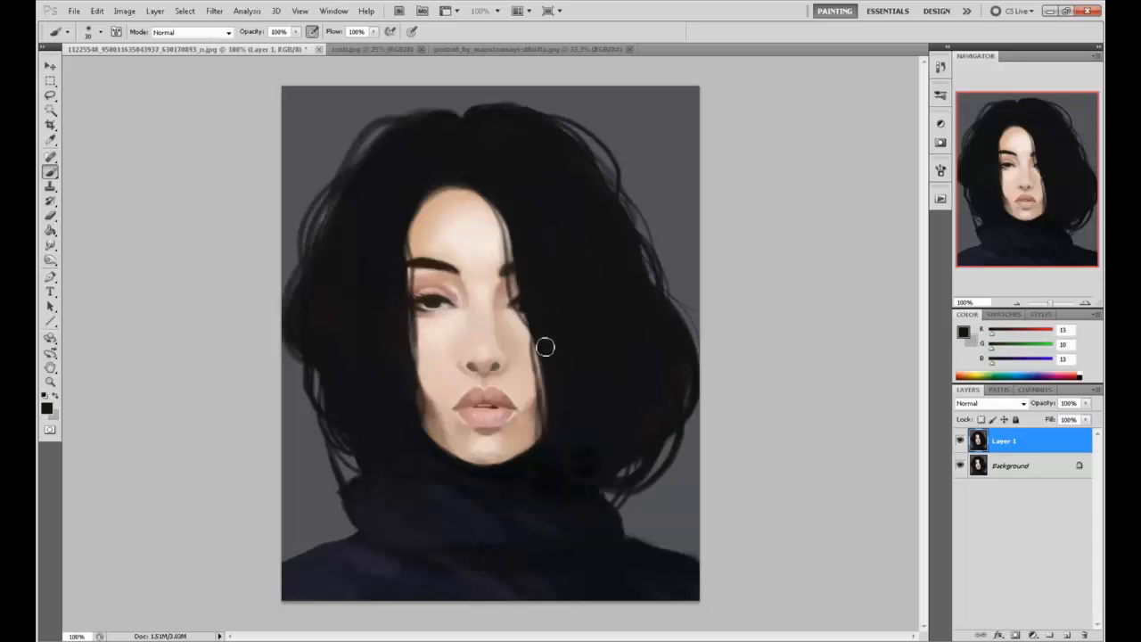
# Smooth the shadows along both sides of the jaw and lower cheeks with brown and tan tones sampled from the face.
pyautogui.keyDown('alt'); pyautogui.click(428, 416); pyautogui.keyUp('alt')
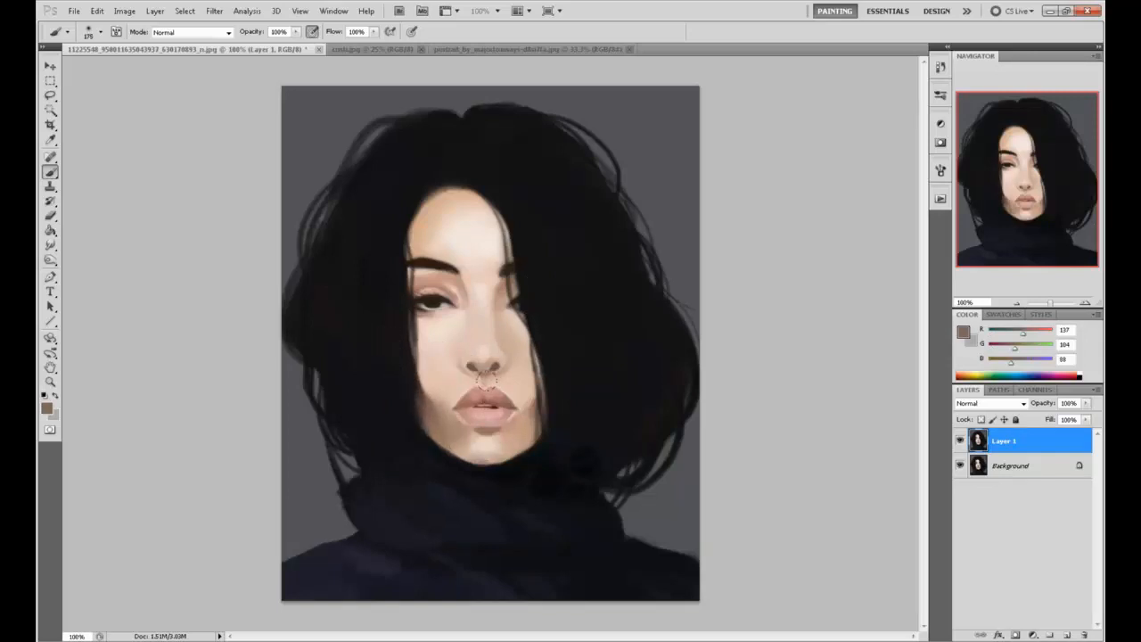
pyautogui.keyDown('alt'); pyautogui.click(519, 421); pyautogui.keyUp('alt')
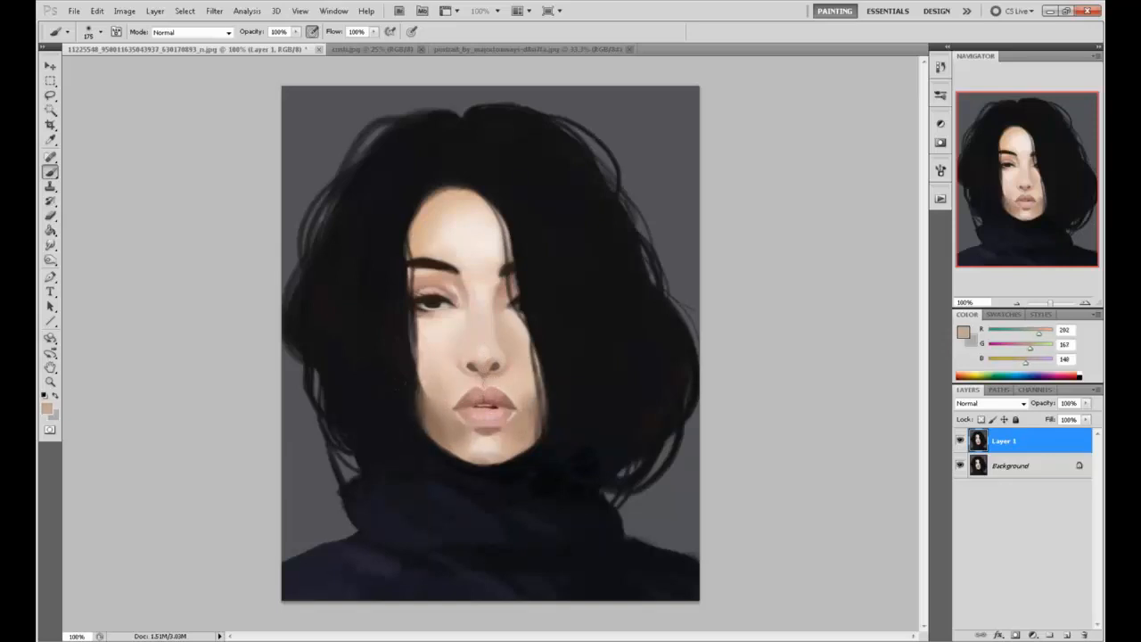
pyautogui.keyDown('alt'); pyautogui.click(444, 423); pyautogui.keyUp('alt')
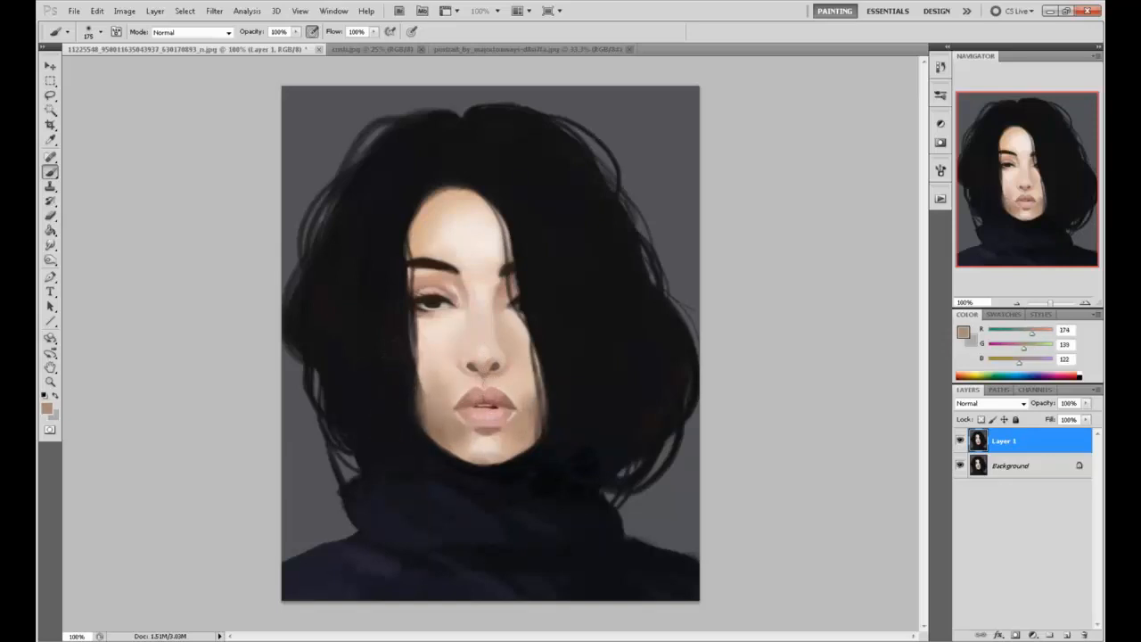
pyautogui.moveTo(439, 379); pyautogui.dragTo(431, 390)
# Blend the mouth corners, chin and lip edges with tones sampled from the chin, upper lip and cheek.
pyautogui.keyDown('alt'); pyautogui.click(486, 428); pyautogui.keyUp('alt')
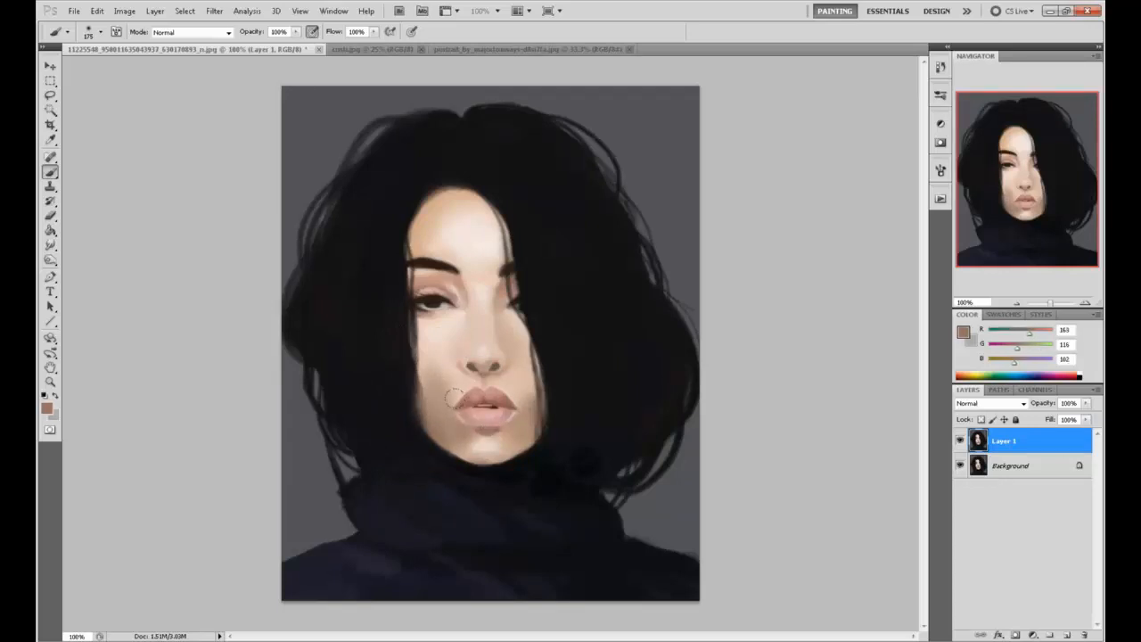
pyautogui.keyDown('alt'); pyautogui.click(490, 435); pyautogui.keyUp('alt')
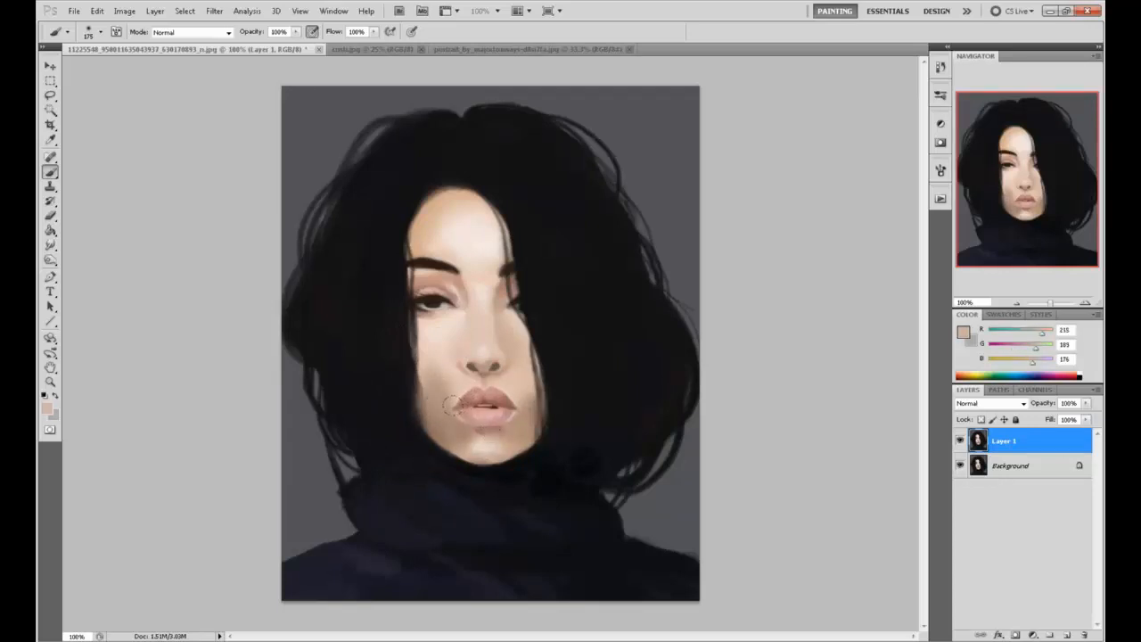
pyautogui.keyDown('alt'); pyautogui.click(487, 444); pyautogui.keyUp('alt')
pyautogui.keyDown('alt'); pyautogui.click(488, 426); pyautogui.keyUp('alt')
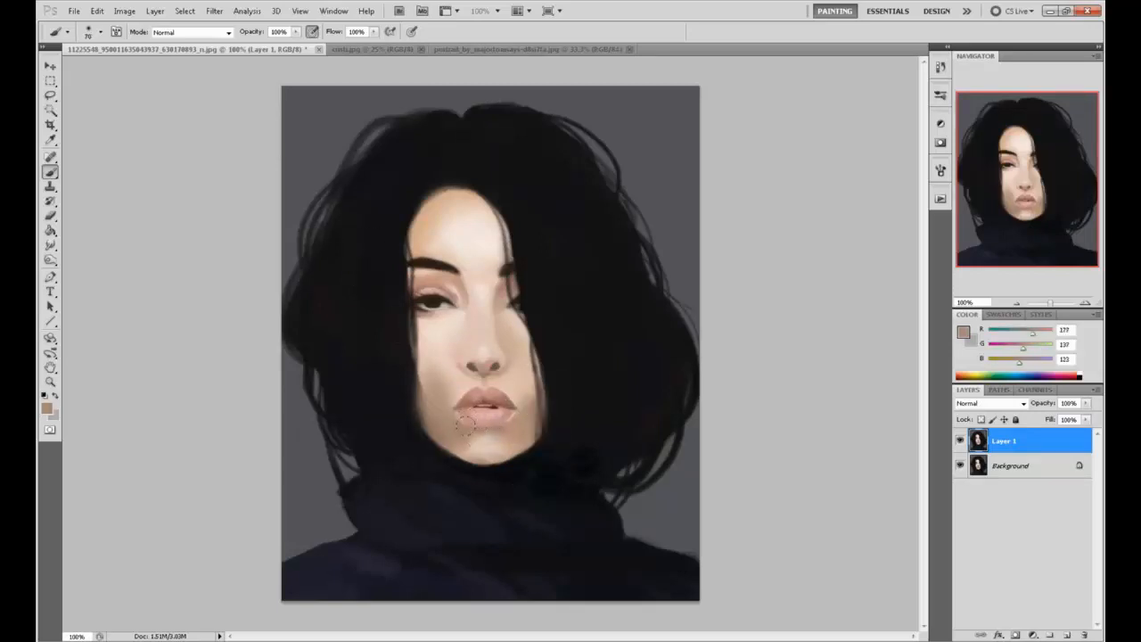
pyautogui.keyDown('alt'); pyautogui.click(485, 430); pyautogui.keyUp('alt')
pyautogui.keyDown('alt'); pyautogui.click(502, 392); pyautogui.keyUp('alt')
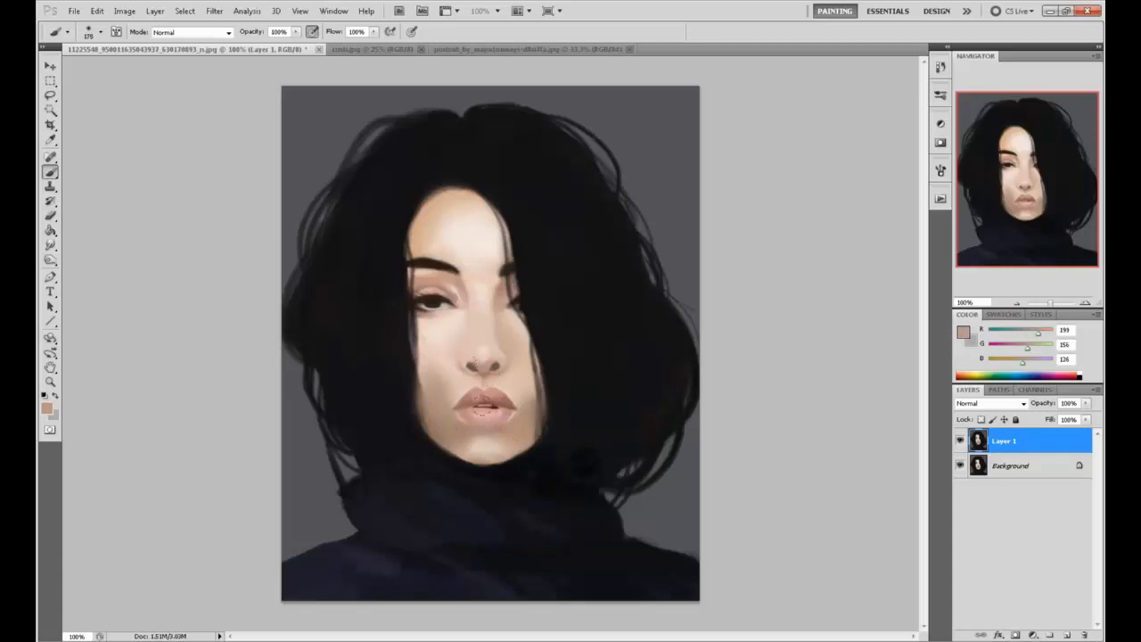
pyautogui.keyDown('alt'); pyautogui.click(441, 387); pyautogui.keyUp('alt')
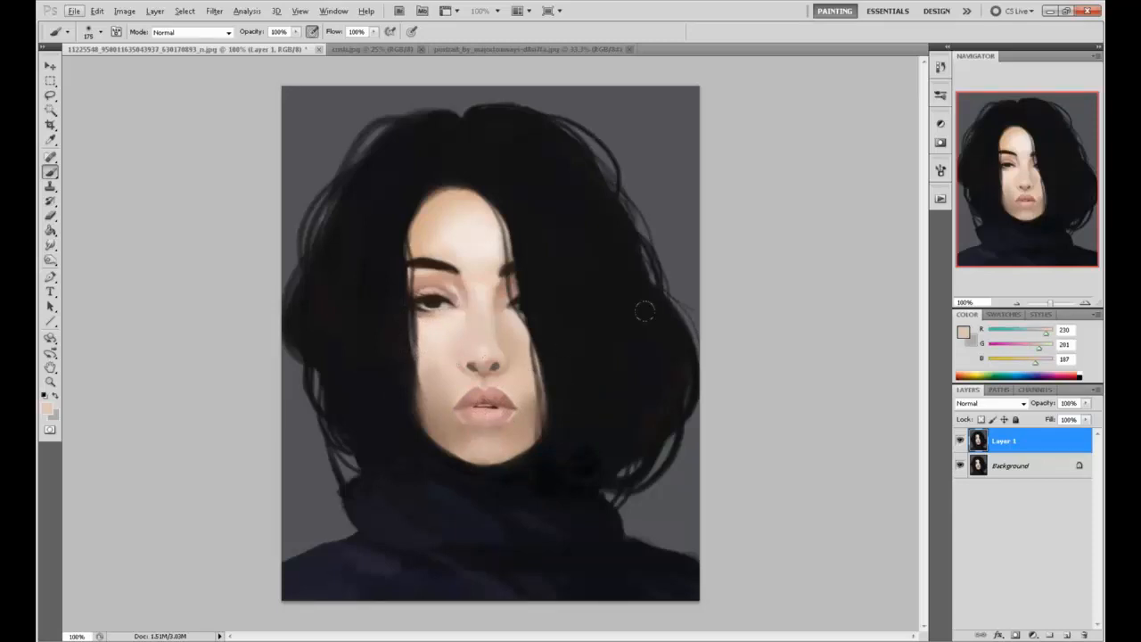
# Blend the cheek and the side of the nose with sampled light skin tones, and shade the upper eyelid.
pyautogui.hotkey('ctrl', '-')
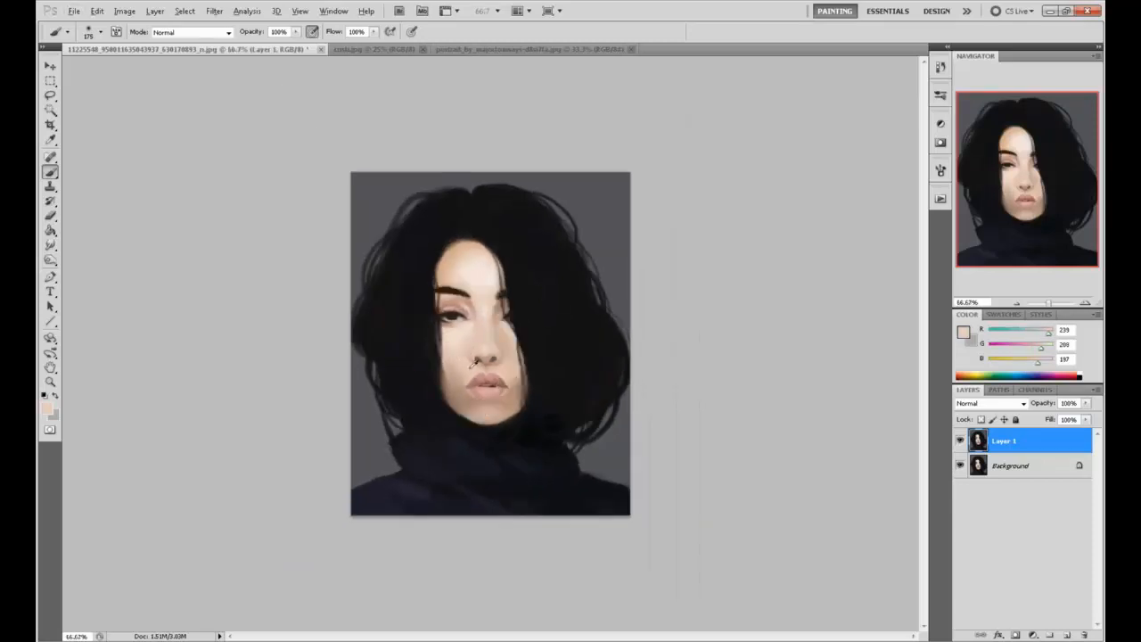
pyautogui.keyDown('alt'); pyautogui.click(457, 338); pyautogui.keyUp('alt')
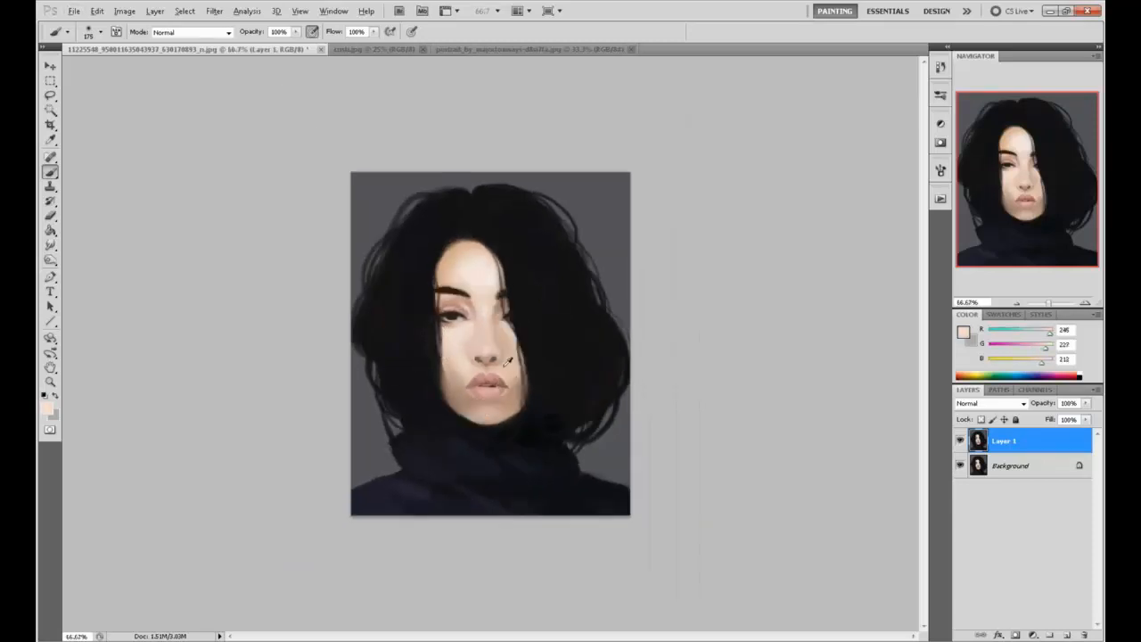
pyautogui.keyDown('alt'); pyautogui.click(462, 349); pyautogui.keyUp('alt')
pyautogui.keyDown('alt'); pyautogui.click(468, 333); pyautogui.keyUp('alt')
pyautogui.keyDown('alt'); pyautogui.click(463, 329); pyautogui.keyUp('alt')
pyautogui.keyDown('alt'); pyautogui.click(476, 296); pyautogui.keyUp('alt')
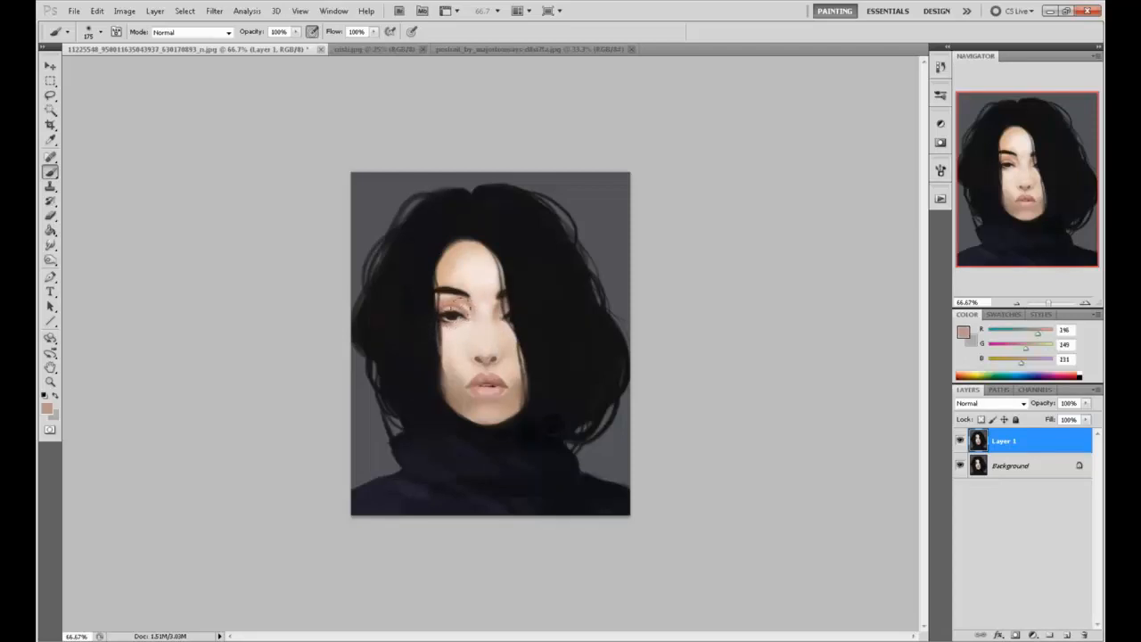
# Soften the nose and neighbouring cheek with a larger brush and light skin tones sampled around the nose.
pyautogui.keyDown('alt'); pyautogui.click(448, 337); pyautogui.keyUp('alt')
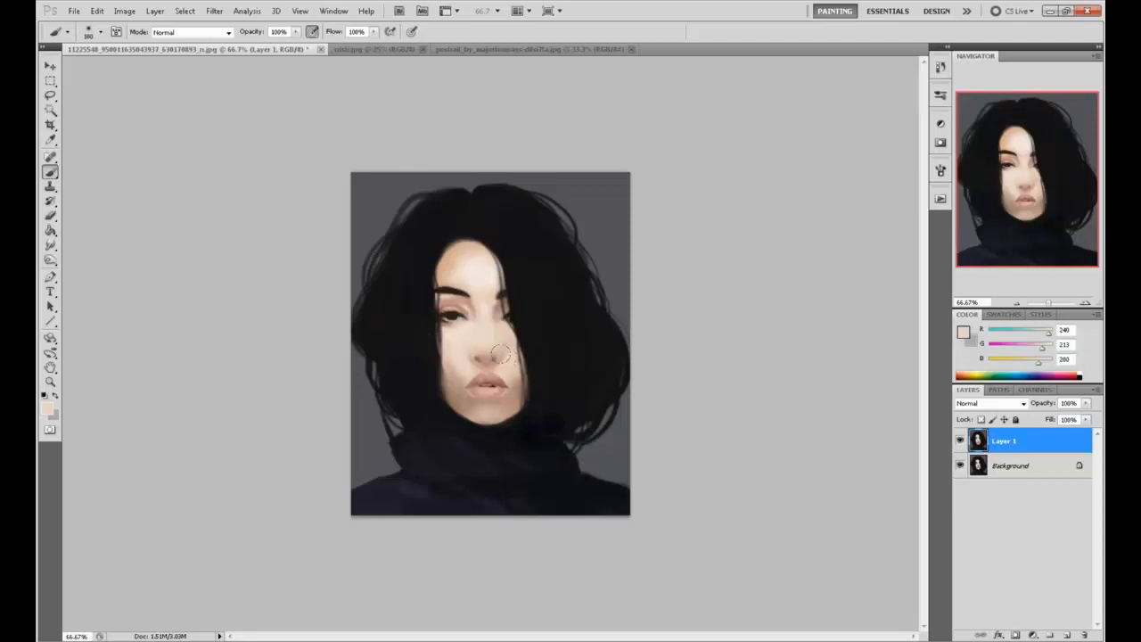
pyautogui.press(']')
pyautogui.press(']')
pyautogui.press(']')
pyautogui.press(']')
pyautogui.keyDown('alt'); pyautogui.click(489, 344); pyautogui.keyUp('alt')
pyautogui.keyDown('alt'); pyautogui.click(487, 337); pyautogui.keyUp('alt')
pyautogui.moveTo(487, 336); pyautogui.dragTo(453, 372)
# Blend the outer cheek into the area beside the mouth with sampled mid and light skin tones.
pyautogui.keyDown('alt'); pyautogui.click(462, 344); pyautogui.keyUp('alt')
pyautogui.keyDown('alt'); pyautogui.click(441, 358); pyautogui.keyUp('alt')
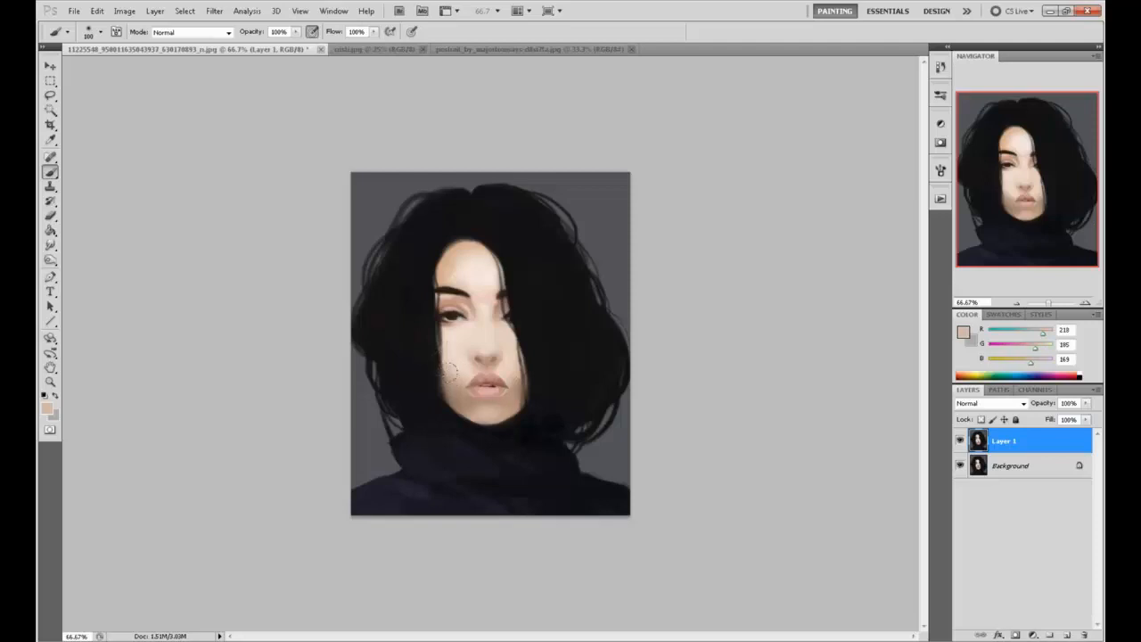
pyautogui.keyDown('alt'); pyautogui.click(466, 364); pyautogui.keyUp('alt')
pyautogui.keyDown('alt'); pyautogui.click(466, 362); pyautogui.keyUp('alt')
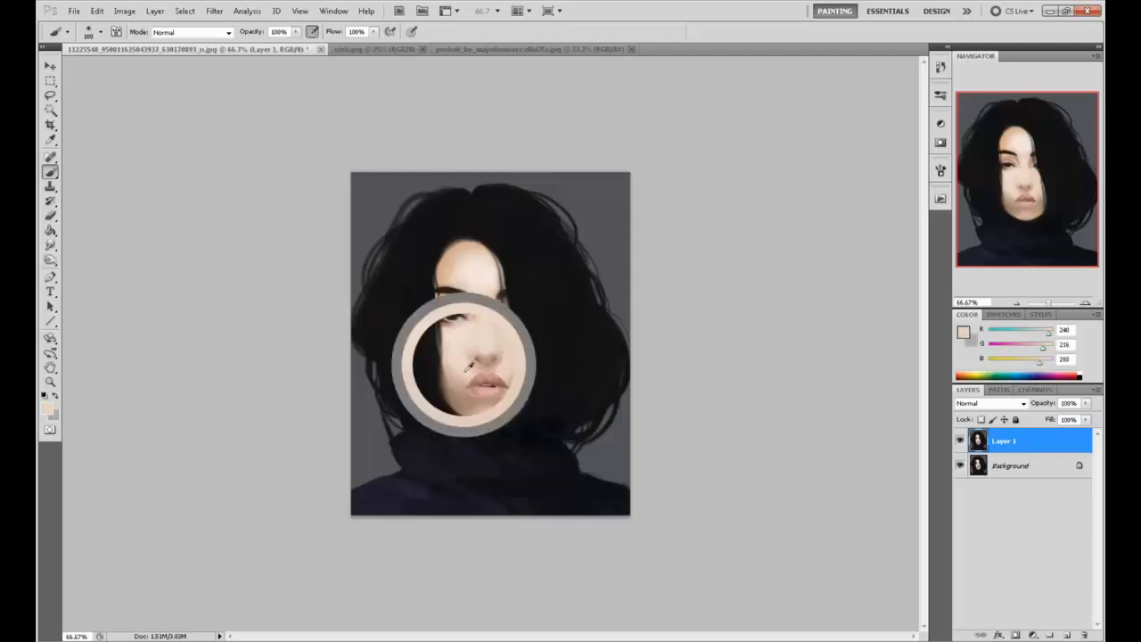
# Repaint the lips with reddish and pink tones sampled from them, softening the parting line and the mouth corners.
pyautogui.keyDown('alt'); pyautogui.click(502, 379); pyautogui.keyUp('alt')
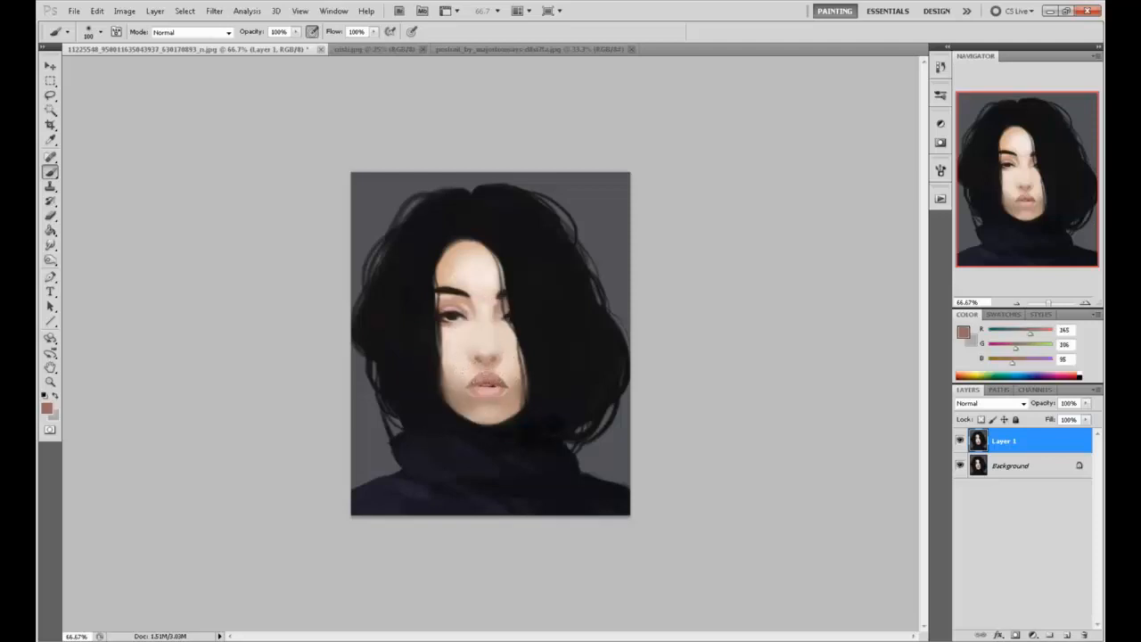
pyautogui.keyDown('alt'); pyautogui.click(499, 383); pyautogui.keyUp('alt')
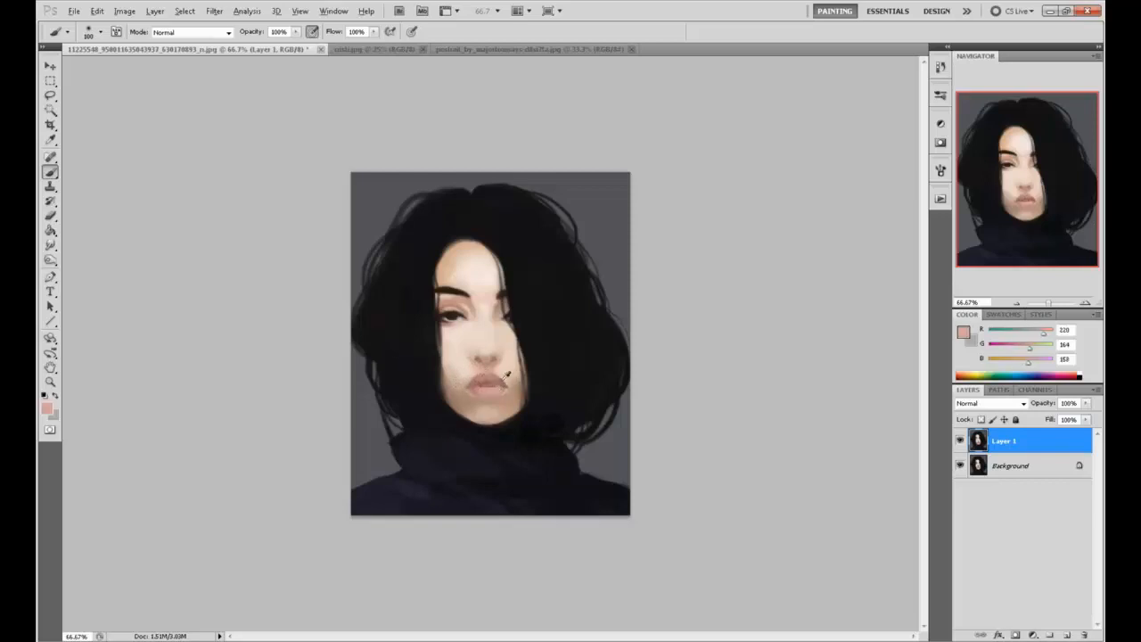
pyautogui.keyDown('alt'); pyautogui.click(505, 377); pyautogui.keyUp('alt')
pyautogui.keyDown('alt'); pyautogui.click(465, 384); pyautogui.keyUp('alt')
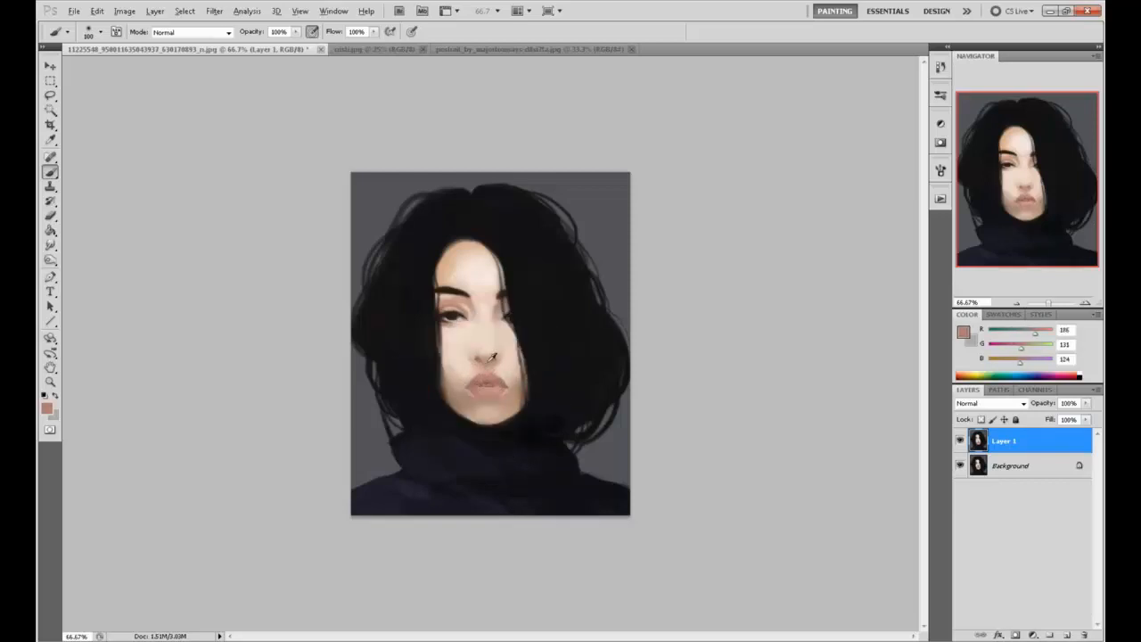
# Smooth the skin around the visible eyebrow and upper eyelid with sampled skin tones.
pyautogui.keyDown('alt'); pyautogui.click(471, 308); pyautogui.keyUp('alt')
pyautogui.moveTo(463, 291); pyautogui.dragTo(455, 303)
pyautogui.keyDown('alt'); pyautogui.click(452, 290); pyautogui.keyUp('alt')
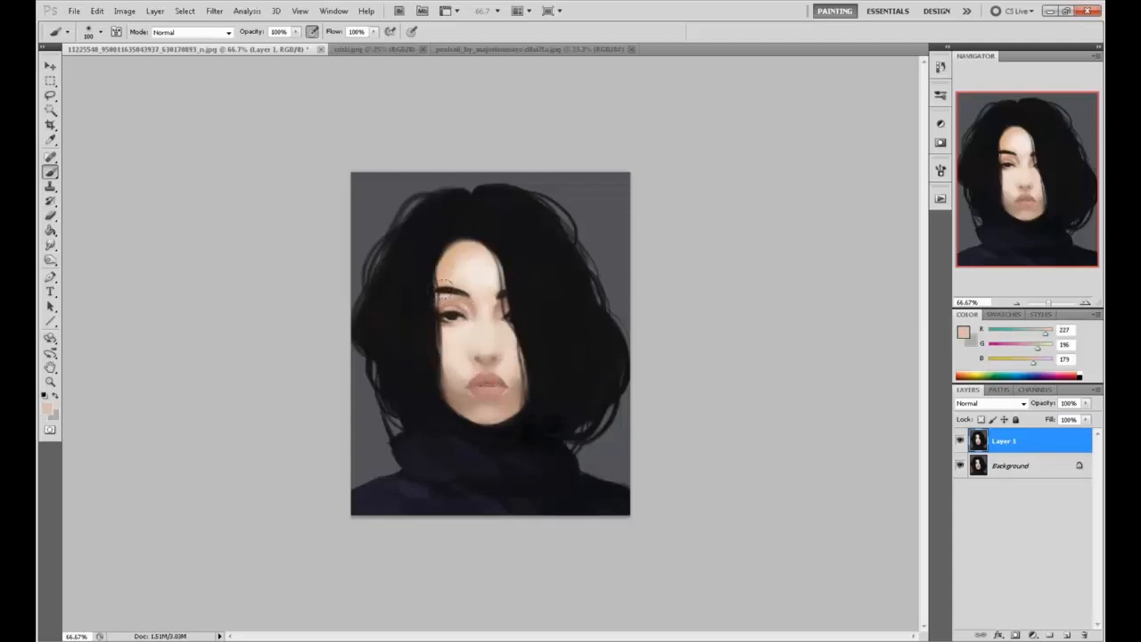
# Blend the nose bridge and the area between the eyebrows with shadow and light skin tones sampled there.
pyautogui.keyDown('alt'); pyautogui.click(497, 305); pyautogui.keyUp('alt')
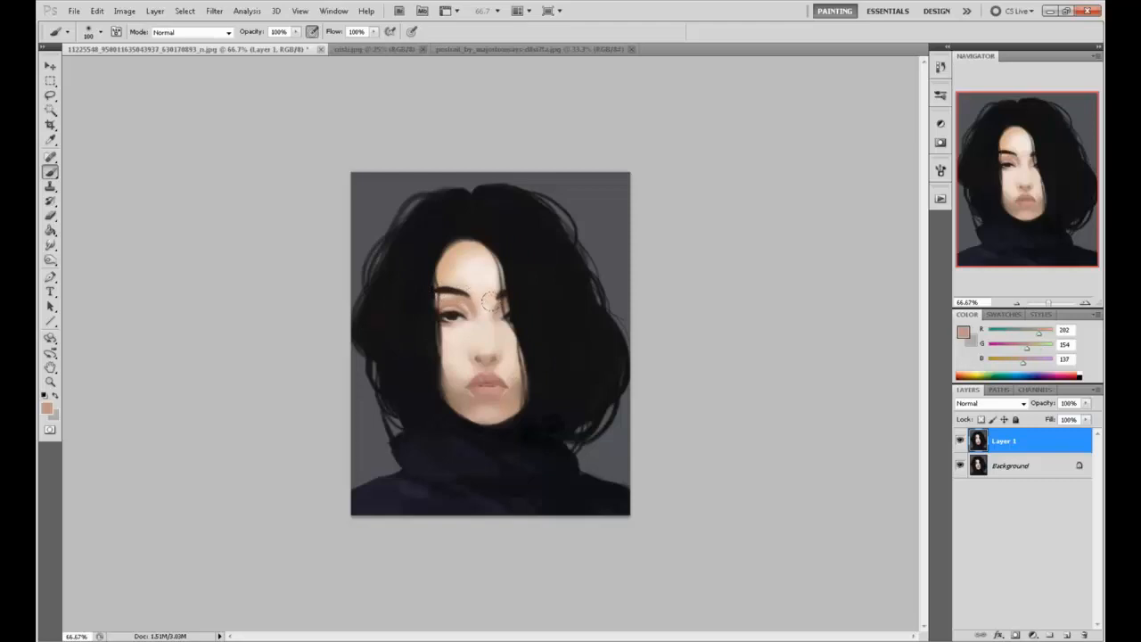
pyautogui.keyDown('alt'); pyautogui.click(496, 298); pyautogui.keyUp('alt')
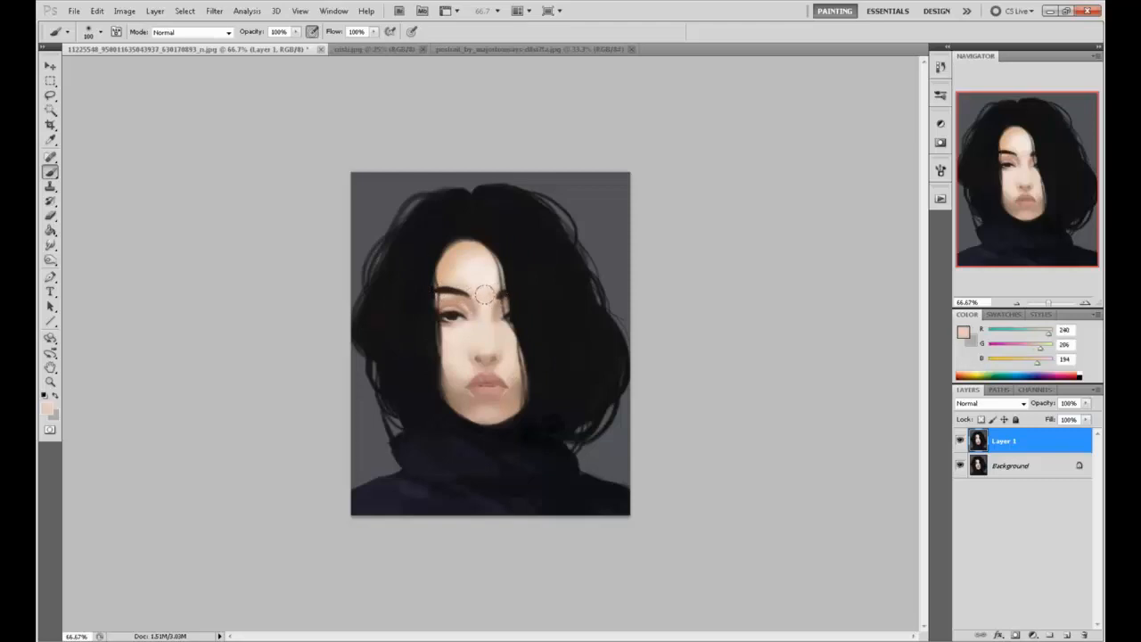
pyautogui.moveTo(484, 317); pyautogui.dragTo(487, 291)
pyautogui.keyDown('alt'); pyautogui.click(492, 310); pyautogui.keyUp('alt')
# Soften the shading on the cheek, outer forehead and brow area with sampled tan skin tones.
pyautogui.keyDown('alt'); pyautogui.click(457, 388); pyautogui.keyUp('alt')
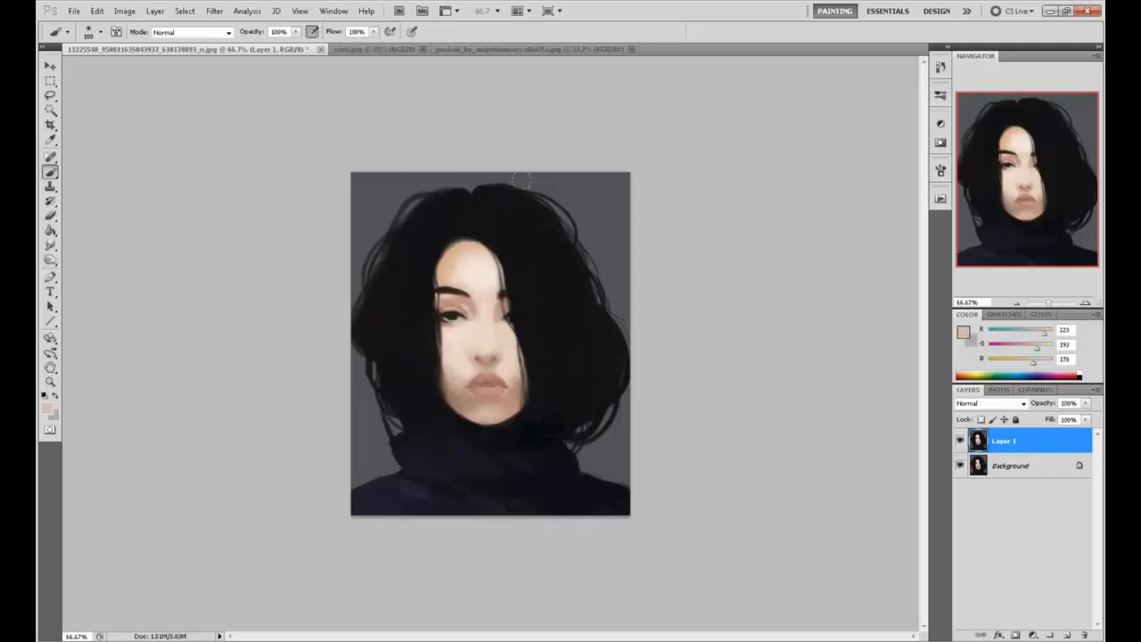
pyautogui.keyDown('alt'); pyautogui.click(440, 282); pyautogui.keyUp('alt')
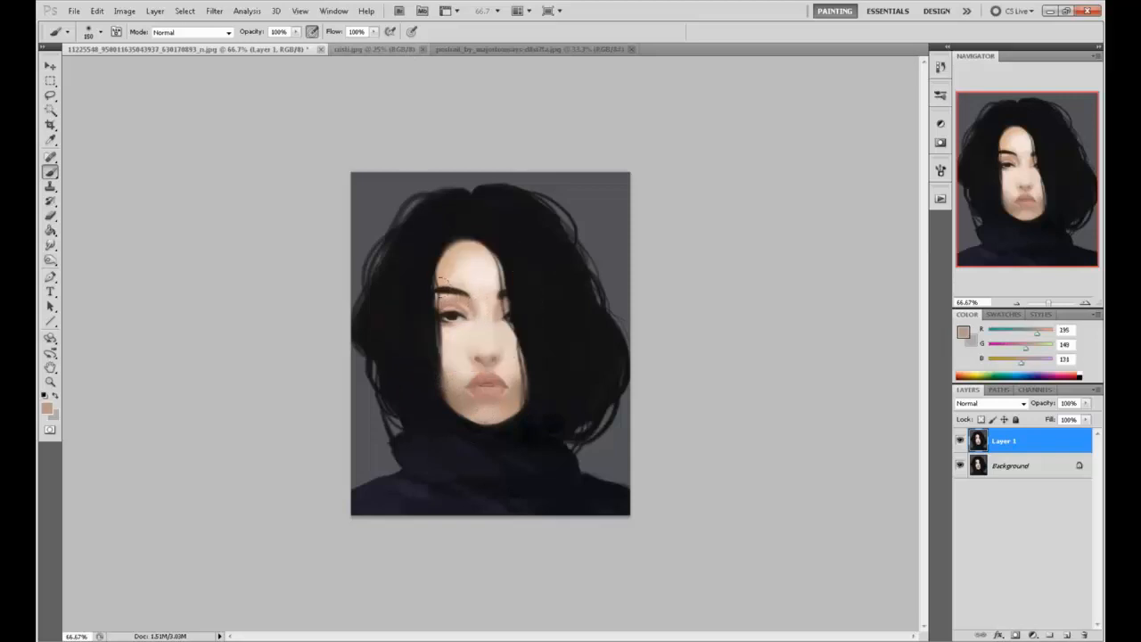
pyautogui.keyDown('alt'); pyautogui.click(462, 303); pyautogui.keyUp('alt')
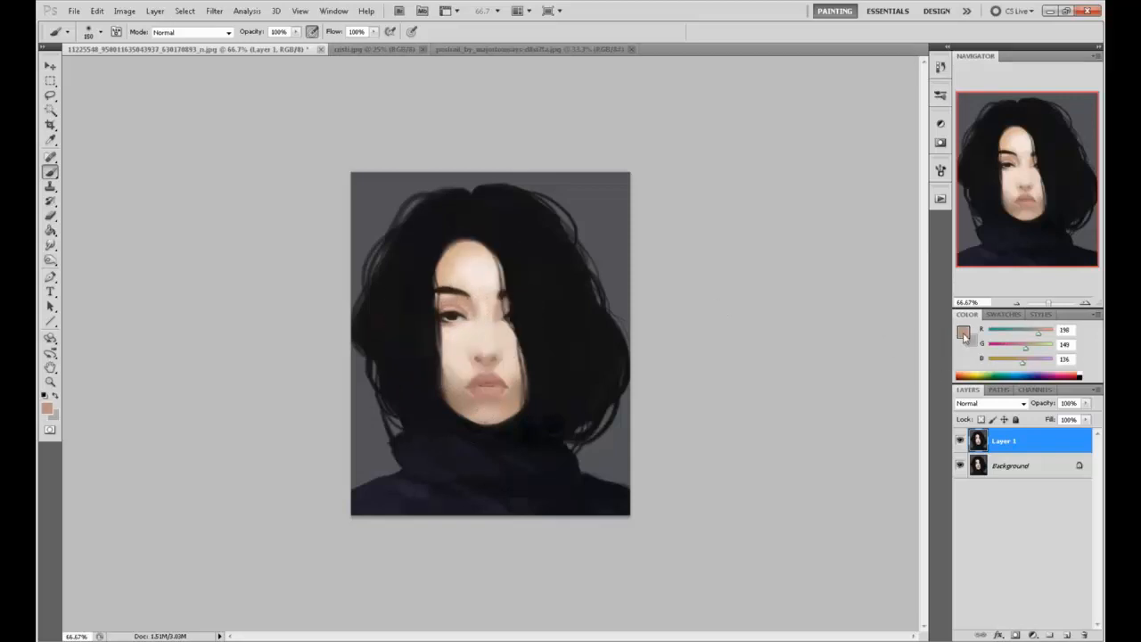
# Set the foreground colour to dark brown 4f2619 and darken the shadow on the underside of the nose.
pyautogui.click(963, 333)
pyautogui.moveTo(857, 330)
pyautogui.mouseDown()
pyautogui.moveTo(860, 367)
pyautogui.moveTo(845, 400)
pyautogui.moveTo(907, 417)
pyautogui.moveTo(871, 393)
pyautogui.moveTo(876, 379)
pyautogui.moveTo(862, 389)
pyautogui.mouseUp()
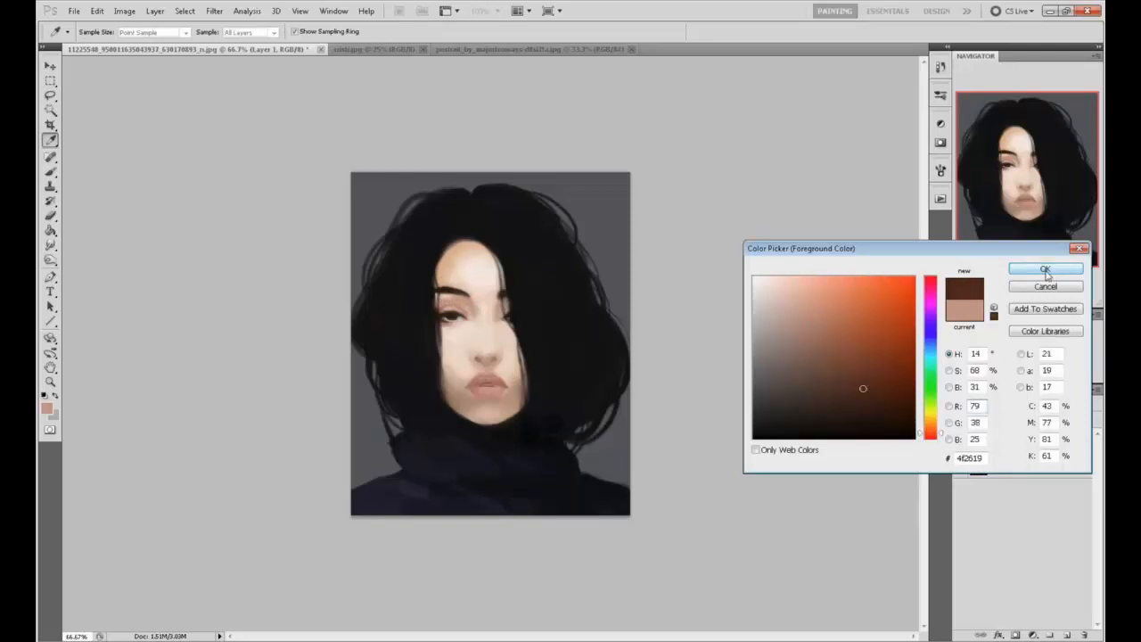
pyautogui.click(1045, 269)
pyautogui.press('b')
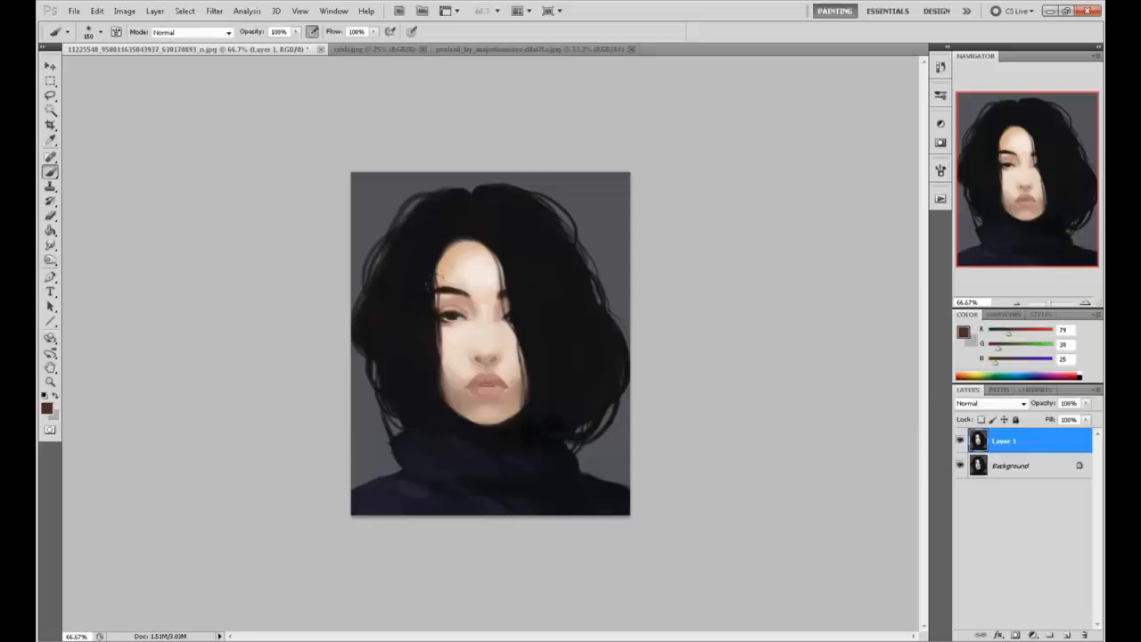
pyautogui.moveTo(446, 302)
pyautogui.mouseDown()
pyautogui.moveTo(472, 316)
pyautogui.moveTo(446, 296)
pyautogui.moveTo(500, 303)
pyautogui.mouseUp()
pyautogui.hotkey('ctrl', 'z')
pyautogui.hotkey('ctrl', 'z')
pyautogui.moveTo(491, 353); pyautogui.dragTo(476, 362)
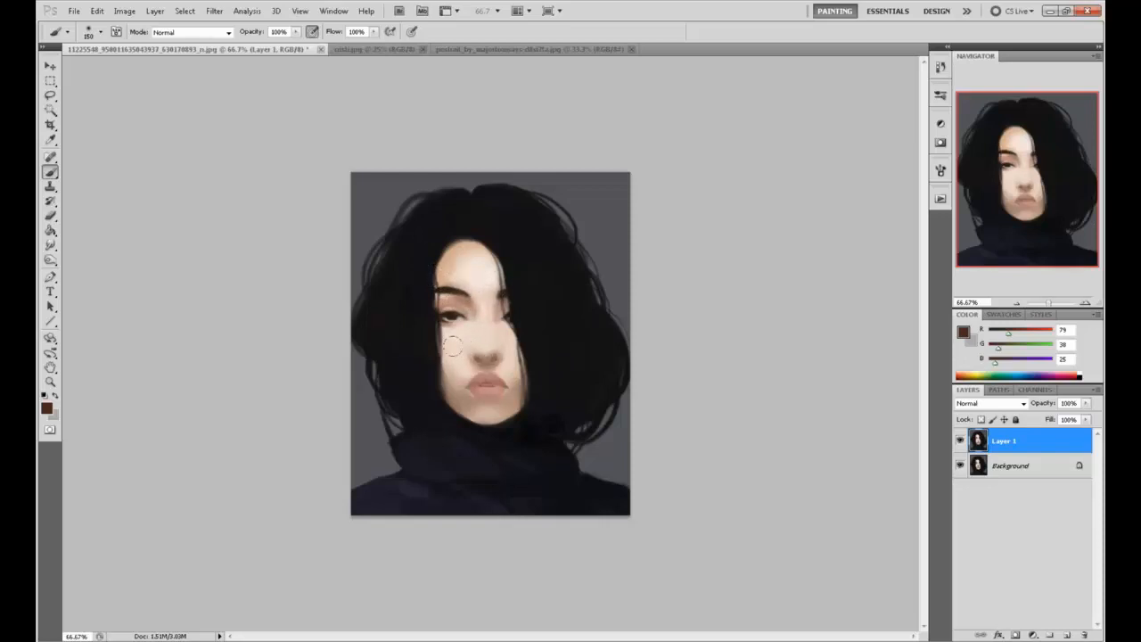
pyautogui.hotkey('ctrl', '+')
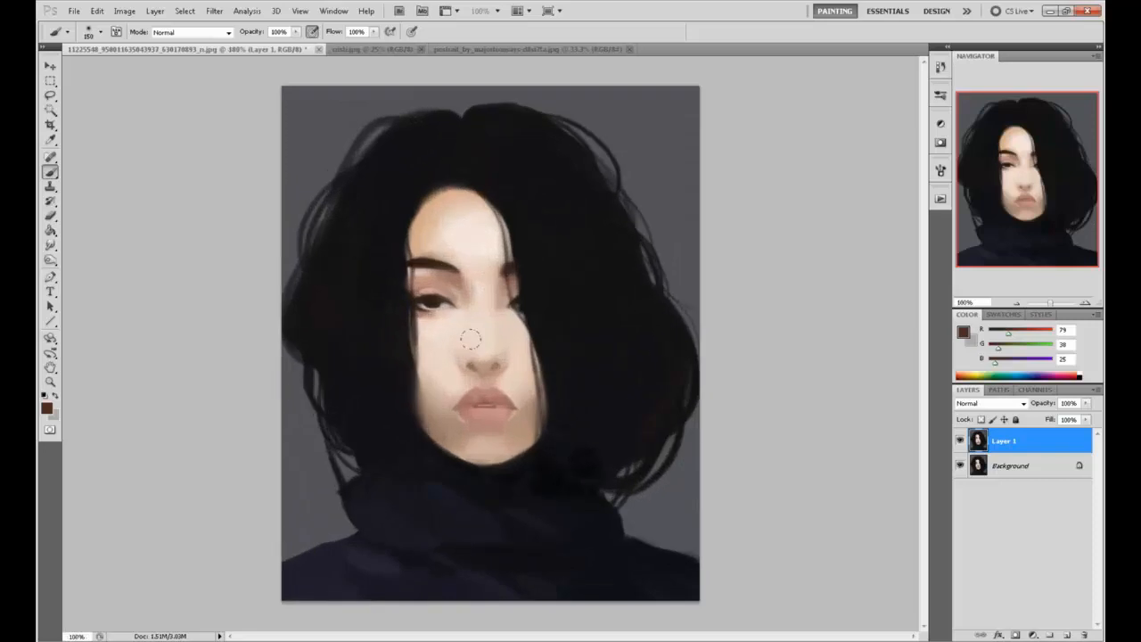
pyautogui.moveTo(494, 367); pyautogui.dragTo(477, 370)
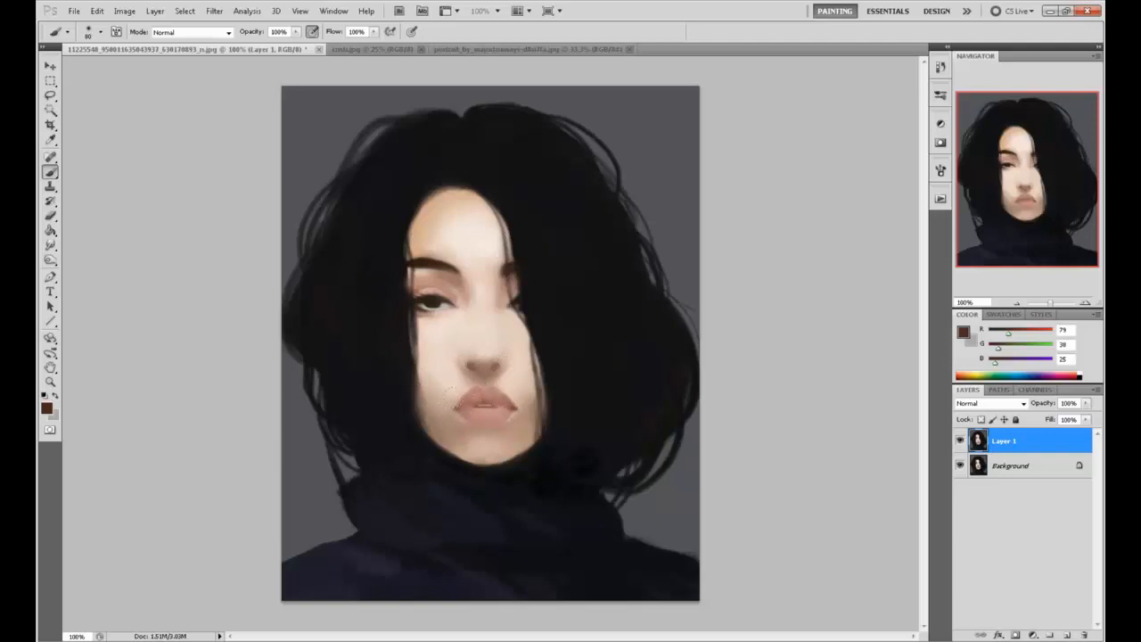
# Smooth the outer forehead and the cheek edge beside the hair with skin tones sampled from the forehead.
pyautogui.keyDown('alt'); pyautogui.click(437, 200); pyautogui.keyUp('alt')
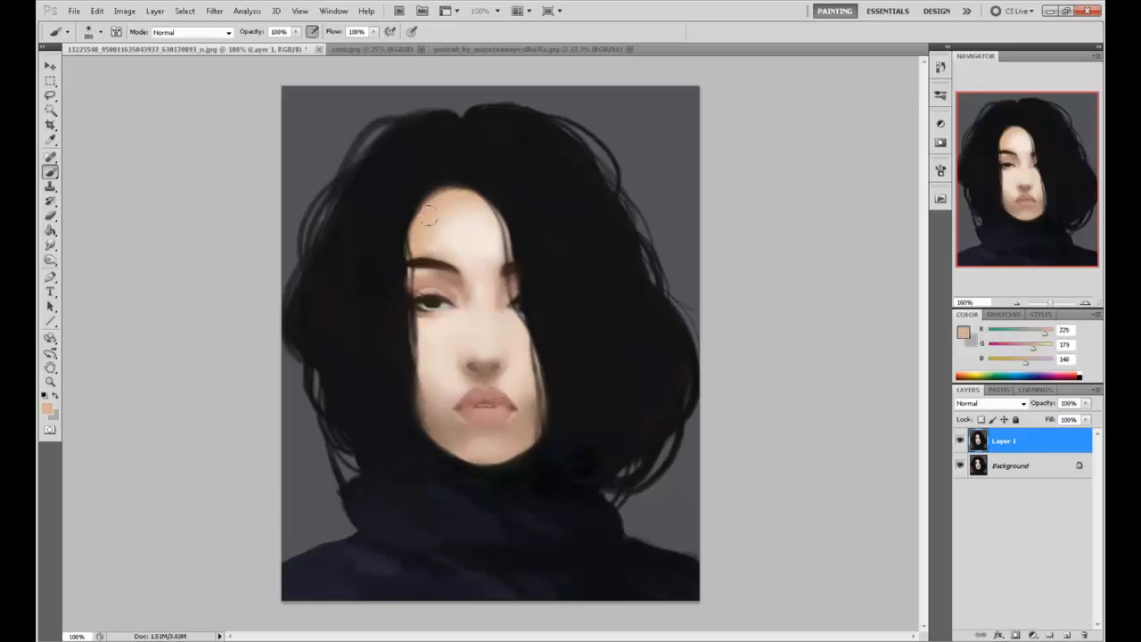
pyautogui.keyDown('alt'); pyautogui.click(453, 208); pyautogui.keyUp('alt')
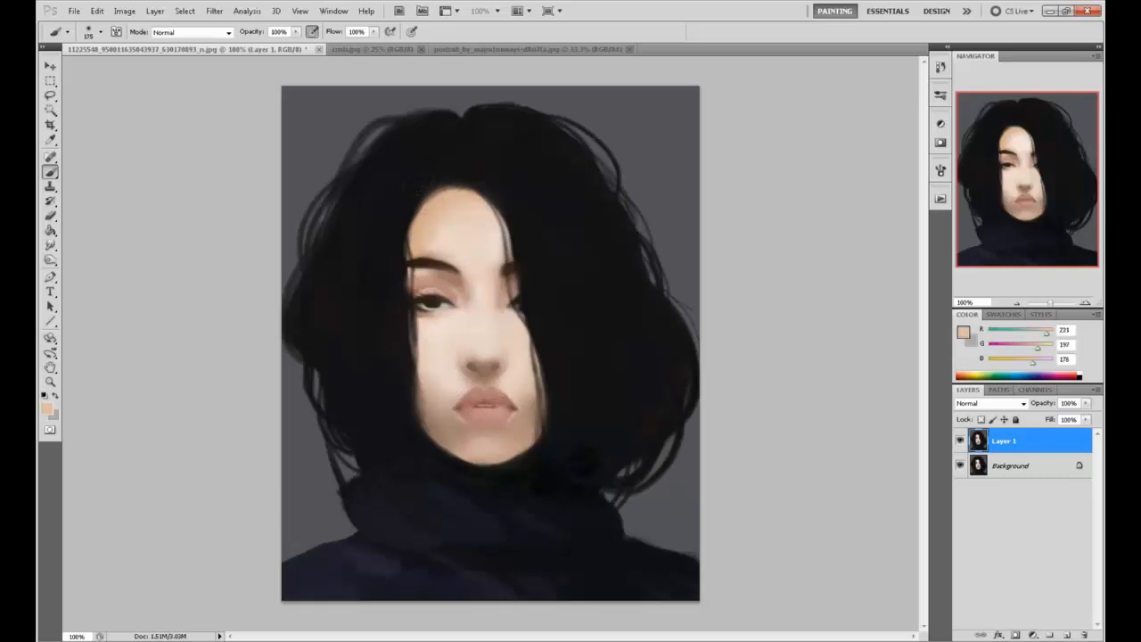
pyautogui.moveTo(414, 334); pyautogui.dragTo(414, 369)
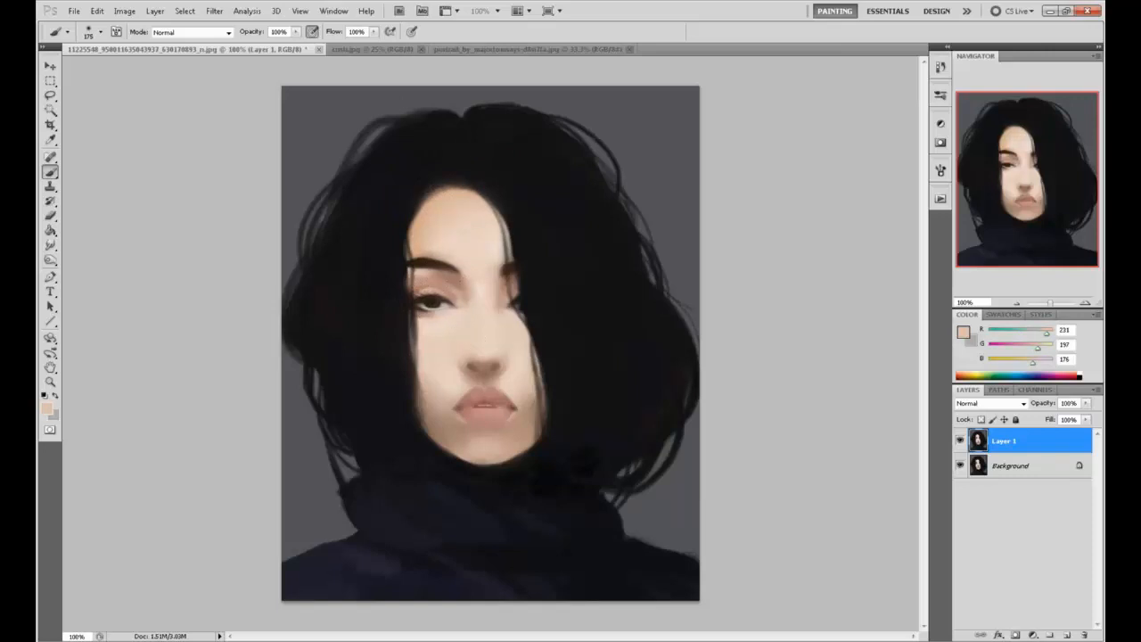
# Sample light skin beside the nose and clean up the upper lip's outer edge with a size 25 brush.
pyautogui.keyDown('alt'); pyautogui.click(446, 348); pyautogui.keyUp('alt')
pyautogui.keyDown('alt'); pyautogui.click(455, 364); pyautogui.keyUp('alt')
pyautogui.press('[')
pyautogui.press('[')
pyautogui.press('[')
pyautogui.press('[')
pyautogui.press('[')
pyautogui.press('[')
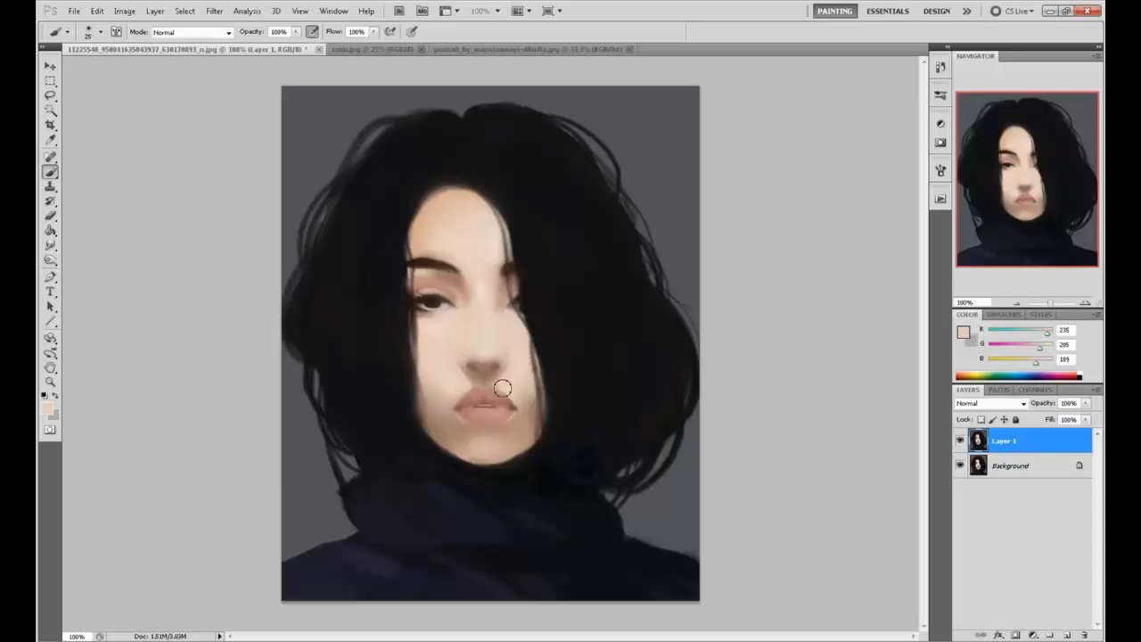
# Refine the upper lip contour and the skin beneath the nose with sampled brown, lip and light skin tones.
pyautogui.keyDown('alt'); pyautogui.click(457, 260); pyautogui.keyUp('alt')
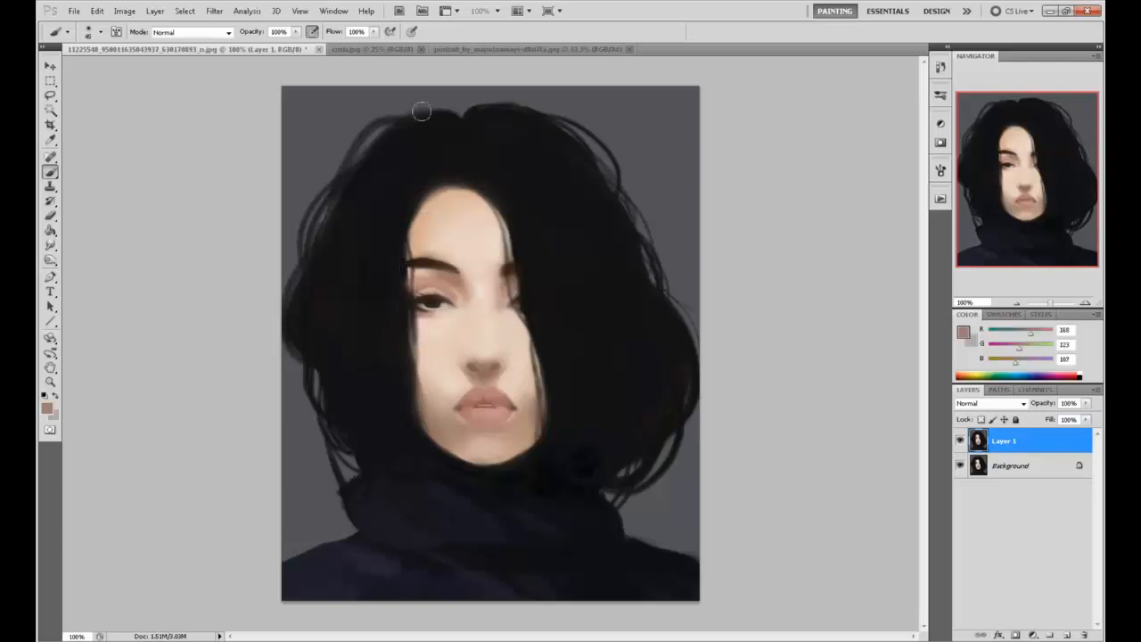
pyautogui.keyDown('alt'); pyautogui.click(508, 374); pyautogui.keyUp('alt')
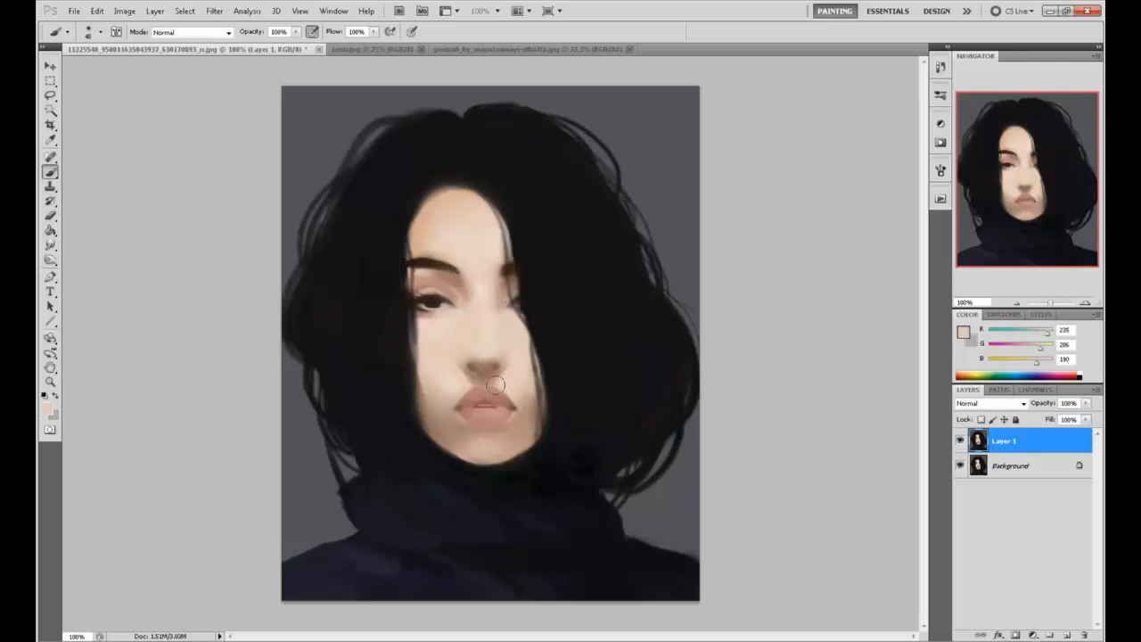
pyautogui.keyDown('alt'); pyautogui.click(452, 373); pyautogui.keyUp('alt')
pyautogui.keyDown('alt'); pyautogui.click(478, 395); pyautogui.keyUp('alt')
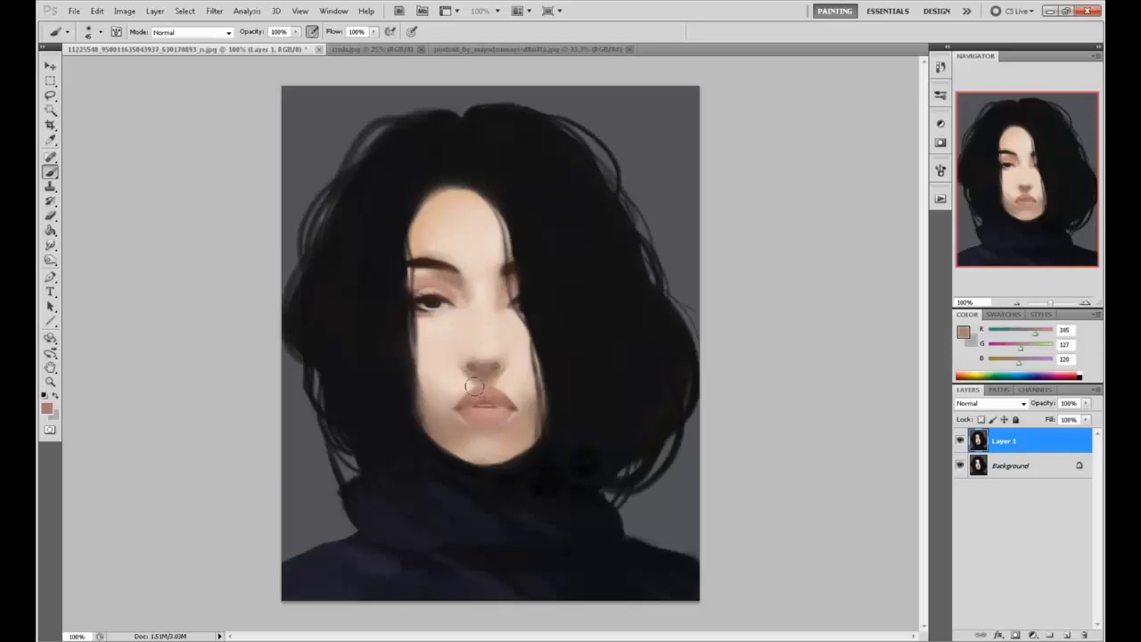
pyautogui.keyDown('alt'); pyautogui.click(465, 389); pyautogui.keyUp('alt')
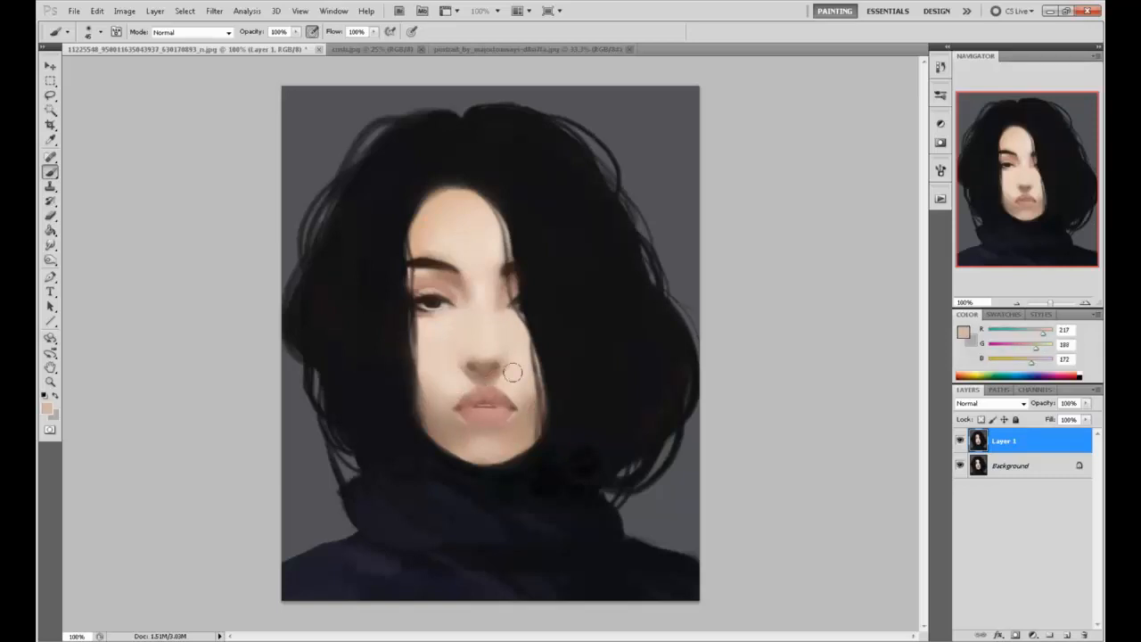
pyautogui.keyDown('alt'); pyautogui.click(465, 380); pyautogui.keyUp('alt')
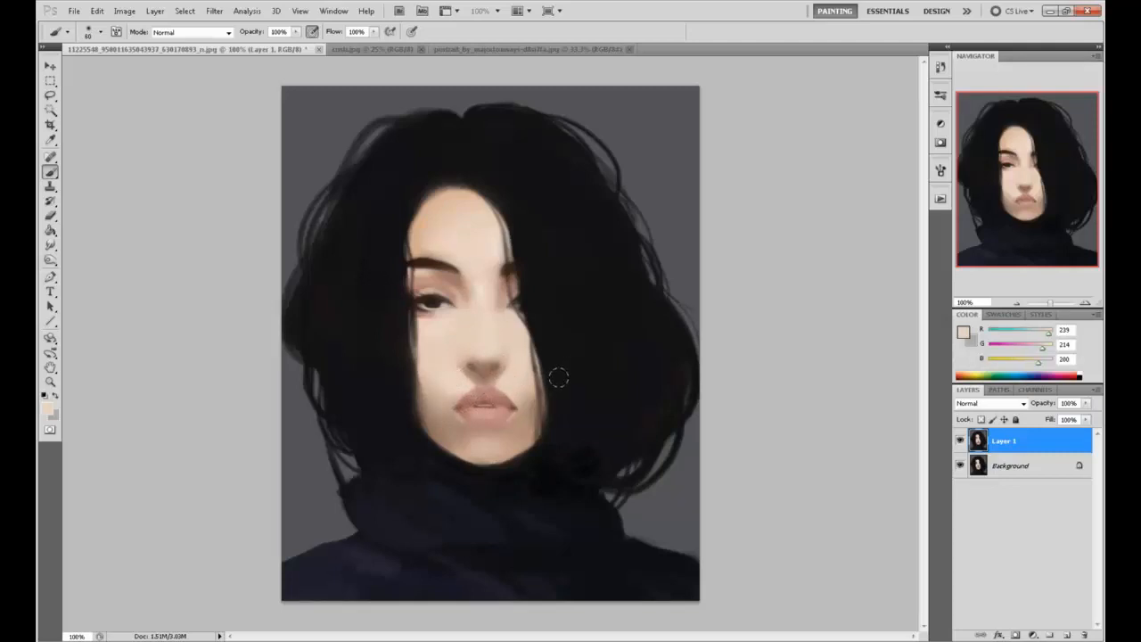
# Blend the chin and the shadow below the lower lip with light and brownish skin tones sampled there.
pyautogui.press(']')
pyautogui.press(']')
pyautogui.moveTo(473, 432); pyautogui.dragTo(477, 443)
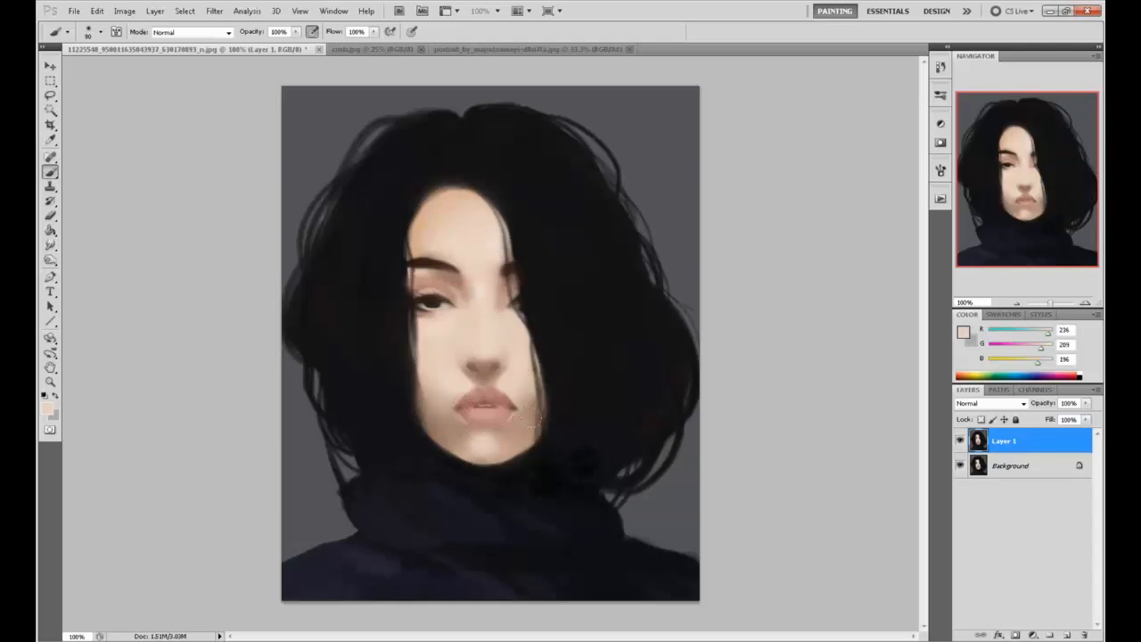
pyautogui.keyDown('alt'); pyautogui.click(510, 433); pyautogui.keyUp('alt')
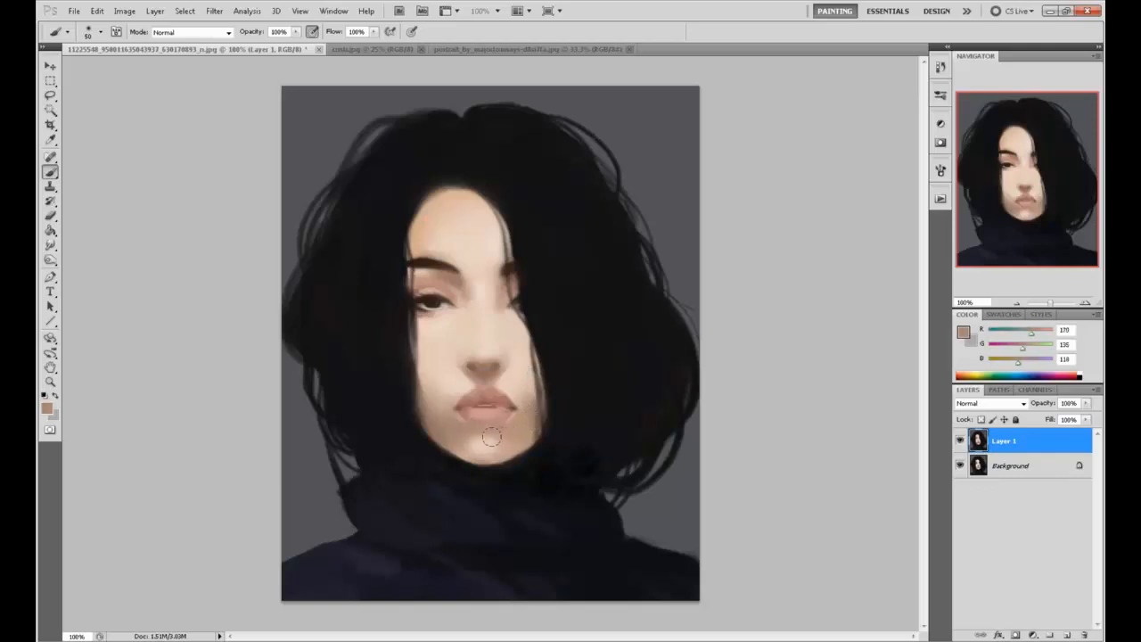
pyautogui.keyDown('alt'); pyautogui.click(484, 428); pyautogui.keyUp('alt')
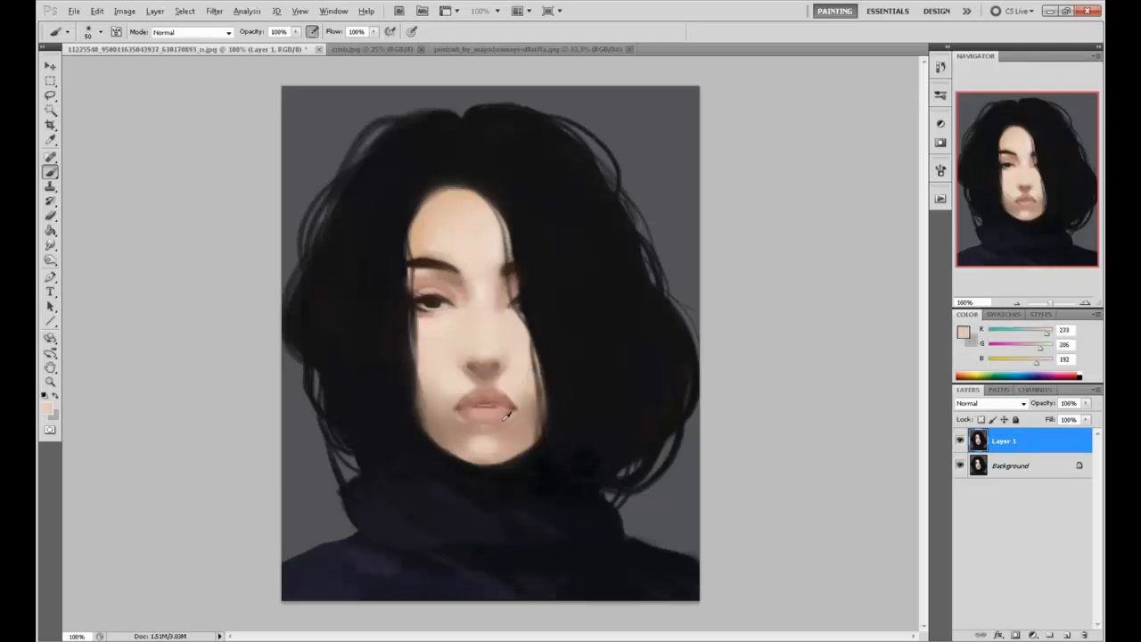
# Repaint the lower lip with pink tones sampled from it.
pyautogui.keyDown('alt'); pyautogui.click(504, 414); pyautogui.keyUp('alt')
pyautogui.keyDown('alt'); pyautogui.click(489, 415); pyautogui.keyUp('alt')
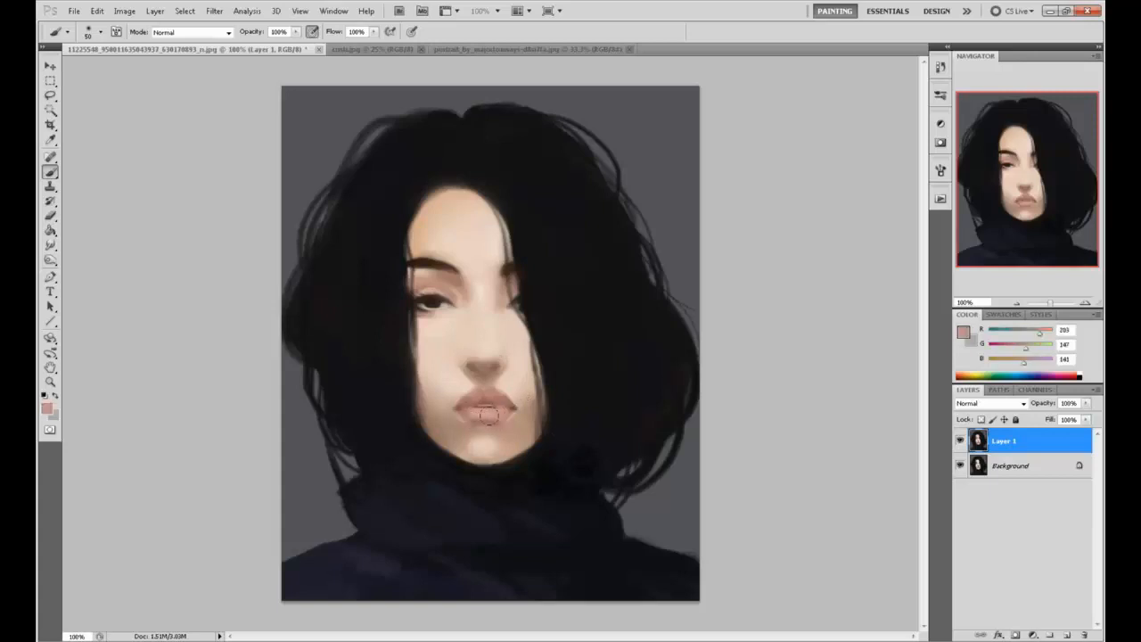
pyautogui.keyDown('alt'); pyautogui.click(484, 413); pyautogui.keyUp('alt')
# Define the nostrils with dark brown sampled from the eye and softer brown sampled from the nose shadow.
pyautogui.keyDown('alt'); pyautogui.click(440, 295); pyautogui.keyUp('alt')
pyautogui.press('[')
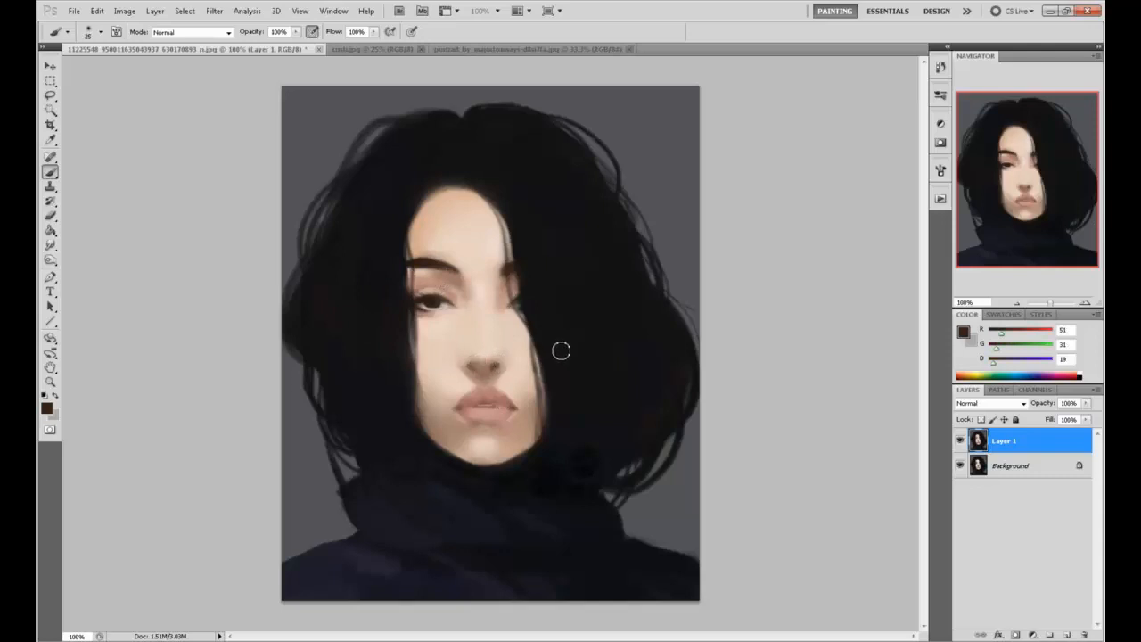
pyautogui.moveTo(492, 378); pyautogui.dragTo(494, 382)
pyautogui.press('alt')
pyautogui.click(472, 367)
pyautogui.keyDown('alt'); pyautogui.click(478, 373); pyautogui.keyUp('alt')
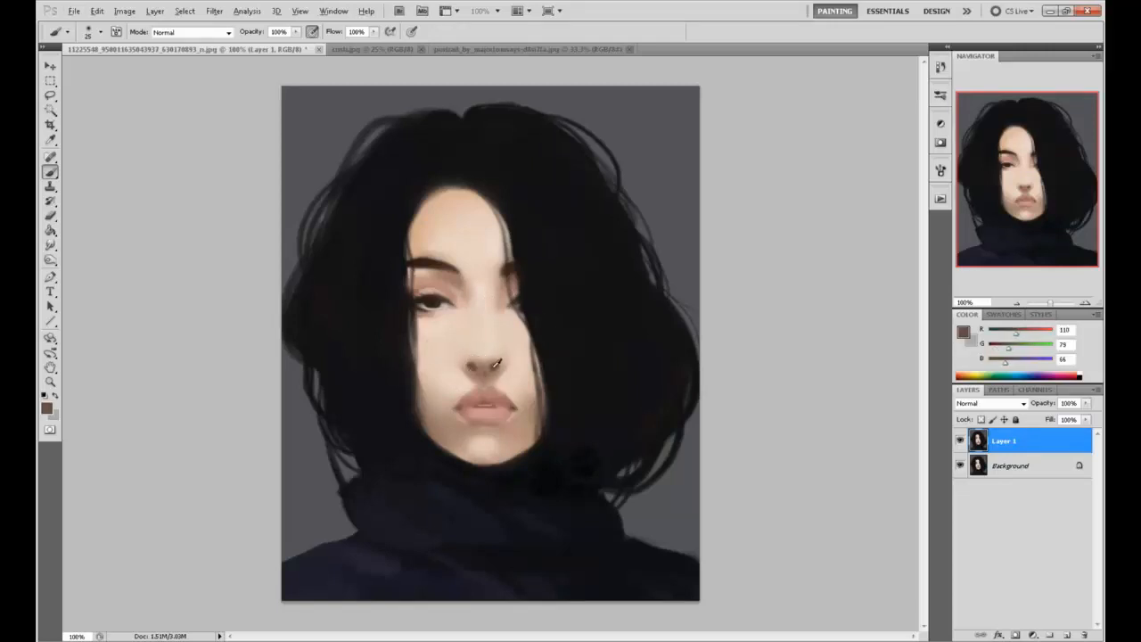
# Soften the nose tip and the sides of the nostrils with sampled light skin and shadow tones.
pyautogui.keyDown('alt'); pyautogui.click(489, 374); pyautogui.keyUp('alt')
pyautogui.keyDown('alt'); pyautogui.click(493, 352); pyautogui.keyUp('alt')
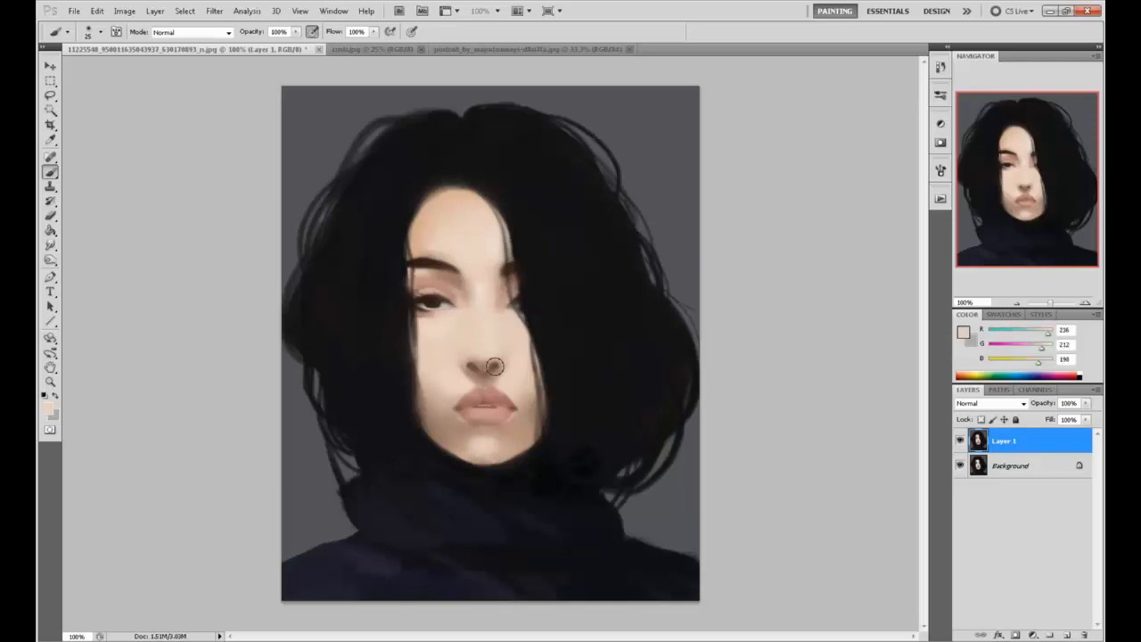
pyautogui.moveTo(486, 379); pyautogui.dragTo(480, 366)
pyautogui.keyDown('alt'); pyautogui.click(490, 365); pyautogui.keyUp('alt')
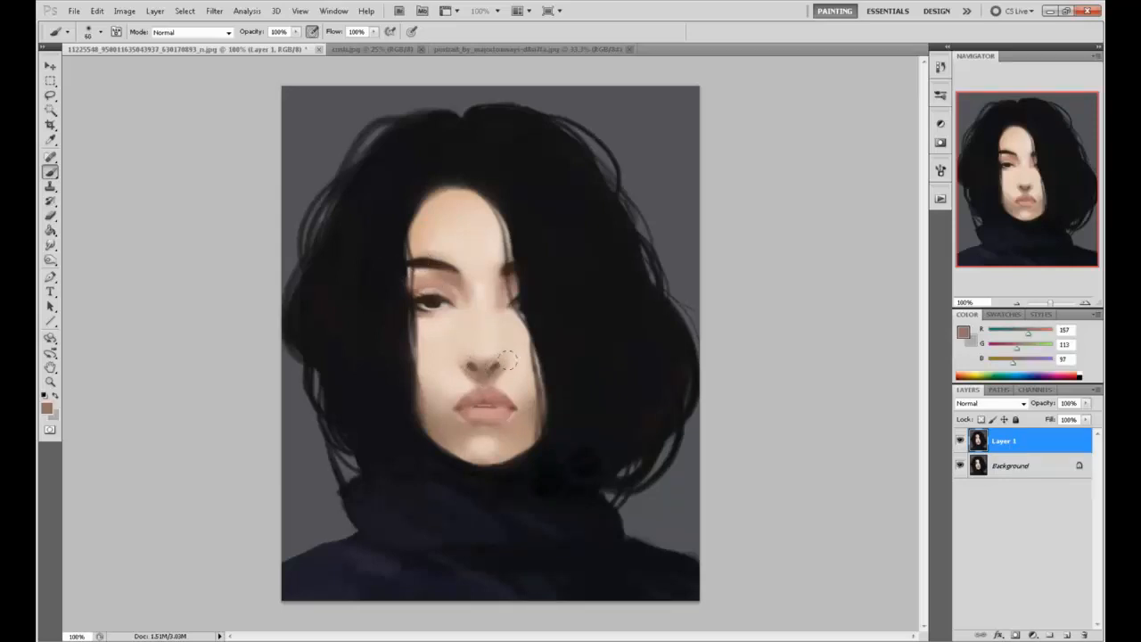
pyautogui.keyDown('alt'); pyautogui.click(471, 370); pyautogui.keyUp('alt')
pyautogui.keyDown('alt'); pyautogui.click(461, 376); pyautogui.keyUp('alt')
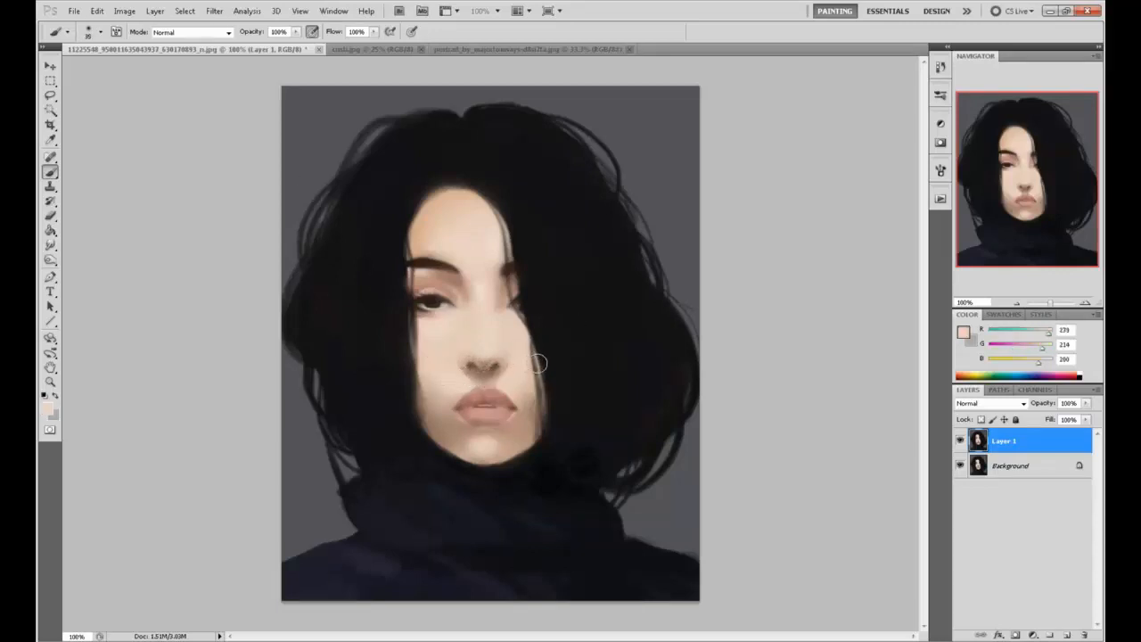
# Smooth the nose bridge and forehead with sampled skin tones, undoing the stray stroke at the hairline.
pyautogui.hotkey('ctrl', '-')
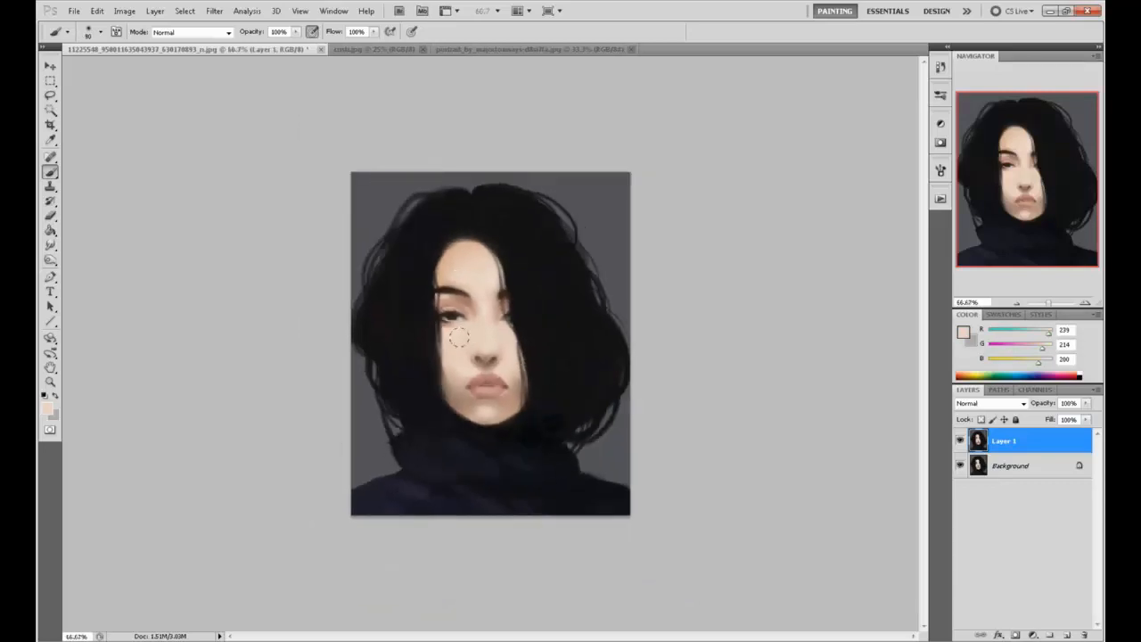
pyautogui.keyDown('alt'); pyautogui.click(479, 307); pyautogui.keyUp('alt')
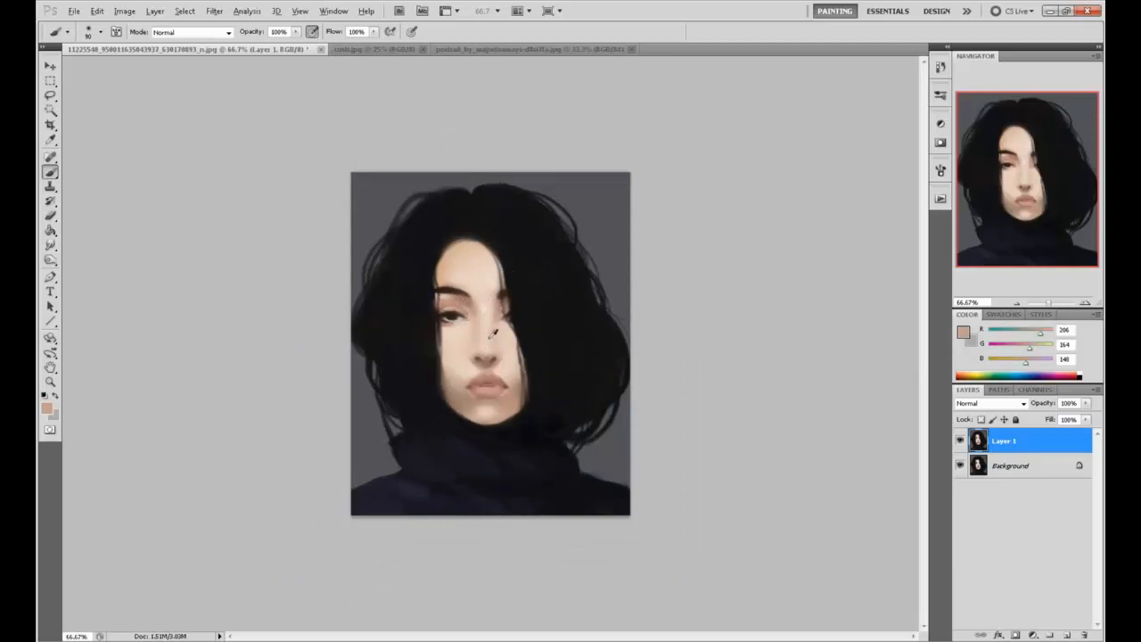
pyautogui.keyDown('alt'); pyautogui.click(490, 335); pyautogui.keyUp('alt')
pyautogui.keyDown('alt'); pyautogui.click(486, 340); pyautogui.keyUp('alt')
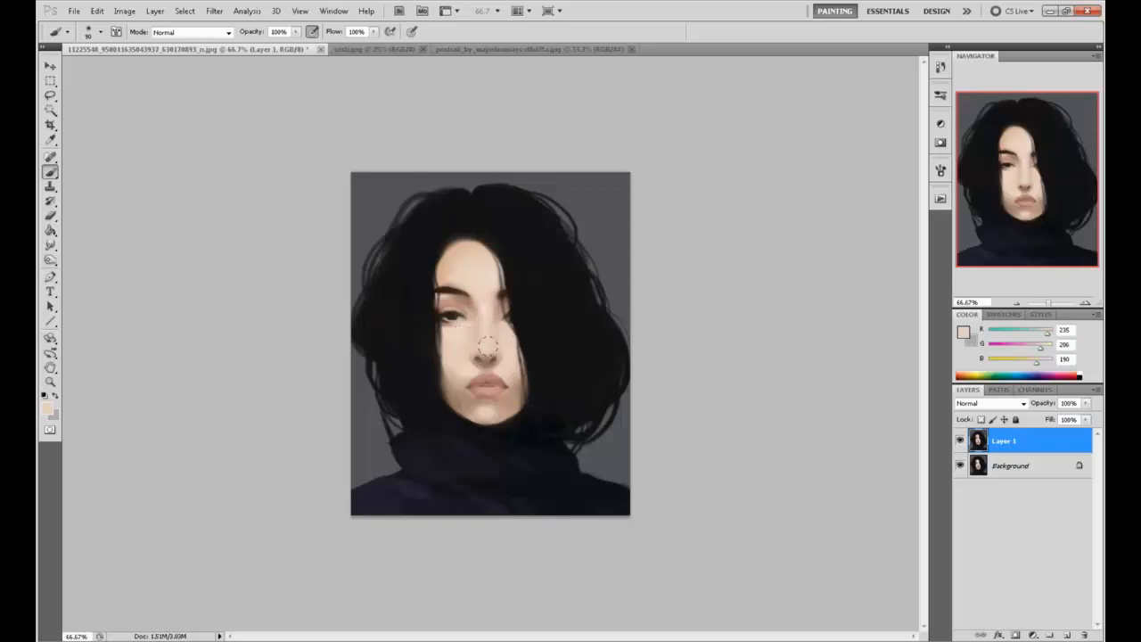
pyautogui.moveTo(467, 214); pyautogui.dragTo(472, 246)
pyautogui.hotkey('ctrl', 'z')
pyautogui.keyDown('alt'); pyautogui.click(453, 262); pyautogui.keyUp('alt')
# Smudge the visible eyebrow, then rework its outer end with sampled brown, hair and skin tones.
pyautogui.moveTo(50, 244); pyautogui.dragTo(89, 272)
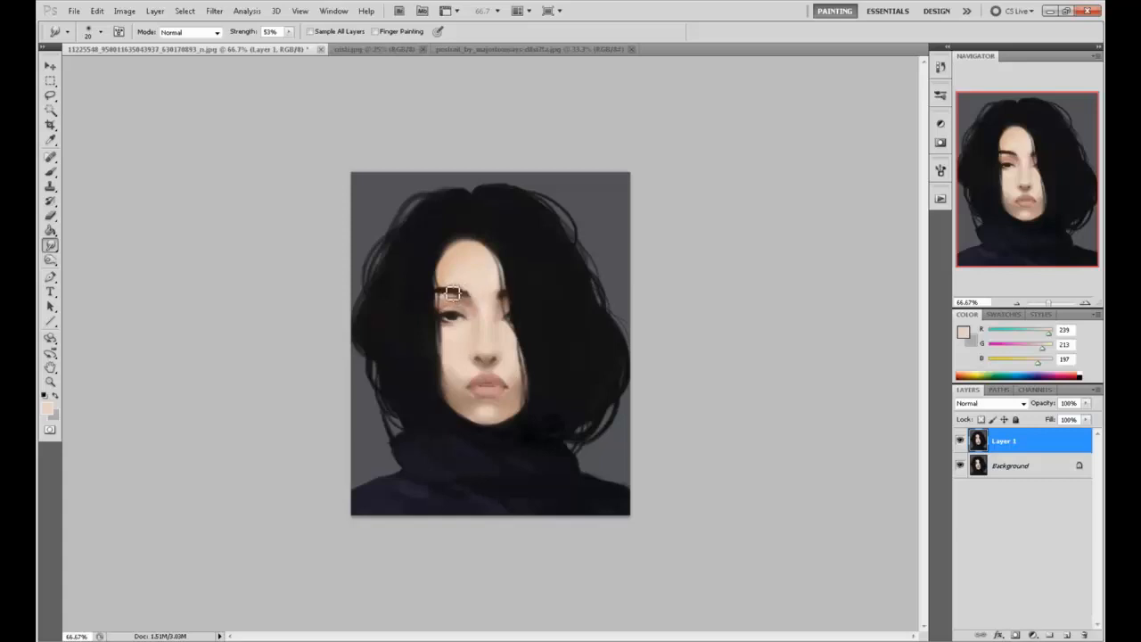
pyautogui.press('b')
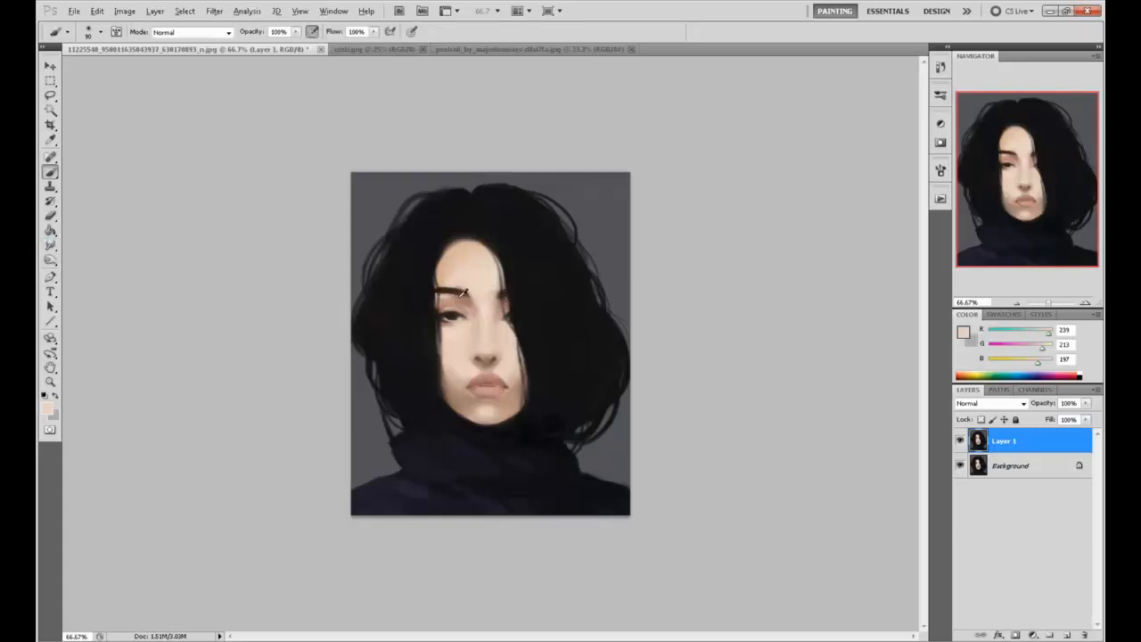
pyautogui.keyDown('alt'); pyautogui.click(471, 286); pyautogui.keyUp('alt')
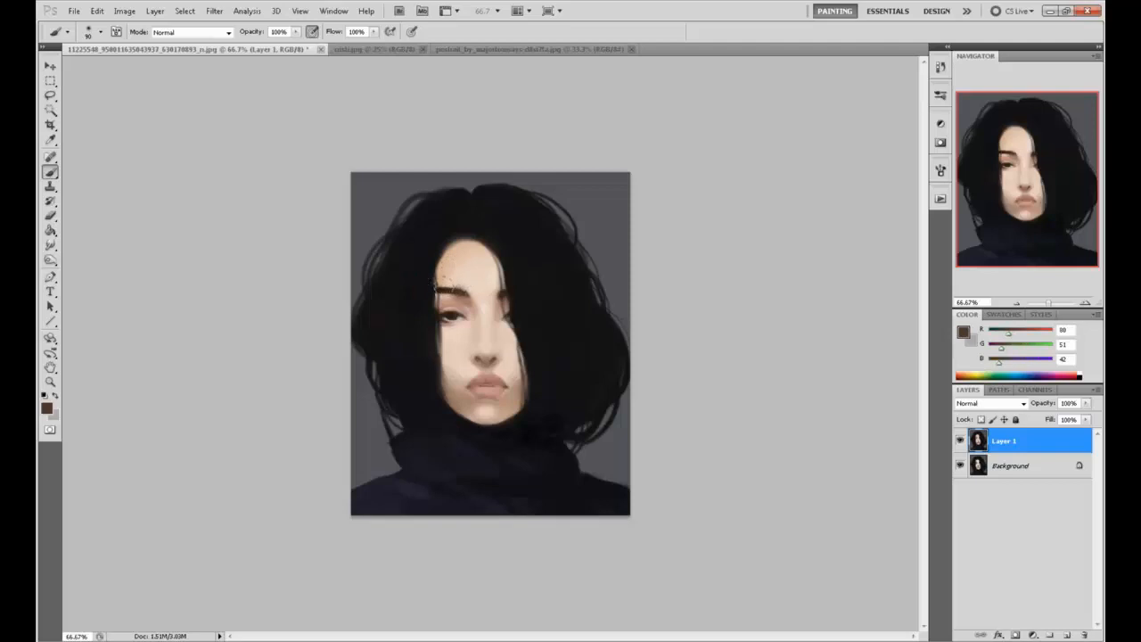
pyautogui.keyDown('alt'); pyautogui.click(429, 285); pyautogui.keyUp('alt')
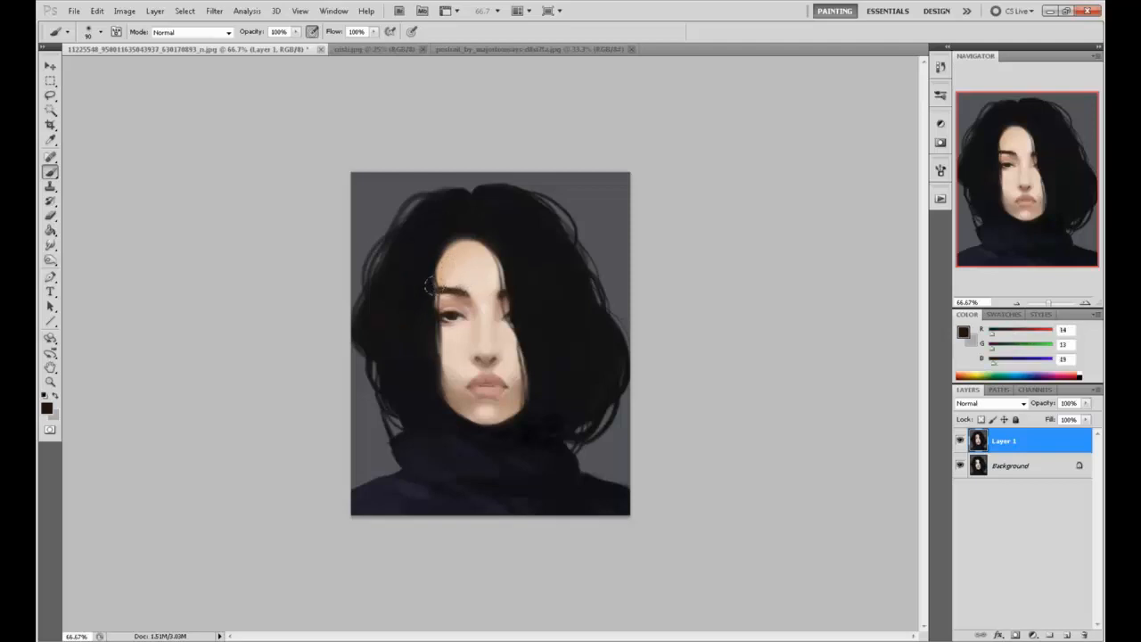
pyautogui.keyDown('alt'); pyautogui.click(446, 290); pyautogui.keyUp('alt')
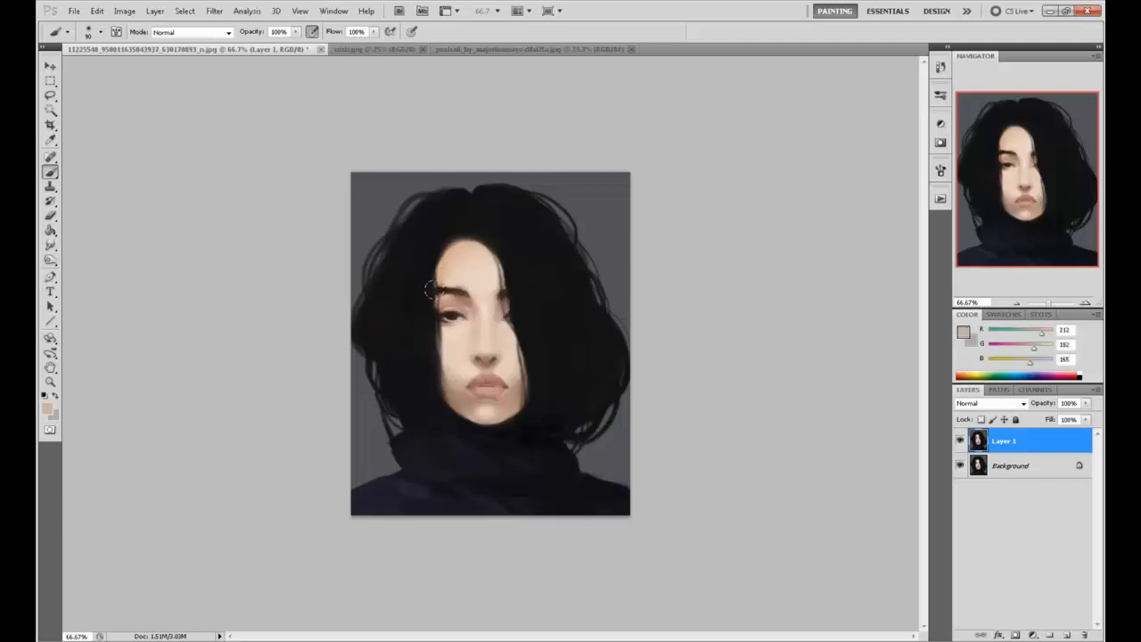
pyautogui.keyDown('alt'); pyautogui.click(444, 287); pyautogui.keyUp('alt')
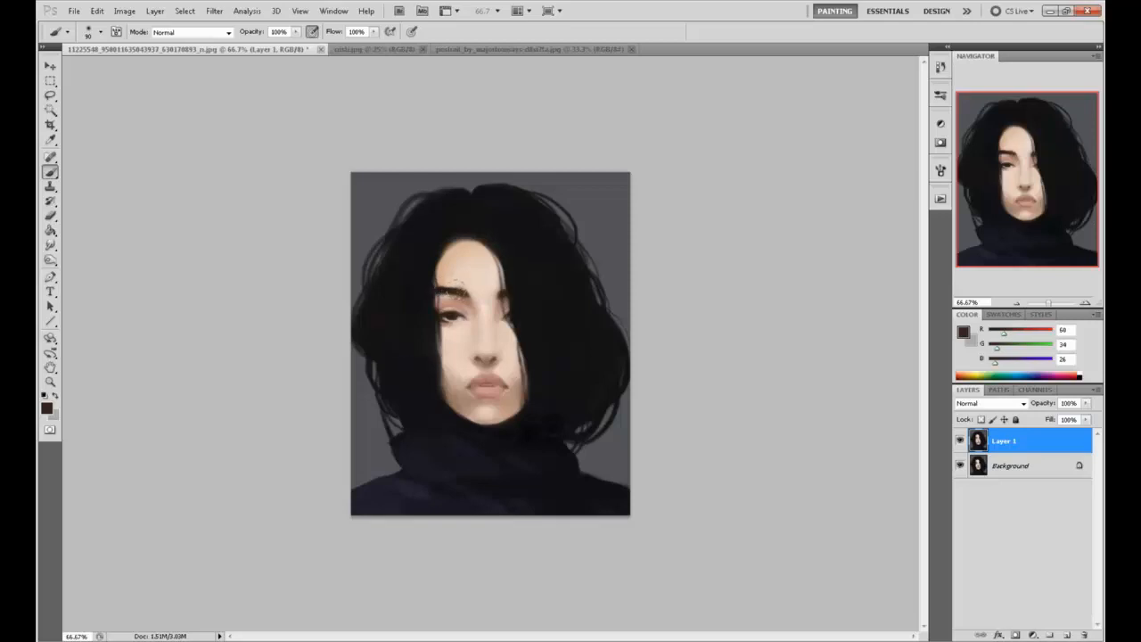
# Refine the upper edge and inner ends of the eyebrows with sampled skin and brow tones.
pyautogui.keyDown('alt'); pyautogui.click(449, 283); pyautogui.keyUp('alt')
pyautogui.press('[')
pyautogui.press(']')
pyautogui.keyDown('alt'); pyautogui.click(476, 296); pyautogui.keyUp('alt')
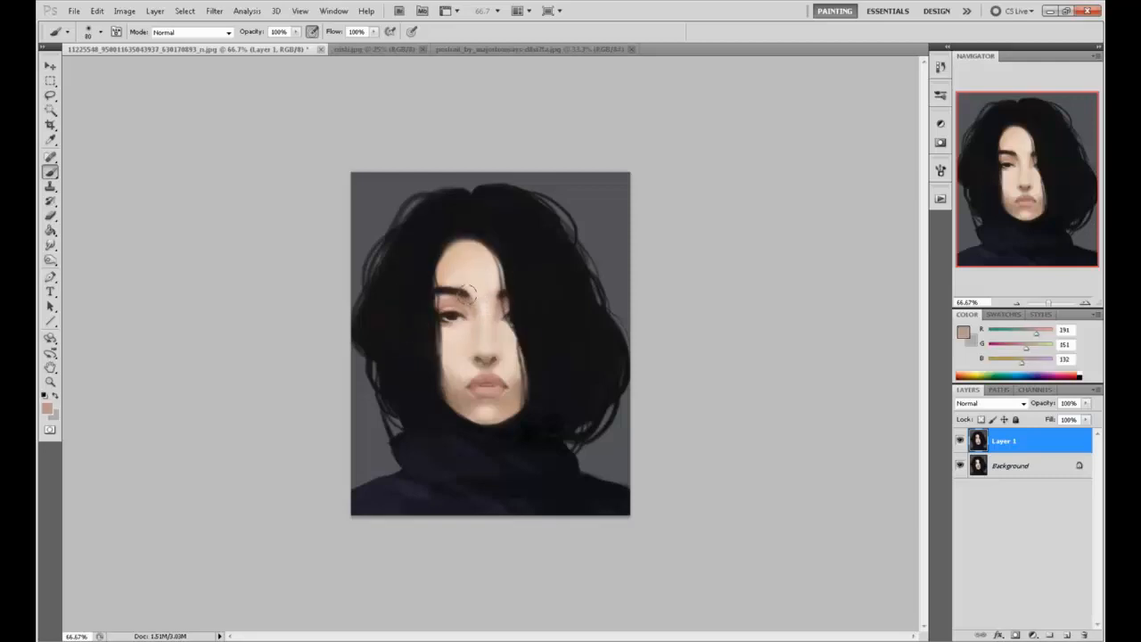
pyautogui.keyDown('alt'); pyautogui.click(467, 292); pyautogui.keyUp('alt')
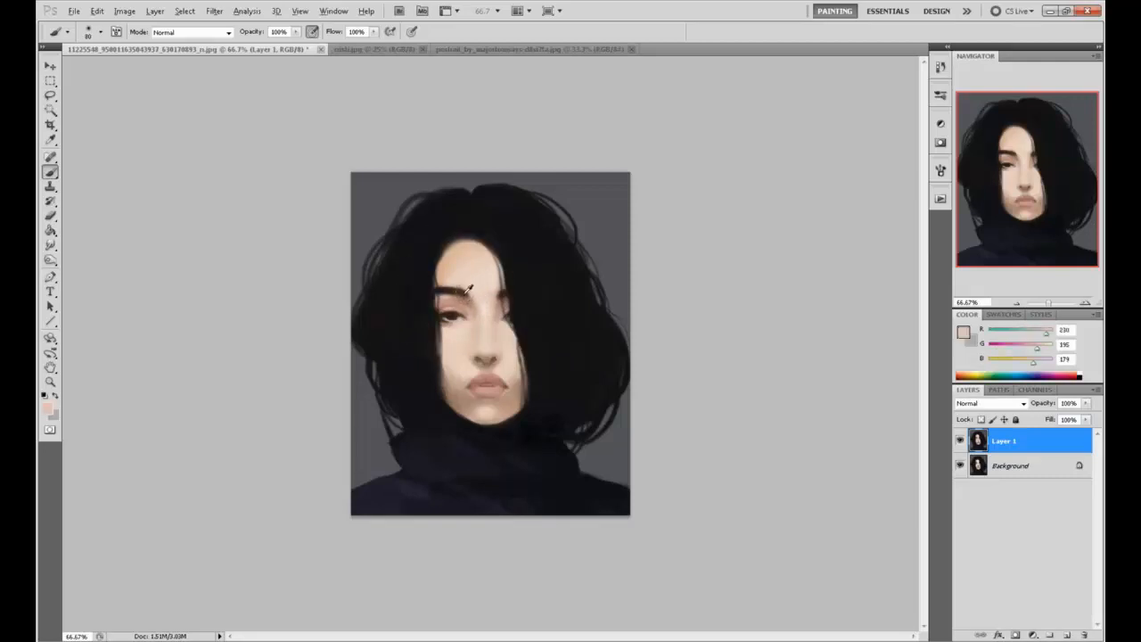
pyautogui.keyDown('alt'); pyautogui.click(466, 293); pyautogui.keyUp('alt')
pyautogui.keyDown('alt'); pyautogui.click(505, 301); pyautogui.keyUp('alt')
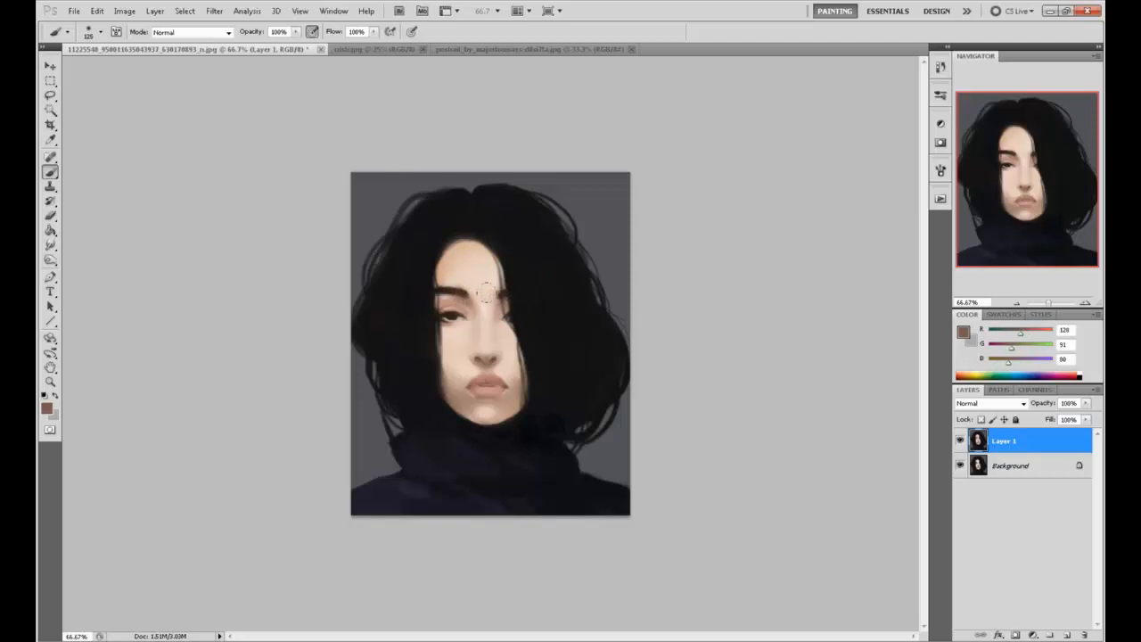
# Blend the skin between the eyebrows and down the nose bridge at brush size 175 with sampled shadow and skin tones.
pyautogui.press(']')
pyautogui.press(']')
pyautogui.moveTo(486, 299); pyautogui.dragTo(484, 318)
pyautogui.keyDown('alt'); pyautogui.click(445, 266); pyautogui.keyUp('alt')
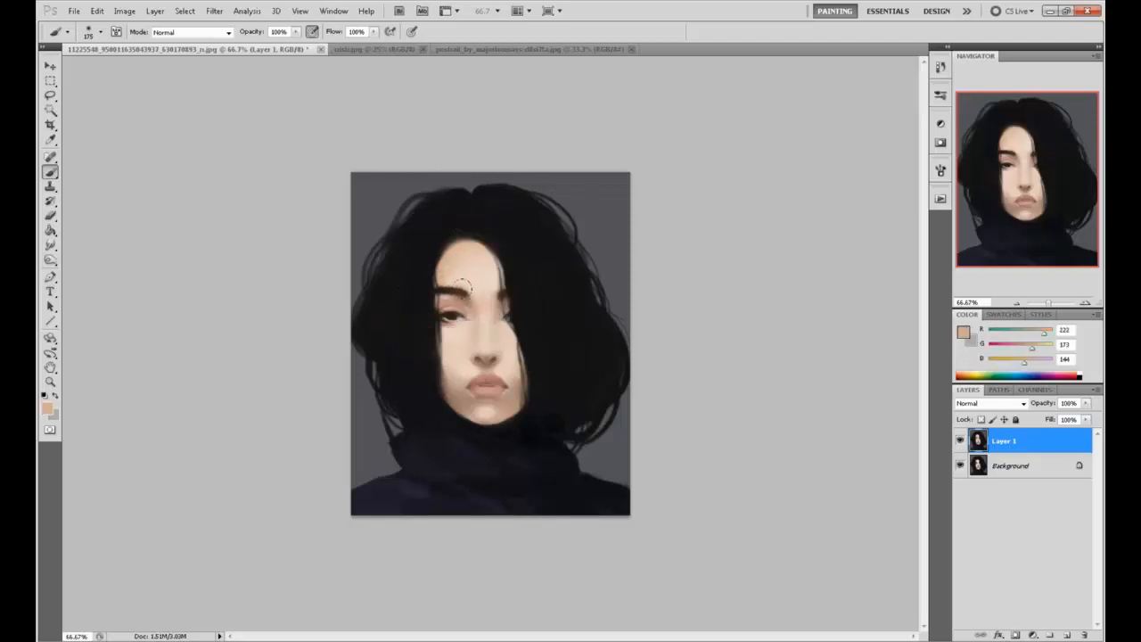
pyautogui.keyDown('alt'); pyautogui.click(458, 308); pyautogui.keyUp('alt')
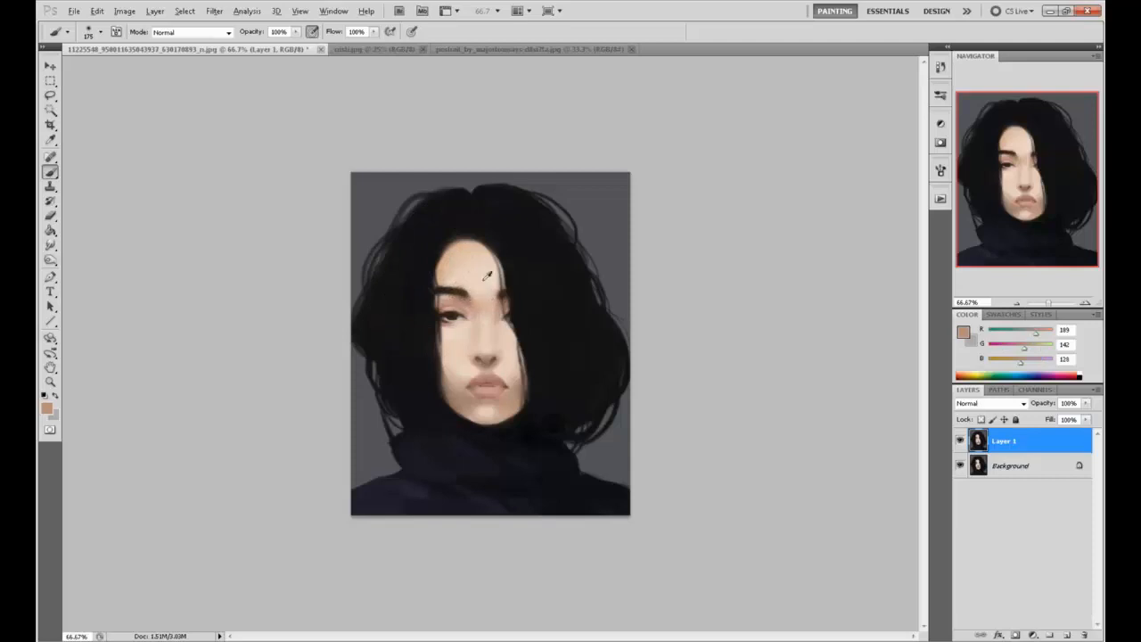
pyautogui.keyDown('alt'); pyautogui.click(479, 283); pyautogui.keyUp('alt')
pyautogui.keyDown('alt'); pyautogui.click(474, 303); pyautogui.keyUp('alt')
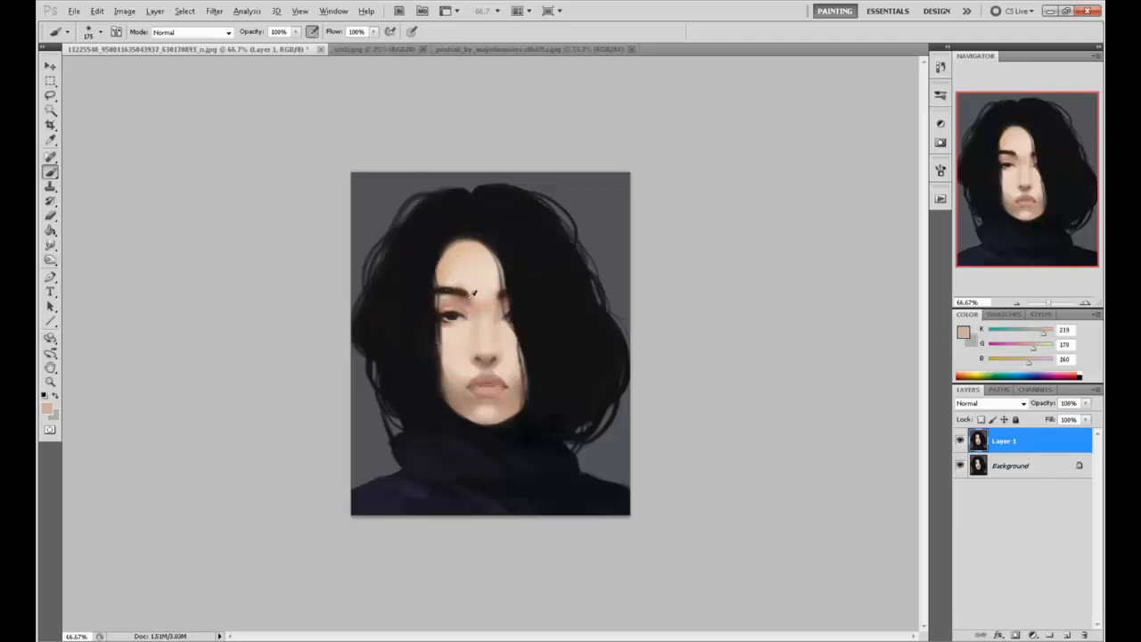
pyautogui.keyDown('alt'); pyautogui.click(500, 306); pyautogui.keyUp('alt')
pyautogui.keyDown('alt'); pyautogui.click(486, 340); pyautogui.keyUp('alt')
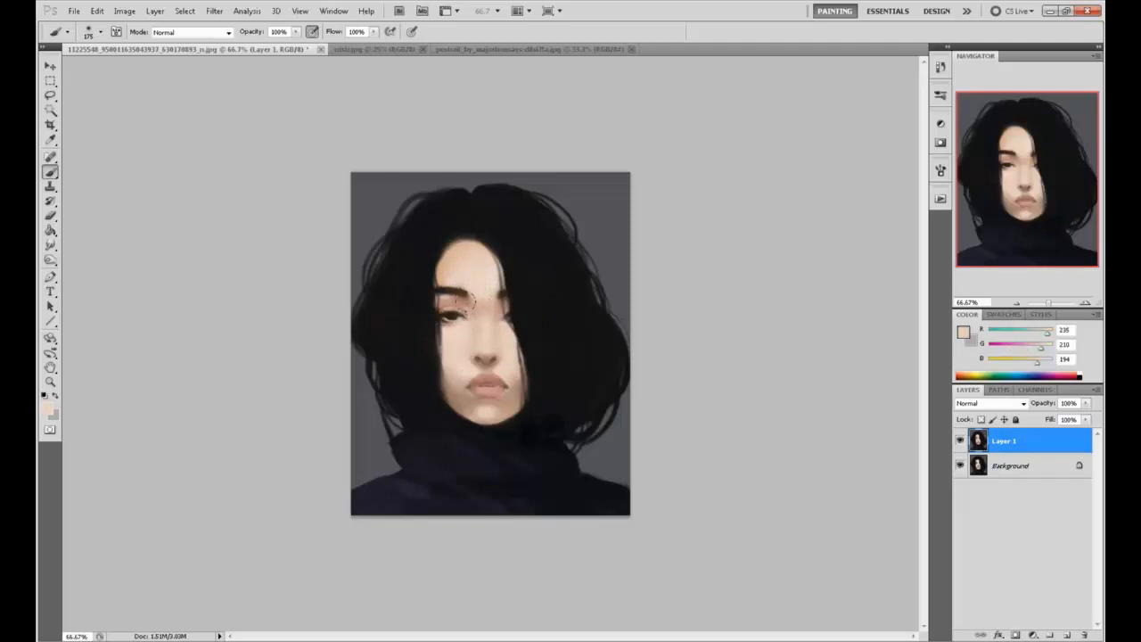
# Refine the visible eye's upper lid and inner corner with sampled light skin and reddish-brown tones, using a smaller brush.
pyautogui.keyDown('alt'); pyautogui.click(455, 329); pyautogui.keyUp('alt')
pyautogui.keyDown('alt'); pyautogui.click(478, 317); pyautogui.keyUp('alt')
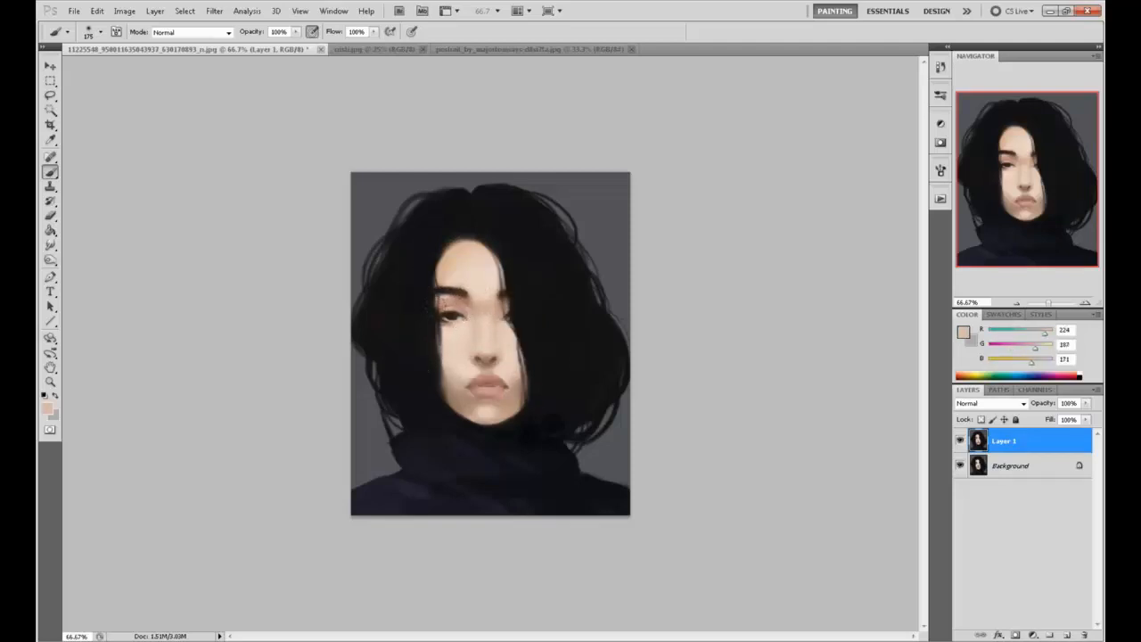
pyautogui.keyDown('alt'); pyautogui.click(465, 312); pyautogui.keyUp('alt')
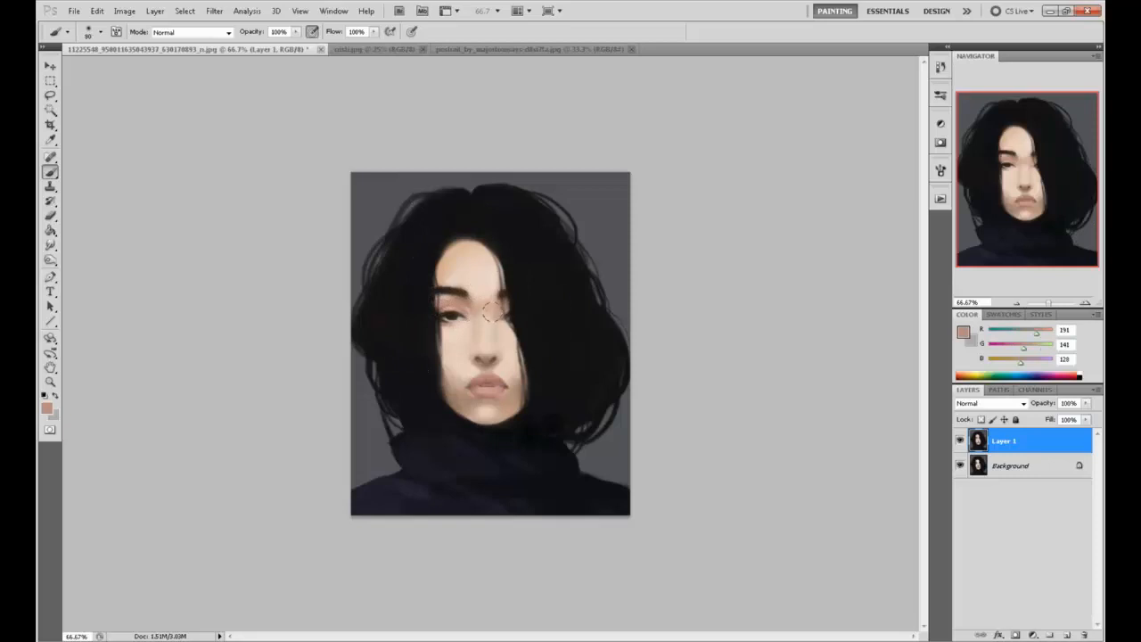
pyautogui.keyDown('alt'); pyautogui.click(461, 312); pyautogui.keyUp('alt')
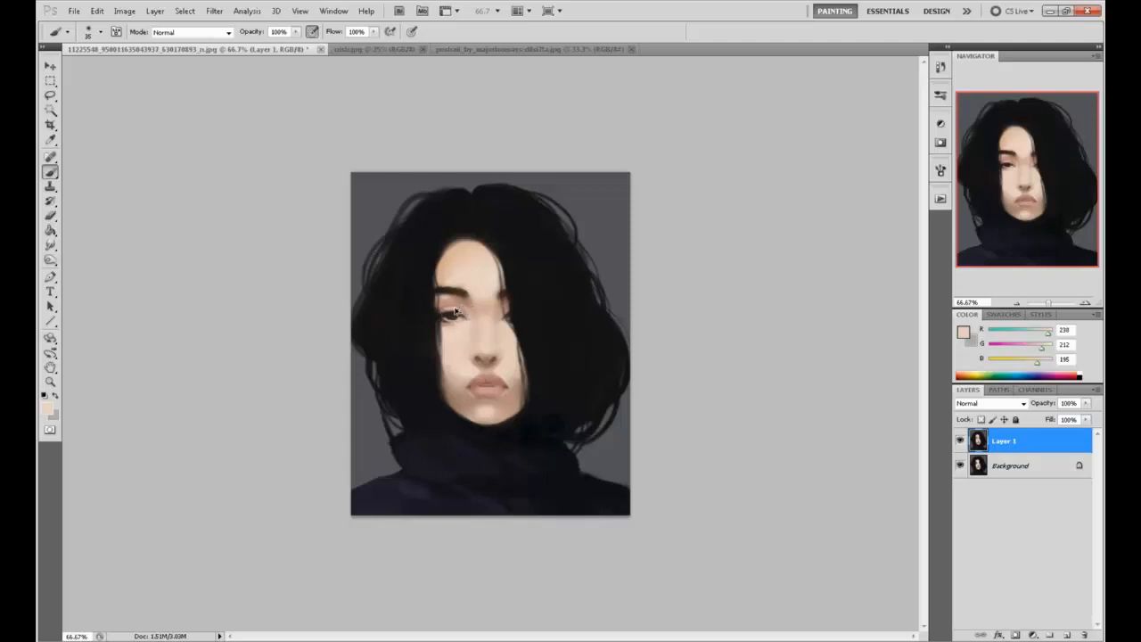
pyautogui.moveTo(455, 311); pyautogui.dragTo(451, 314)
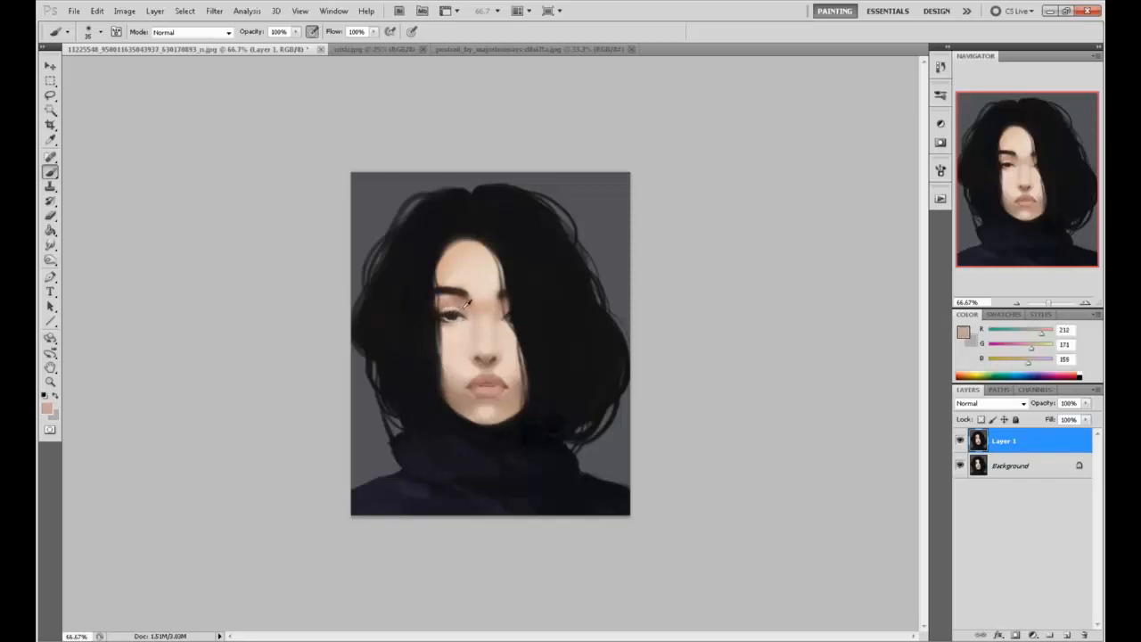
pyautogui.keyDown('alt'); pyautogui.click(467, 304); pyautogui.keyUp('alt')
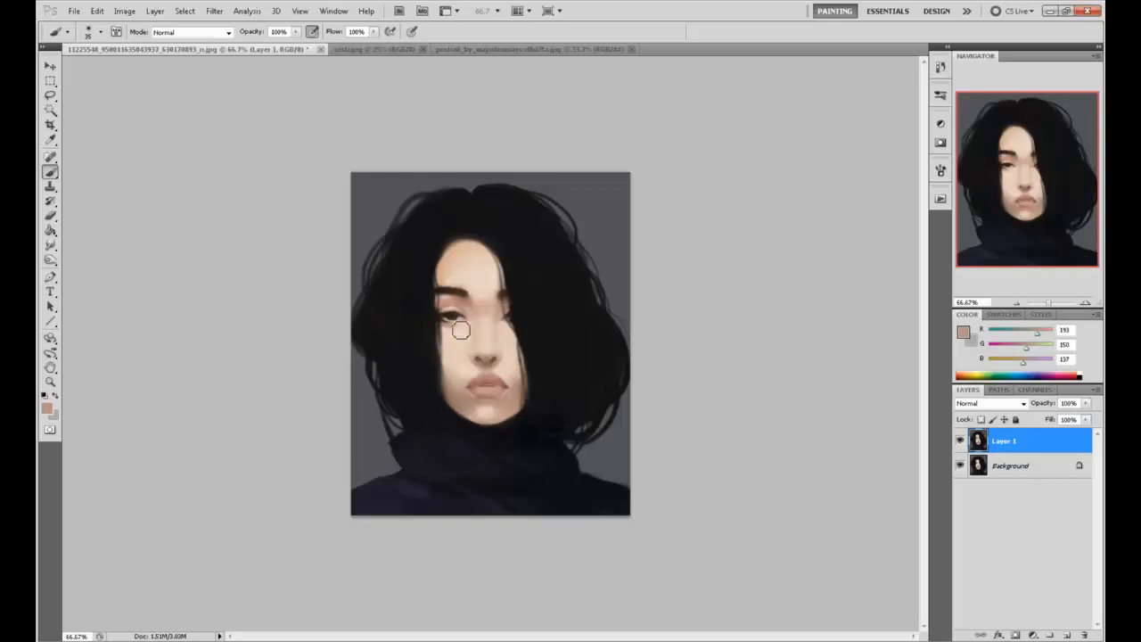
# Soften the skin beneath the visible eye and shade the half-hidden eye socket with sampled skin tones.
pyautogui.keyDown('alt'); pyautogui.click(461, 327); pyautogui.keyUp('alt')
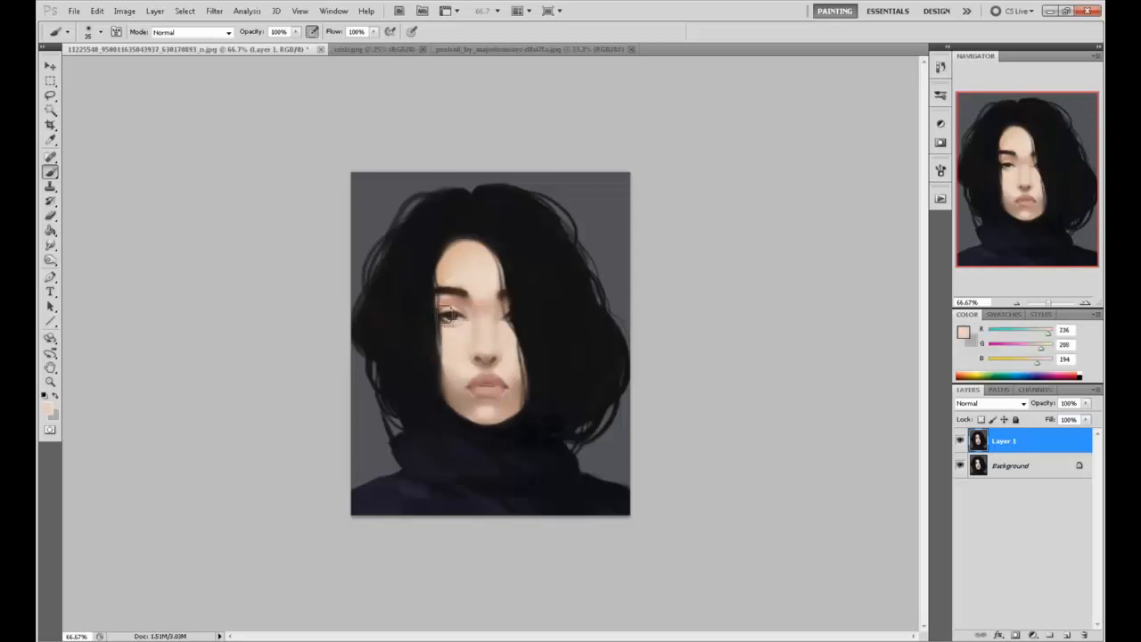
pyautogui.keyDown('alt'); pyautogui.click(460, 325); pyautogui.keyUp('alt')
pyautogui.keyDown('alt'); pyautogui.click(467, 327); pyautogui.keyUp('alt')
pyautogui.keyDown('alt'); pyautogui.click(447, 325); pyautogui.keyUp('alt')
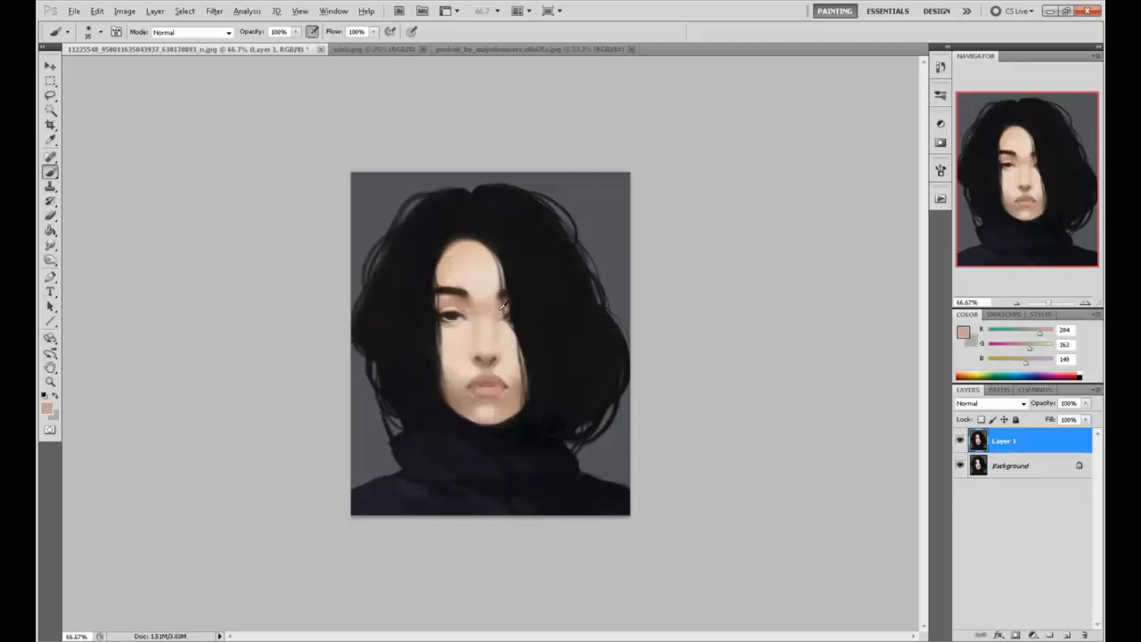
pyautogui.keyDown('alt'); pyautogui.click(502, 306); pyautogui.keyUp('alt')
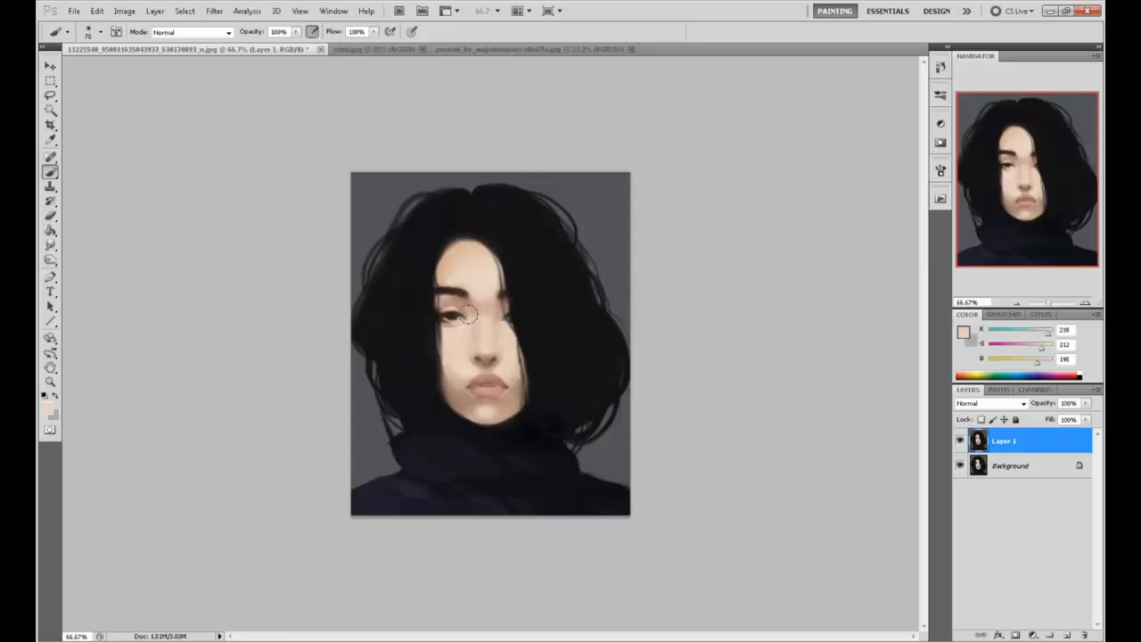
# Smooth the hair-side edge of the forehead, the nose bridge and the cheek with a larger brush and sampled skin tones.
pyautogui.moveTo(500, 255); pyautogui.dragTo(504, 279)
pyautogui.press(']')
pyautogui.press(']')
pyautogui.press(']')
pyautogui.keyDown('alt'); pyautogui.click(480, 324); pyautogui.keyUp('alt')
pyautogui.keyDown('alt'); pyautogui.click(467, 342); pyautogui.keyUp('alt')
pyautogui.keyDown('alt'); pyautogui.click(458, 337); pyautogui.keyUp('alt')
pyautogui.keyDown('alt'); pyautogui.click(478, 268); pyautogui.keyUp('alt')
pyautogui.keyDown('alt'); pyautogui.click(481, 319); pyautogui.keyUp('alt')
pyautogui.keyDown('alt'); pyautogui.click(482, 306); pyautogui.keyUp('alt')
pyautogui.press('.')
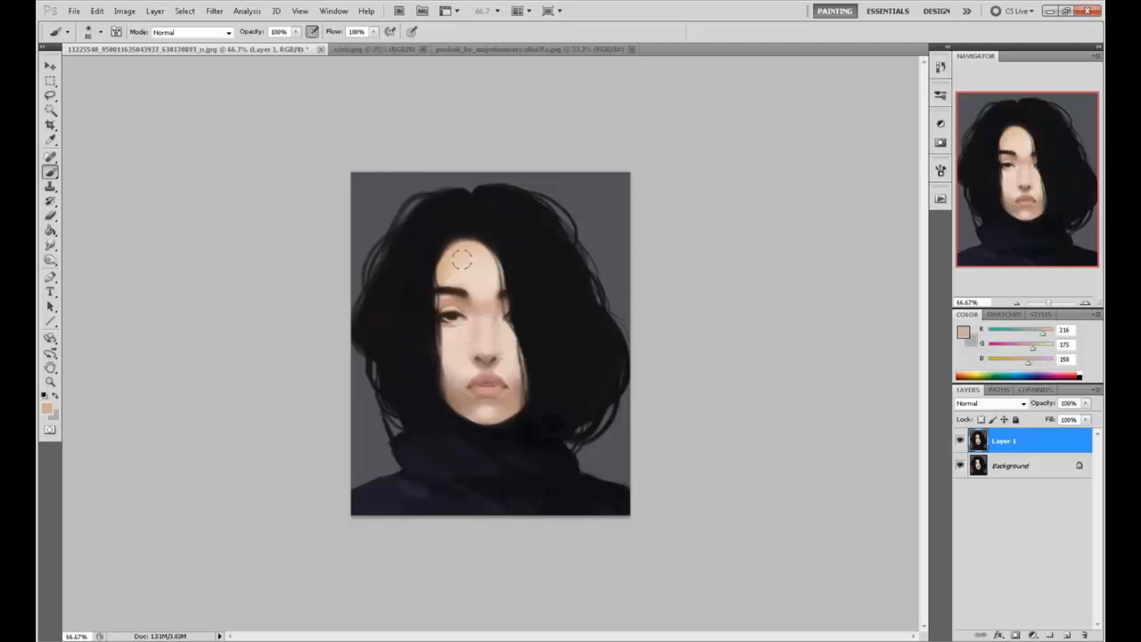
# Even out the outer cheek, temple and jaw with tones sampled from the forehead, chin and cheek.
pyautogui.moveTo(440, 364); pyautogui.dragTo(445, 375)
pyautogui.keyDown('alt'); pyautogui.click(448, 266); pyautogui.keyUp('alt')
pyautogui.keyDown('alt'); pyautogui.click(488, 409); pyautogui.keyUp('alt')
pyautogui.keyDown('alt'); pyautogui.click(459, 354); pyautogui.keyUp('alt')
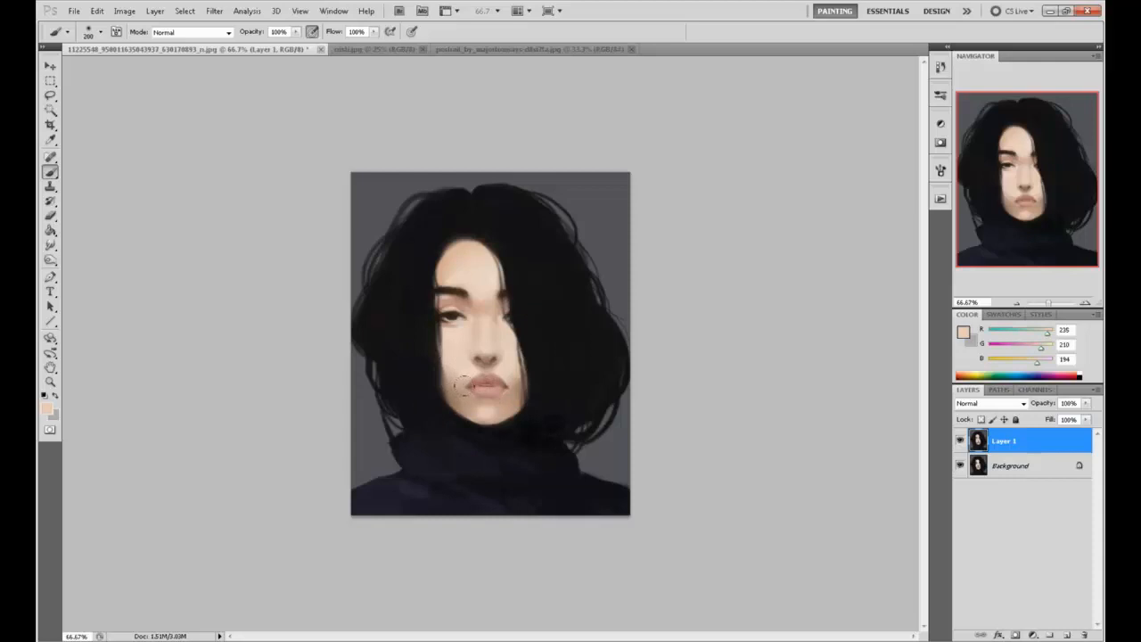
pyautogui.keyDown('alt'); pyautogui.click(479, 417); pyautogui.keyUp('alt')
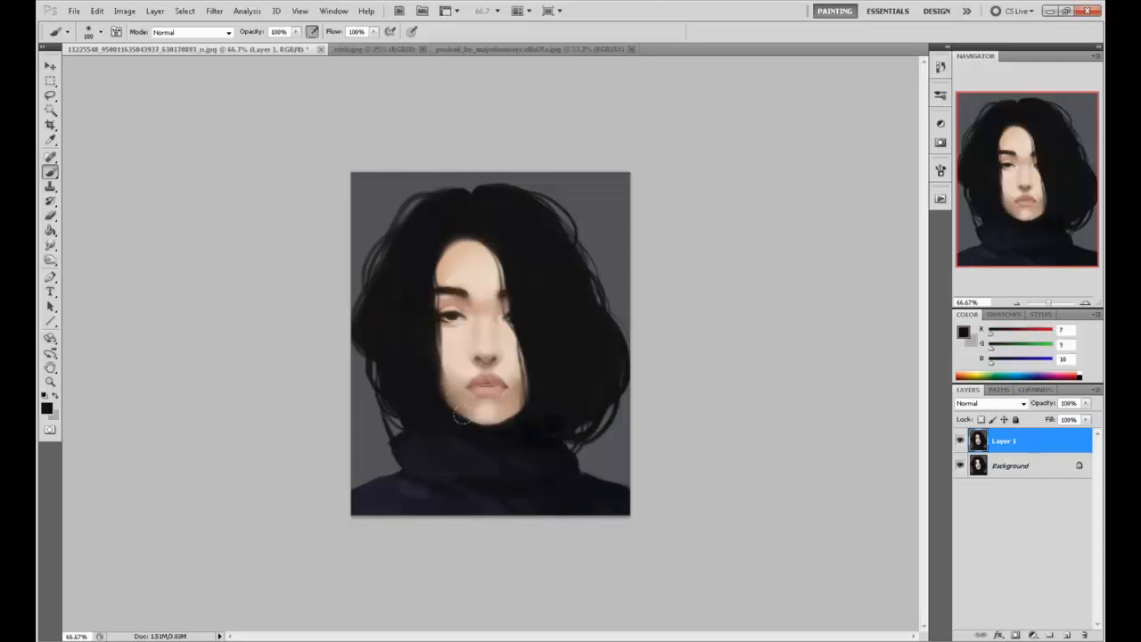
pyautogui.moveTo(464, 421); pyautogui.dragTo(431, 395)
pyautogui.hotkey('ctrl', 'z')
pyautogui.moveTo(481, 424)
pyautogui.mouseDown()
pyautogui.moveTo(434, 399)
pyautogui.moveTo(443, 407)
pyautogui.mouseUp()
pyautogui.hotkey('ctrl', 'z')
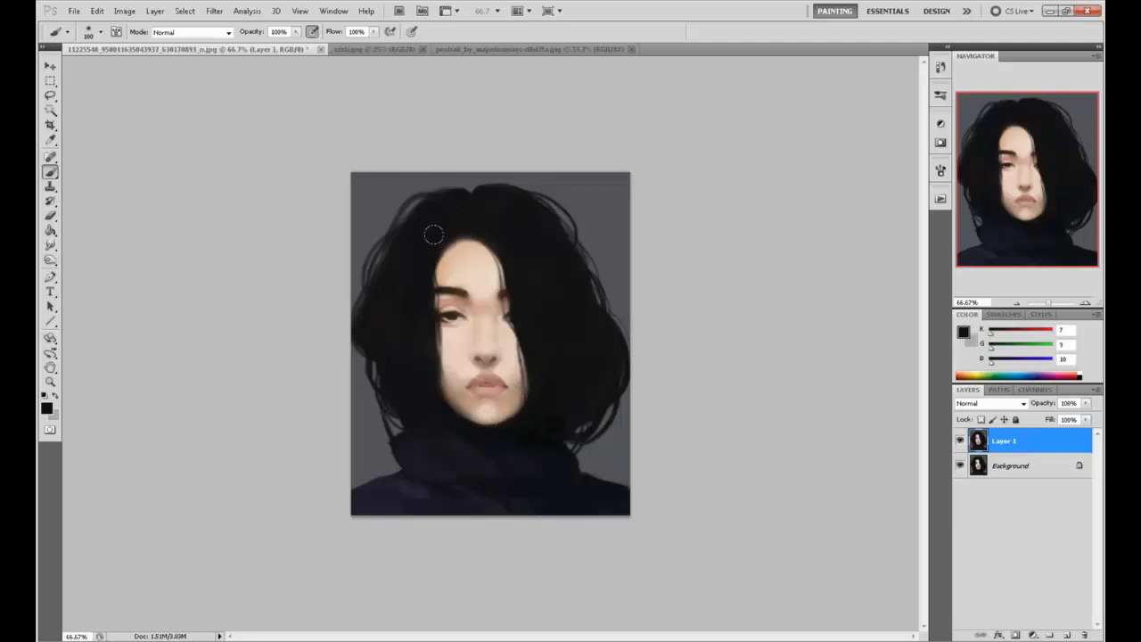
# Darken the hair edge beside the forehead, then repaint the lower chin with sampled skin tones.
pyautogui.moveTo(436, 241); pyautogui.dragTo(433, 278)
pyautogui.keyDown('alt'); pyautogui.click(483, 413); pyautogui.keyUp('alt')
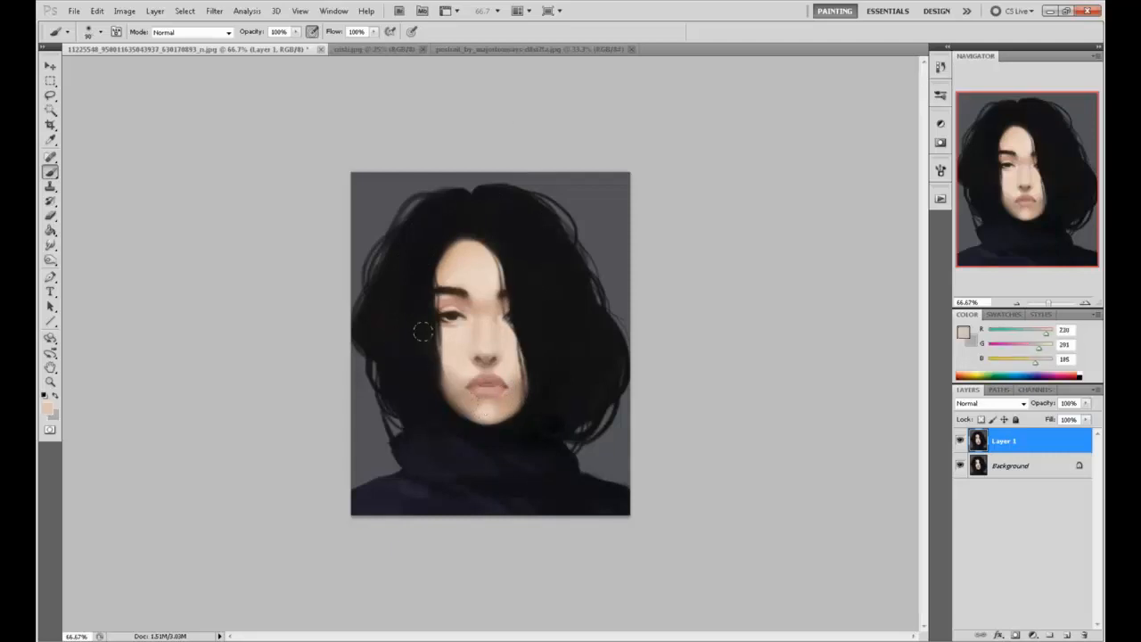
pyautogui.moveTo(491, 416); pyautogui.dragTo(503, 410)
pyautogui.keyDown('alt'); pyautogui.click(500, 411); pyautogui.keyUp('alt')
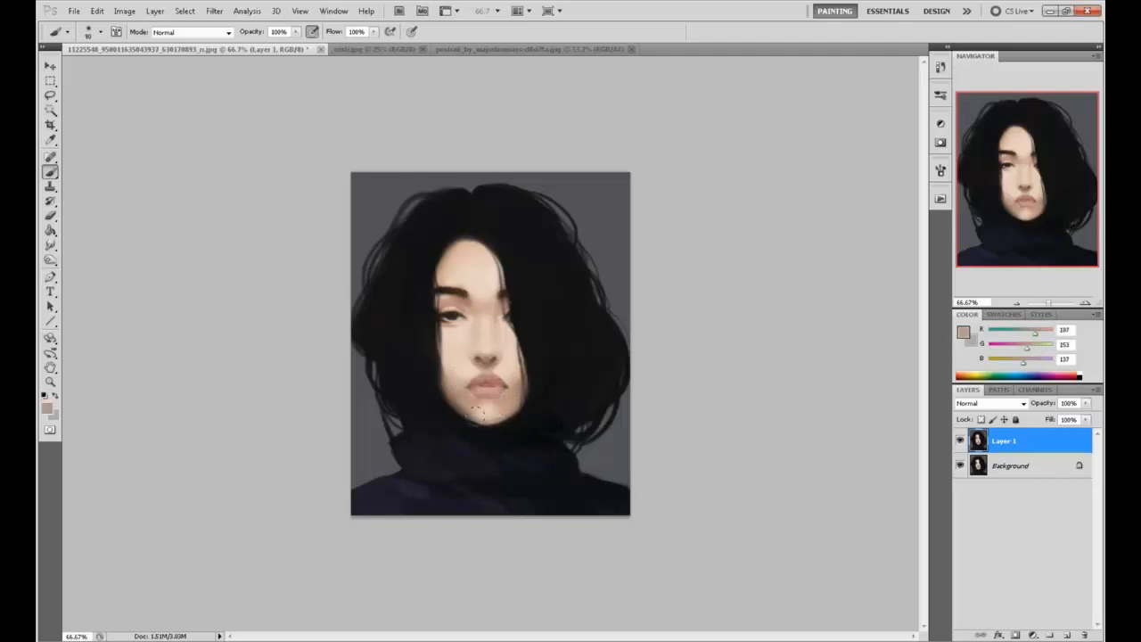
# Redefine the underside of the chin with a sampled near-black tone and an enlarged brush.
pyautogui.click(295, 31)
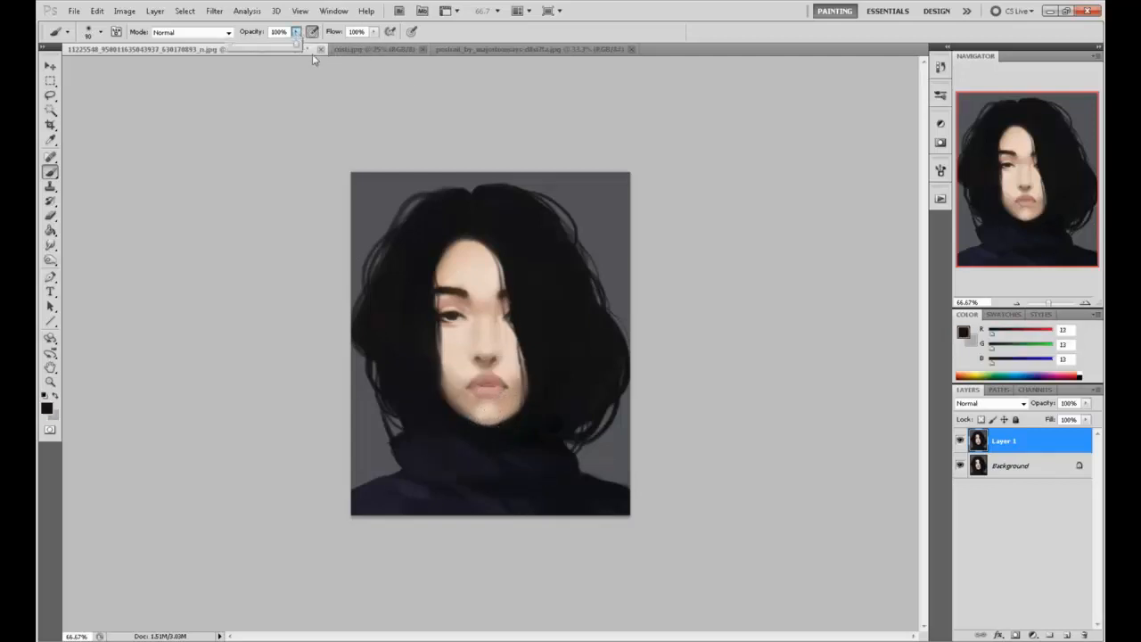
pyautogui.keyDown('alt'); pyautogui.click(475, 401); pyautogui.keyUp('alt')
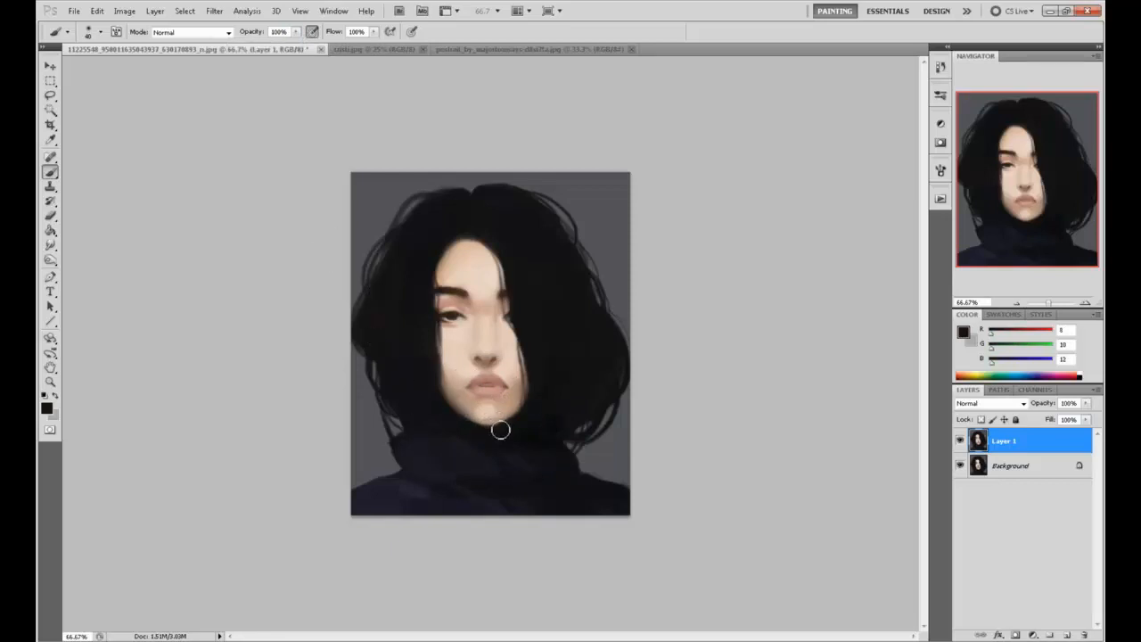
pyautogui.press(']')
pyautogui.press(']')
pyautogui.moveTo(502, 435)
pyautogui.mouseDown()
pyautogui.moveTo(479, 429)
pyautogui.moveTo(498, 431)
pyautogui.mouseUp()
# Push the chin's lower edge slightly downward with the Liquify filter and apply the warp.
pyautogui.click(214, 11)
pyautogui.click(258, 84)
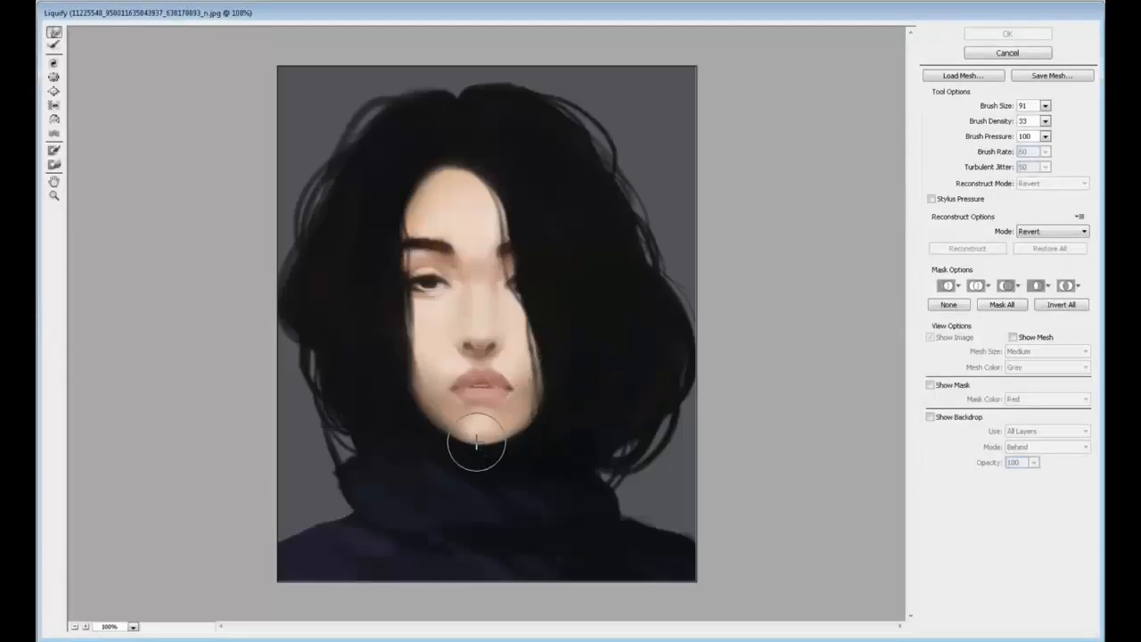
pyautogui.moveTo(481, 444); pyautogui.dragTo(482, 448)
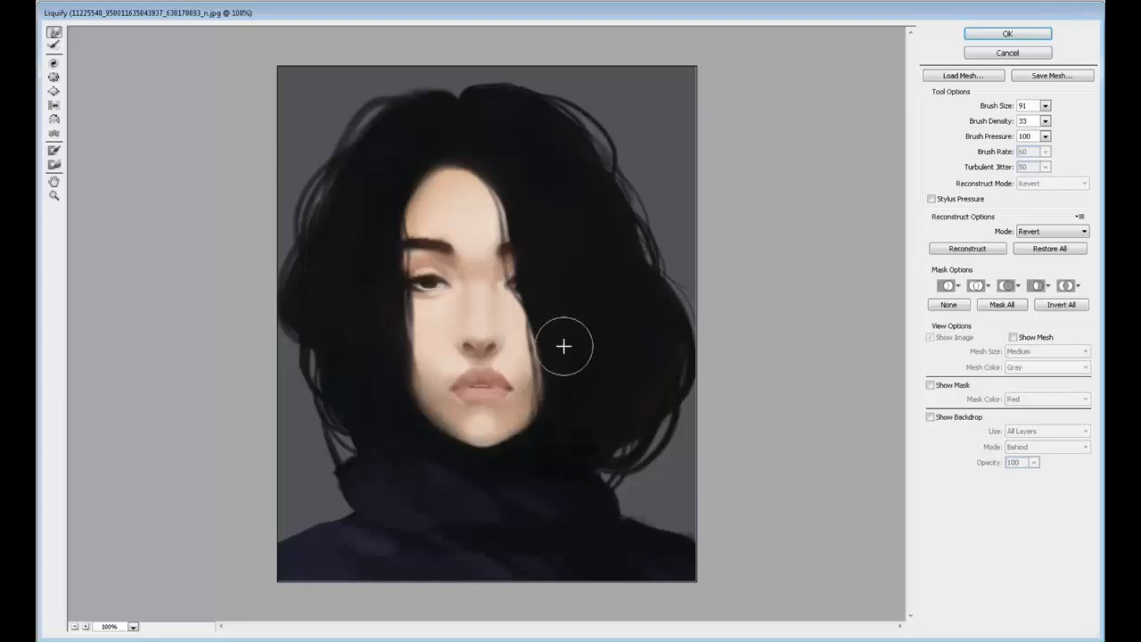
pyautogui.click(1007, 34)
pyautogui.hotkey('ctrl', '-')
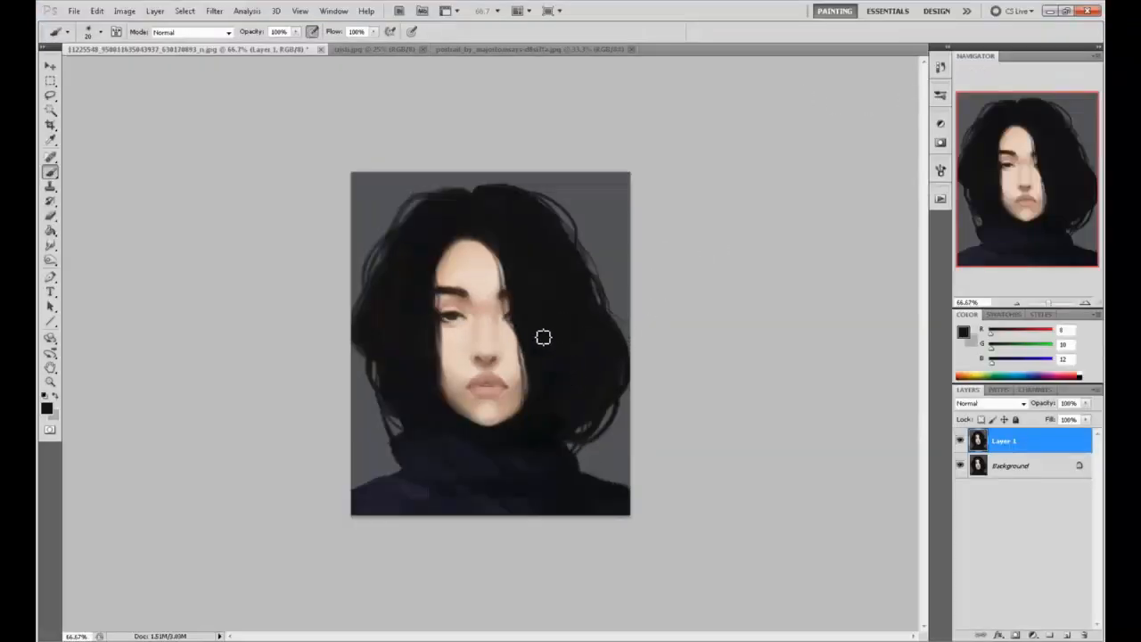
# Fine-tune the contour at the bottom of the chin with a second Liquify adjustment.
pyautogui.click(213, 11)
pyautogui.click(259, 84)
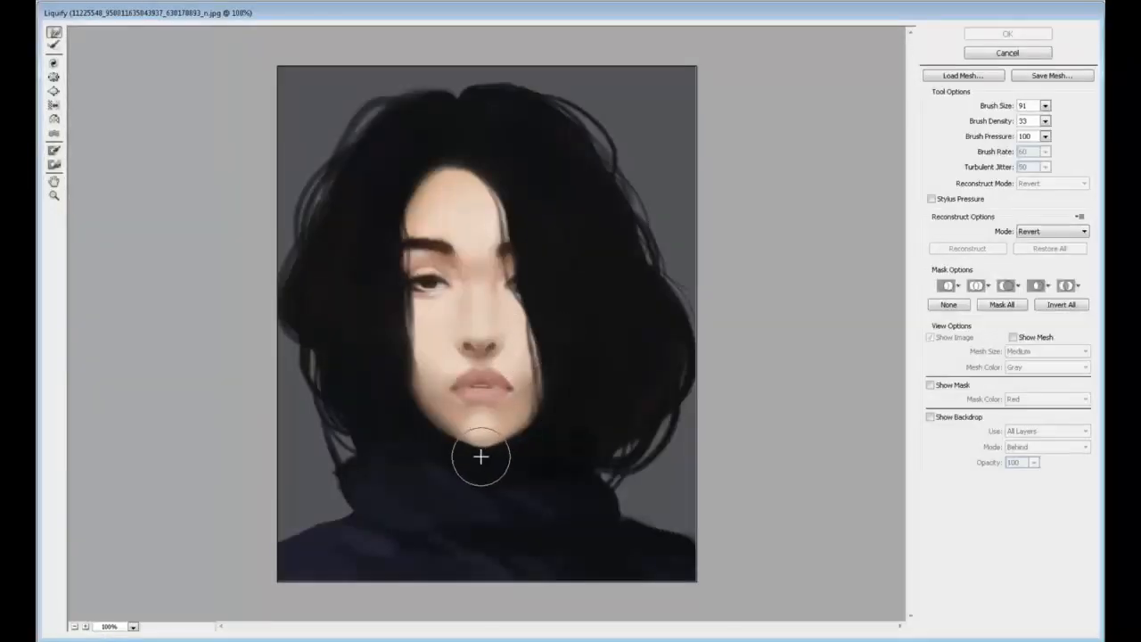
pyautogui.moveTo(480, 458); pyautogui.dragTo(479, 461)
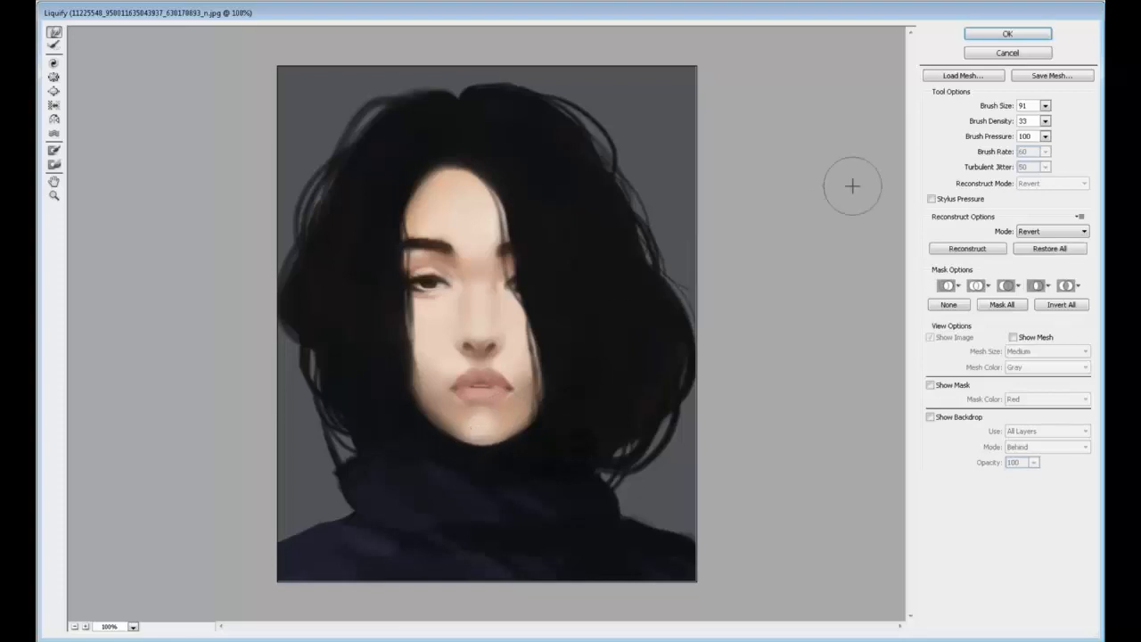
pyautogui.click(1007, 33)
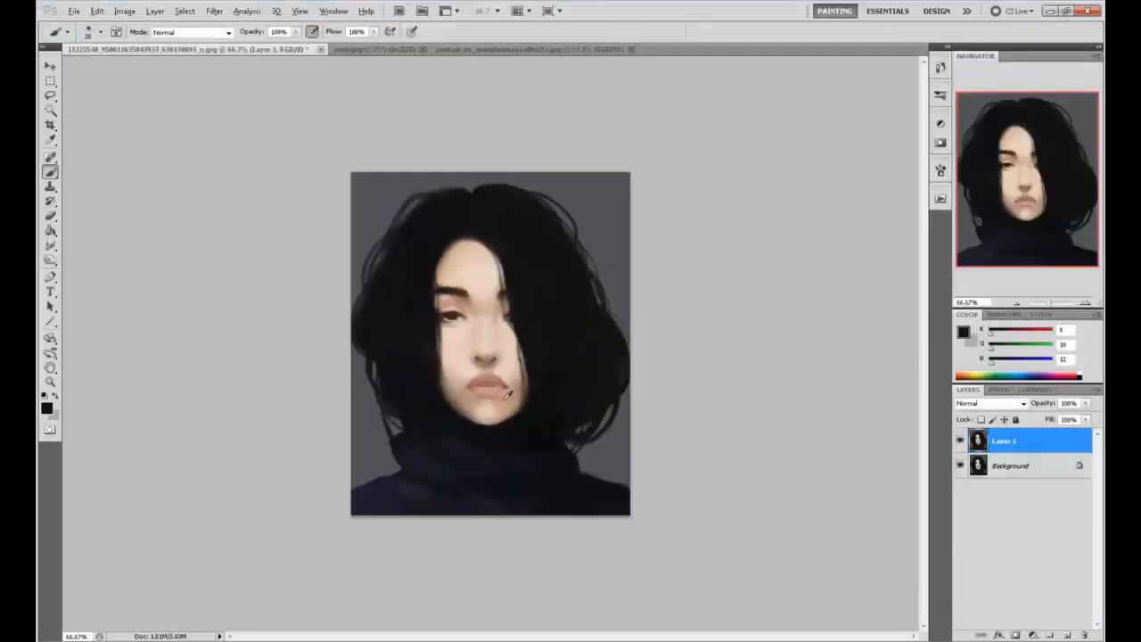
# Shade the area beneath the lower lip at brush size 100 with sampled reddish-brown and skin tones.
pyautogui.keyDown('alt'); pyautogui.click(465, 302); pyautogui.keyUp('alt')
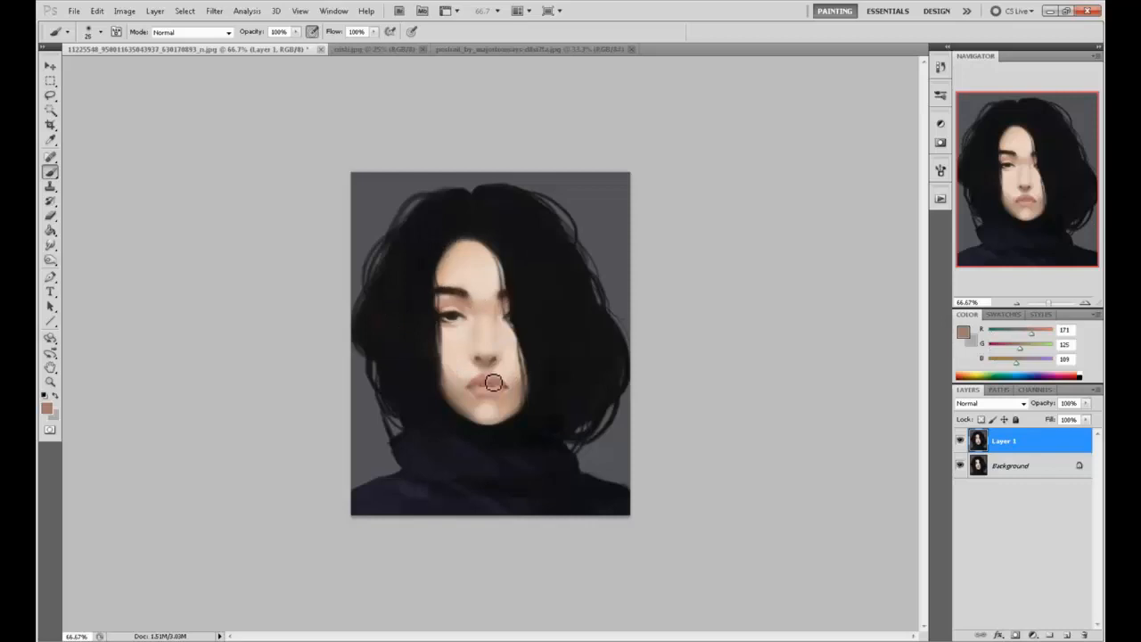
pyautogui.press(']')
pyautogui.press(']')
pyautogui.press(']')
pyautogui.press(']')
pyautogui.press(']')
pyautogui.moveTo(473, 403); pyautogui.dragTo(492, 407)
pyautogui.keyDown('alt'); pyautogui.click(479, 391); pyautogui.keyUp('alt')
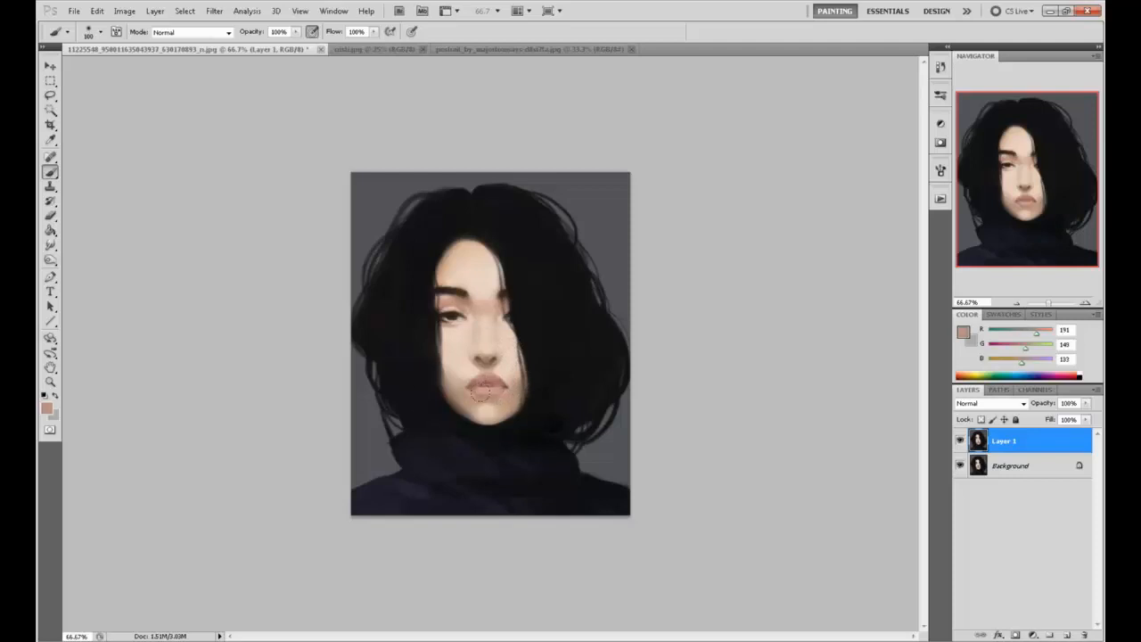
pyautogui.keyDown('alt'); pyautogui.click(484, 392); pyautogui.keyUp('alt')
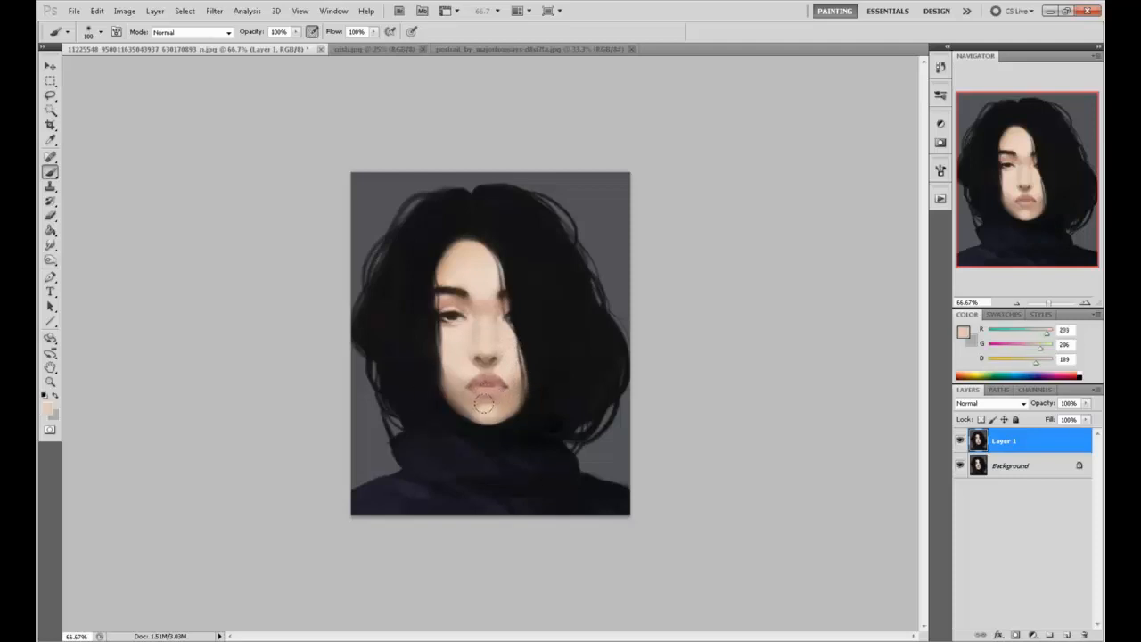
# Rework the corners and parting line of the lips with sampled pink and brown tones.
pyautogui.keyDown('alt'); pyautogui.click(466, 385); pyautogui.keyUp('alt')
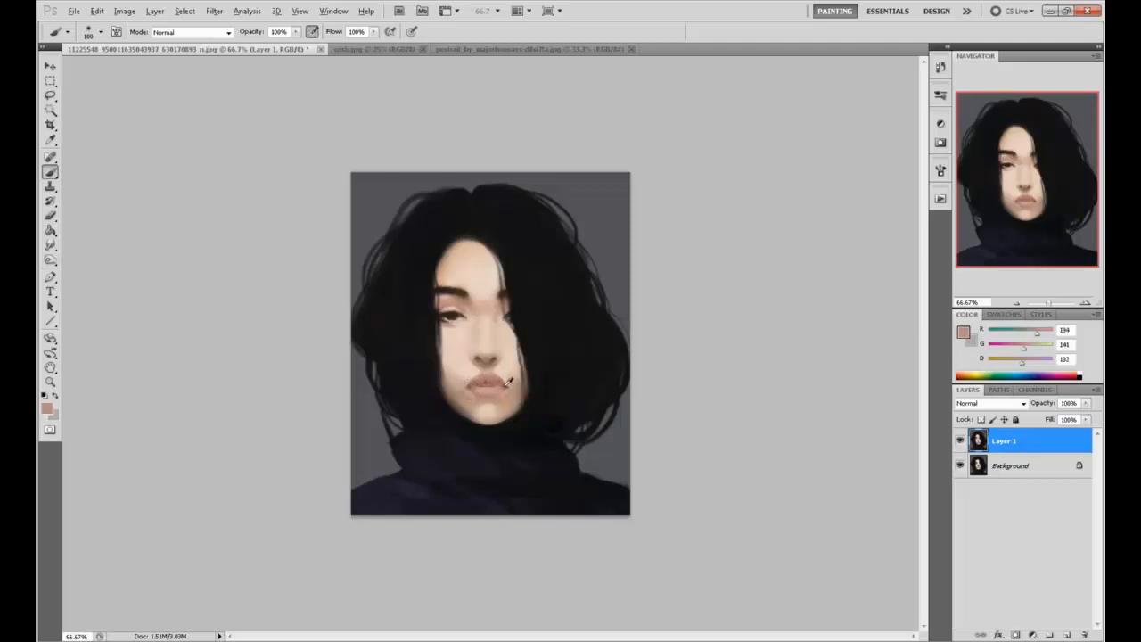
pyautogui.keyDown('alt'); pyautogui.click(464, 383); pyautogui.keyUp('alt')
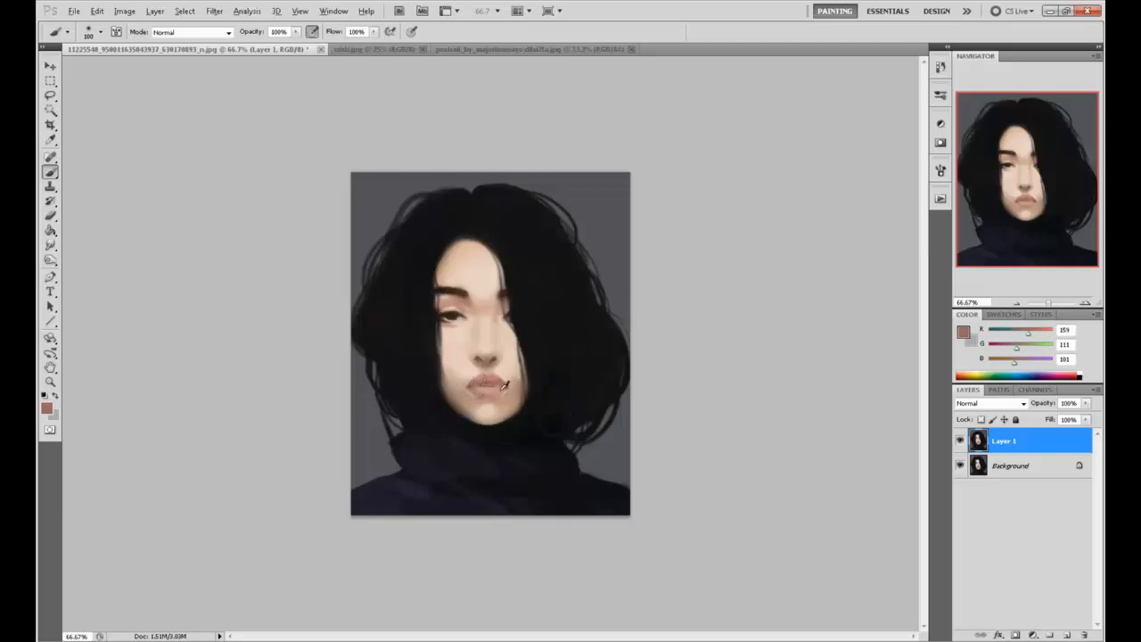
pyautogui.keyDown('alt'); pyautogui.click(473, 385); pyautogui.keyUp('alt')
pyautogui.keyDown('alt'); pyautogui.click(505, 381); pyautogui.keyUp('alt')
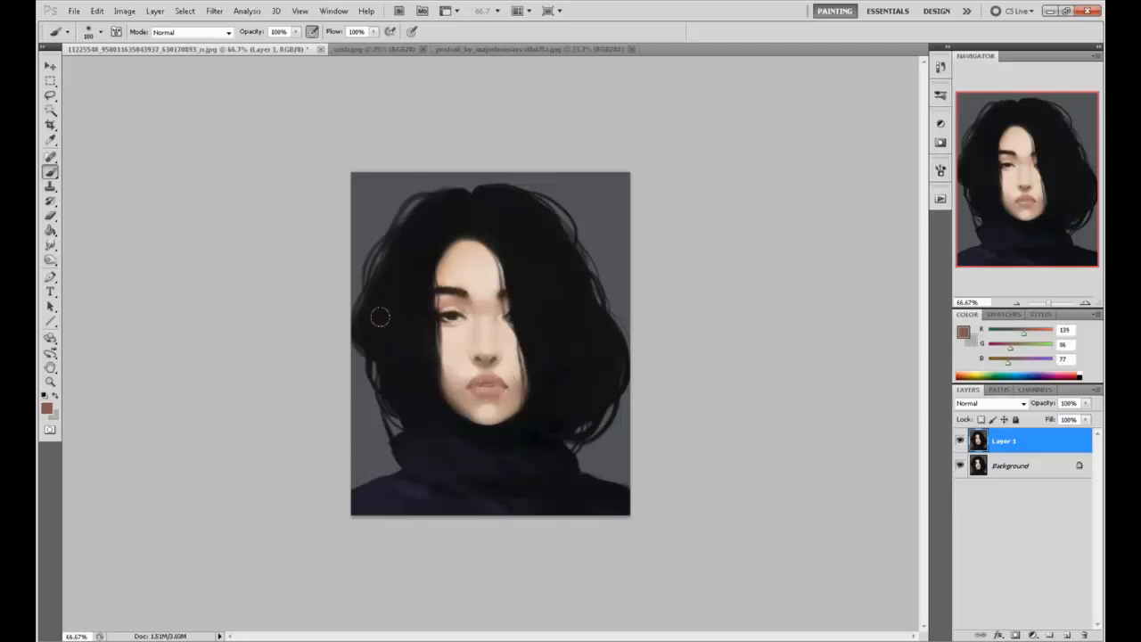
# Lighten and blend the skin above the upper lip and beside the nostrils with sampled light skin tones.
pyautogui.keyDown('alt'); pyautogui.click(468, 374); pyautogui.keyUp('alt')
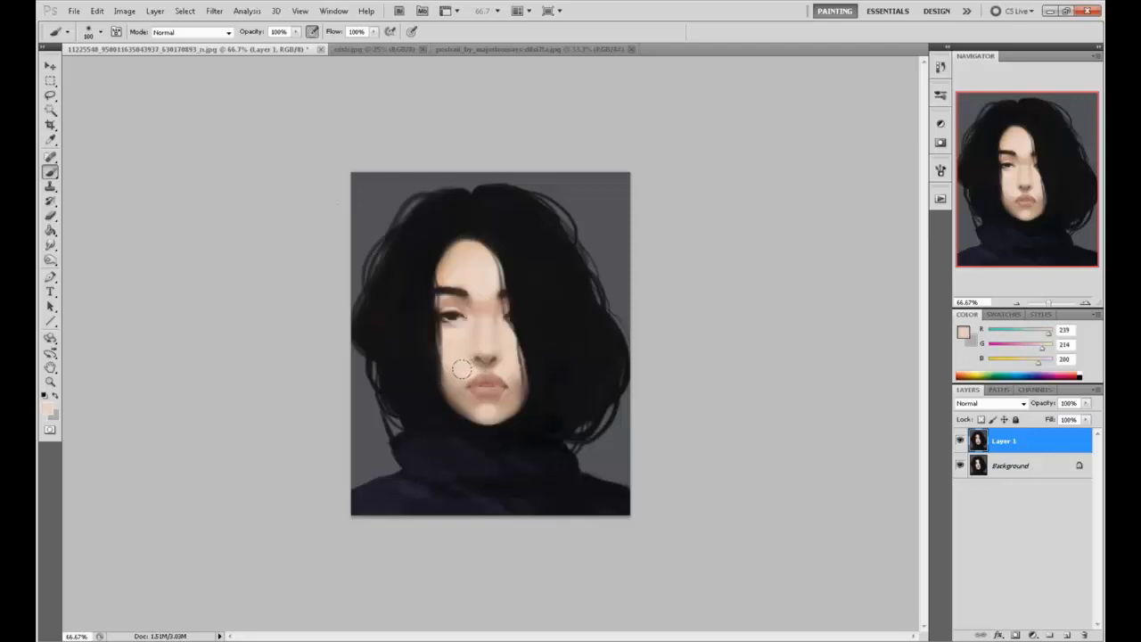
pyautogui.keyDown('alt'); pyautogui.click(462, 372); pyautogui.keyUp('alt')
pyautogui.keyDown('alt'); pyautogui.click(475, 364); pyautogui.keyUp('alt')
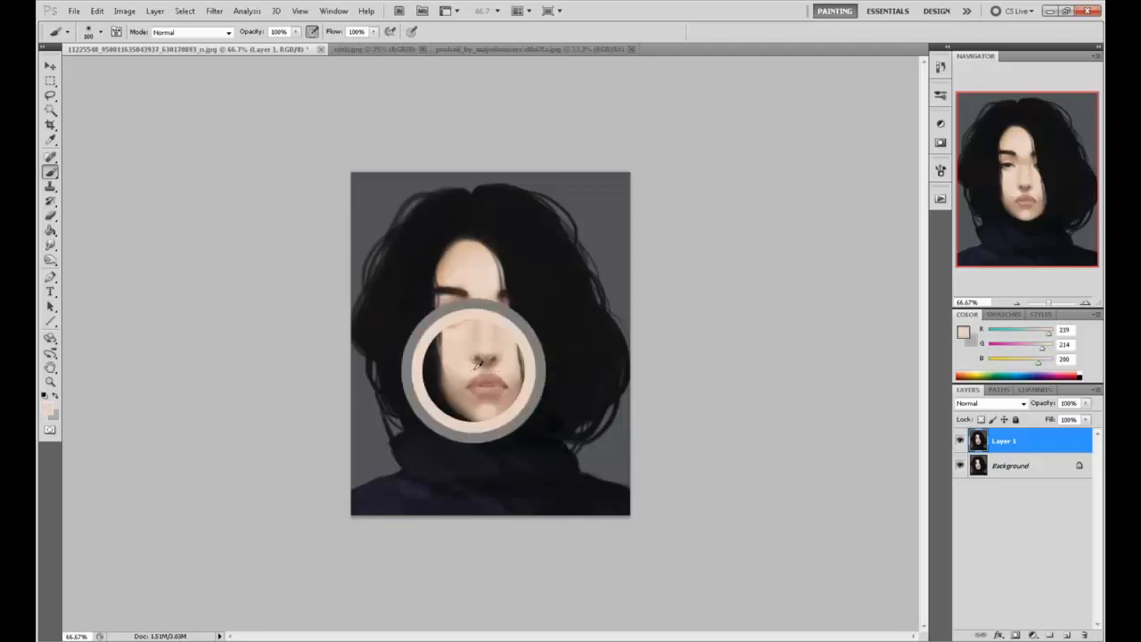
pyautogui.keyDown('alt'); pyautogui.click(506, 360); pyautogui.keyUp('alt')
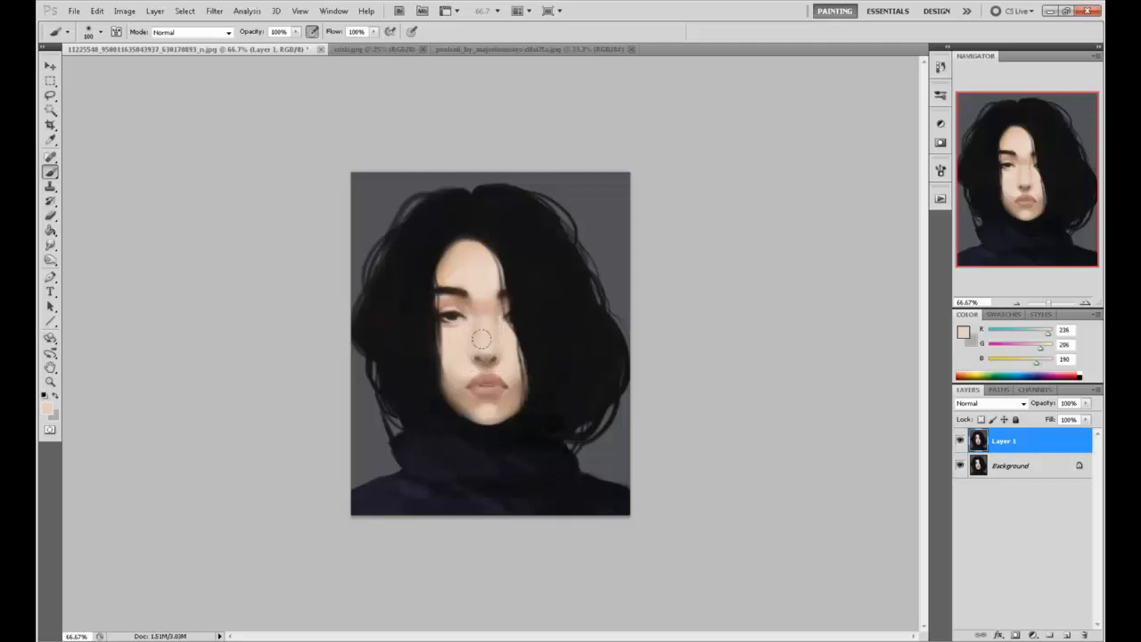
# Soften the fully visible eyebrow and the shading towards the nose bridge with sampled brown and skin tones at brush size 100.
pyautogui.keyDown('alt'); pyautogui.click(469, 365); pyautogui.keyUp('alt')
pyautogui.keyDown('alt'); pyautogui.click(456, 306); pyautogui.keyUp('alt')
pyautogui.keyDown('alt'); pyautogui.click(465, 296); pyautogui.keyUp('alt')
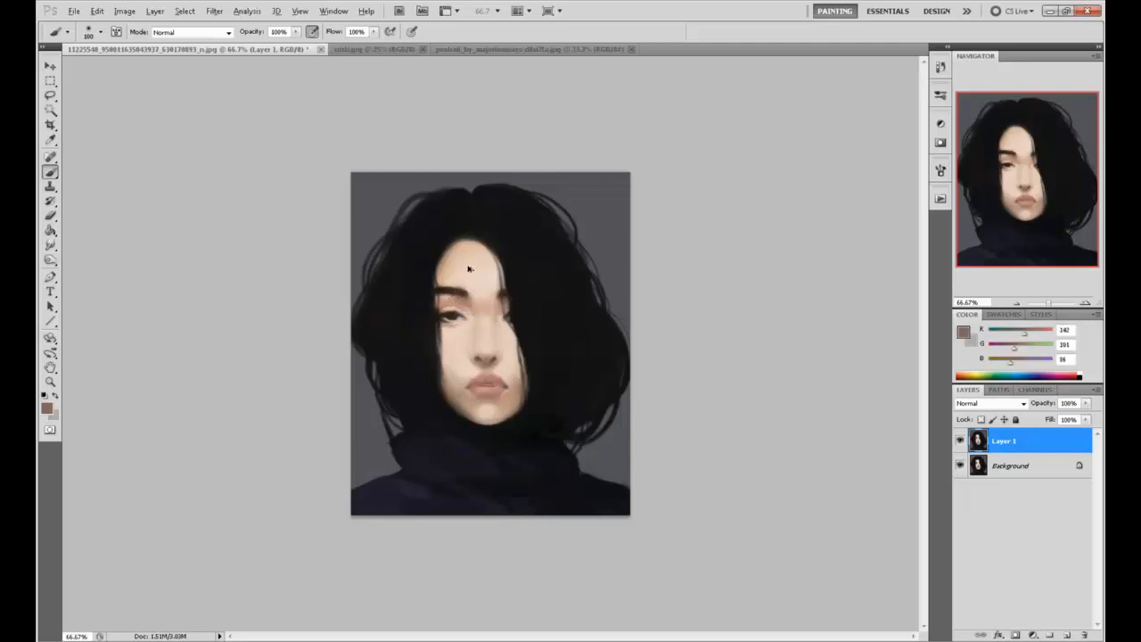
pyautogui.keyDown('alt'); pyautogui.click(454, 297); pyautogui.keyUp('alt')
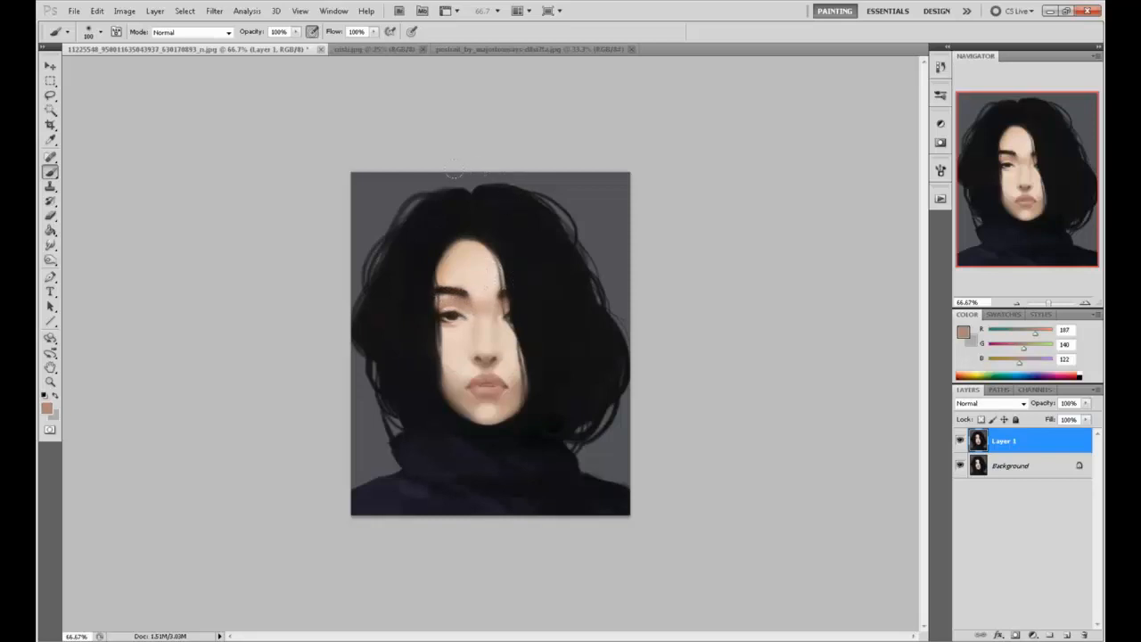
pyautogui.keyDown('alt'); pyautogui.click(480, 305); pyautogui.keyUp('alt')
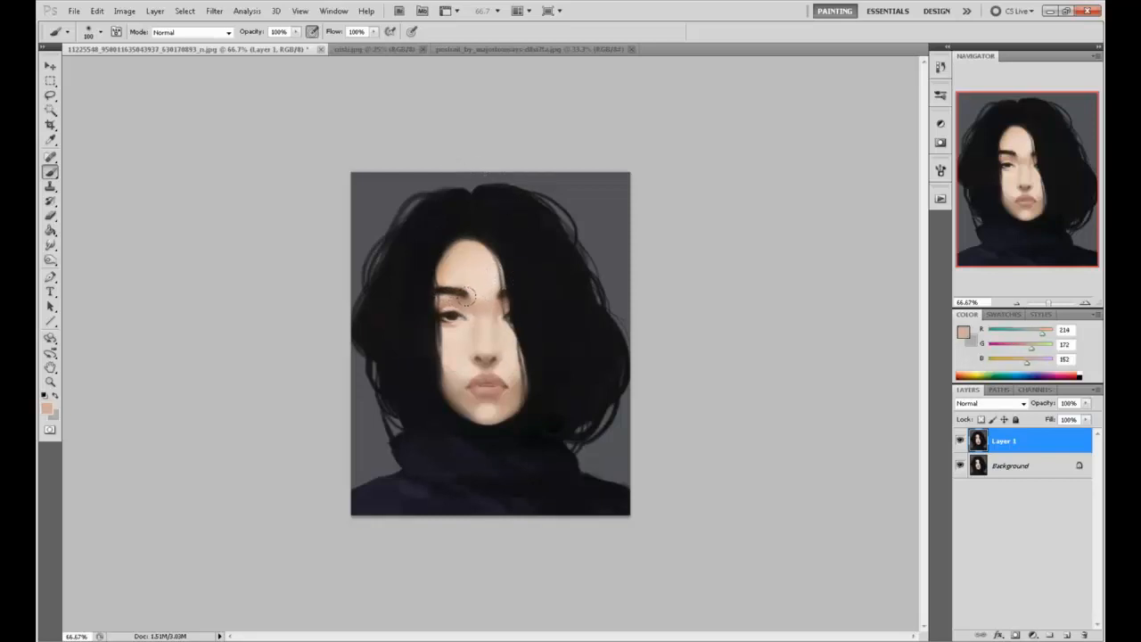
pyautogui.keyDown('alt'); pyautogui.click(478, 284); pyautogui.keyUp('alt')
pyautogui.keyDown('alt'); pyautogui.click(454, 284); pyautogui.keyUp('alt')
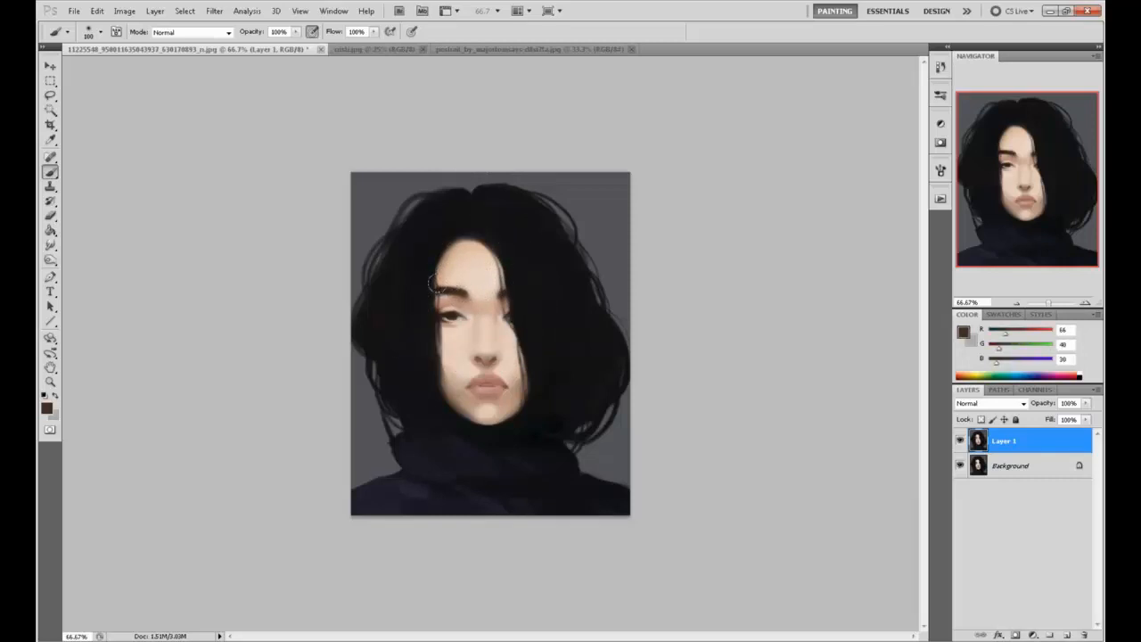
pyautogui.keyDown('alt'); pyautogui.click(457, 286); pyautogui.keyUp('alt')
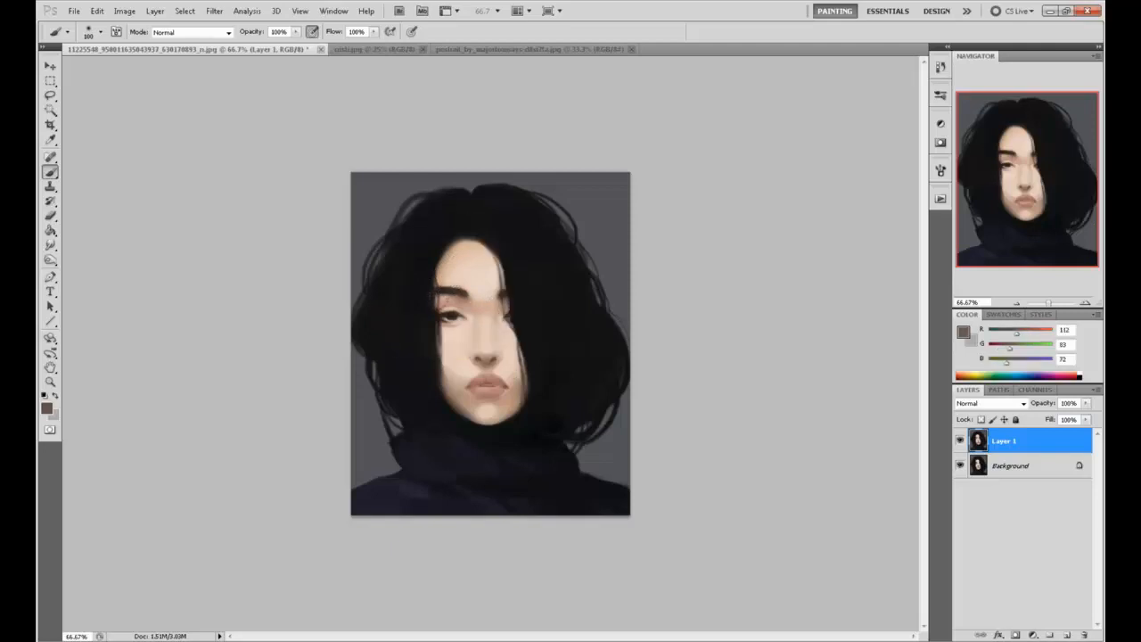
# Darken the outer corner of the visible eye and blend the skin beneath it with sampled dark brown and skin tones.
pyautogui.keyDown('alt'); pyautogui.click(433, 315); pyautogui.keyUp('alt')
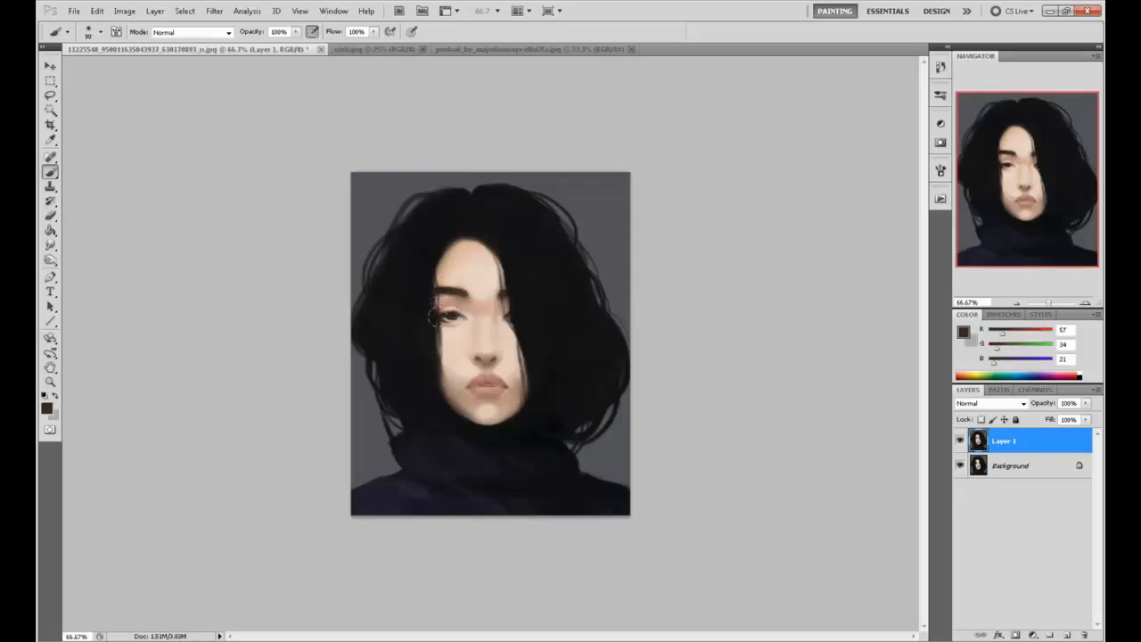
pyautogui.moveTo(433, 317)
pyautogui.mouseDown()
pyautogui.moveTo(453, 319)
pyautogui.moveTo(442, 318)
pyautogui.mouseUp()
pyautogui.keyDown('alt'); pyautogui.click(448, 324); pyautogui.keyUp('alt')
pyautogui.keyDown('alt'); pyautogui.click(456, 315); pyautogui.keyUp('alt')
pyautogui.keyDown('alt'); pyautogui.click(469, 324); pyautogui.keyUp('alt')
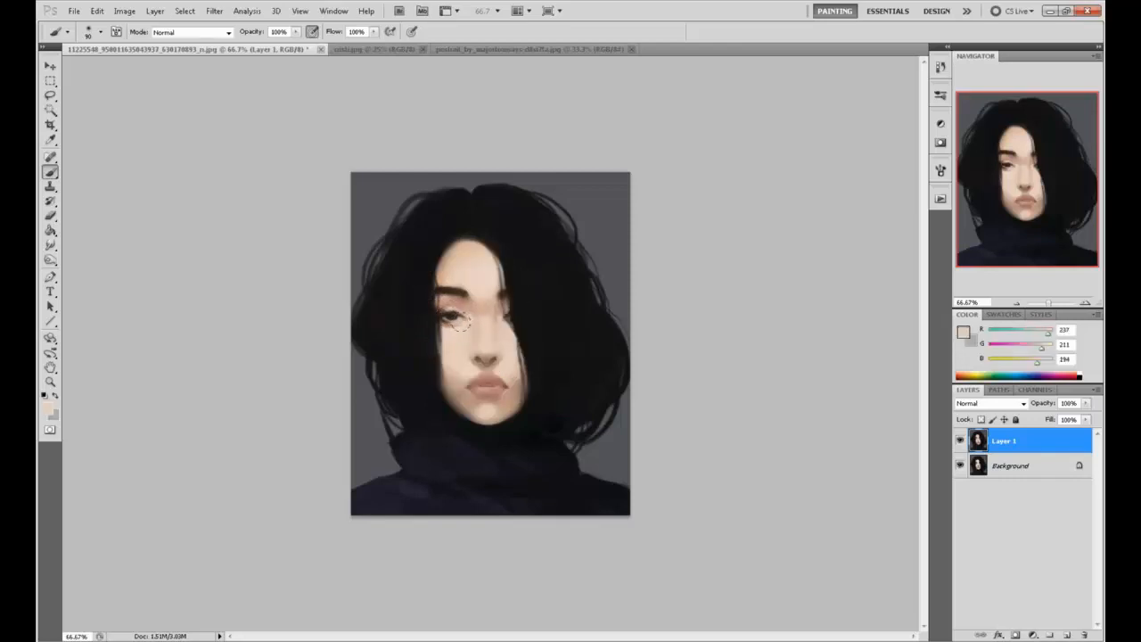
# Touch up the visible eye with a smaller brush and crisp its lash line with the Sharpen tool at 31% strength.
pyautogui.hotkey('ctrl', '-')
pyautogui.hotkey('ctrl', '+')
pyautogui.hotkey('ctrl', '+')
pyautogui.hotkey('ctrl', '+')
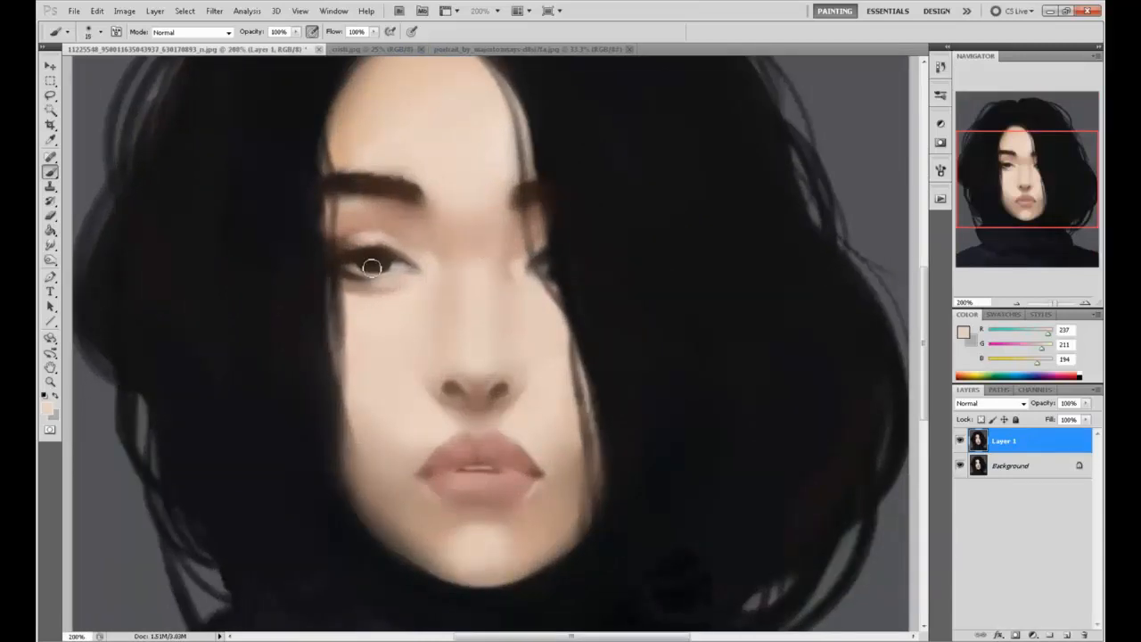
pyautogui.press('[')
pyautogui.press('[')
pyautogui.press('[')
pyautogui.click(51, 245)
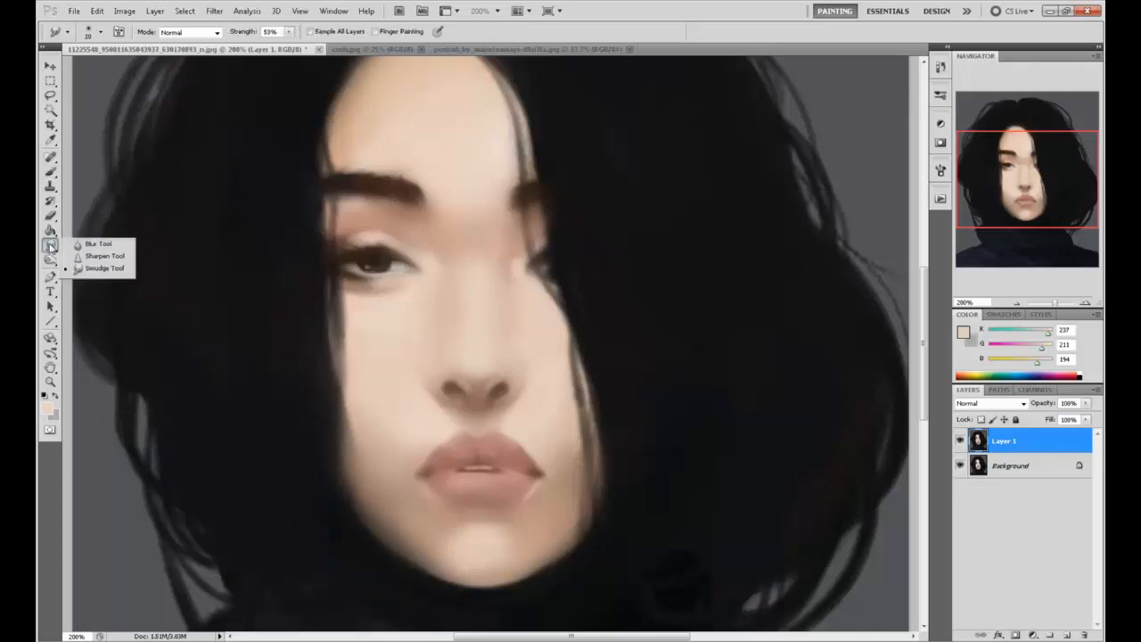
pyautogui.click(90, 256)
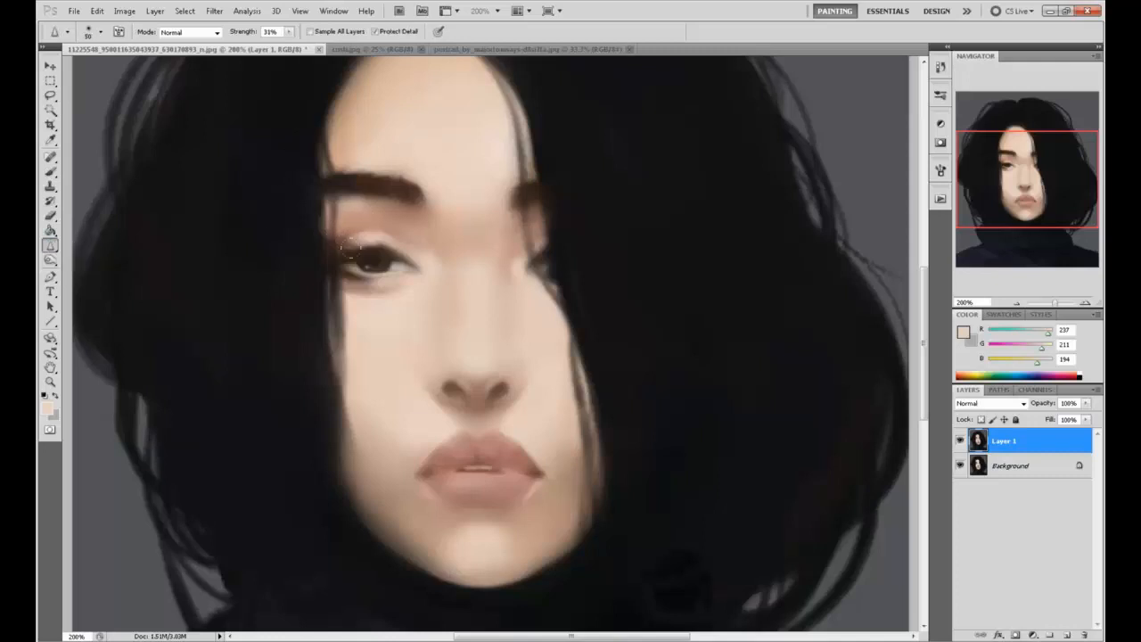
pyautogui.moveTo(348, 253)
pyautogui.mouseDown()
pyautogui.moveTo(362, 262)
pyautogui.moveTo(367, 251)
pyautogui.moveTo(366, 264)
pyautogui.mouseUp()
pyautogui.hotkey('ctrl', '-')
pyautogui.hotkey('ctrl', '-')
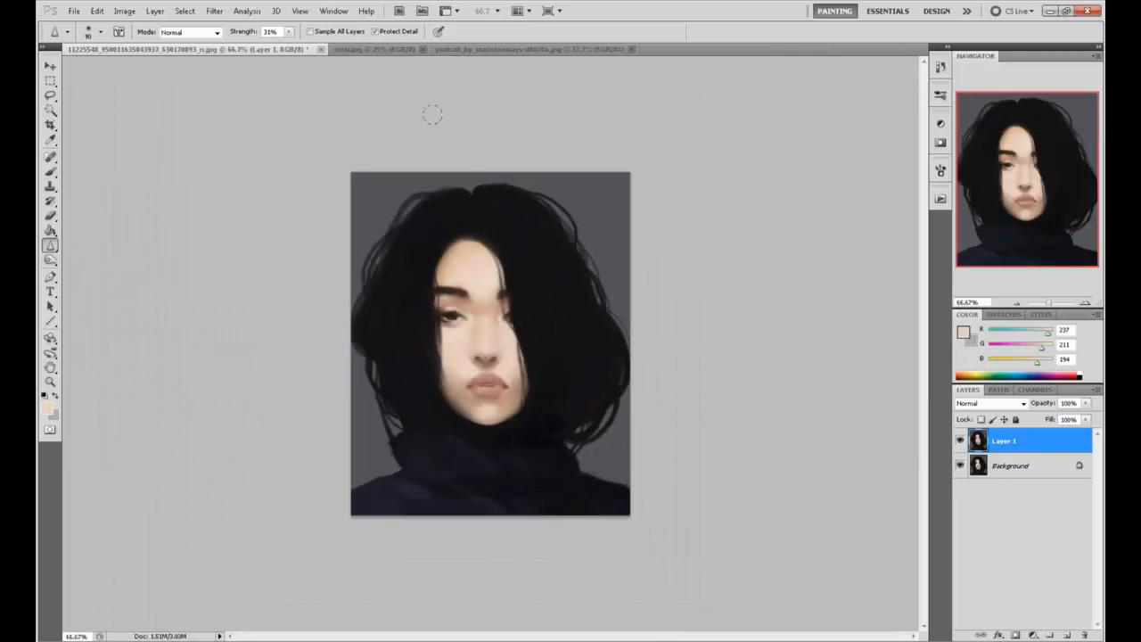
# Paint sampled forehead skin tone over the hair strand along the forehead edge at brush size 150.
pyautogui.press('b')
pyautogui.keyDown('alt'); pyautogui.click(450, 265); pyautogui.keyUp('alt')
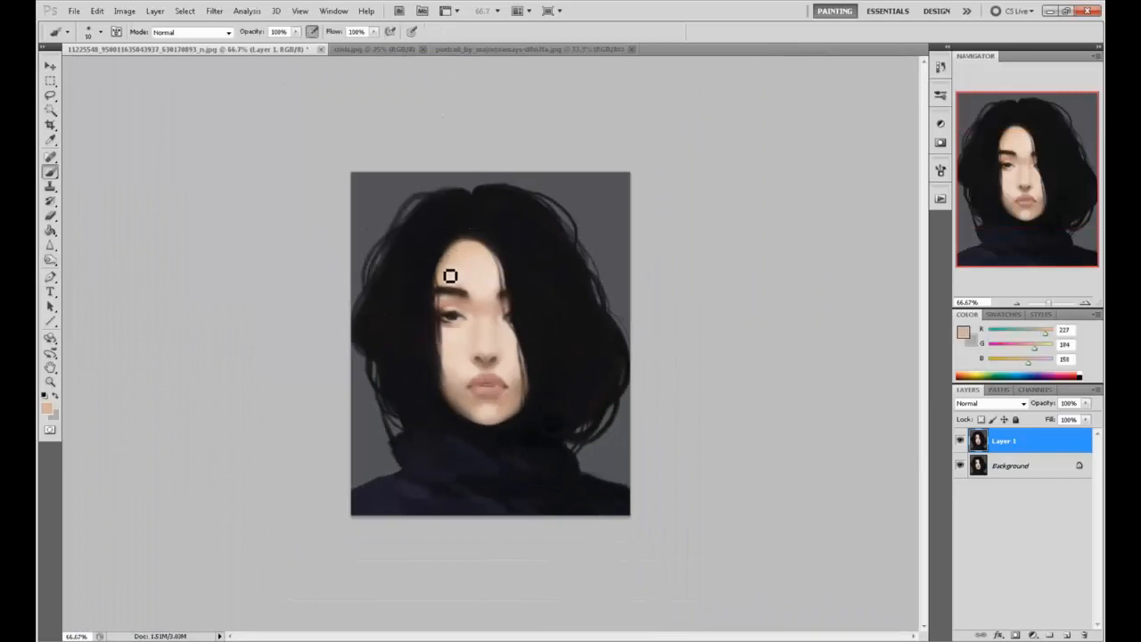
pyautogui.press(']')
pyautogui.press(']')
pyautogui.press(']')
pyautogui.press(']')
pyautogui.press(']')
pyautogui.press(']')
pyautogui.press(']')
pyautogui.press(']')
pyautogui.press(']')
pyautogui.press(']')
pyautogui.press(']')
pyautogui.moveTo(472, 241); pyautogui.dragTo(506, 278)
# Redraw the hair edge beside the forehead with sampled near-black, using brush sizes 30 and 10.
pyautogui.keyDown('alt'); pyautogui.click(502, 239); pyautogui.keyUp('alt')
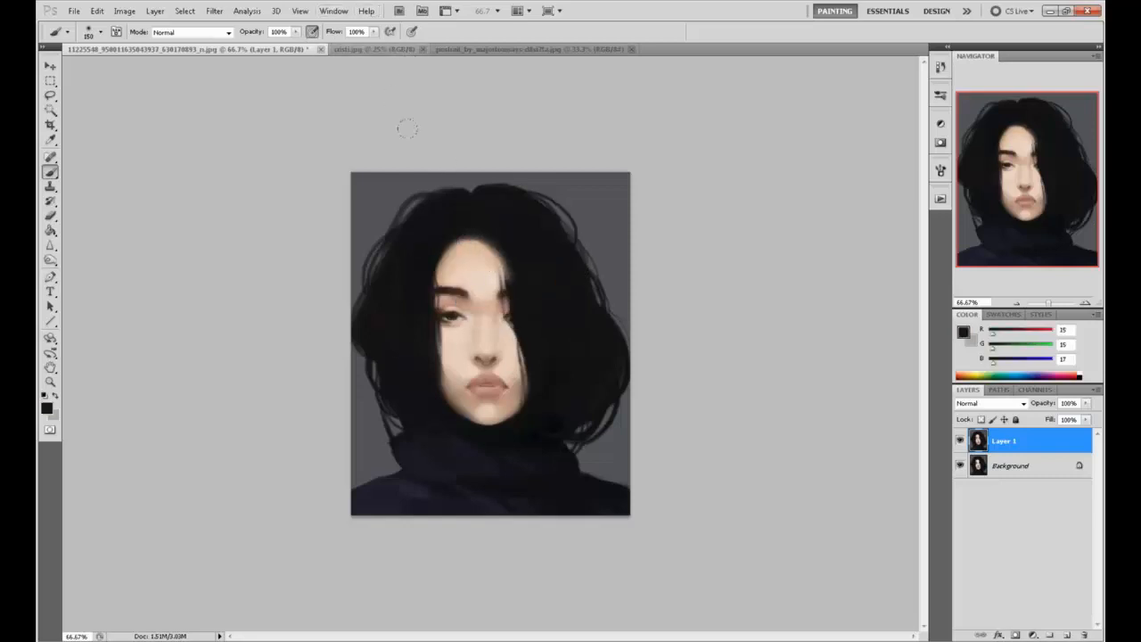
pyautogui.press('[')
pyautogui.press('[')
pyautogui.press('[')
pyautogui.press('[')
pyautogui.press('[')
pyautogui.press('[')
pyautogui.press('[')
pyautogui.press('[')
pyautogui.press('[')
pyautogui.moveTo(503, 246); pyautogui.dragTo(513, 299)
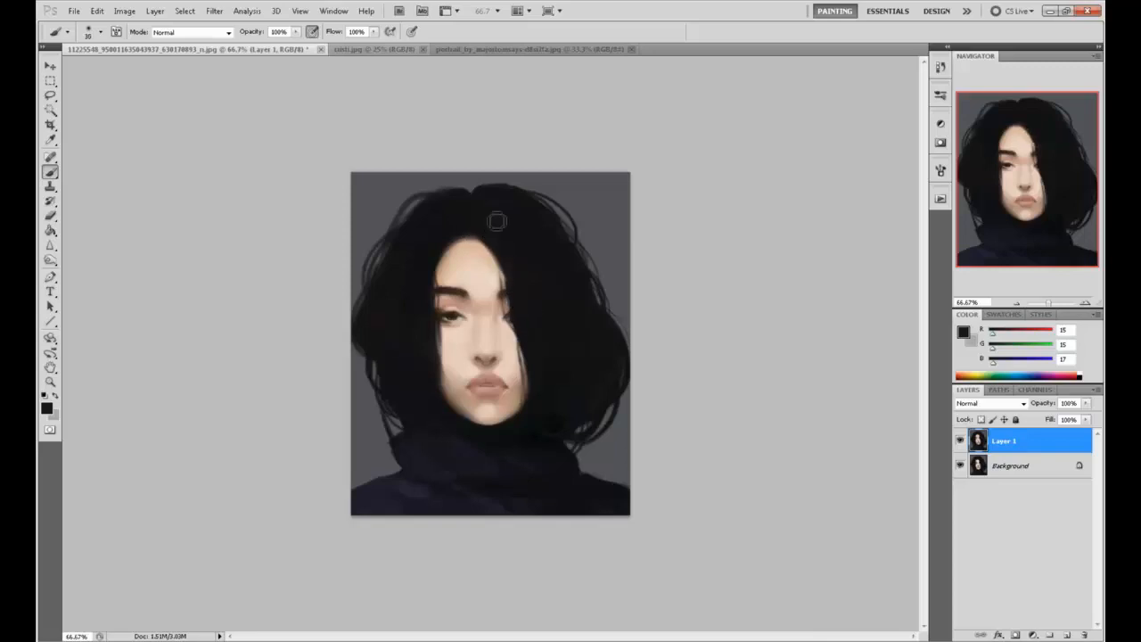
pyautogui.press('[')
pyautogui.press('[')
pyautogui.press('[')
pyautogui.press('[')
pyautogui.press('[')
pyautogui.moveTo(489, 244); pyautogui.dragTo(504, 278)
# Add a new layer and paint fine loose strands along the hair with near-black at brush size 3.
pyautogui.click(1067, 635)
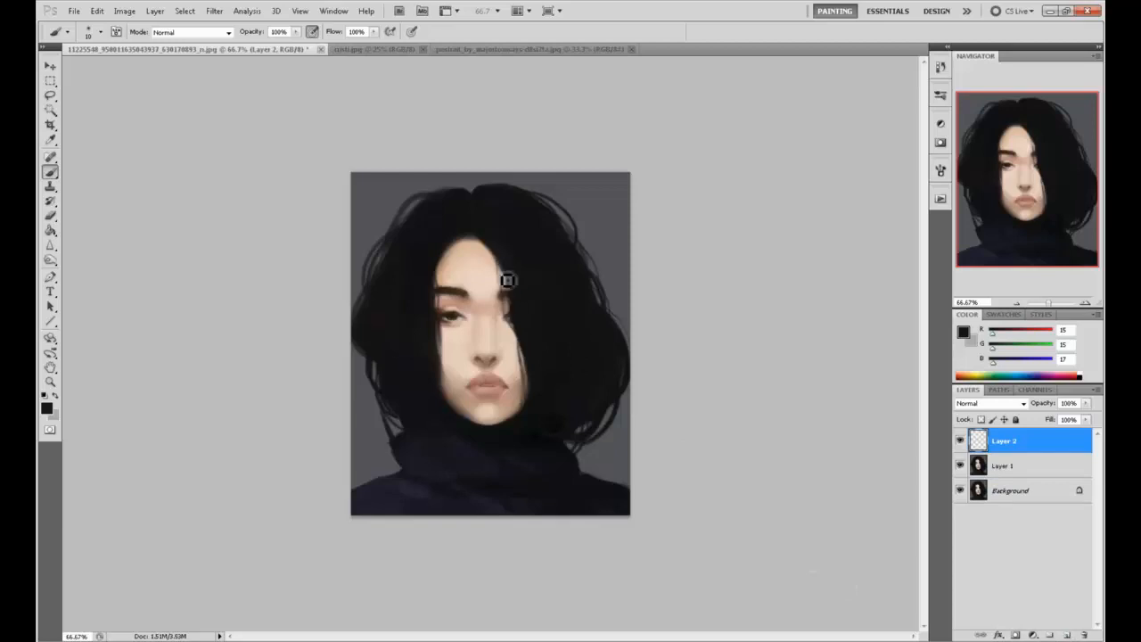
pyautogui.moveTo(503, 266)
pyautogui.mouseDown()
pyautogui.moveTo(504, 277)
pyautogui.moveTo(499, 261)
pyautogui.mouseUp()
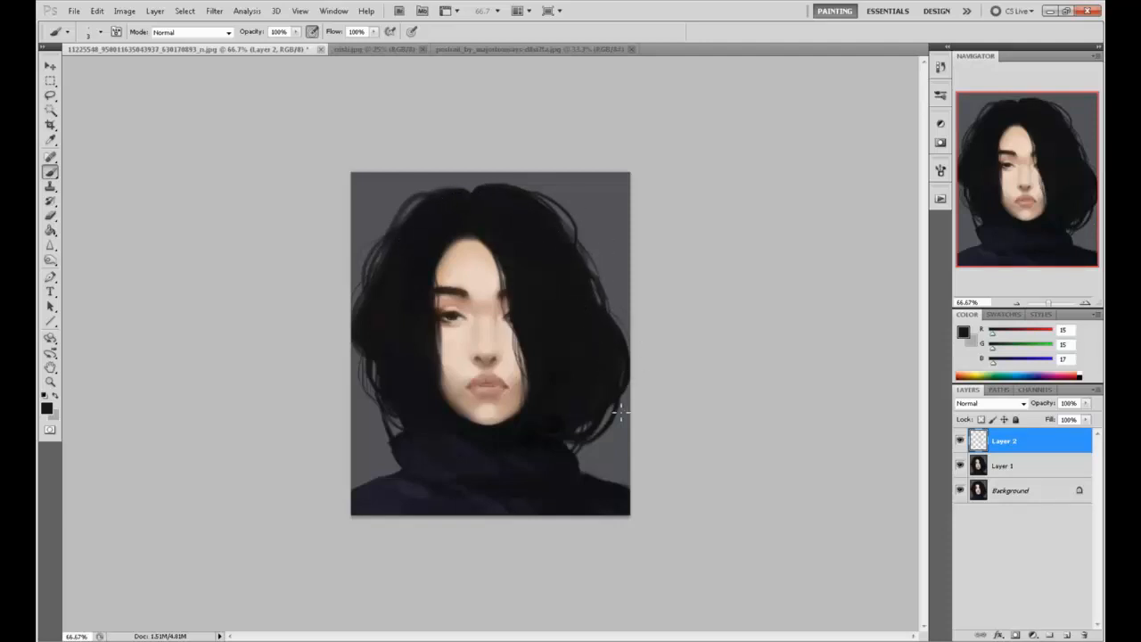
pyautogui.keyDown('alt'); pyautogui.click(540, 432); pyautogui.keyUp('alt')
# Merge the new hair strand layer down into Layer 1.
pyautogui.moveTo(50, 259); pyautogui.dragTo(89, 257)
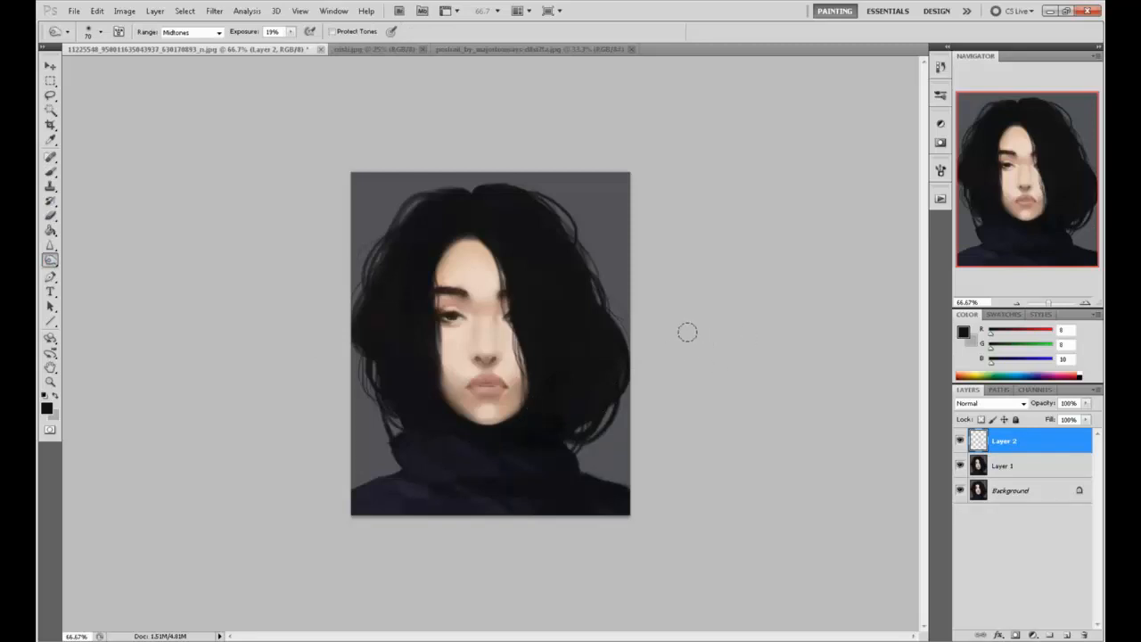
pyautogui.rightClick(1022, 454)
pyautogui.press('Escape')
pyautogui.rightClick(986, 442)
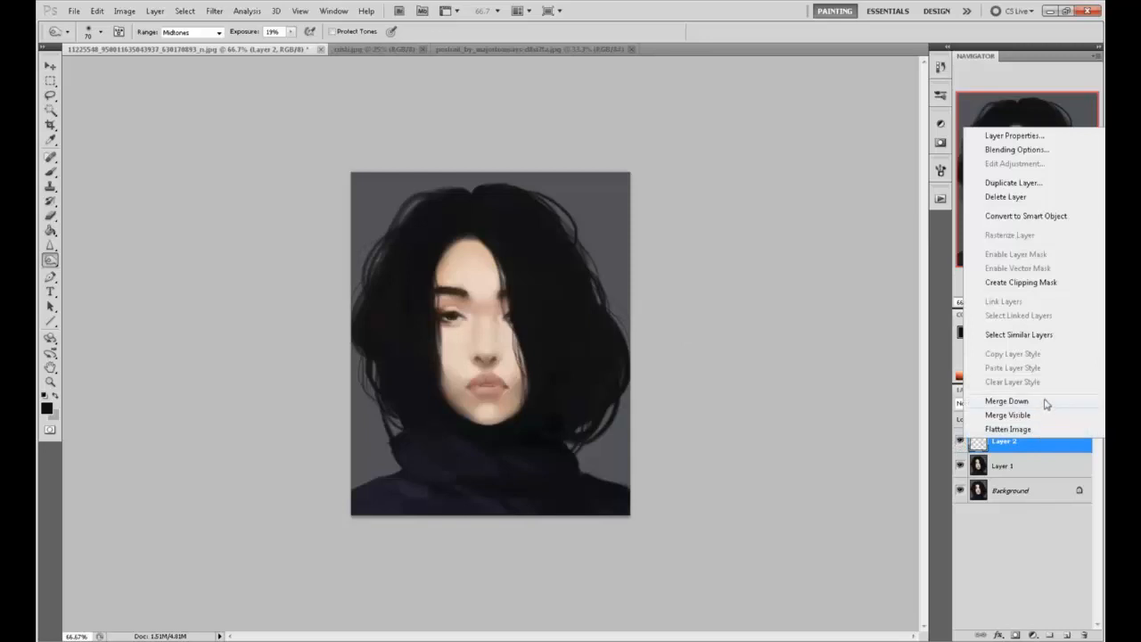
pyautogui.click(1047, 402)
# Compare the corrected portrait with the original by toggling Layer 1's visibility, including at 100% zoom.
pyautogui.click(958, 441)
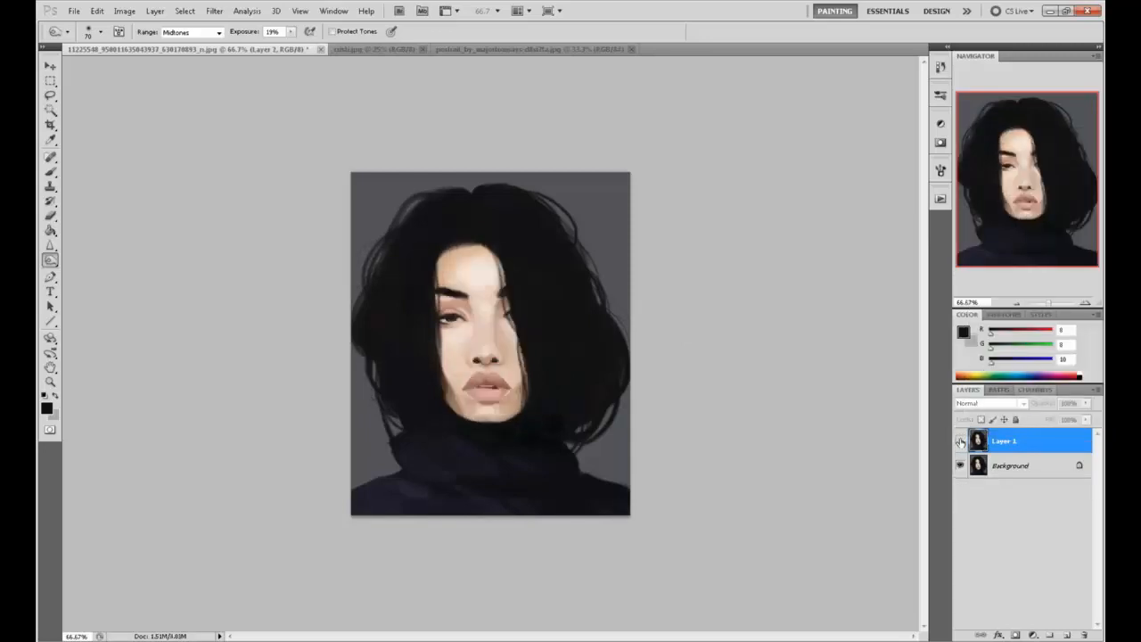
pyautogui.click(960, 442)
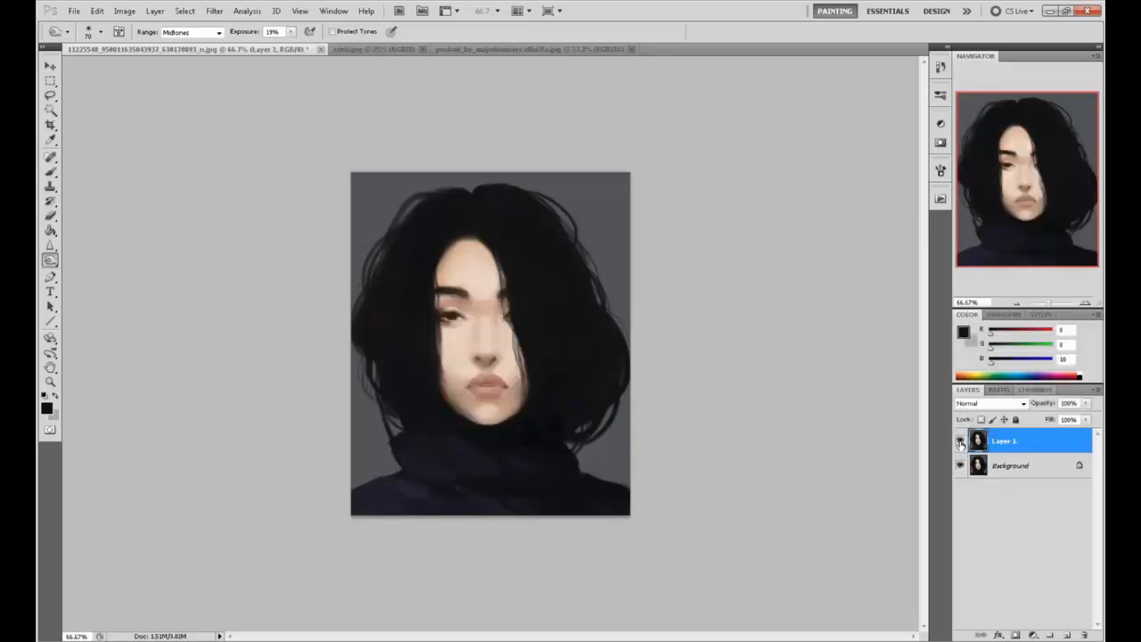
pyautogui.click(962, 441)
pyautogui.click(960, 440)
pyautogui.hotkey('ctrl', '1')
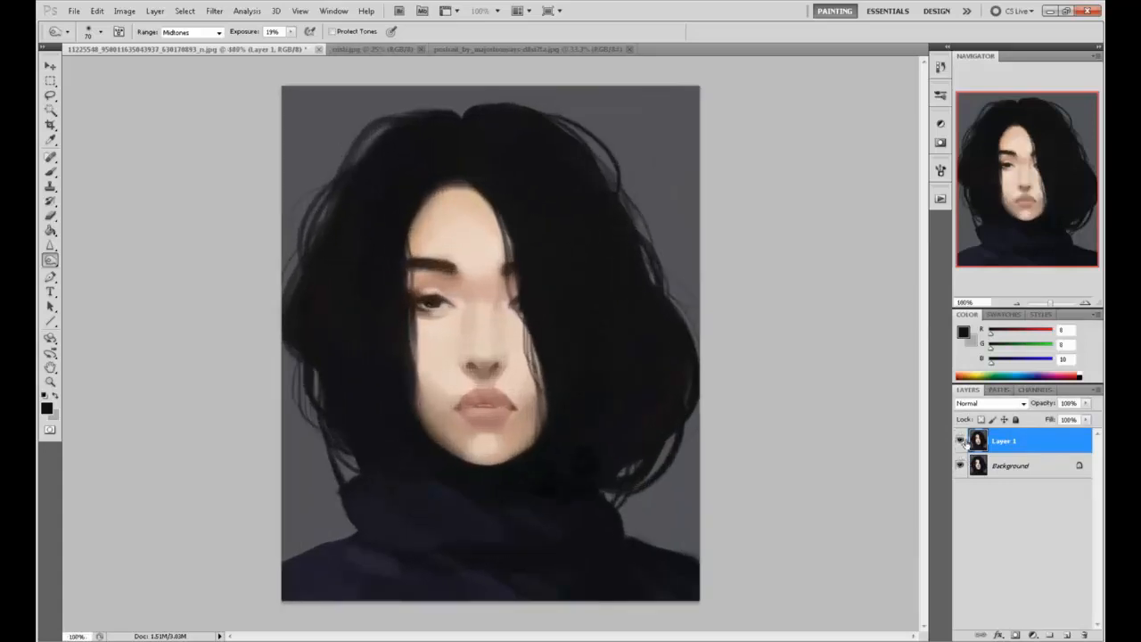
pyautogui.click(960, 442)
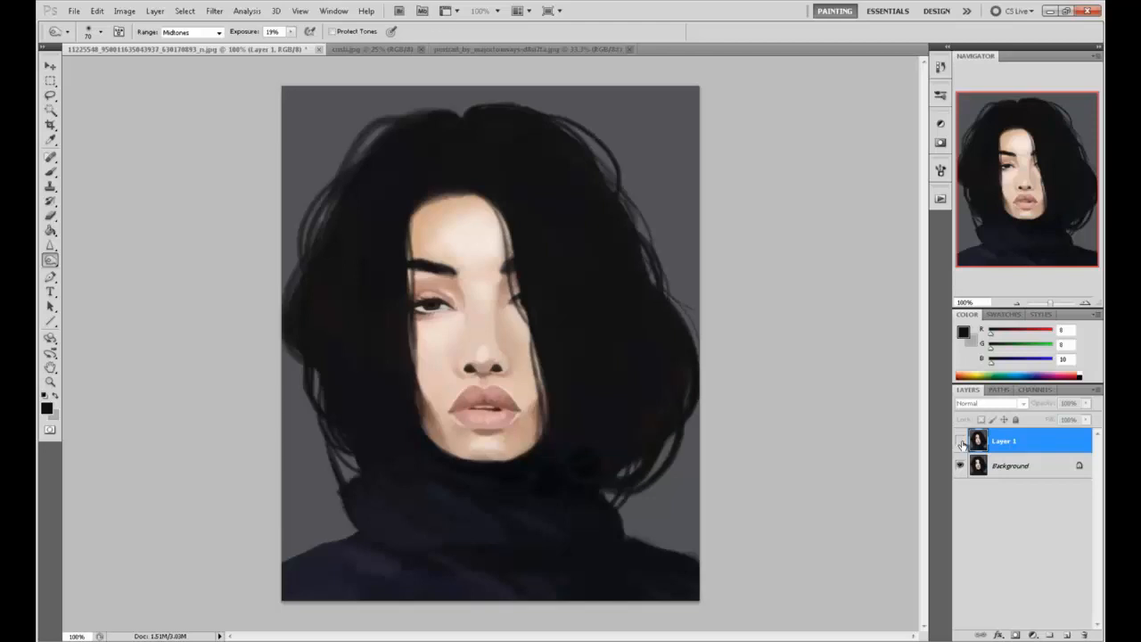
pyautogui.click(959, 441)
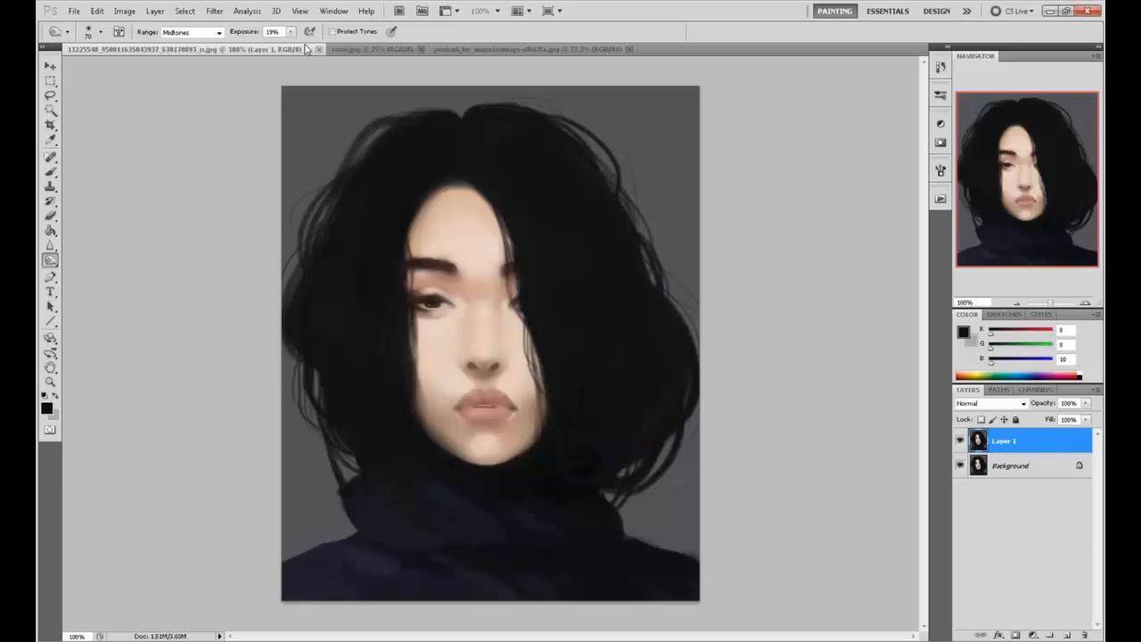
# Try grey highlight strokes sampled from the background on both sides of the hair at brush size 20, and undo them.
pyautogui.press('b')
pyautogui.keyDown('alt'); pyautogui.click(670, 177); pyautogui.keyUp('alt')
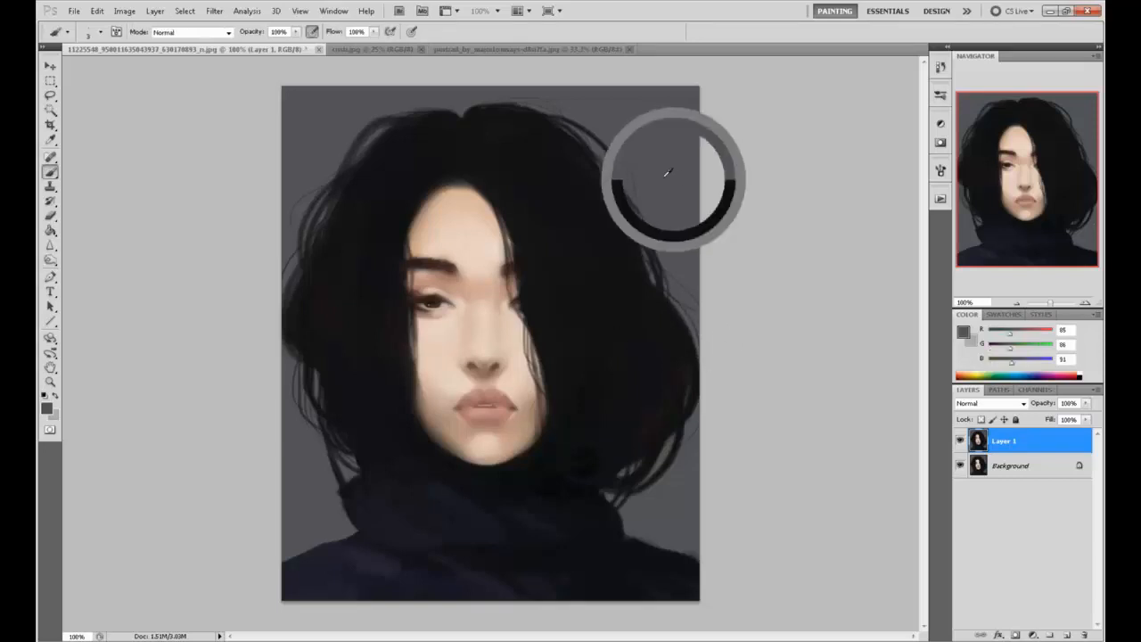
pyautogui.moveTo(537, 192)
pyautogui.mouseDown()
pyautogui.moveTo(515, 186)
pyautogui.moveTo(540, 160)
pyautogui.moveTo(596, 222)
pyautogui.mouseUp()
pyautogui.moveTo(398, 208)
pyautogui.mouseDown()
pyautogui.moveTo(386, 250)
pyautogui.moveTo(388, 194)
pyautogui.moveTo(374, 193)
pyautogui.moveTo(347, 234)
pyautogui.mouseUp()
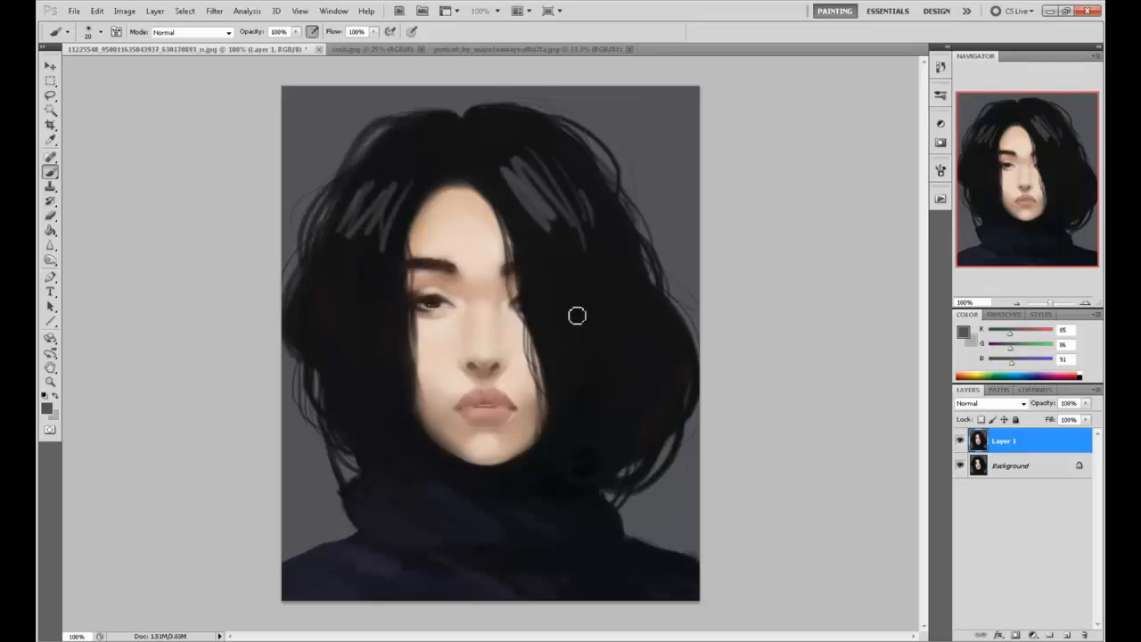
pyautogui.hotkey('ctrl', 'alt', 'z')
pyautogui.hotkey('ctrl', 'alt', 'z')
pyautogui.hotkey('ctrl', 'alt', 'z')
pyautogui.hotkey('ctrl', 'alt', 'z')
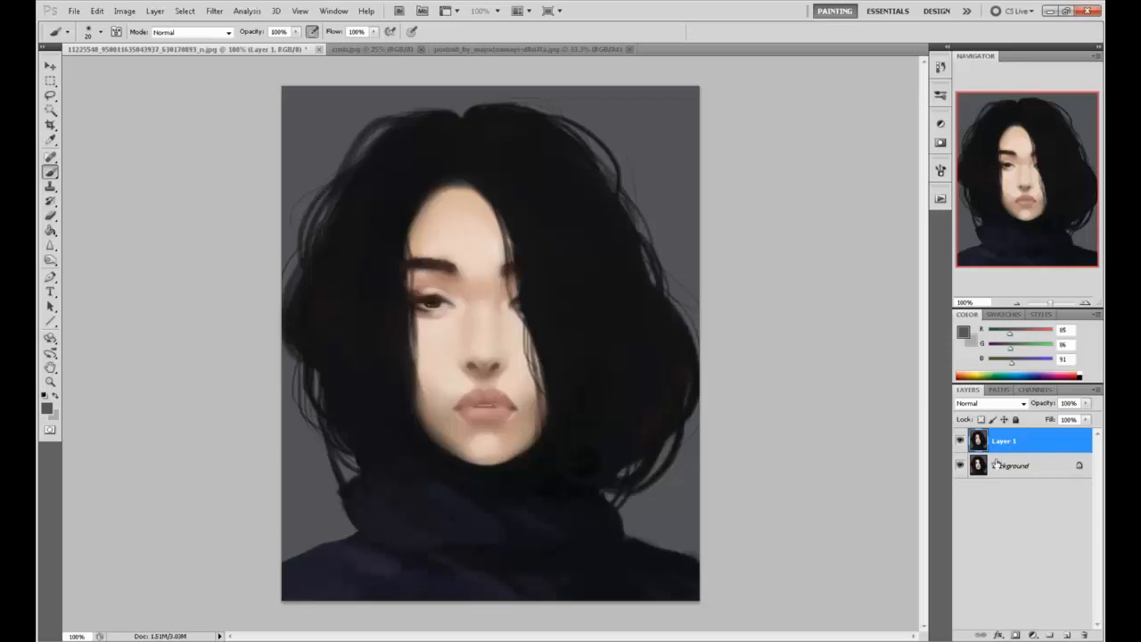
# Switch Layer 1 off and on repeatedly to review the differences between the original and the repainted face.
pyautogui.click(959, 440)
pyautogui.click(959, 440)
pyautogui.click(959, 440)
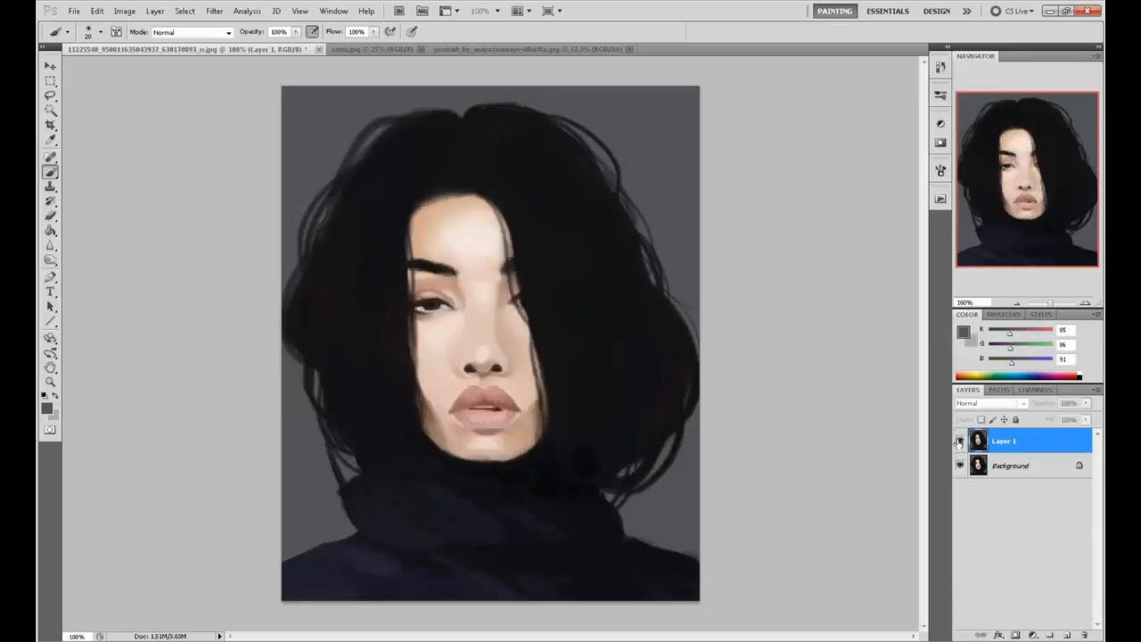
pyautogui.click(959, 440)
pyautogui.click(959, 441)
pyautogui.click(959, 440)
pyautogui.click(959, 440)
pyautogui.click(959, 441)
pyautogui.click(959, 440)
pyautogui.click(959, 440)
pyautogui.click(959, 440)
pyautogui.click(958, 440)
pyautogui.click(958, 441)
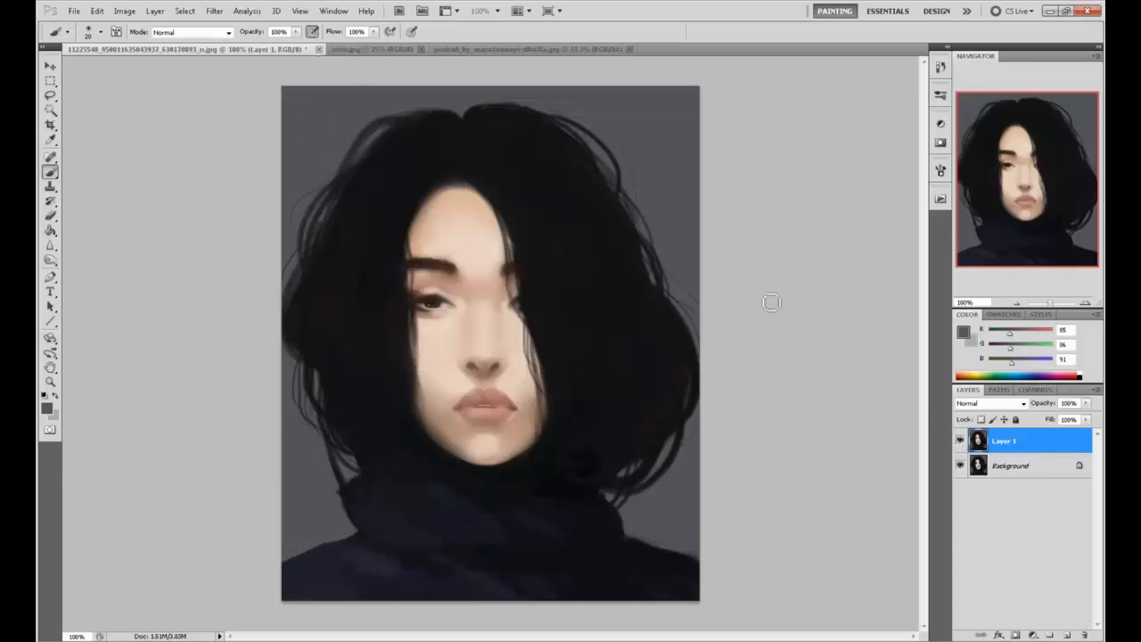
# Flatten the portrait into a single background layer and close the document, saving its changes.
pyautogui.rightClick(1037, 443)
pyautogui.click(1042, 429)
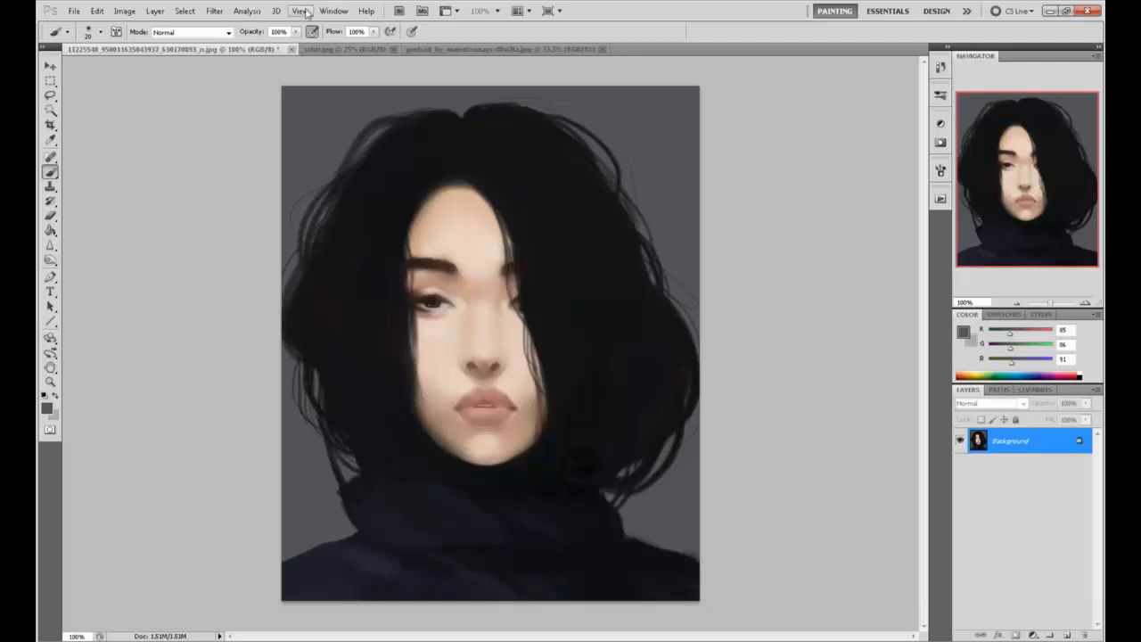
pyautogui.click(291, 49)
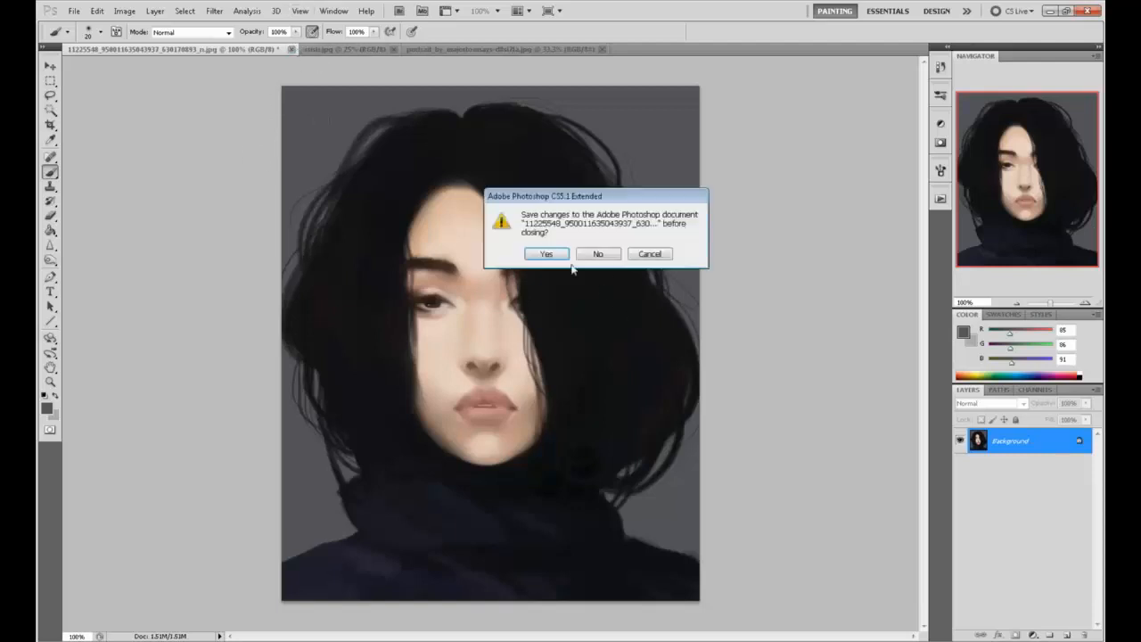
pyautogui.click(544, 256)
pyautogui.click(651, 179)
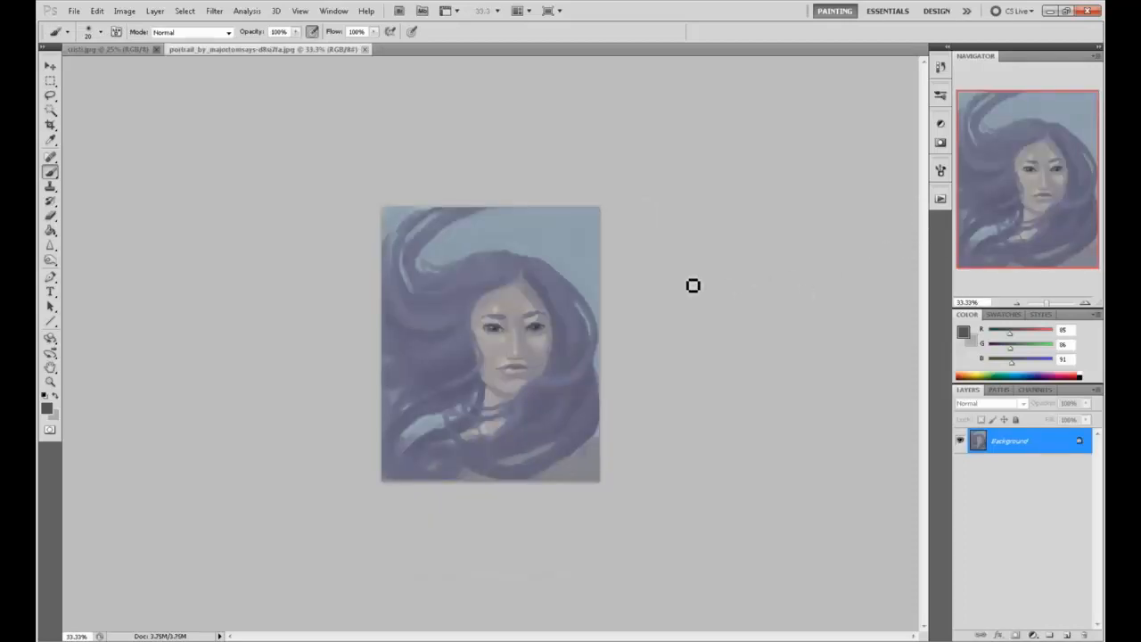
# Try guide lines across the eyes and mouth of the long purple-haired portrait, and undo them.
pyautogui.click(113, 52)
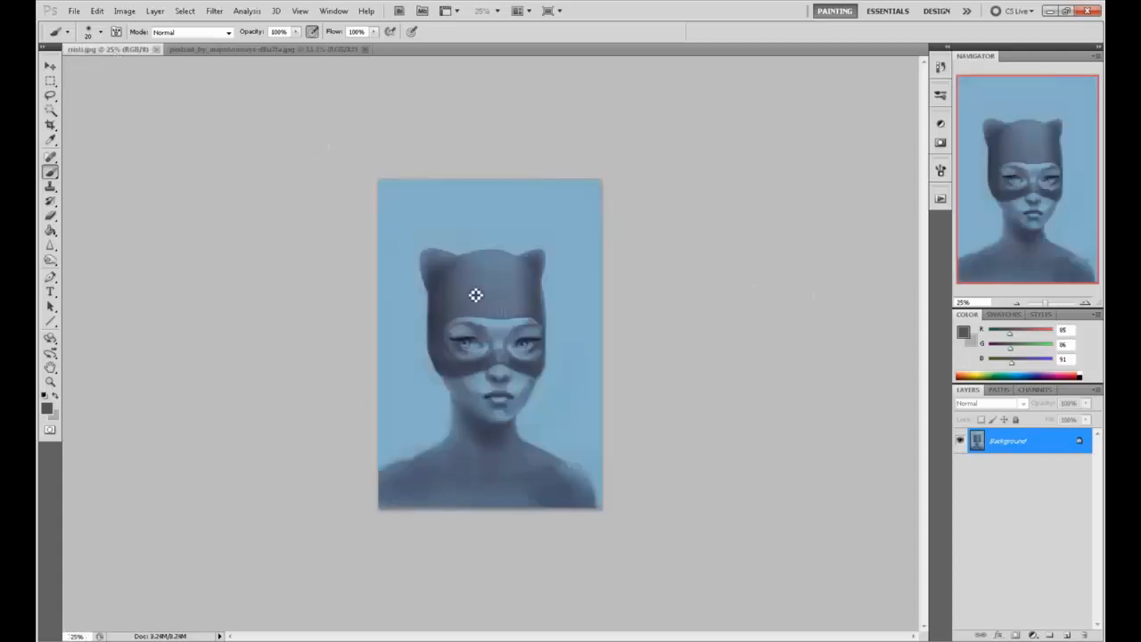
pyautogui.click(227, 51)
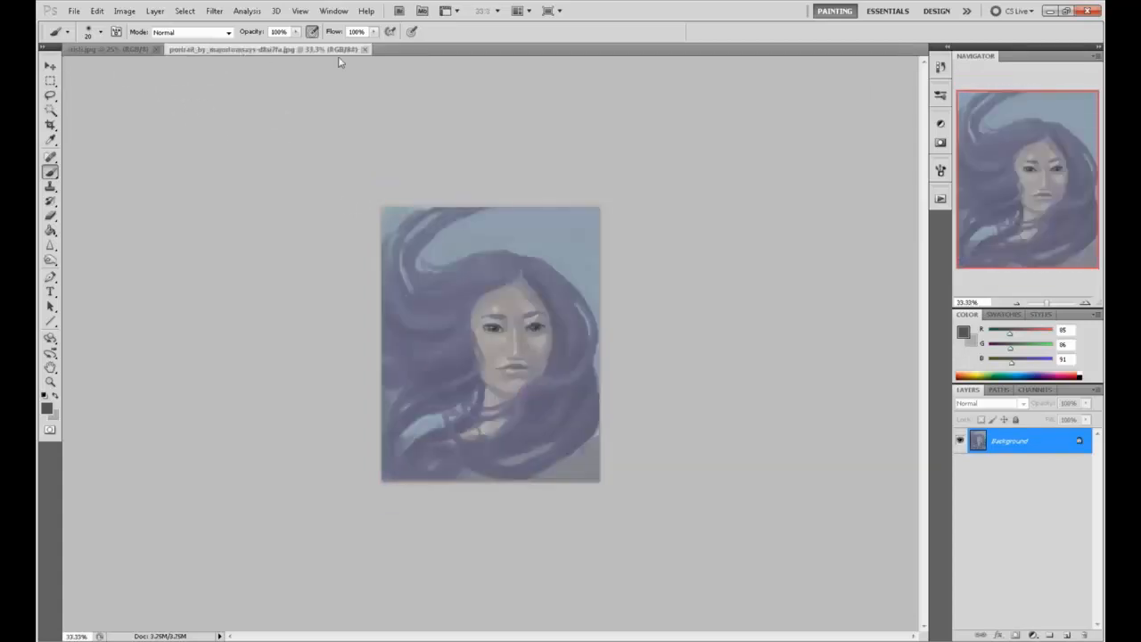
pyautogui.hotkey('ctrl', '+')
pyautogui.hotkey('ctrl', '+')
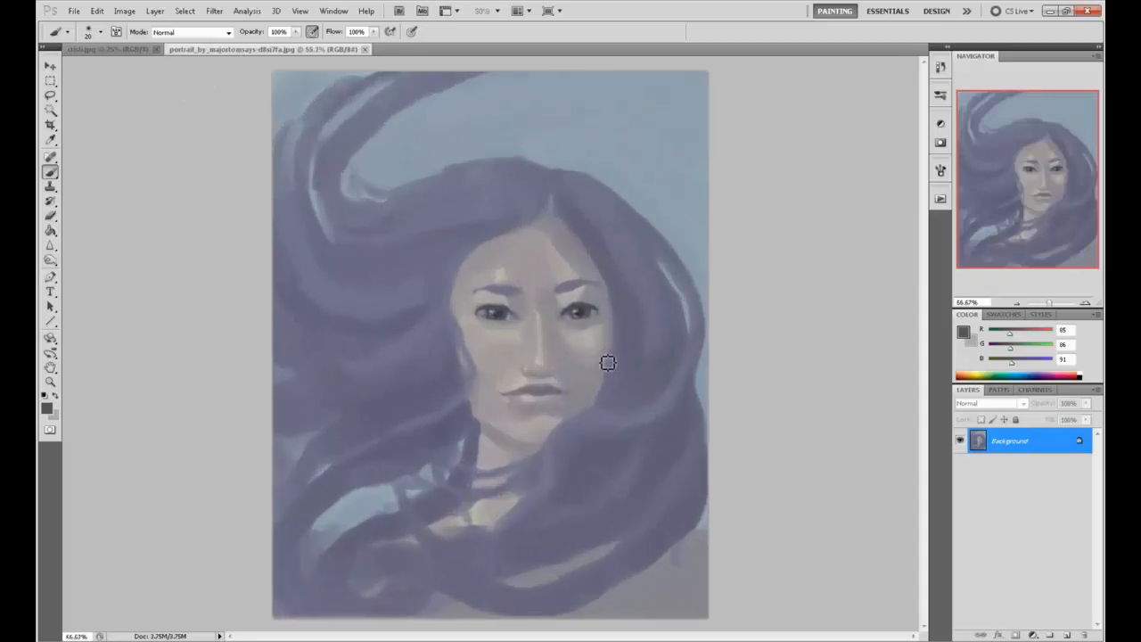
pyautogui.moveTo(613, 313); pyautogui.dragTo(456, 307)
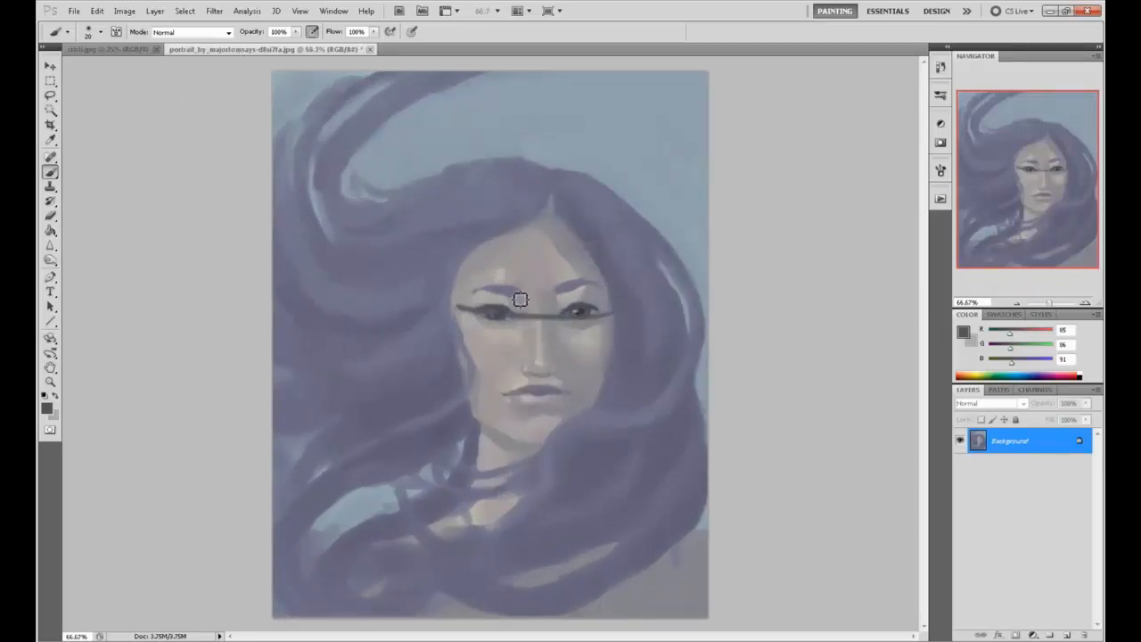
pyautogui.moveTo(613, 370); pyautogui.dragTo(434, 359)
pyautogui.hotkey('ctrl', 'alt', 'z')
pyautogui.moveTo(613, 394); pyautogui.dragTo(458, 389)
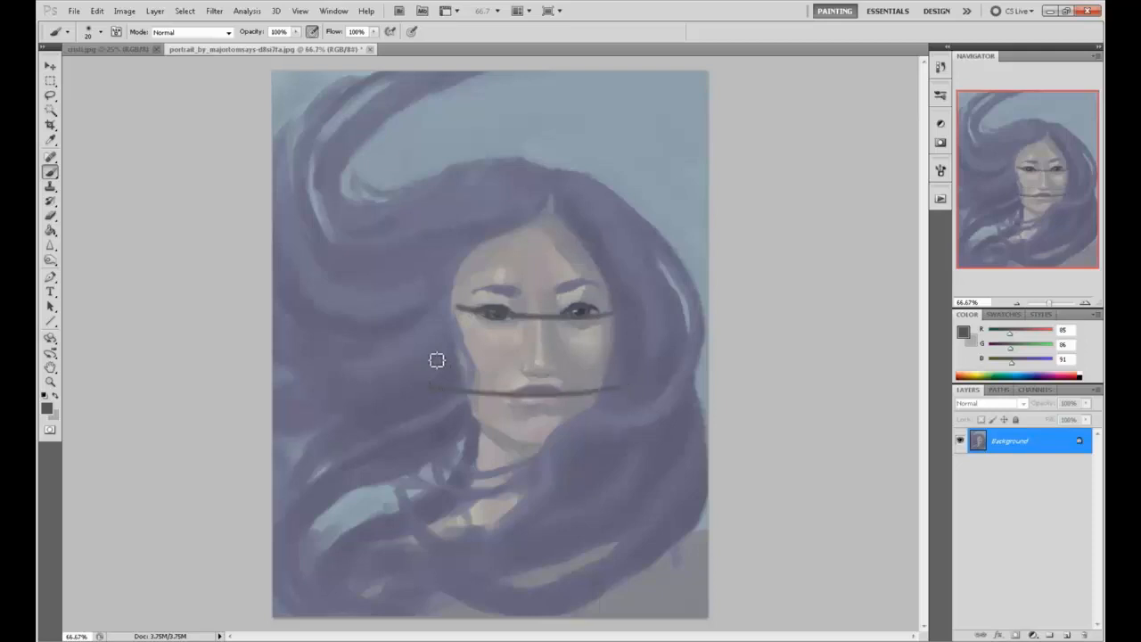
pyautogui.hotkey('ctrl', 'alt', 'z')
pyautogui.hotkey('ctrl', 'alt', 'z')
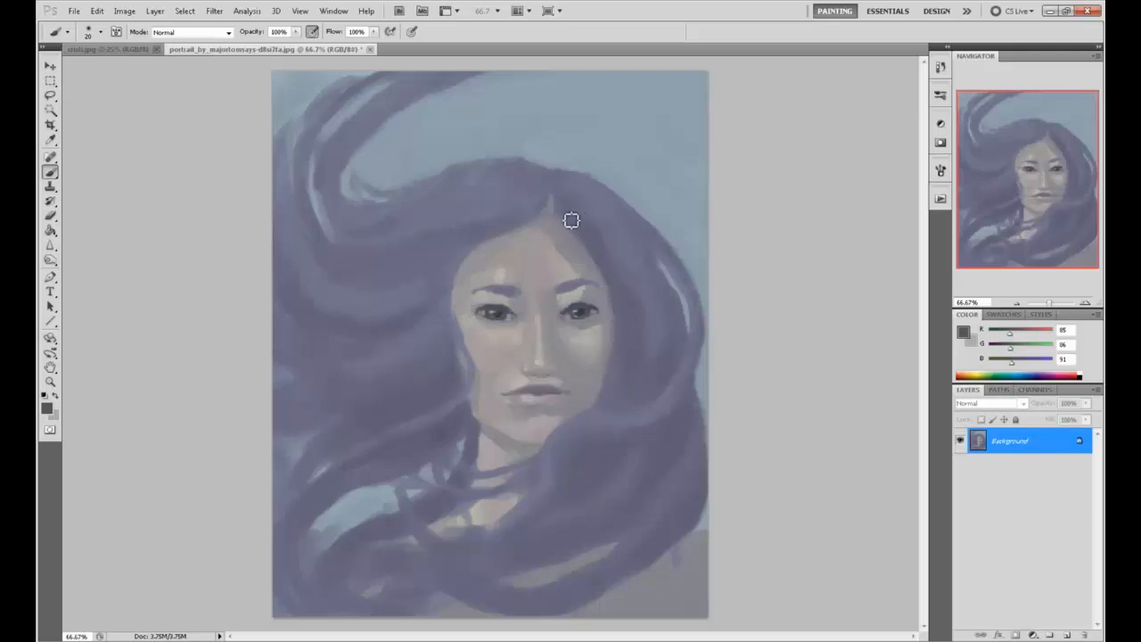
# Open Liquify on the purple-haired portrait and nudge the area around the eye at brush size 226.
pyautogui.click(214, 12)
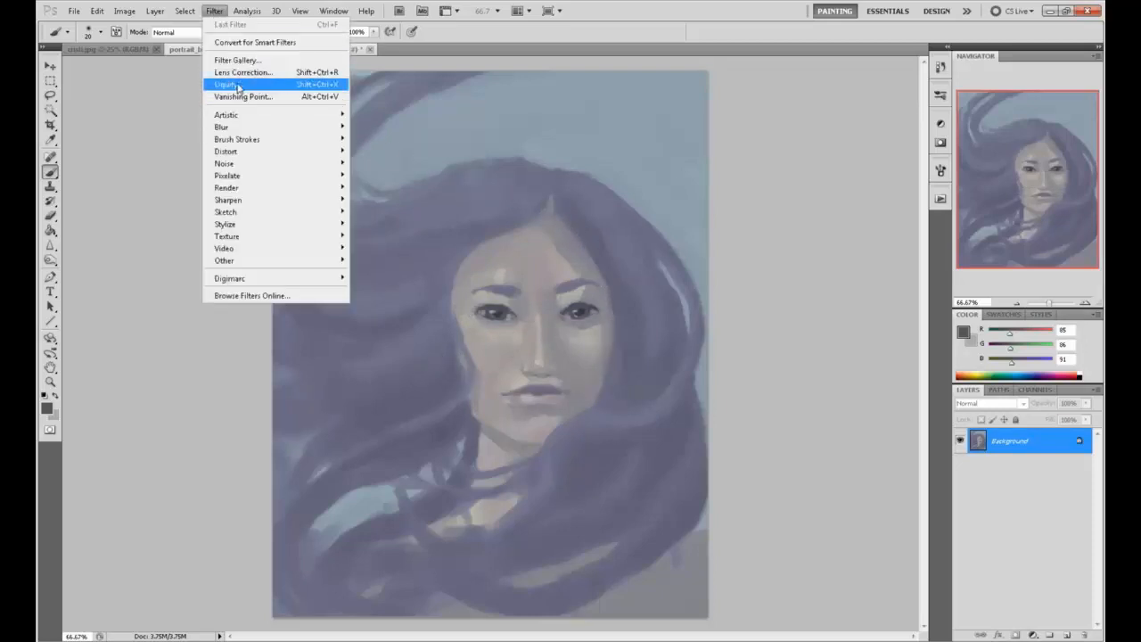
pyautogui.click(267, 84)
pyautogui.click(1045, 106)
pyautogui.moveTo(986, 120); pyautogui.dragTo(991, 121)
pyautogui.moveTo(589, 296); pyautogui.dragTo(584, 296)
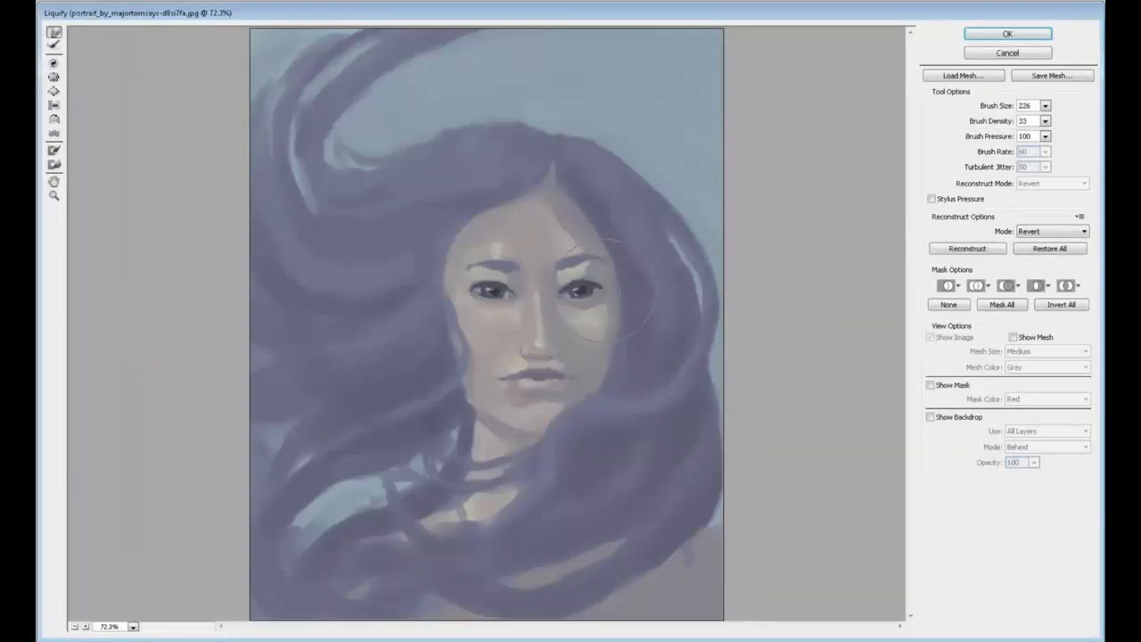
# Reshape the portrait's eyes, mouth and jaw with Liquify, narrowing the mouth, and apply the distortion.
pyautogui.moveTo(503, 293)
pyautogui.mouseDown()
pyautogui.moveTo(477, 296)
pyautogui.moveTo(482, 308)
pyautogui.moveTo(499, 314)
pyautogui.moveTo(522, 263)
pyautogui.moveTo(614, 256)
pyautogui.mouseUp()
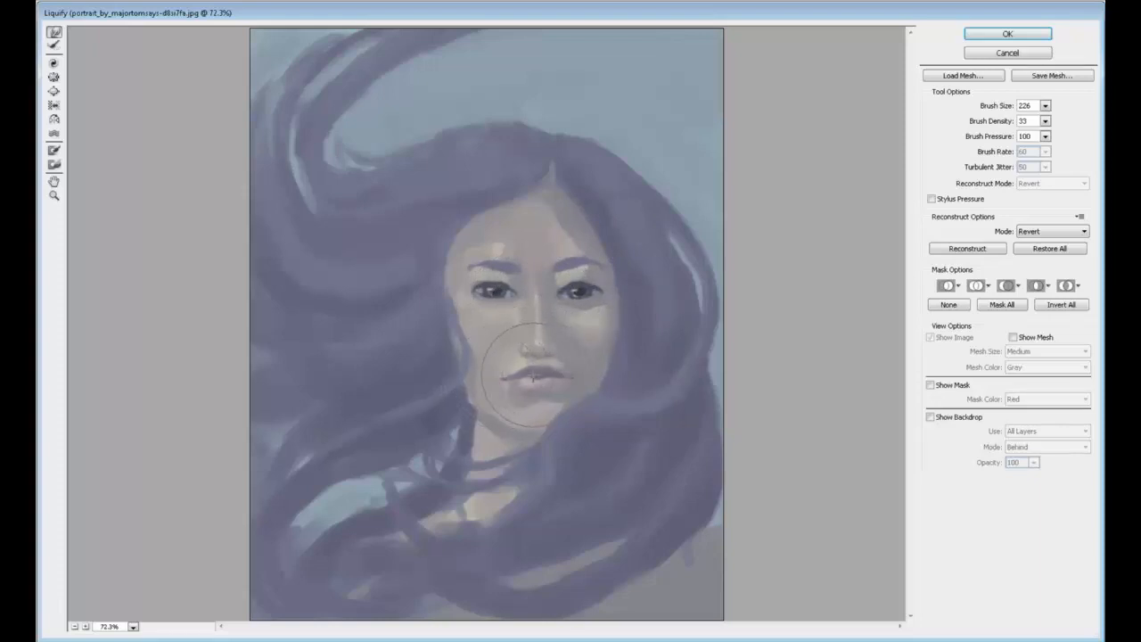
pyautogui.click(54, 77)
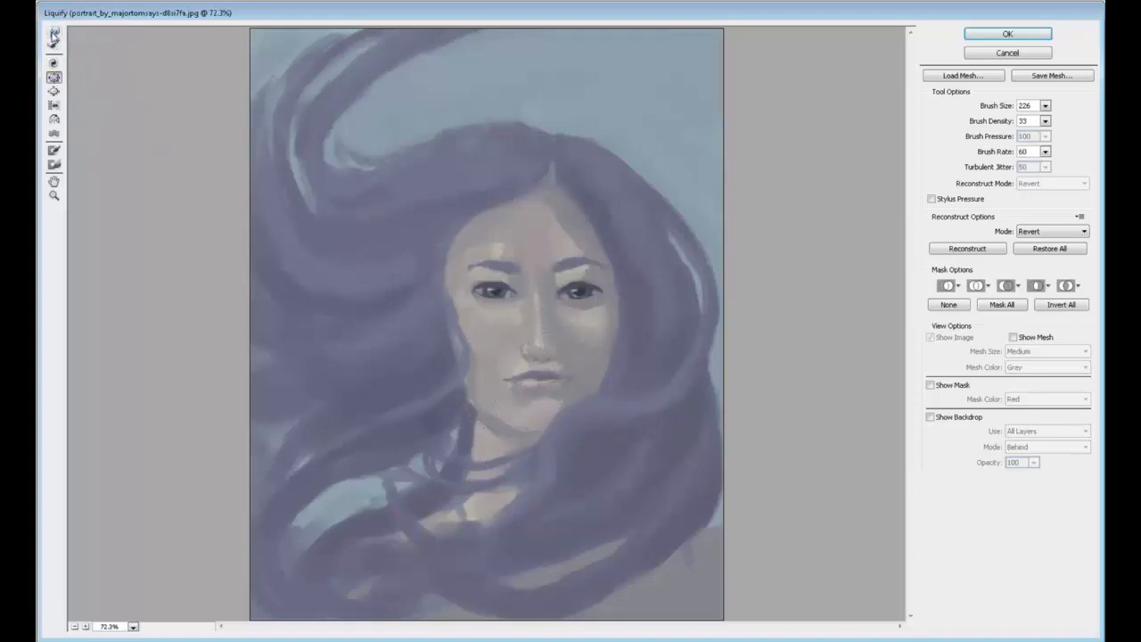
pyautogui.click(53, 32)
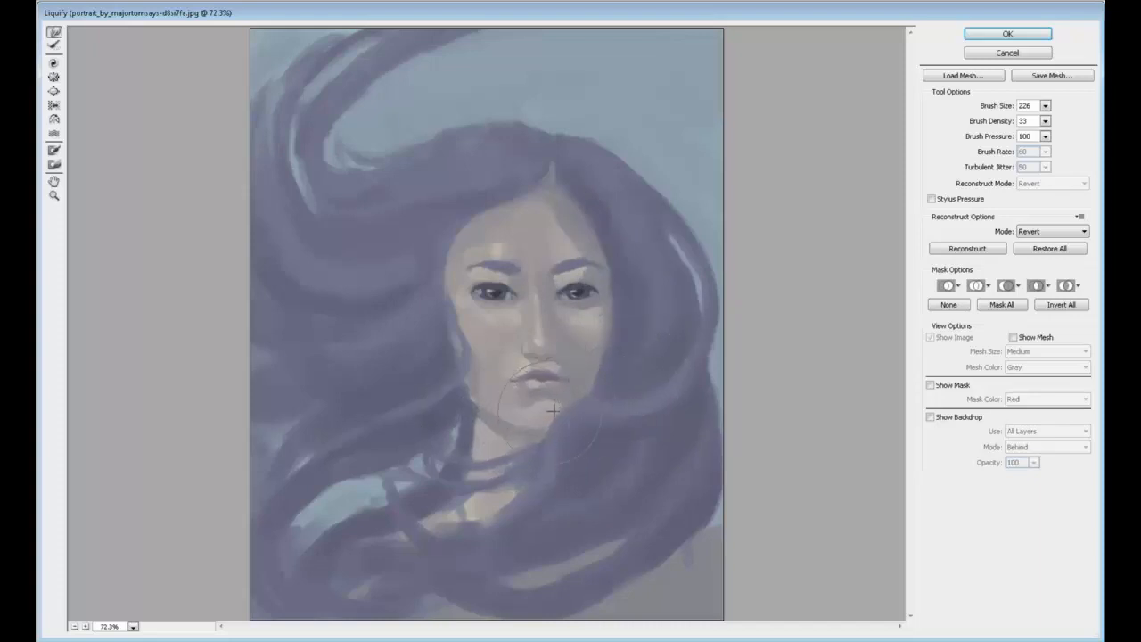
pyautogui.click(1030, 37)
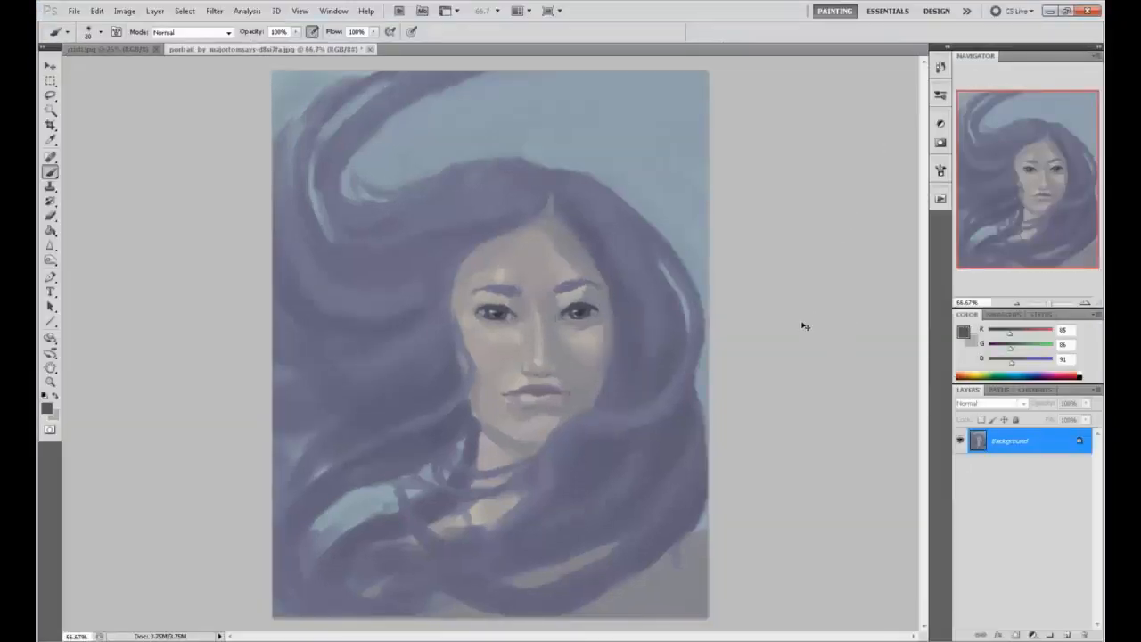
# Compare the portrait's face before and after the Liquify changes by repeatedly undoing and redoing them.
pyautogui.hotkey('ctrl', 'z')
pyautogui.hotkey('ctrl', 'z')
pyautogui.hotkey('ctrl', 'z')
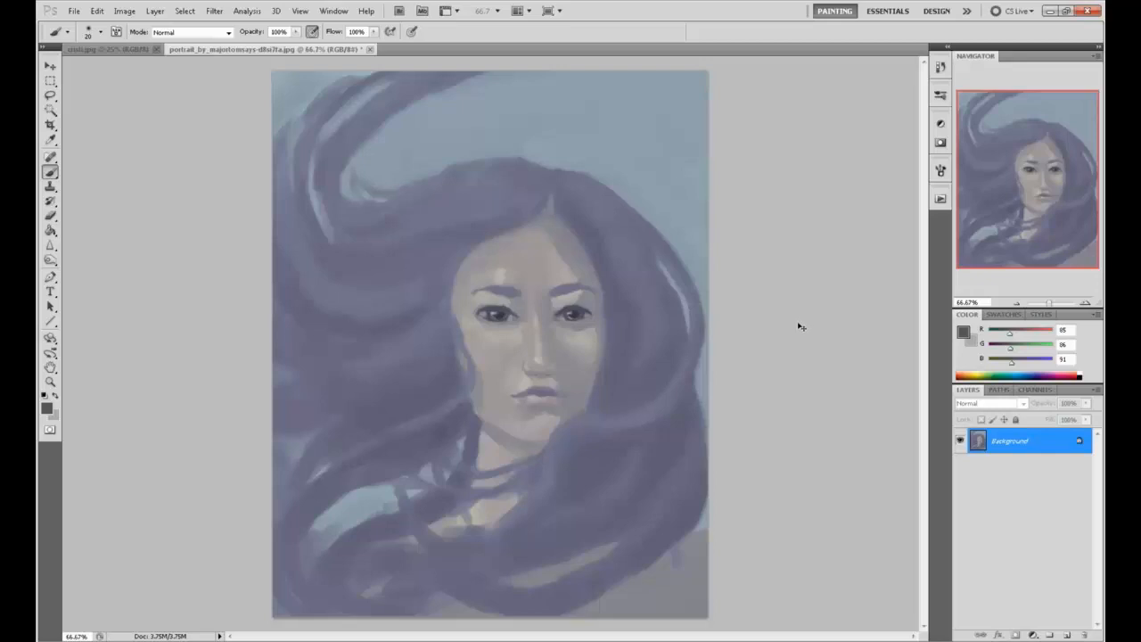
pyautogui.hotkey('ctrl', 'z')
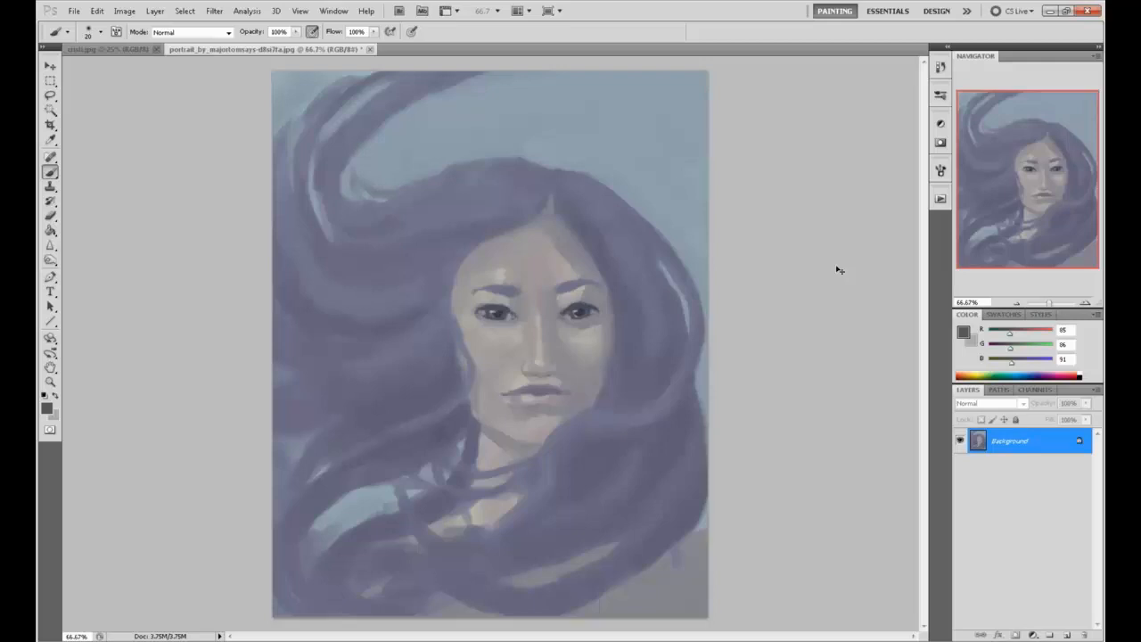
pyautogui.hotkey('ctrl', 'z')
pyautogui.hotkey('ctrl', 'z')
pyautogui.hotkey('ctrl', 'z')
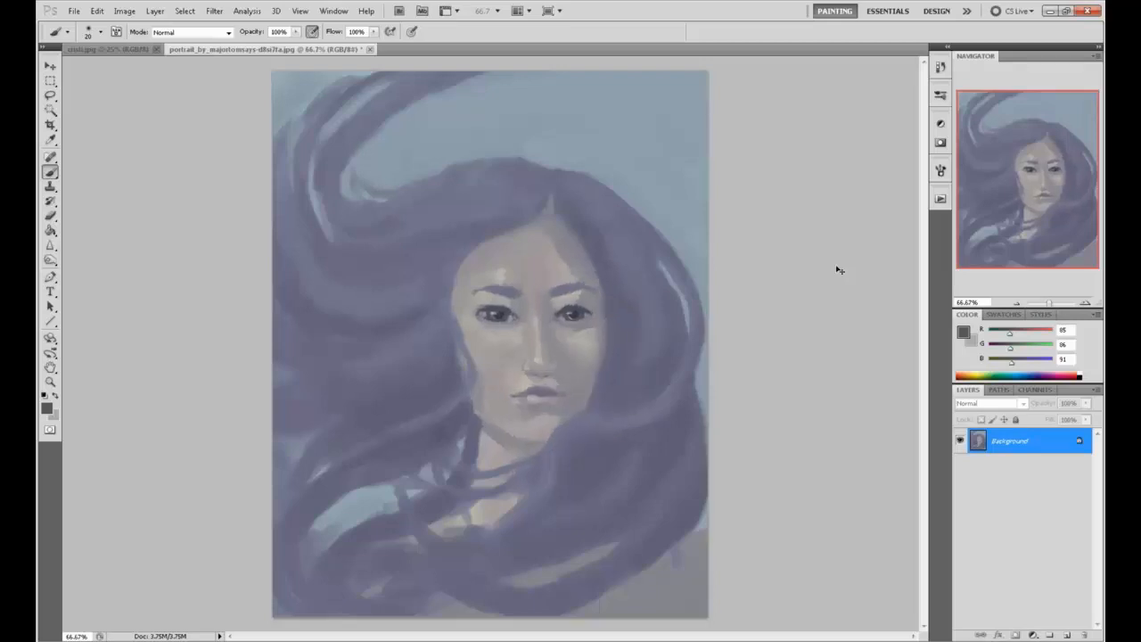
pyautogui.hotkey('ctrl', 'z')
pyautogui.hotkey('ctrl', 'z')
pyautogui.hotkey('ctrl', 'z')
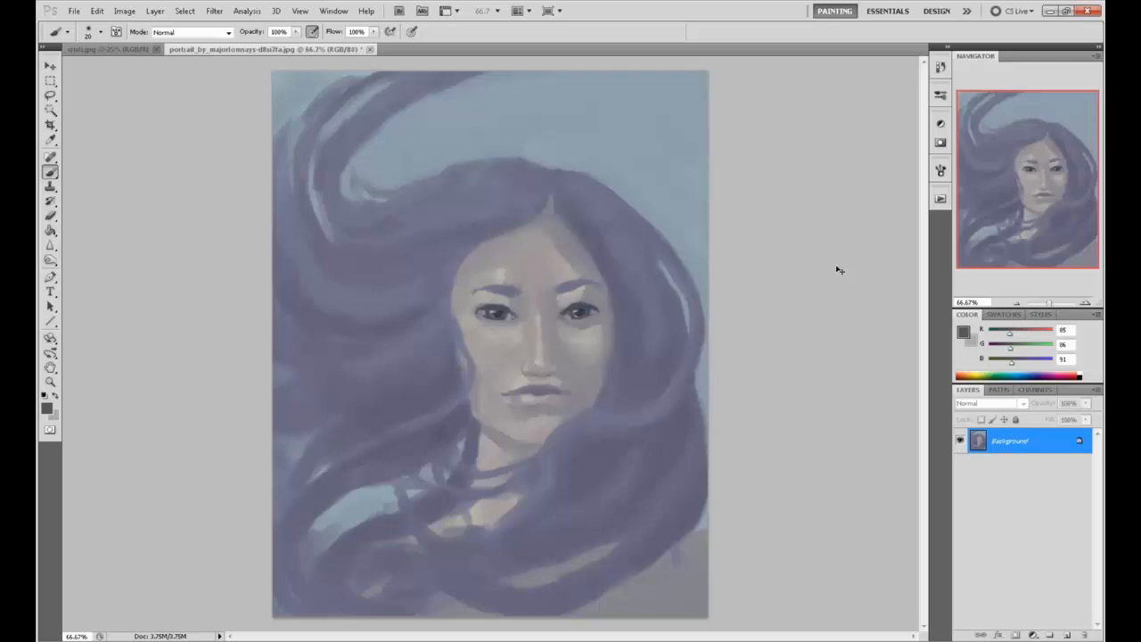
pyautogui.hotkey('ctrl', 'z')
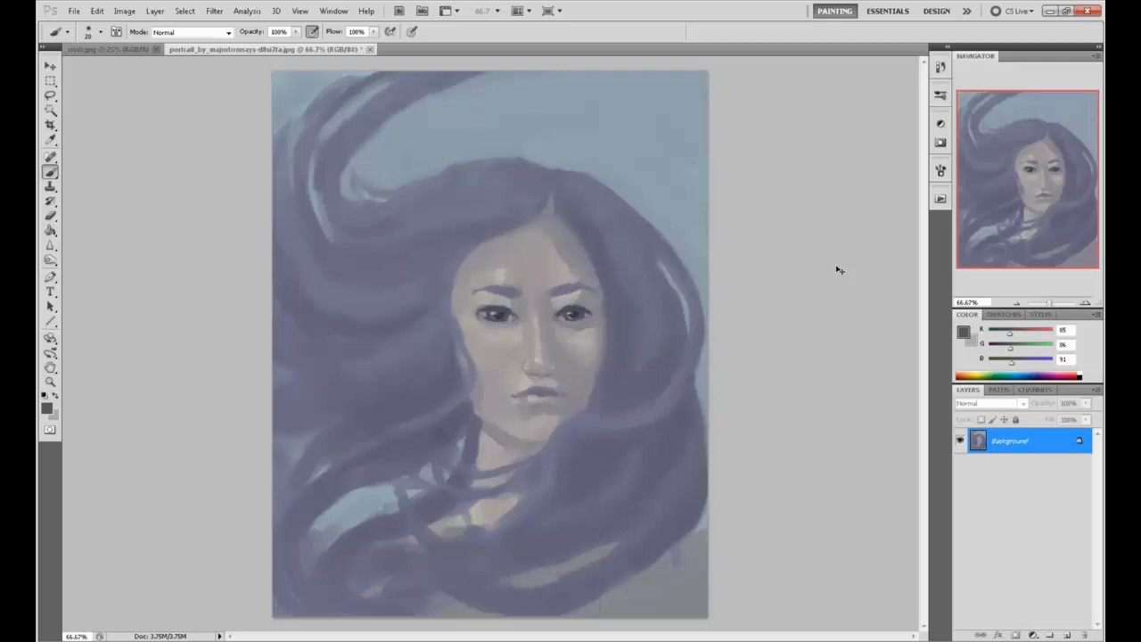
pyautogui.hotkey('ctrl', 'z')
pyautogui.hotkey('ctrl', 'z')
# Add a new layer above the background and set the foreground colour to dark blue, RGB 19, 33, 105.
pyautogui.click(1066, 634)
pyautogui.click(989, 402)
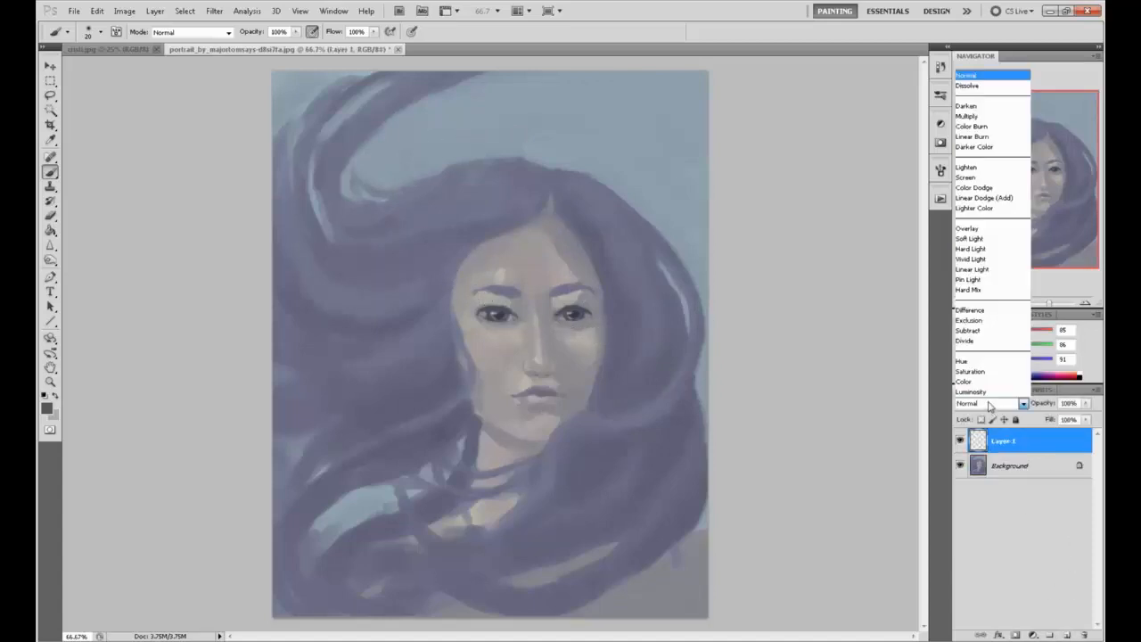
pyautogui.click(859, 449)
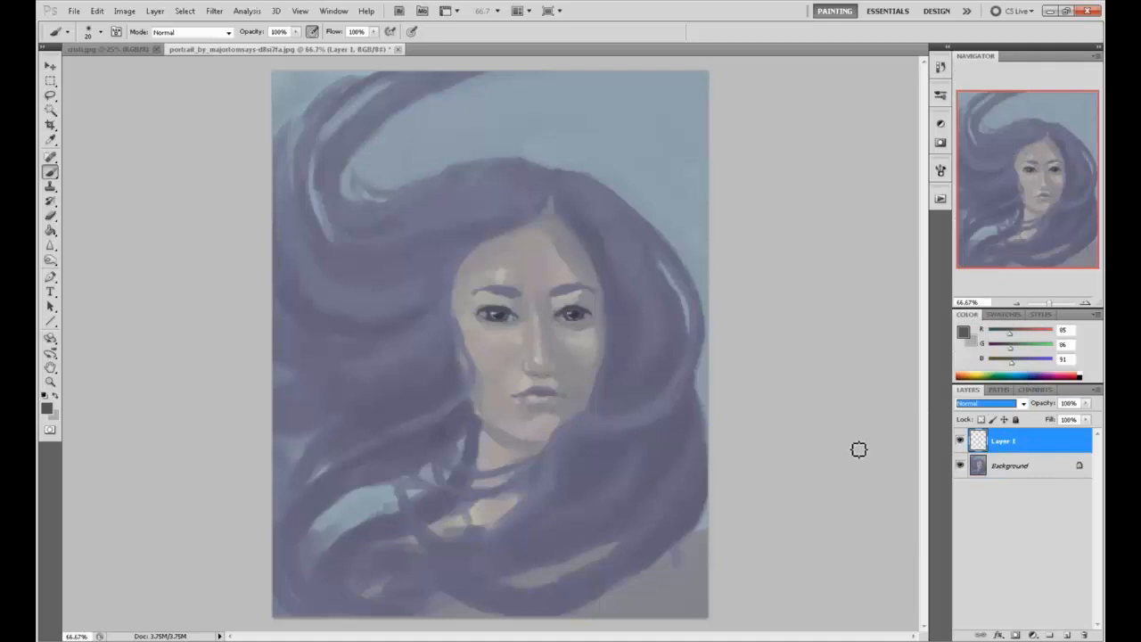
pyautogui.click(966, 331)
pyautogui.click(886, 377)
pyautogui.moveTo(886, 377)
pyautogui.mouseDown()
pyautogui.moveTo(891, 359)
pyautogui.moveTo(883, 374)
pyautogui.mouseUp()
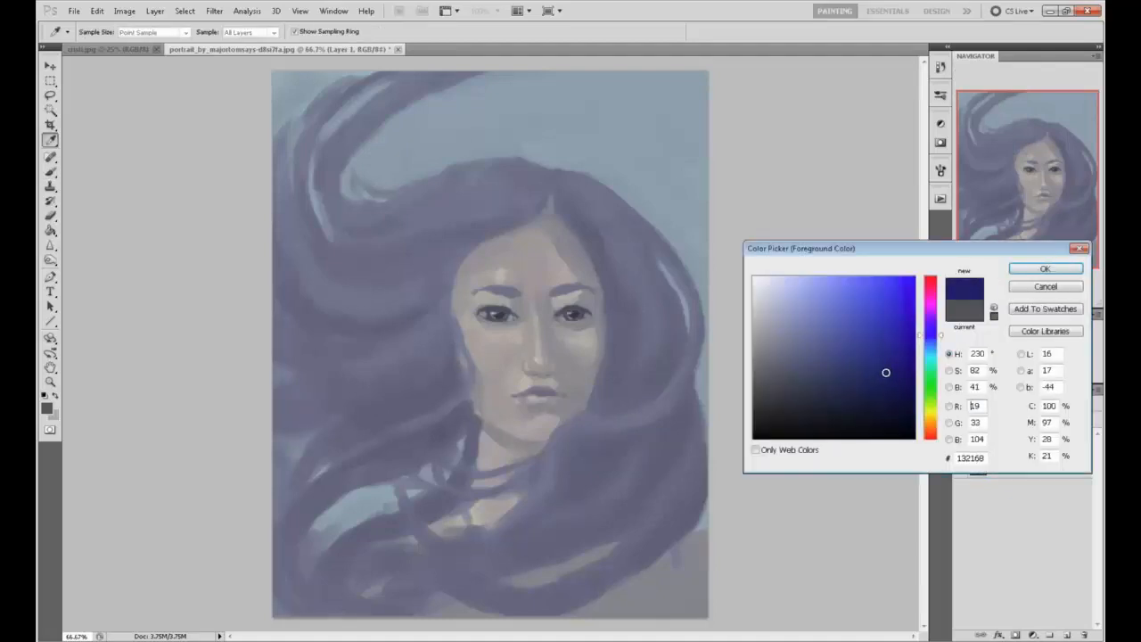
pyautogui.click(1045, 268)
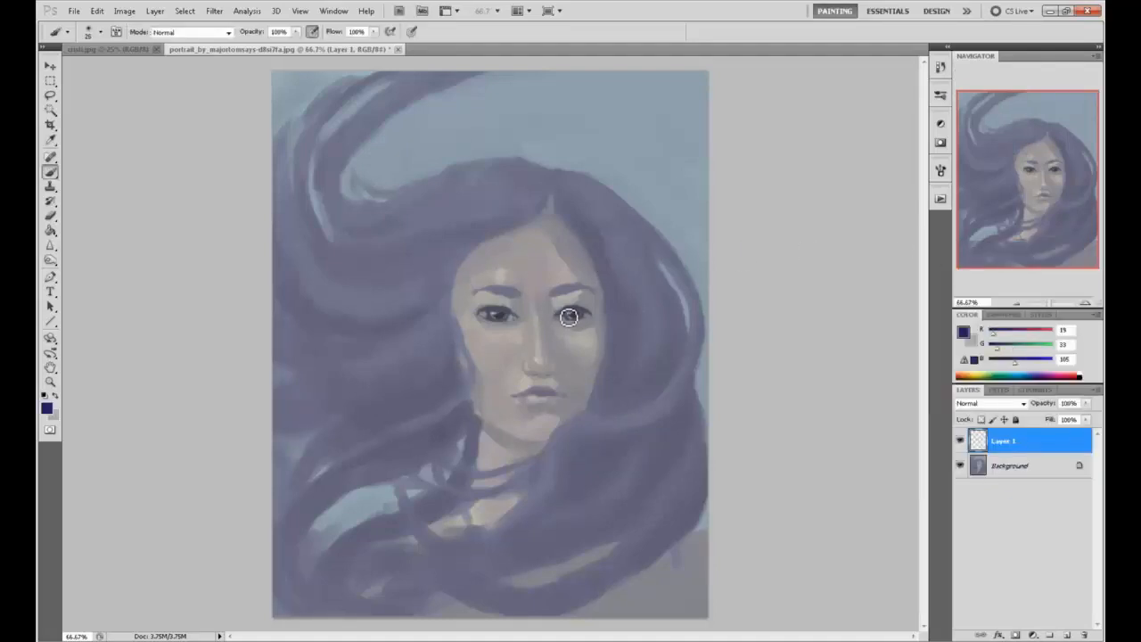
# Paint the irises of both eyes dark blue on the new layer, adjusting the brush size for the larger strokes.
pyautogui.moveTo(500, 315); pyautogui.dragTo(502, 315)
pyautogui.moveTo(576, 316); pyautogui.dragTo(576, 316)
pyautogui.press(']')
pyautogui.press(']')
pyautogui.press(']')
pyautogui.moveTo(500, 313); pyautogui.dragTo(497, 313)
# Mark the nostrils and the corners of the mouth in dark blue with a smaller brush.
pyautogui.press('[')
pyautogui.press('[')
pyautogui.press('[')
pyautogui.press('[')
pyautogui.moveTo(532, 373); pyautogui.dragTo(536, 374)
# Refine the shape of both nostrils with colours sampled from the nose area.
pyautogui.hotkey('ctrl', '+')
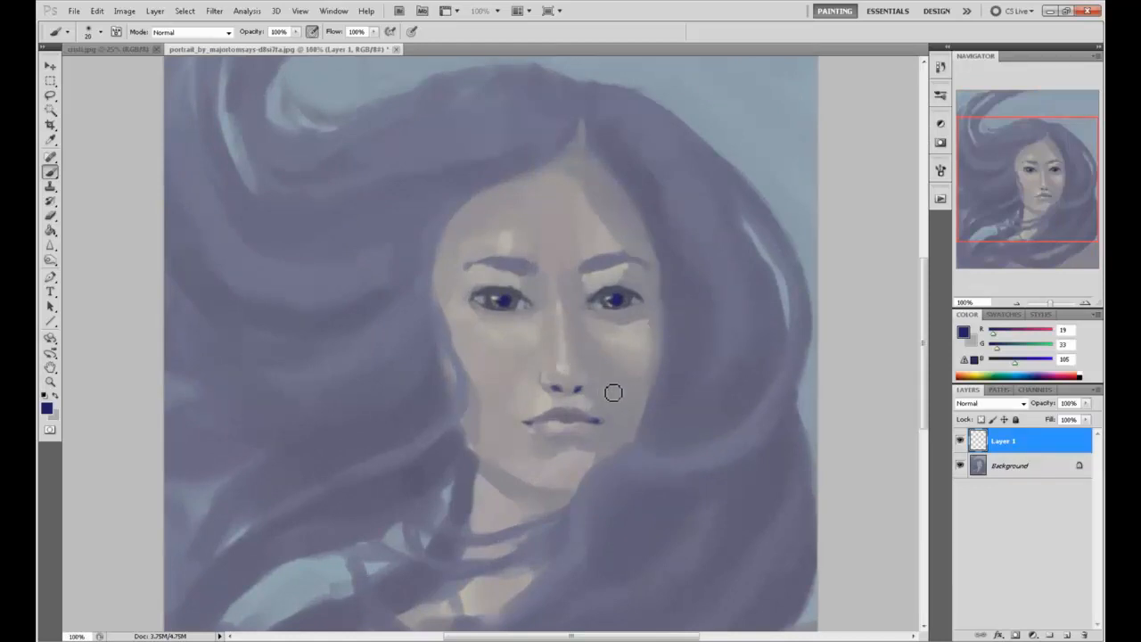
pyautogui.keyDown('alt'); pyautogui.click(579, 390); pyautogui.keyUp('alt')
pyautogui.press('[')
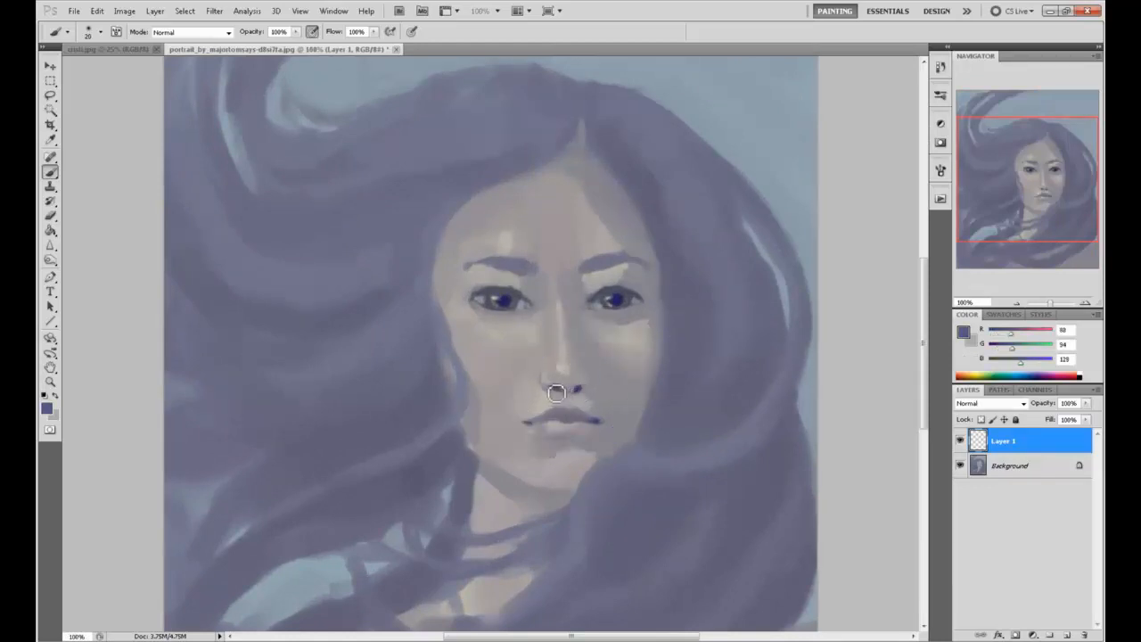
pyautogui.keyDown('alt'); pyautogui.click(566, 391); pyautogui.keyUp('alt')
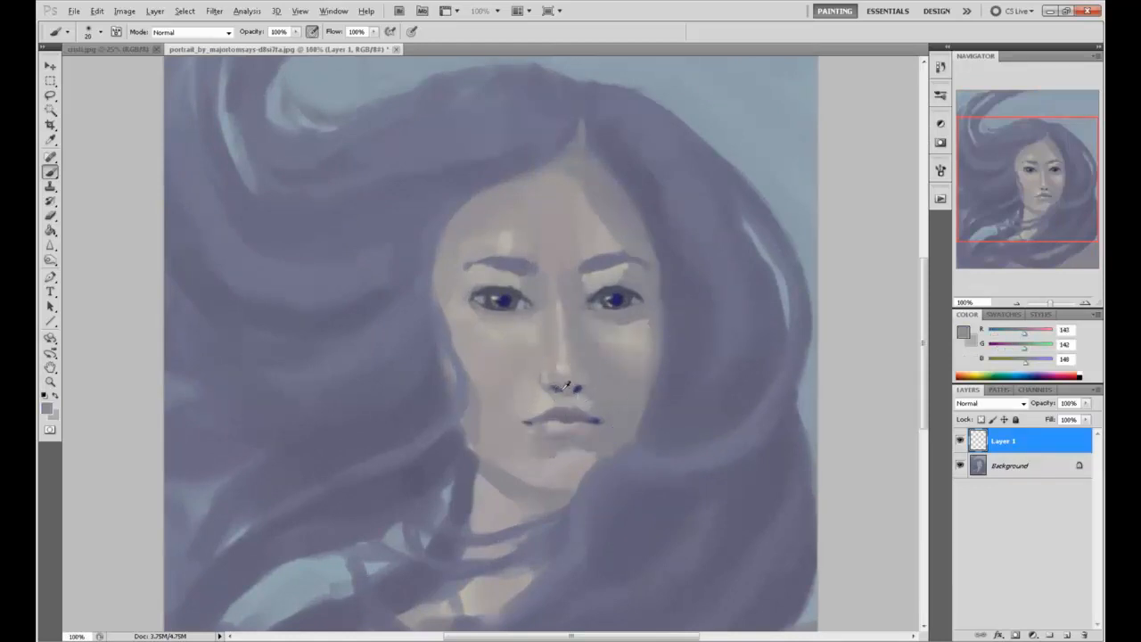
pyautogui.keyDown('alt'); pyautogui.click(556, 393); pyautogui.keyUp('alt')
pyautogui.keyDown('alt'); pyautogui.click(572, 396); pyautogui.keyUp('alt')
pyautogui.keyDown('alt'); pyautogui.click(579, 388); pyautogui.keyUp('alt')
pyautogui.keyDown('alt'); pyautogui.click(580, 390); pyautogui.keyUp('alt')
pyautogui.keyDown('alt'); pyautogui.click(579, 389); pyautogui.keyUp('alt')
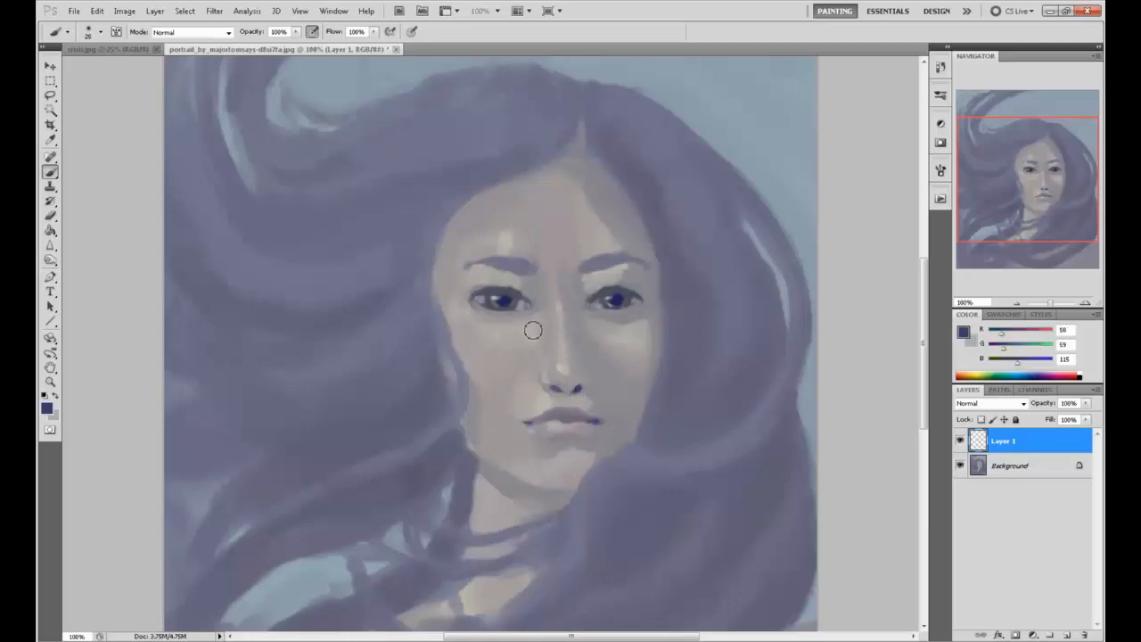
# Paint a bluish shadow along the underside of the nose and its wings using sampled dark tones.
pyautogui.keyDown('alt'); pyautogui.click(576, 394); pyautogui.keyUp('alt')
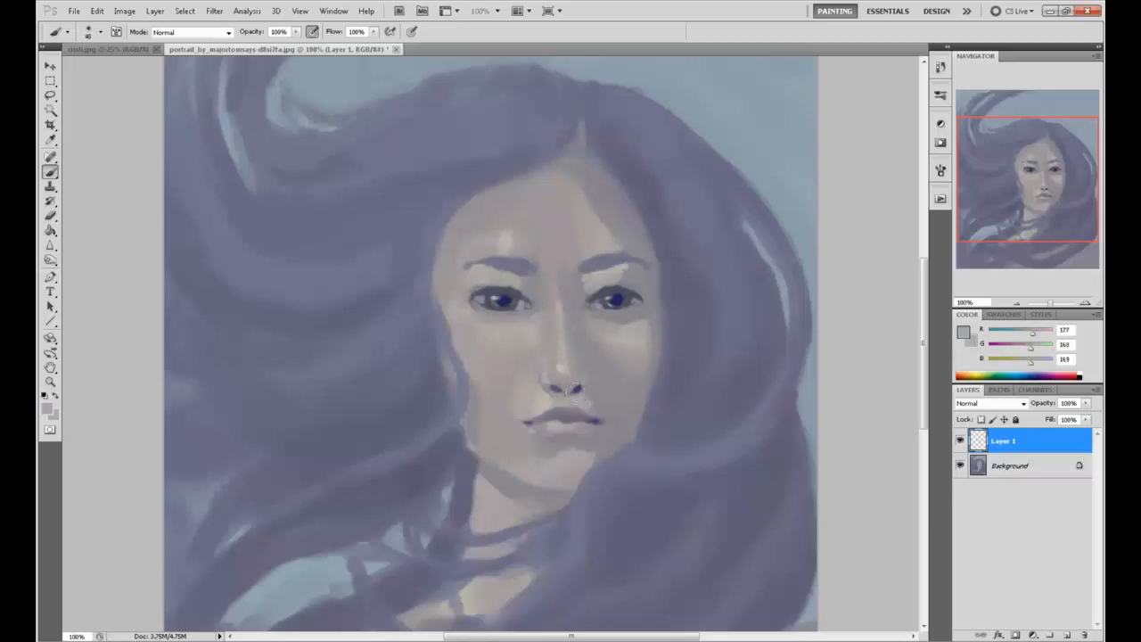
pyautogui.keyDown('alt'); pyautogui.click(576, 383); pyautogui.keyUp('alt')
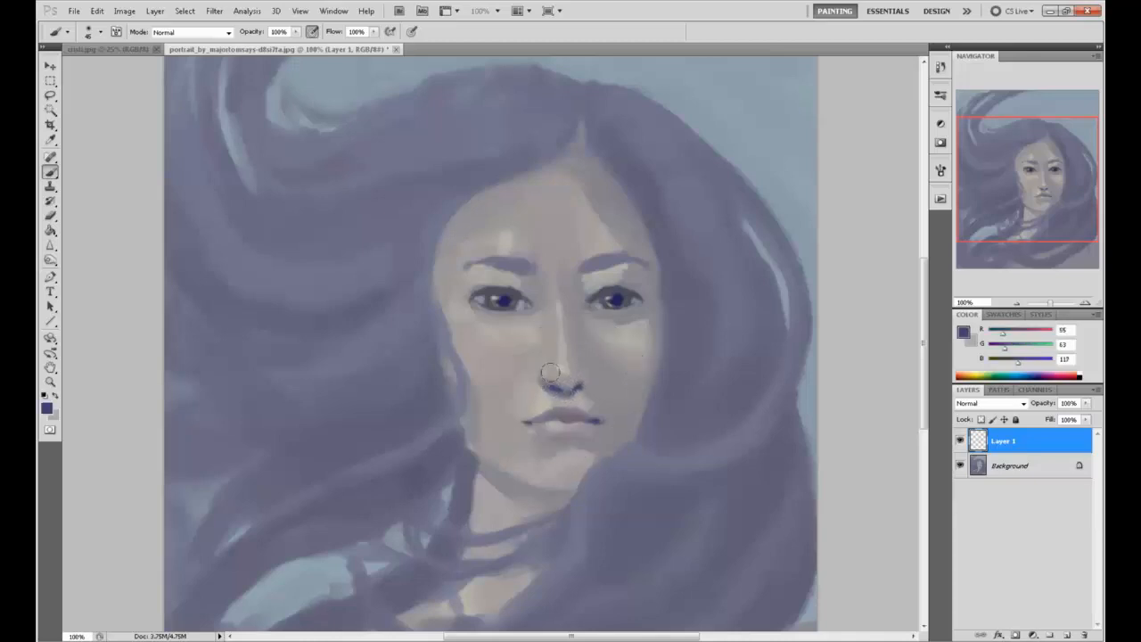
pyautogui.keyDown('alt'); pyautogui.click(575, 396); pyautogui.keyUp('alt')
pyautogui.keyDown('alt'); pyautogui.click(576, 386); pyautogui.keyUp('alt')
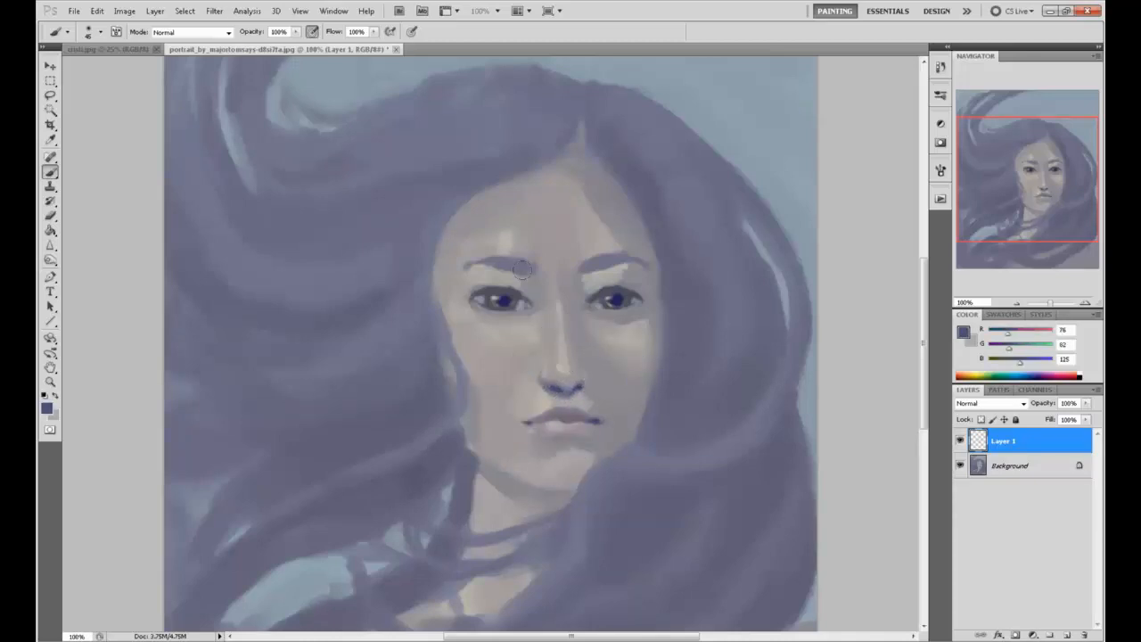
pyautogui.keyDown('alt'); pyautogui.click(557, 392); pyautogui.keyUp('alt')
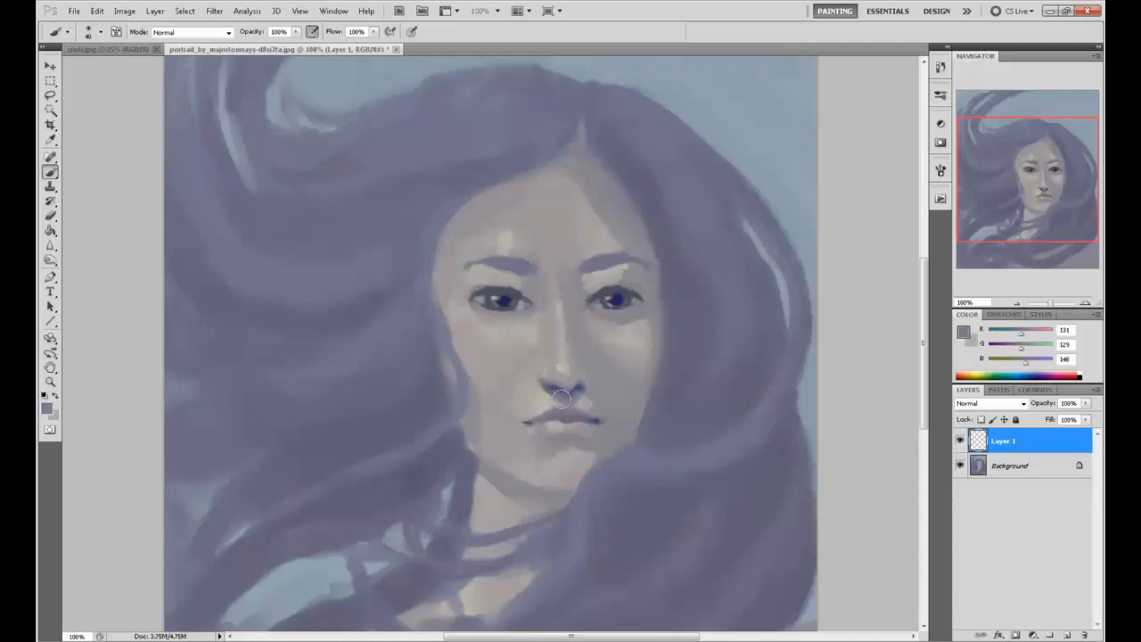
# Clean up the lower edge of the nose and shade the groove above the upper lip with sampled tones.
pyautogui.keyDown('alt'); pyautogui.click(554, 392); pyautogui.keyUp('alt')
pyautogui.keyDown('alt'); pyautogui.click(554, 392); pyautogui.keyUp('alt')
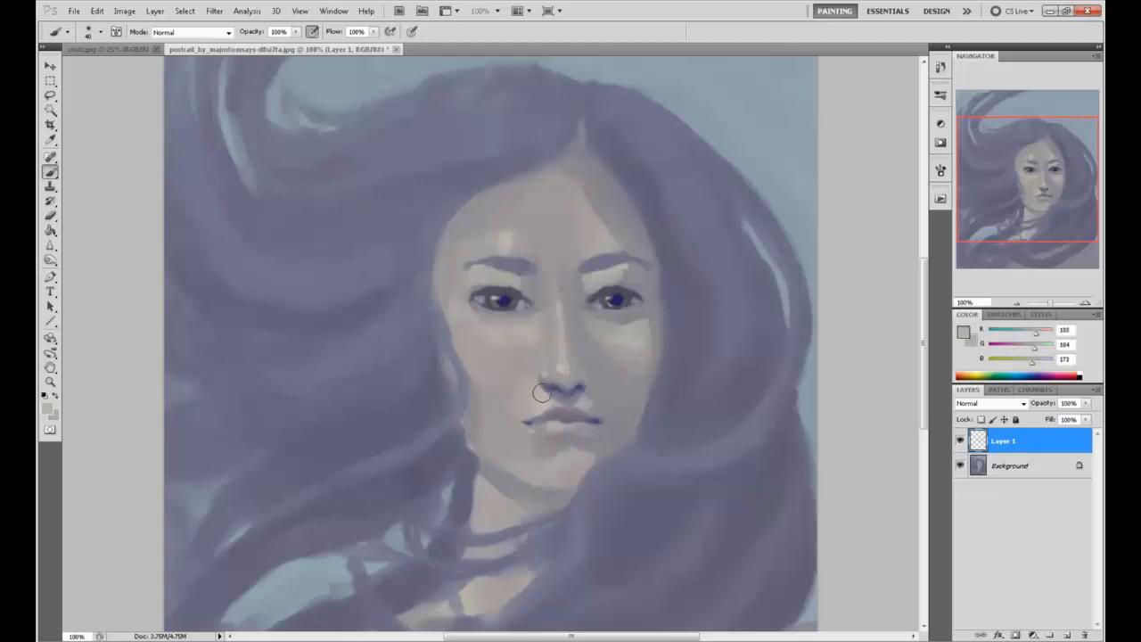
pyautogui.keyDown('alt'); pyautogui.click(574, 395); pyautogui.keyUp('alt')
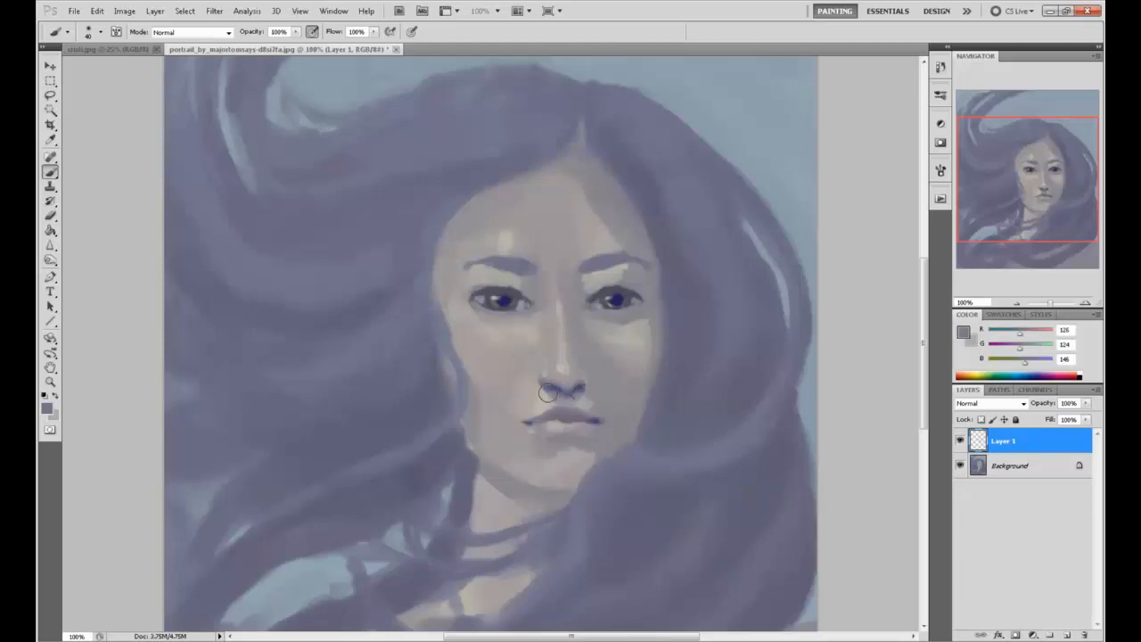
pyautogui.keyDown('alt'); pyautogui.click(585, 398); pyautogui.keyUp('alt')
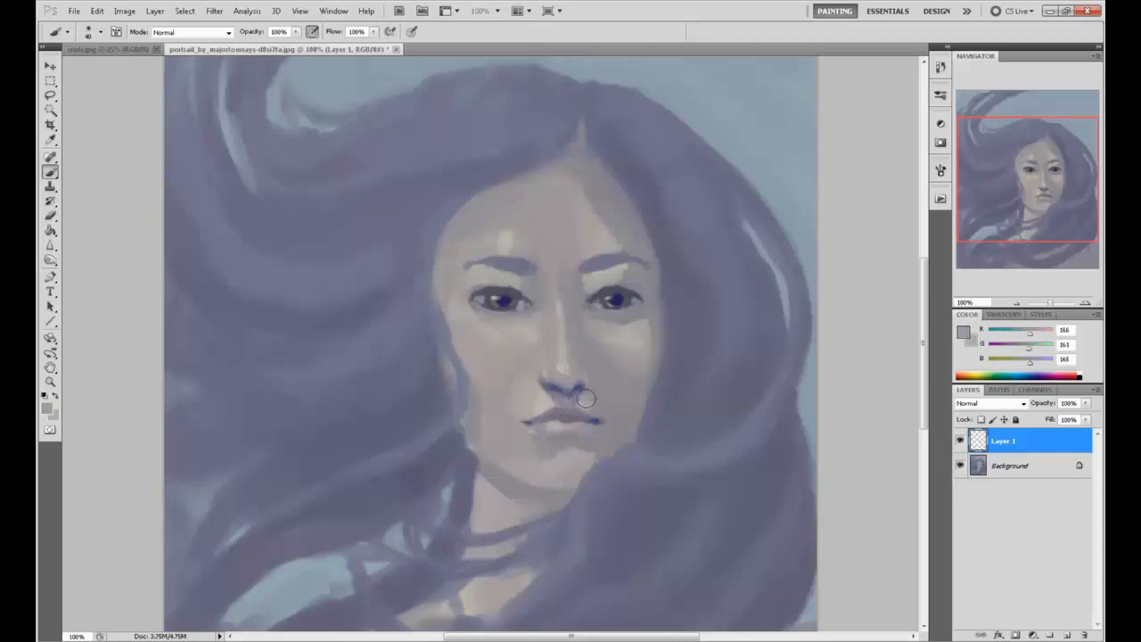
# Blend the skin beside the nostrils and above the mouth with sampled skin tones and a size 60 brush.
pyautogui.keyDown('alt'); pyautogui.click(545, 389); pyautogui.keyUp('alt')
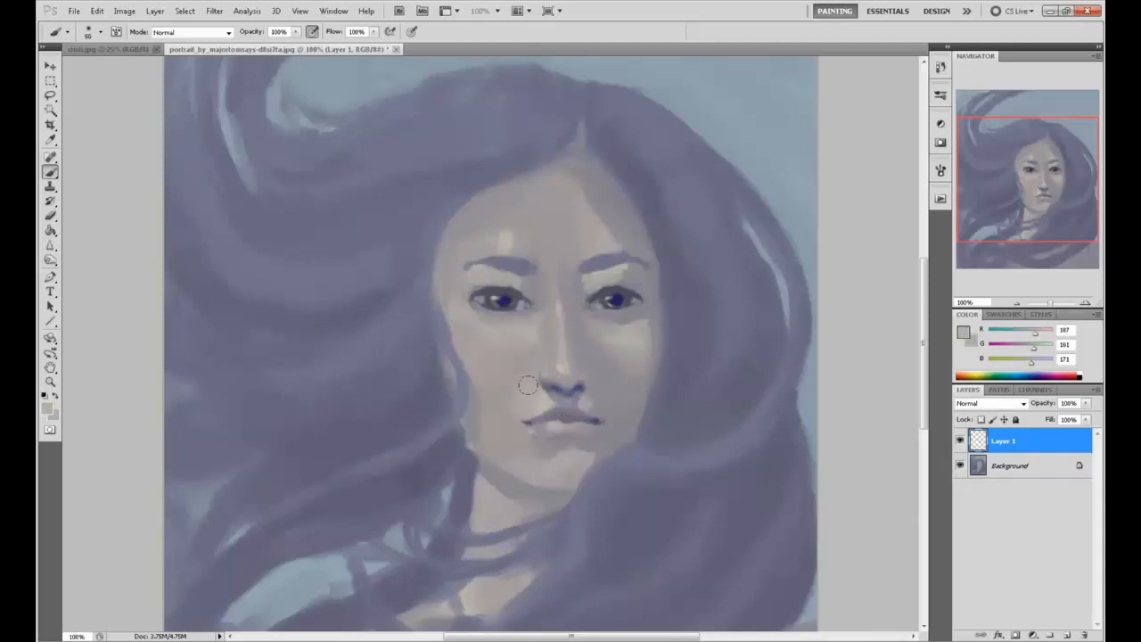
pyautogui.keyDown('alt'); pyautogui.click(591, 399); pyautogui.keyUp('alt')
pyautogui.keyDown('alt'); pyautogui.click(613, 394); pyautogui.keyUp('alt')
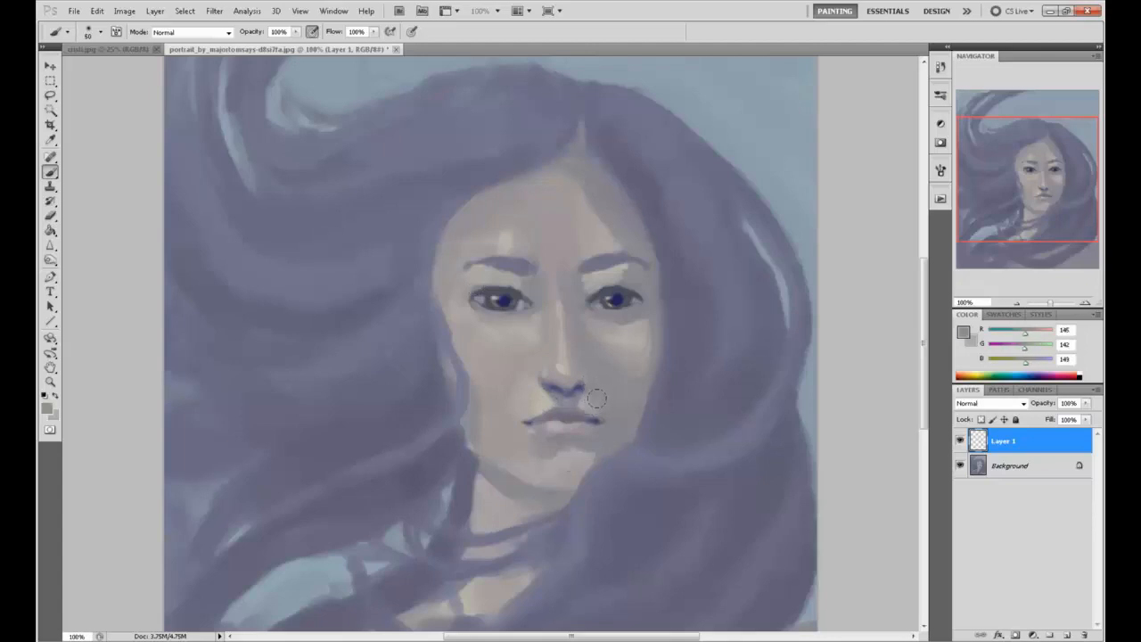
pyautogui.keyDown('alt'); pyautogui.click(590, 391); pyautogui.keyUp('alt')
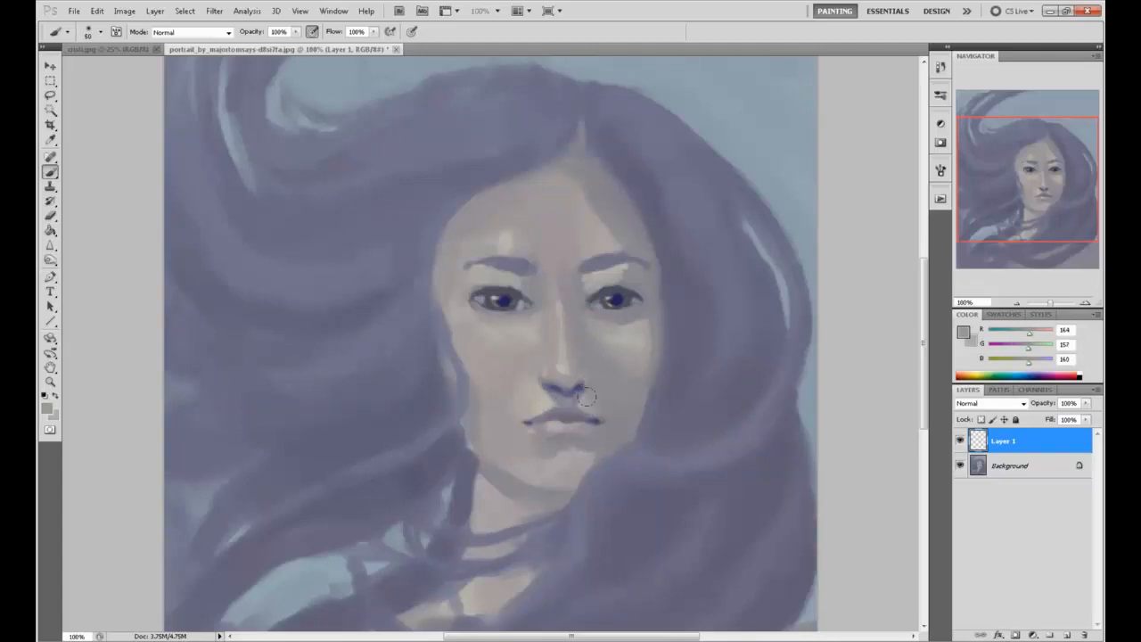
pyautogui.keyDown('alt'); pyautogui.click(534, 399); pyautogui.keyUp('alt')
# Smooth the cheek on the hair-swept left side of the face with sampled skin tones and a size 100 brush.
pyautogui.press(']')
pyautogui.press(']')
pyautogui.press(']')
pyautogui.press(']')
pyautogui.press(']')
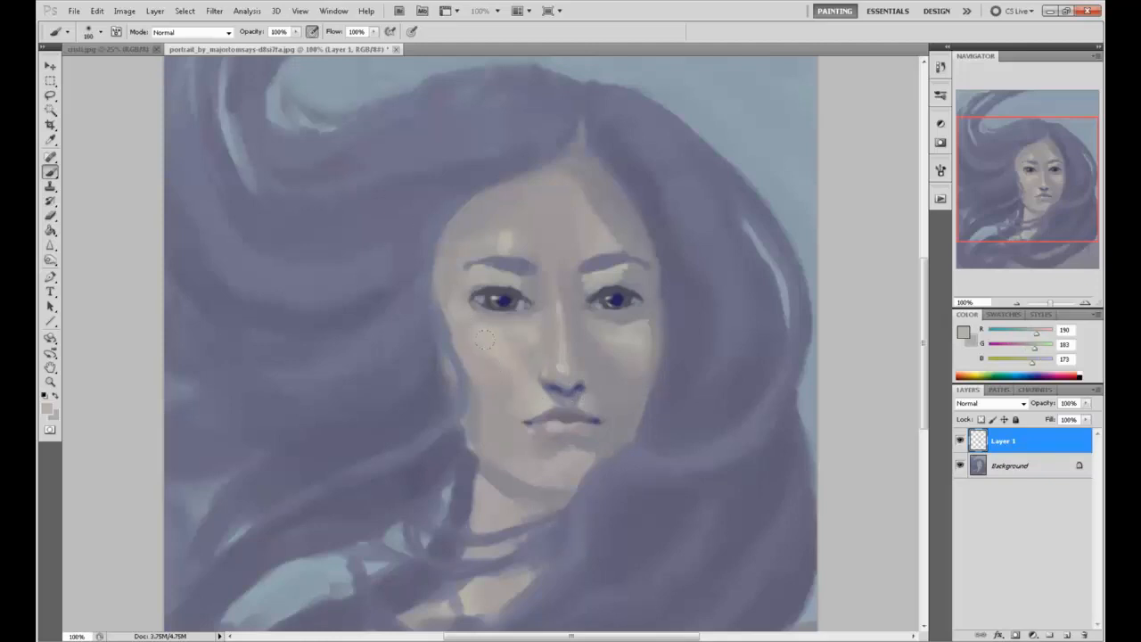
pyautogui.keyDown('alt'); pyautogui.click(513, 388); pyautogui.keyUp('alt')
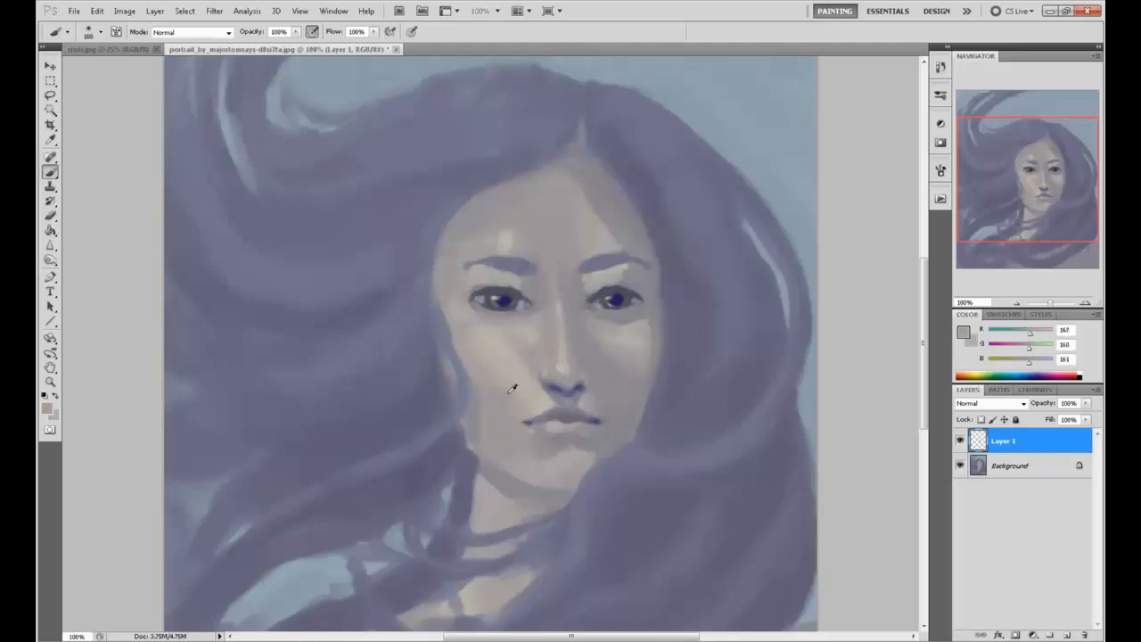
pyautogui.keyDown('alt'); pyautogui.click(506, 361); pyautogui.keyUp('alt')
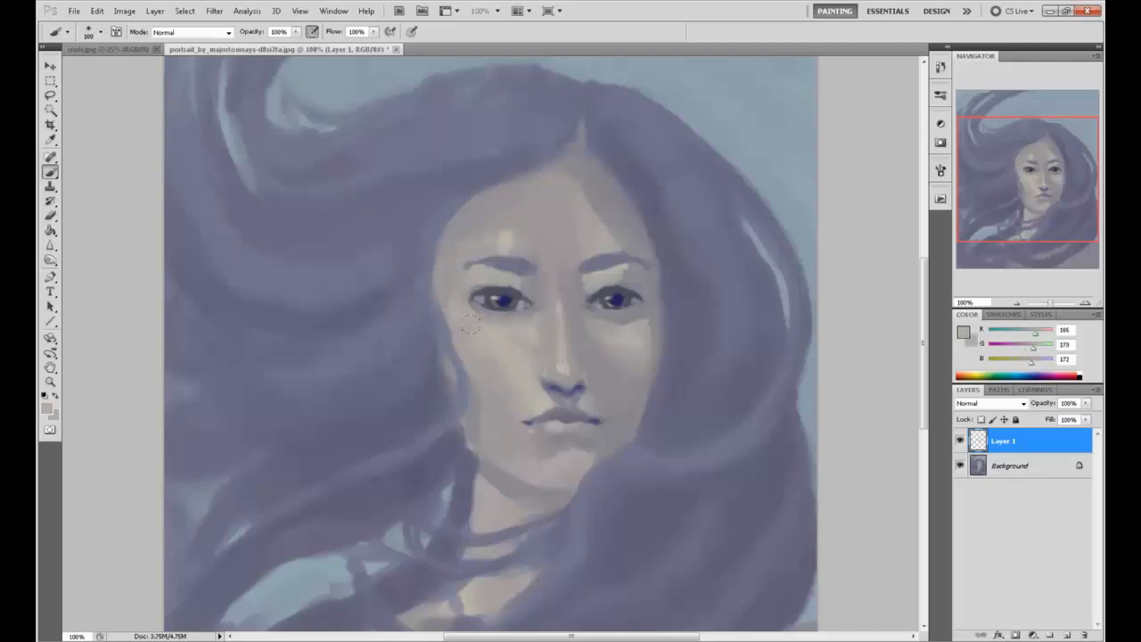
pyautogui.keyDown('alt'); pyautogui.click(513, 397); pyautogui.keyUp('alt')
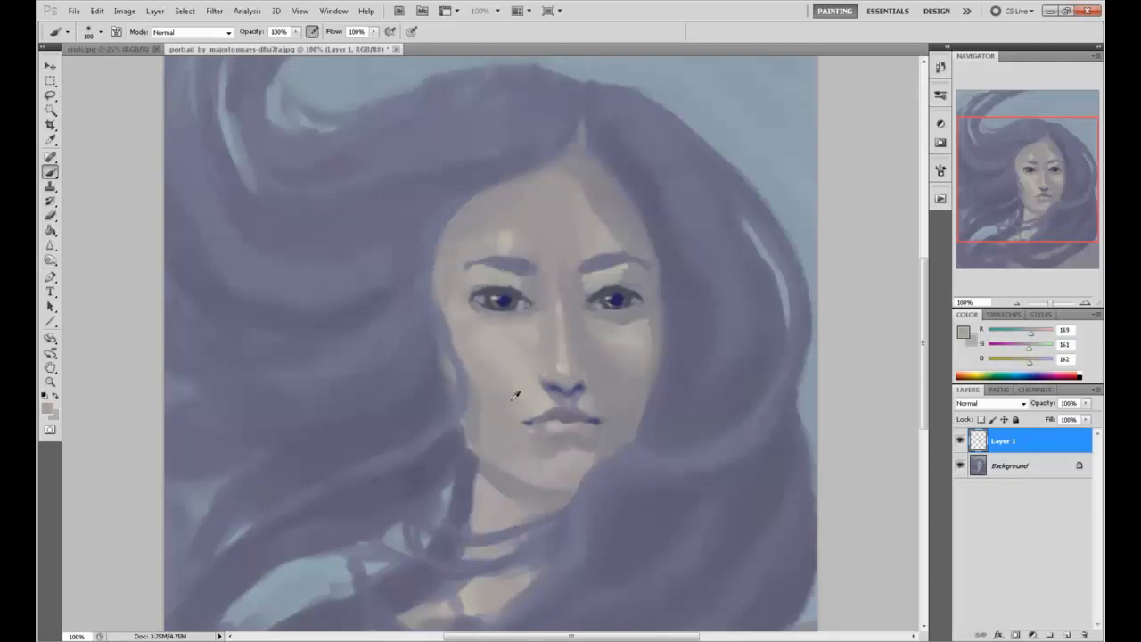
# Soften the opposite cheek, from below the eye toward the mouth, with sampled skin tones.
pyautogui.keyDown('alt'); pyautogui.click(615, 363); pyautogui.keyUp('alt')
pyautogui.keyDown('alt'); pyautogui.click(627, 343); pyautogui.keyUp('alt')
pyautogui.moveTo(617, 359)
pyautogui.mouseDown()
pyautogui.moveTo(614, 370)
pyautogui.moveTo(606, 358)
pyautogui.moveTo(606, 385)
pyautogui.mouseUp()
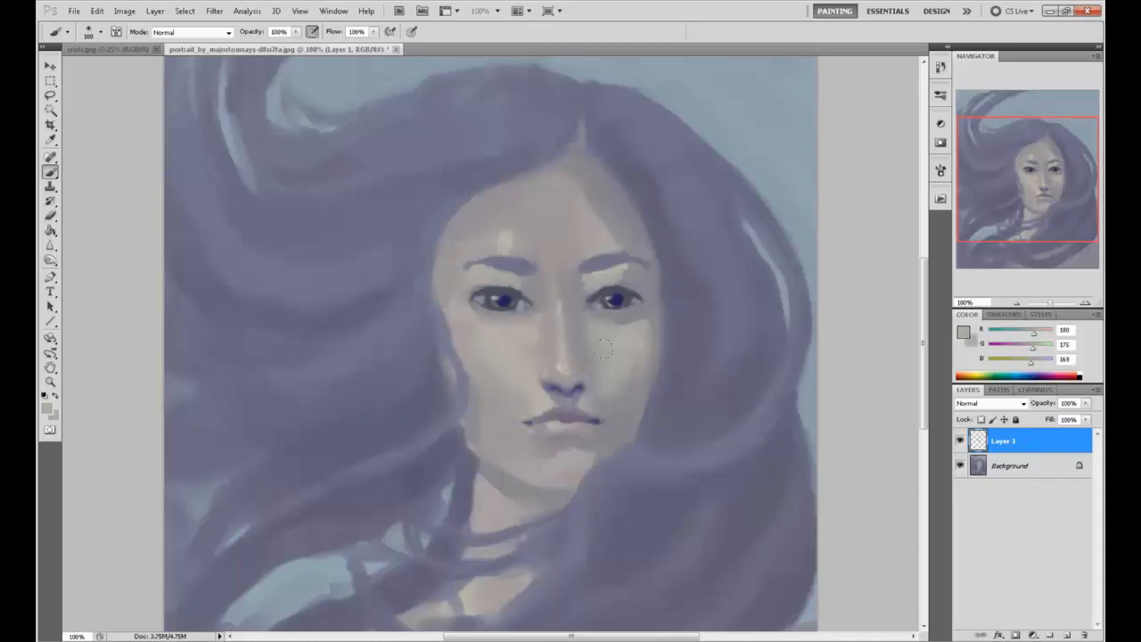
pyautogui.keyDown('alt'); pyautogui.click(593, 403); pyautogui.keyUp('alt')
# Repaint the bridge and side of the nose with sampled skin tones to soften the hard highlight.
pyautogui.keyDown('alt'); pyautogui.click(555, 348); pyautogui.keyUp('alt')
pyautogui.keyDown('alt'); pyautogui.click(577, 334); pyautogui.keyUp('alt')
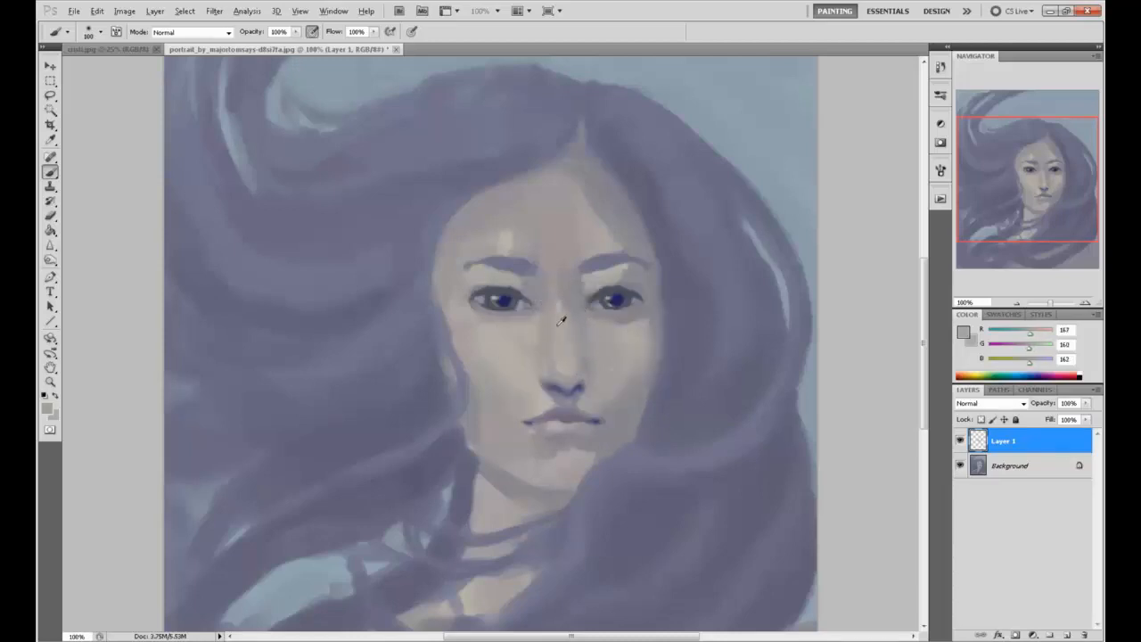
pyautogui.keyDown('alt'); pyautogui.click(561, 321); pyautogui.keyUp('alt')
pyautogui.keyDown('alt'); pyautogui.click(588, 351); pyautogui.keyUp('alt')
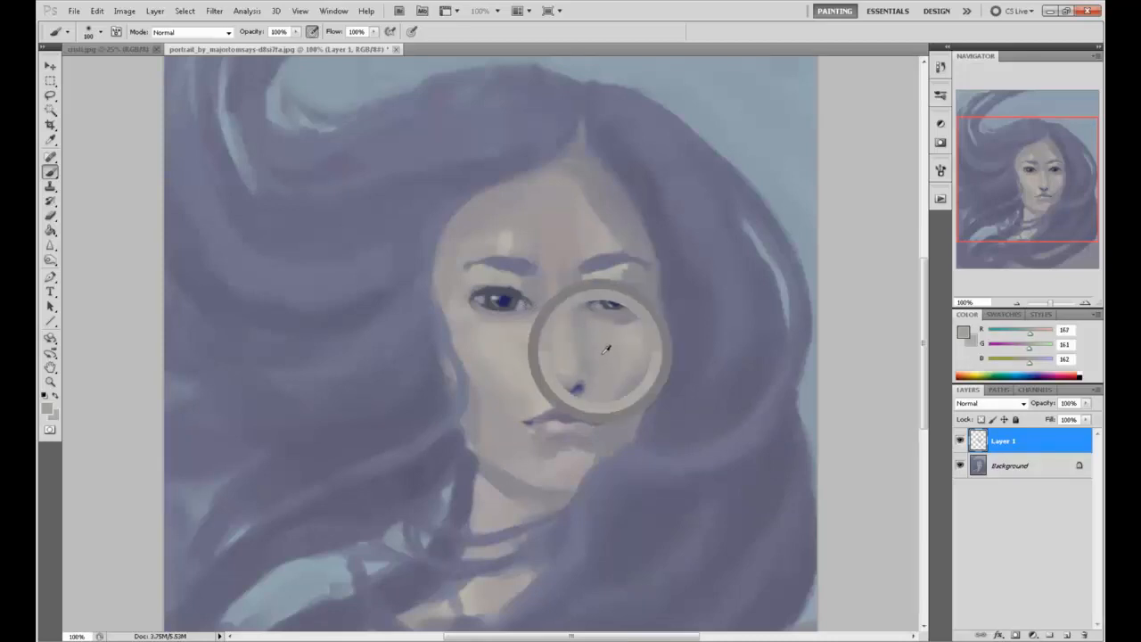
pyautogui.moveTo(623, 353); pyautogui.dragTo(618, 385)
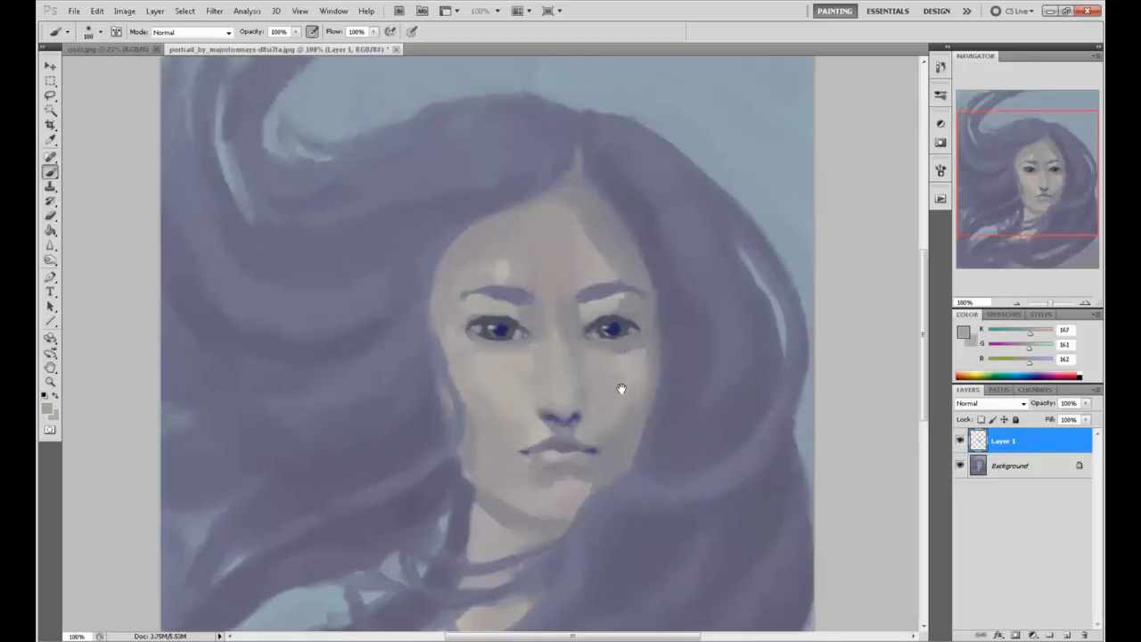
# Darken the inner parts of both eyebrows with a dark blue sampled from the eye, using the brush at 49% opacity.
pyautogui.keyDown('alt'); pyautogui.click(612, 322); pyautogui.keyUp('alt')
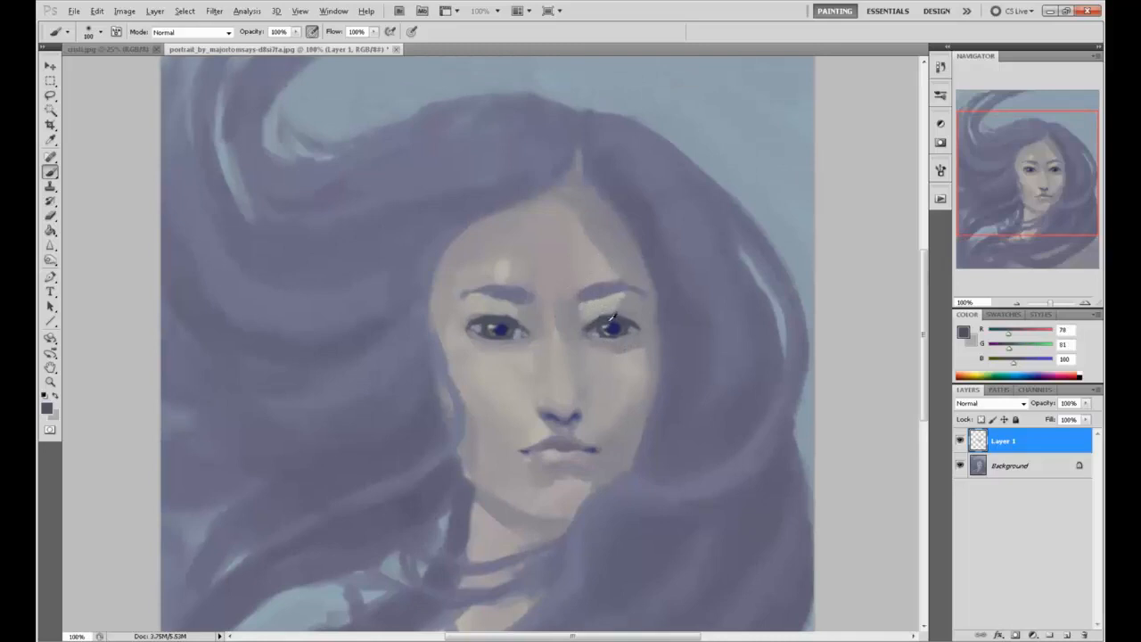
pyautogui.keyDown('alt'); pyautogui.click(613, 326); pyautogui.keyUp('alt')
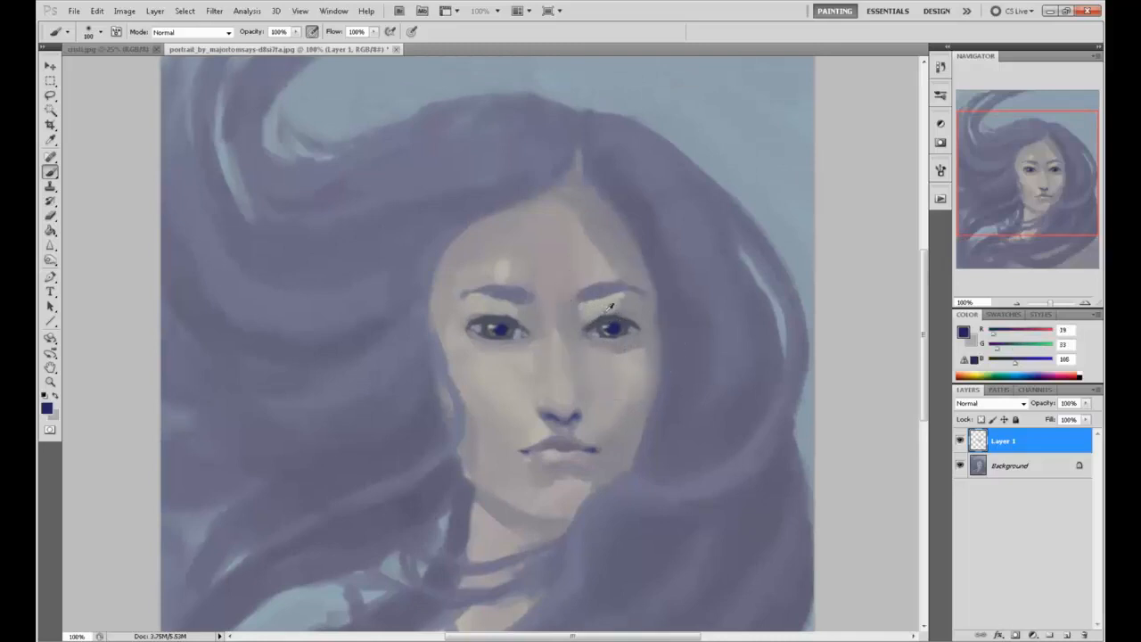
pyautogui.click(294, 31)
pyautogui.moveTo(297, 43); pyautogui.dragTo(264, 43)
pyautogui.moveTo(597, 287); pyautogui.dragTo(582, 301)
pyautogui.moveTo(495, 284); pyautogui.dragTo(504, 292)
pyautogui.hotkey('ctrl', '-')
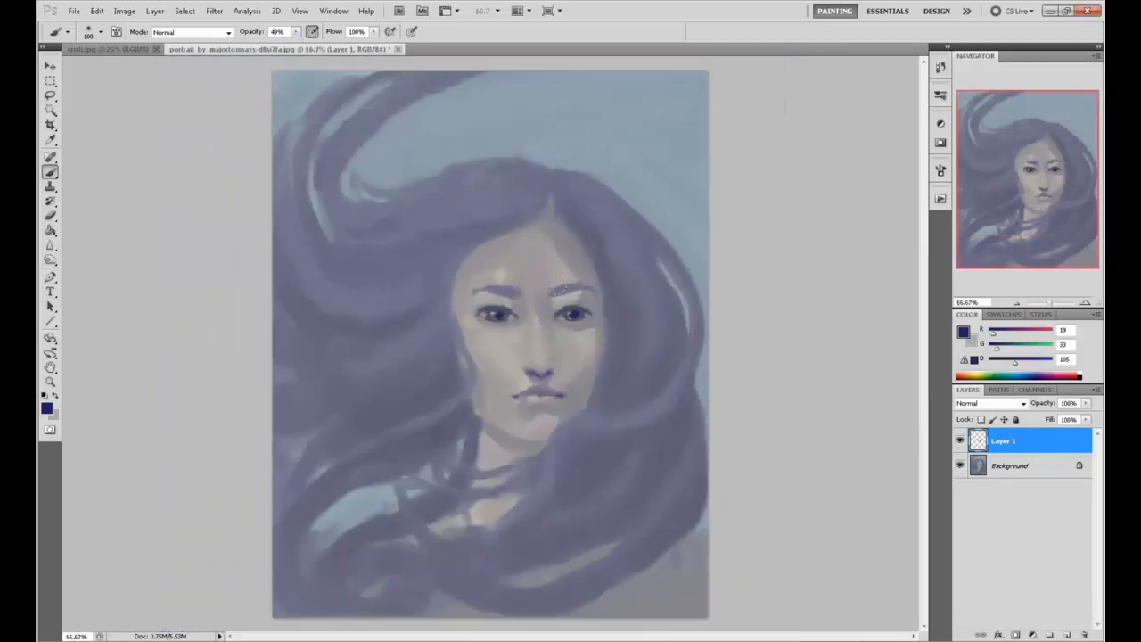
pyautogui.moveTo(488, 287); pyautogui.dragTo(519, 294)
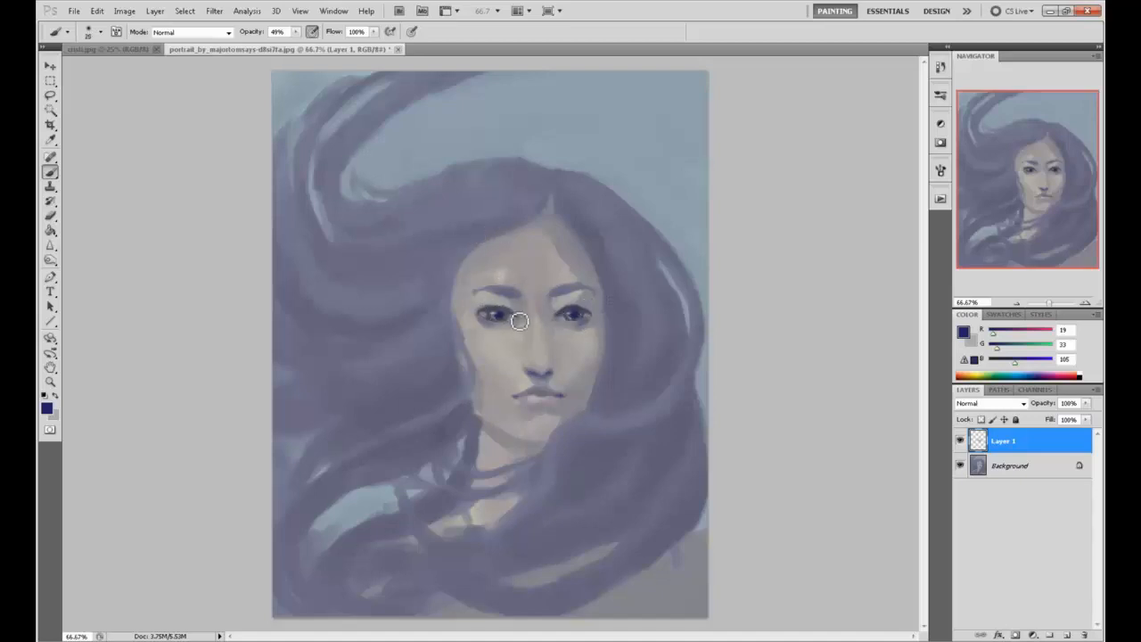
pyautogui.press('[')
pyautogui.press('[')
pyautogui.press('.')
pyautogui.click(214, 10)
pyautogui.click(241, 84)
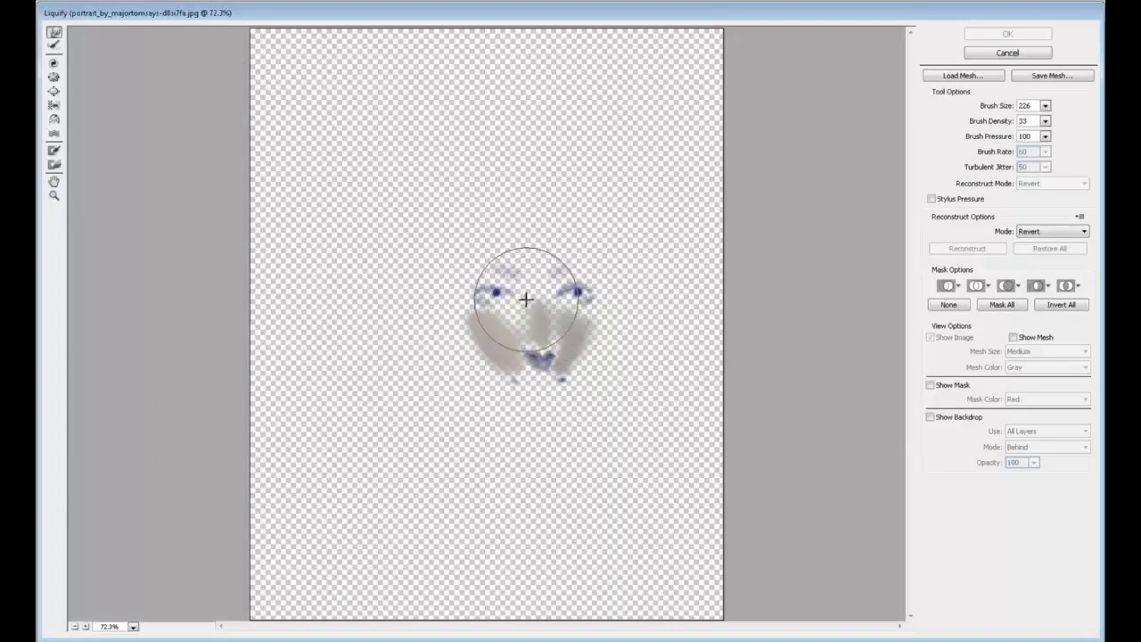
pyautogui.click(1007, 53)
# Compare the portrait with Layer 1 hidden and shown, and merge Layer 1 into the Background.
pyautogui.click(960, 441)
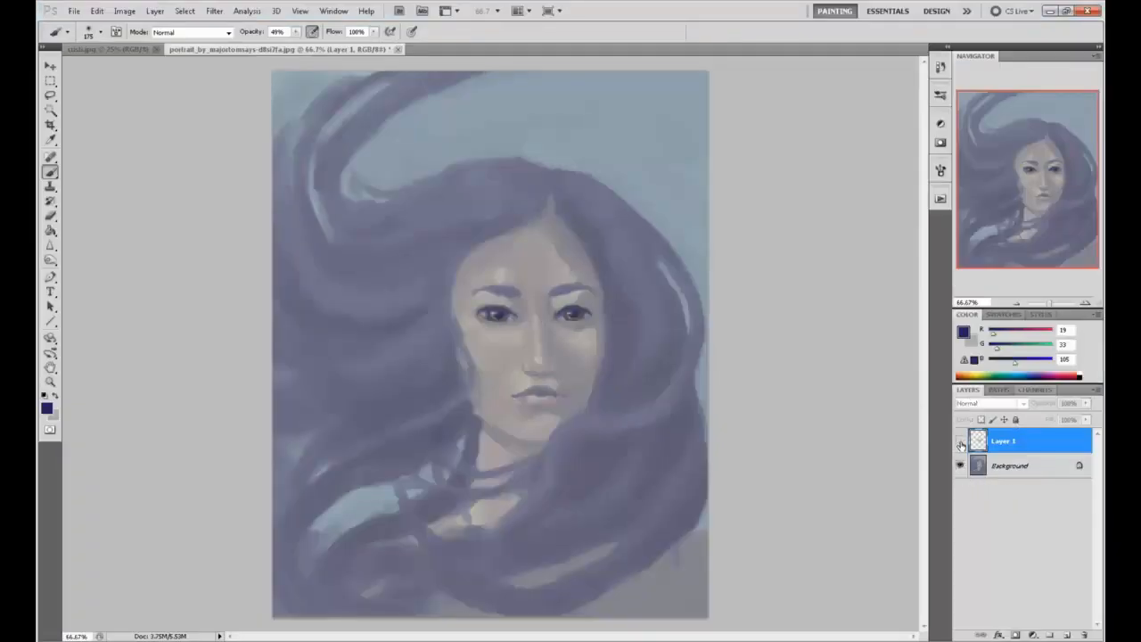
pyautogui.click(960, 441)
pyautogui.click(1023, 465)
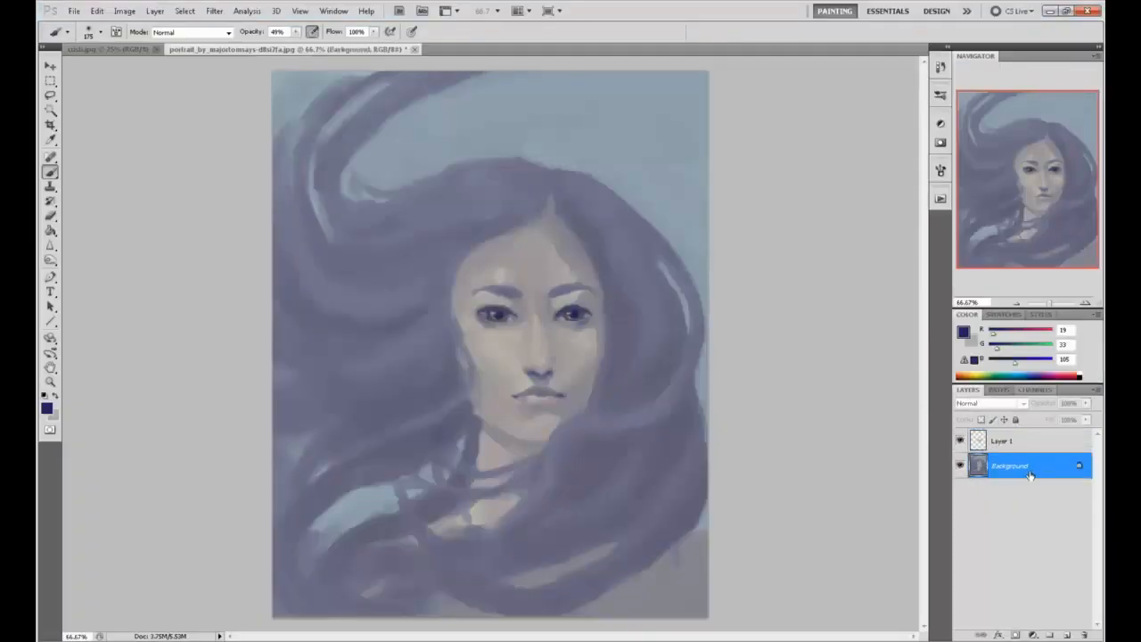
pyautogui.rightClick(1025, 437)
pyautogui.click(1007, 402)
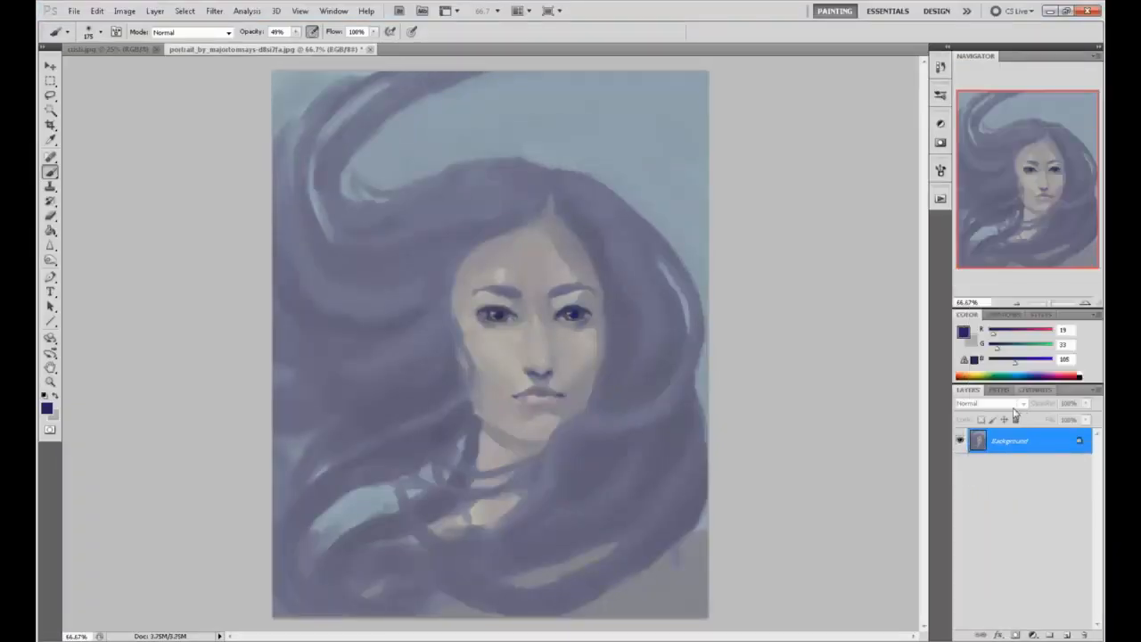
# Apply Liquify with a size 226 brush to nudge the face contour beside the viewer's left eye.
pyautogui.click(214, 11)
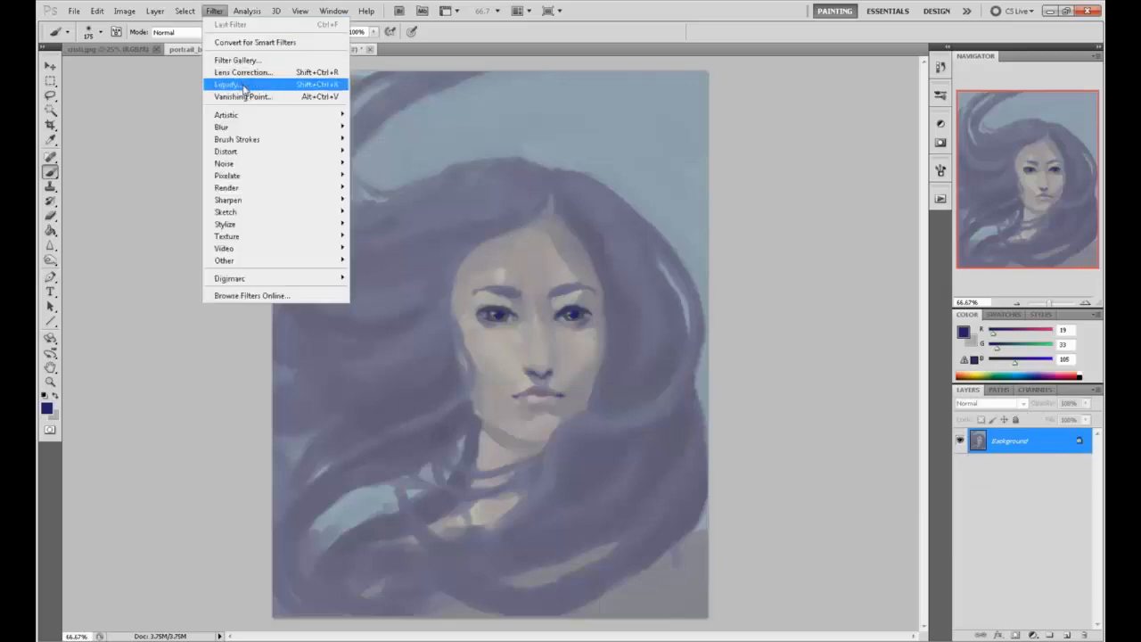
pyautogui.click(243, 85)
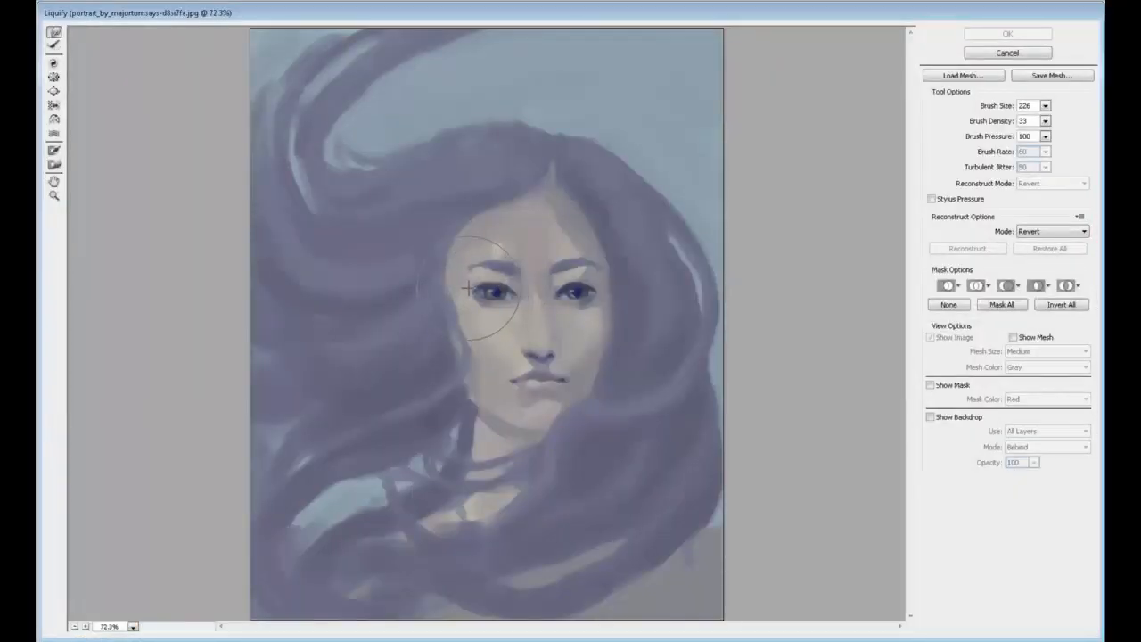
pyautogui.moveTo(465, 289); pyautogui.dragTo(466, 291)
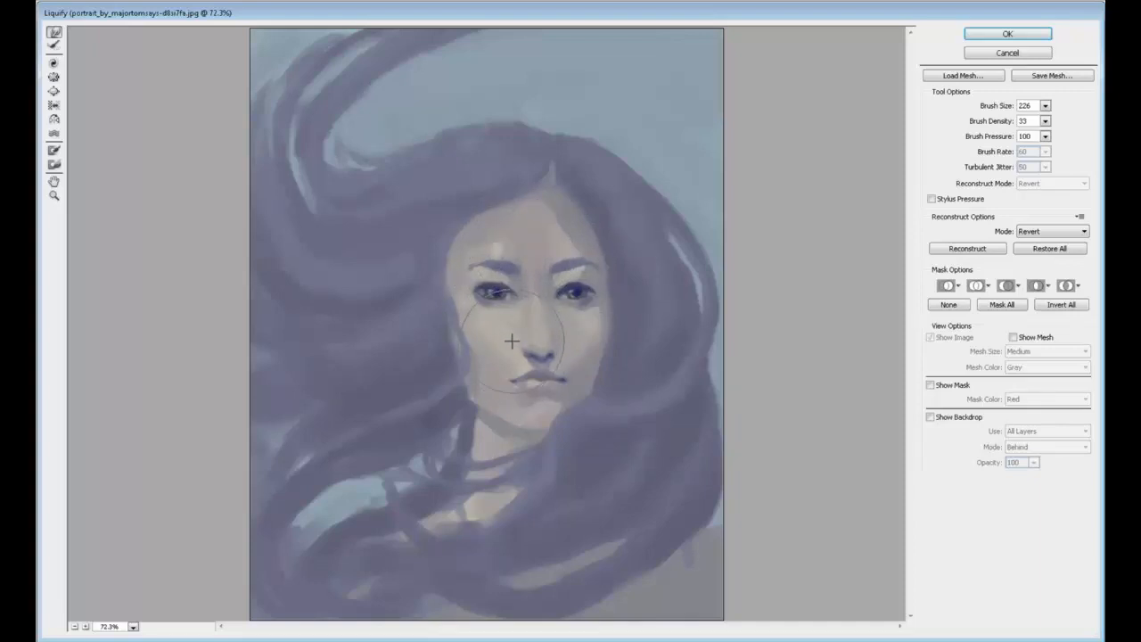
pyautogui.click(1007, 34)
# Sample tones from the nose and brow area and set the foreground colour to light blue b9daf0 for the brush.
pyautogui.keyDown('alt'); pyautogui.click(557, 345); pyautogui.keyUp('alt')
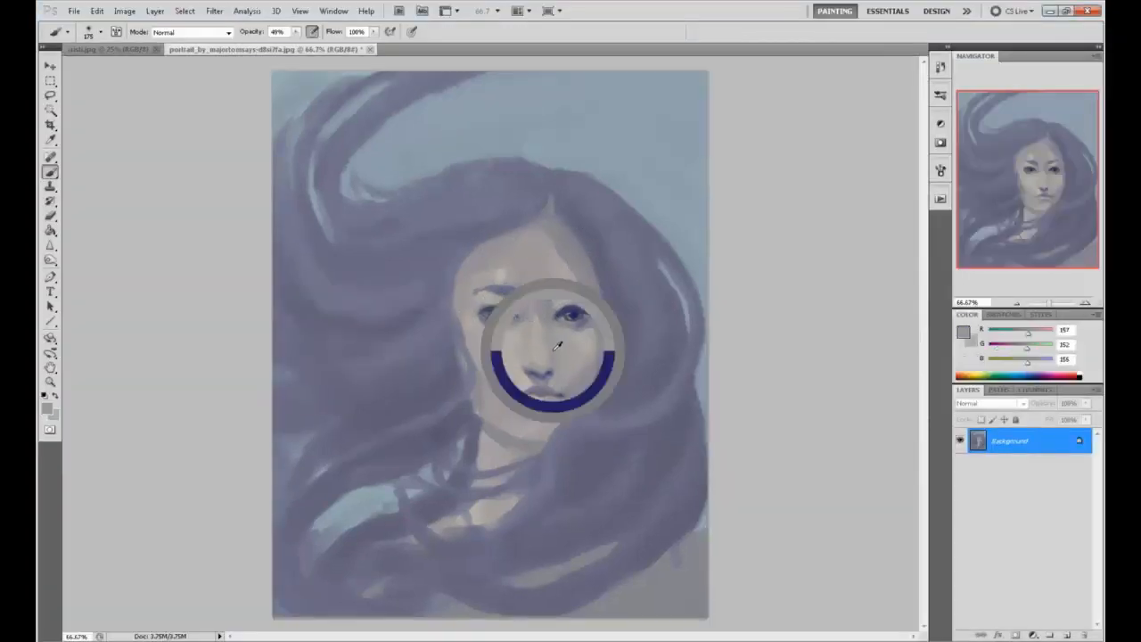
pyautogui.keyDown('alt'); pyautogui.click(541, 373); pyautogui.keyUp('alt')
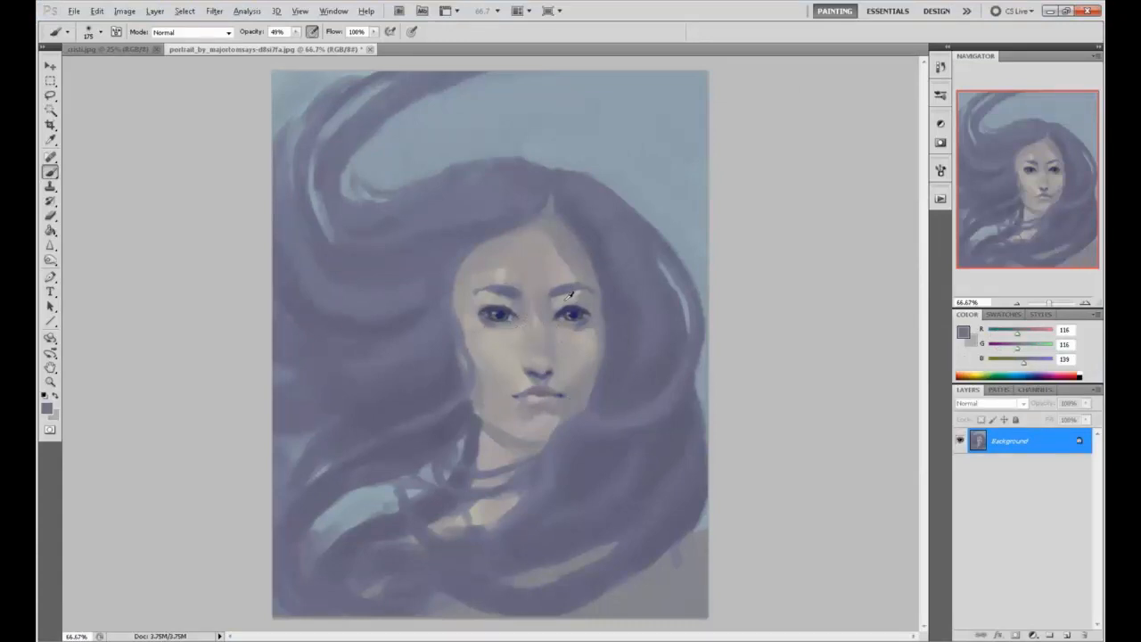
pyautogui.keyDown('alt'); pyautogui.click(517, 294); pyautogui.keyUp('alt')
pyautogui.keyDown('alt'); pyautogui.click(571, 294); pyautogui.keyUp('alt')
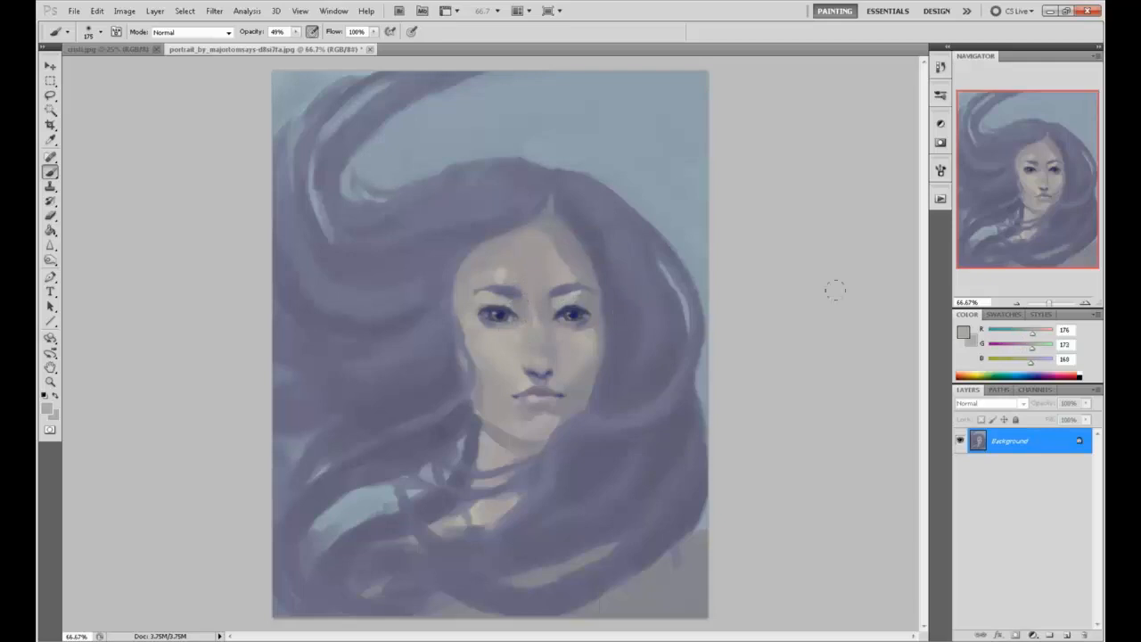
pyautogui.click(963, 332)
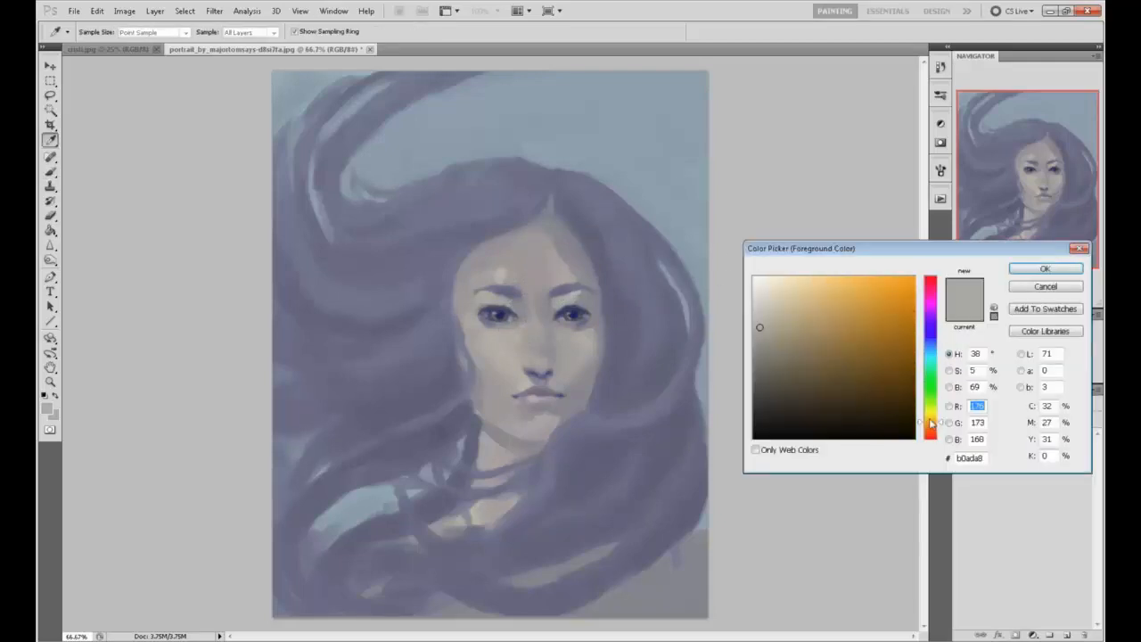
pyautogui.moveTo(932, 424); pyautogui.dragTo(934, 351)
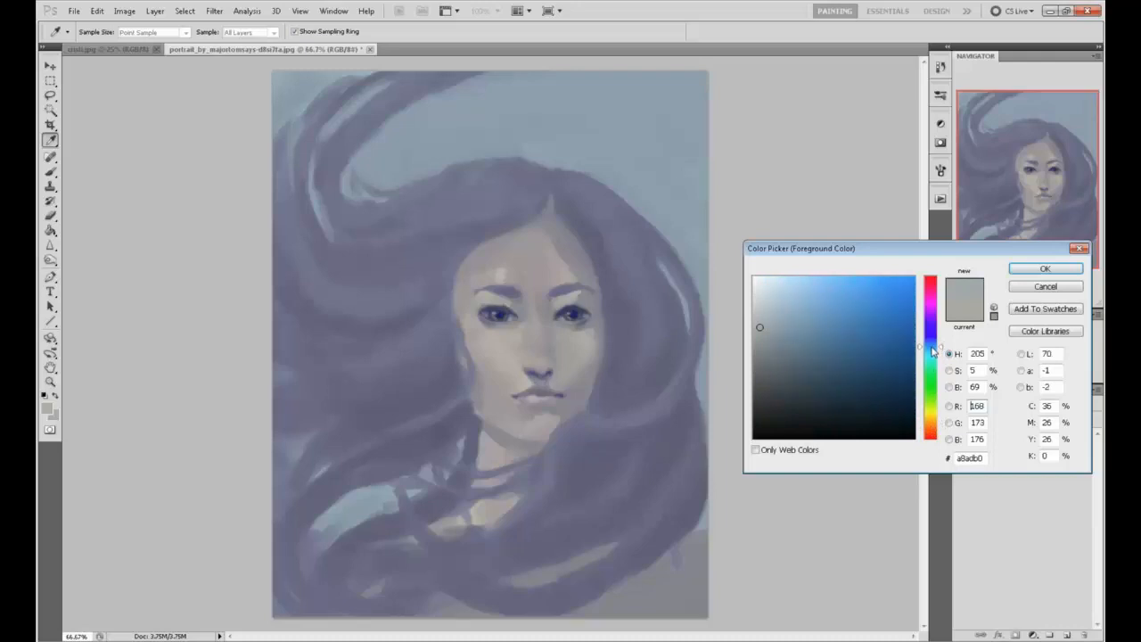
pyautogui.moveTo(818, 325)
pyautogui.mouseDown()
pyautogui.moveTo(767, 293)
pyautogui.moveTo(788, 285)
pyautogui.mouseUp()
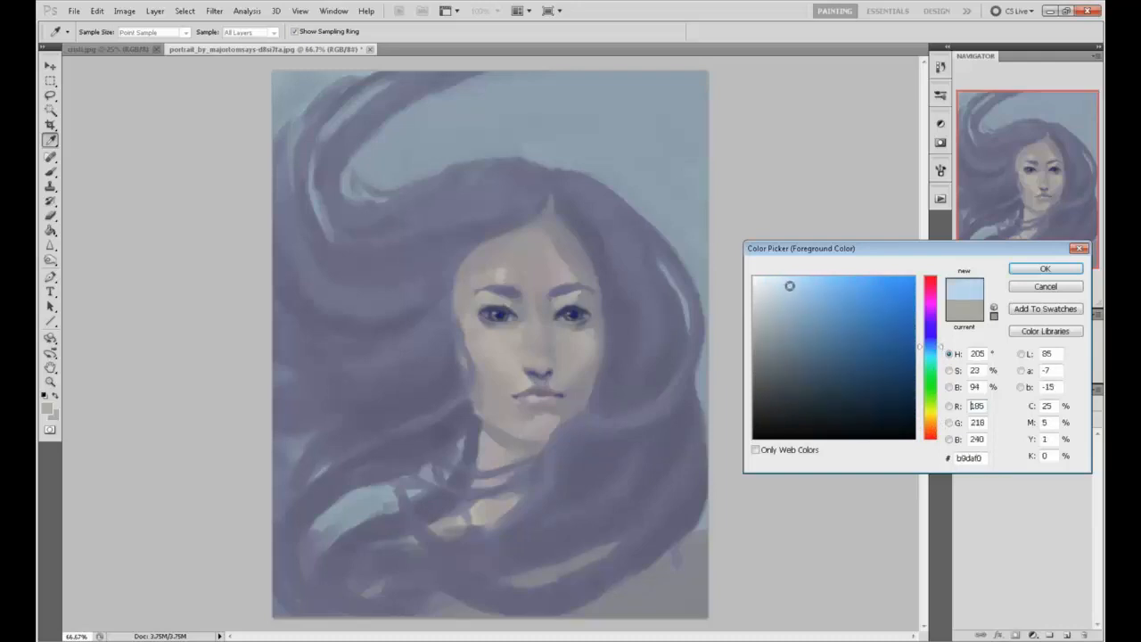
pyautogui.click(1044, 269)
pyautogui.press('b')
# Tint the face light blue on a new Color-mode layer with the brush at 19% opacity, and merge it into the Background.
pyautogui.click(1066, 634)
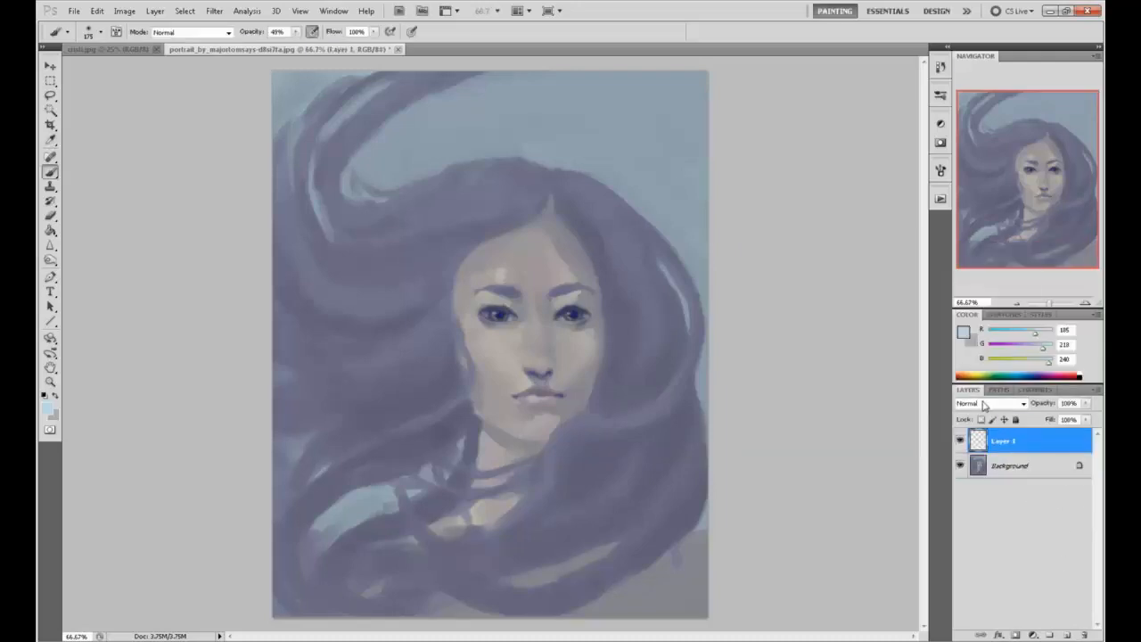
pyautogui.moveTo(535, 277); pyautogui.dragTo(548, 279)
pyautogui.click(297, 33)
pyautogui.click(276, 43)
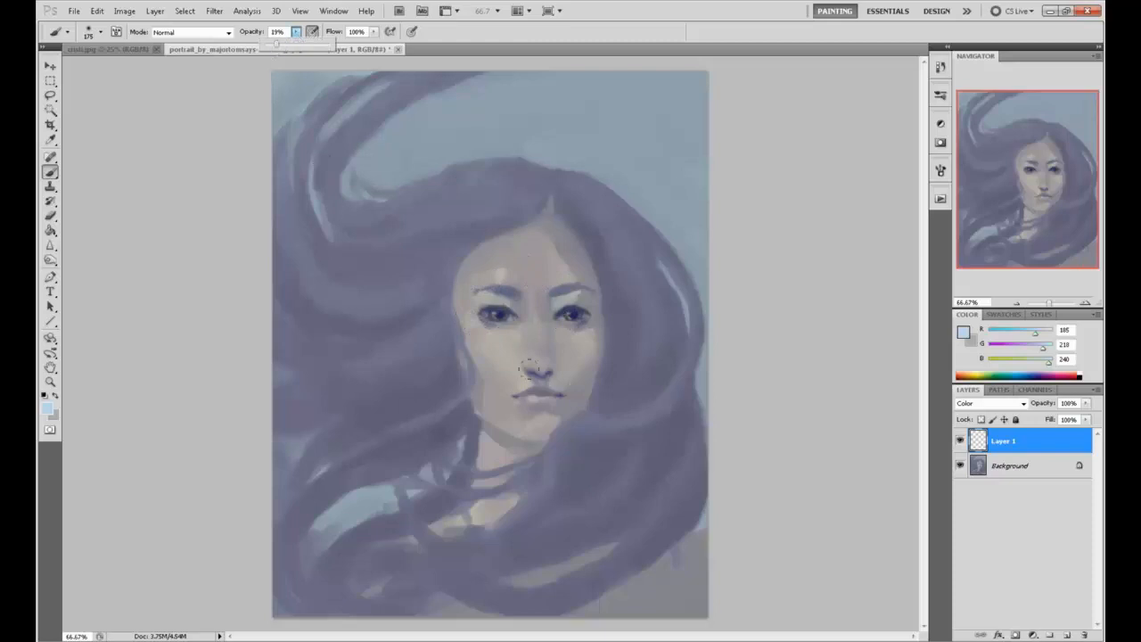
pyautogui.click(466, 315)
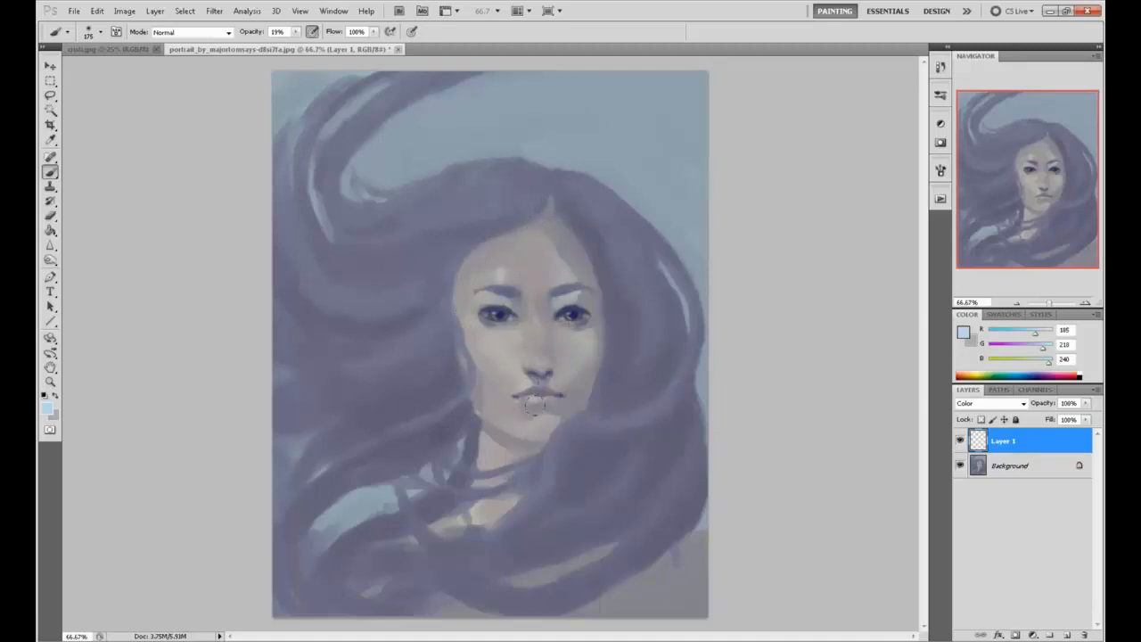
pyautogui.rightClick(1016, 440)
pyautogui.click(1039, 410)
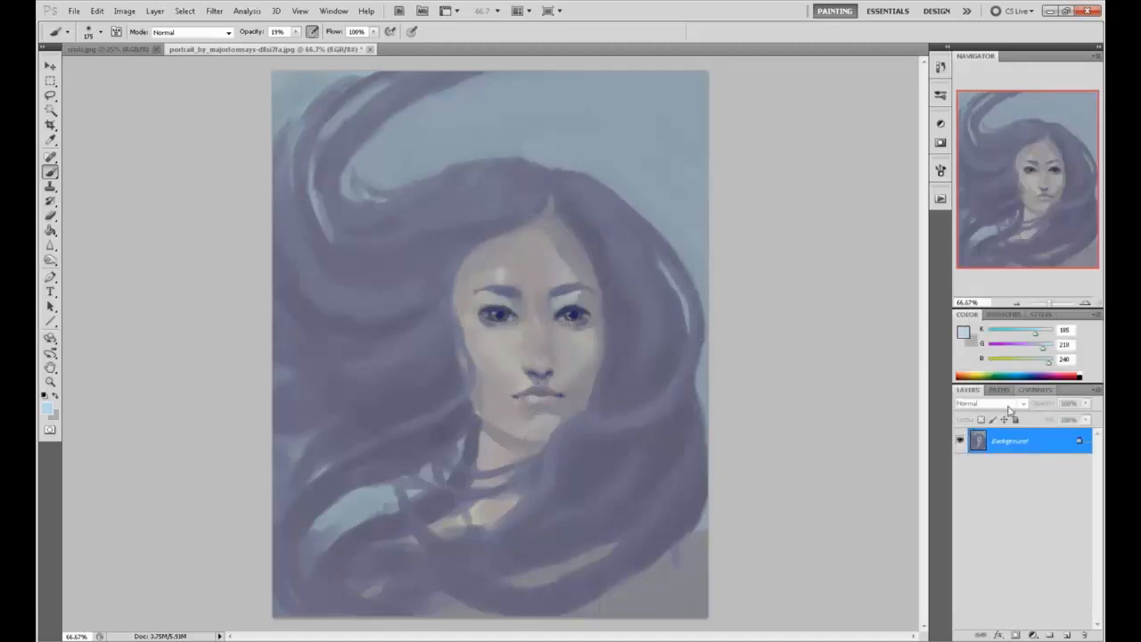
# Repaint the white of the viewer's left eye with a sampled grey-blue, using a size 25 brush at 100% opacity.
pyautogui.keyDown('alt'); pyautogui.click(578, 306); pyautogui.keyUp('alt')
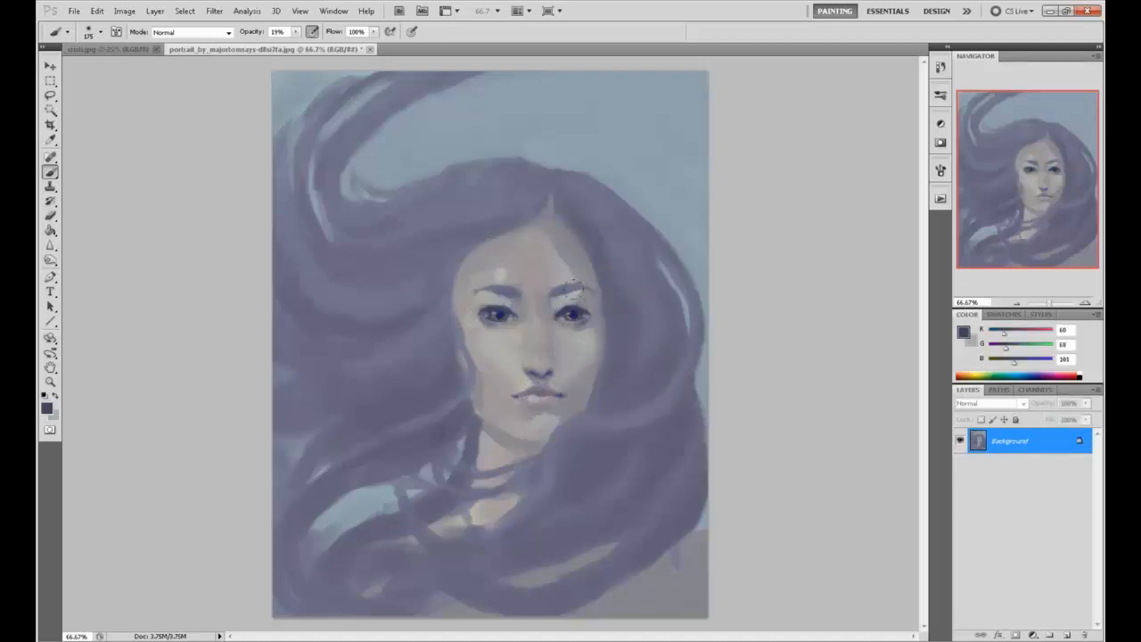
pyautogui.hotkey('ctrl', 'space')
pyautogui.moveTo(424, 267); pyautogui.dragTo(608, 342)
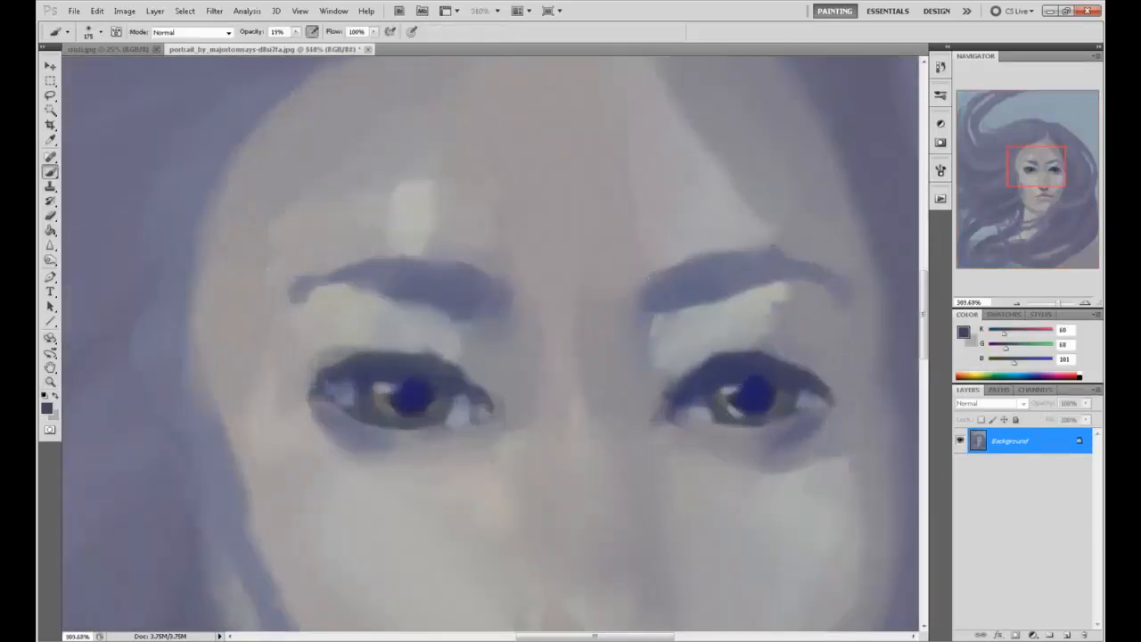
pyautogui.keyDown('alt'); pyautogui.click(365, 390); pyautogui.keyUp('alt')
pyautogui.press('[')
pyautogui.press('[')
pyautogui.press('[')
pyautogui.press('[')
pyautogui.press('[')
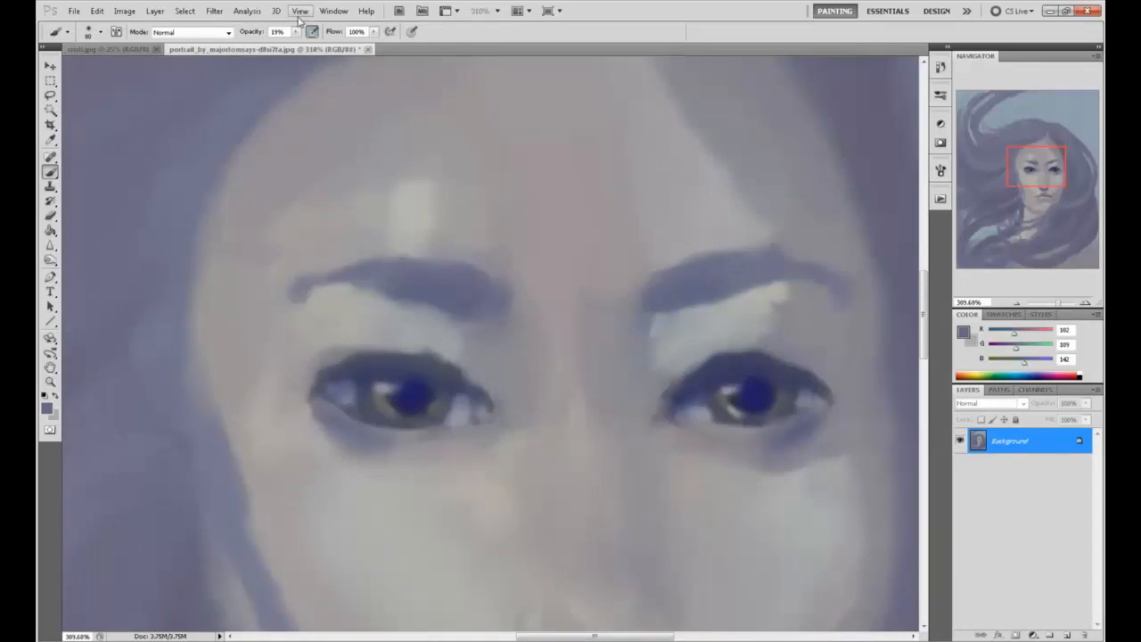
pyautogui.moveTo(296, 32)
pyautogui.mouseDown()
pyautogui.moveTo(315, 48)
pyautogui.moveTo(358, 49)
pyautogui.mouseUp()
pyautogui.moveTo(350, 381)
pyautogui.mouseDown()
pyautogui.moveTo(362, 408)
pyautogui.moveTo(357, 387)
pyautogui.moveTo(352, 399)
pyautogui.mouseUp()
pyautogui.moveTo(474, 407)
pyautogui.mouseDown()
pyautogui.moveTo(444, 385)
pyautogui.moveTo(448, 395)
pyautogui.mouseUp()
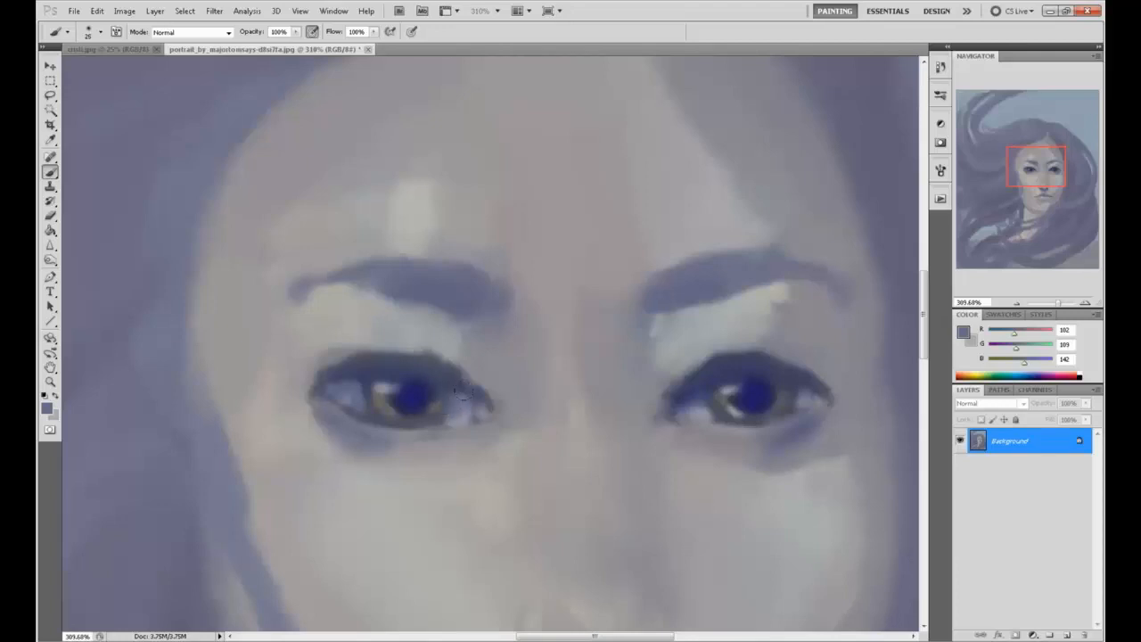
# Repaint the white of the viewer's right eye beside the iris with sampled pale grey-blue tones.
pyautogui.keyDown('alt'); pyautogui.click(704, 403); pyautogui.keyUp('alt')
pyautogui.moveTo(686, 396); pyautogui.dragTo(677, 394)
pyautogui.keyDown('alt'); pyautogui.click(709, 408); pyautogui.keyUp('alt')
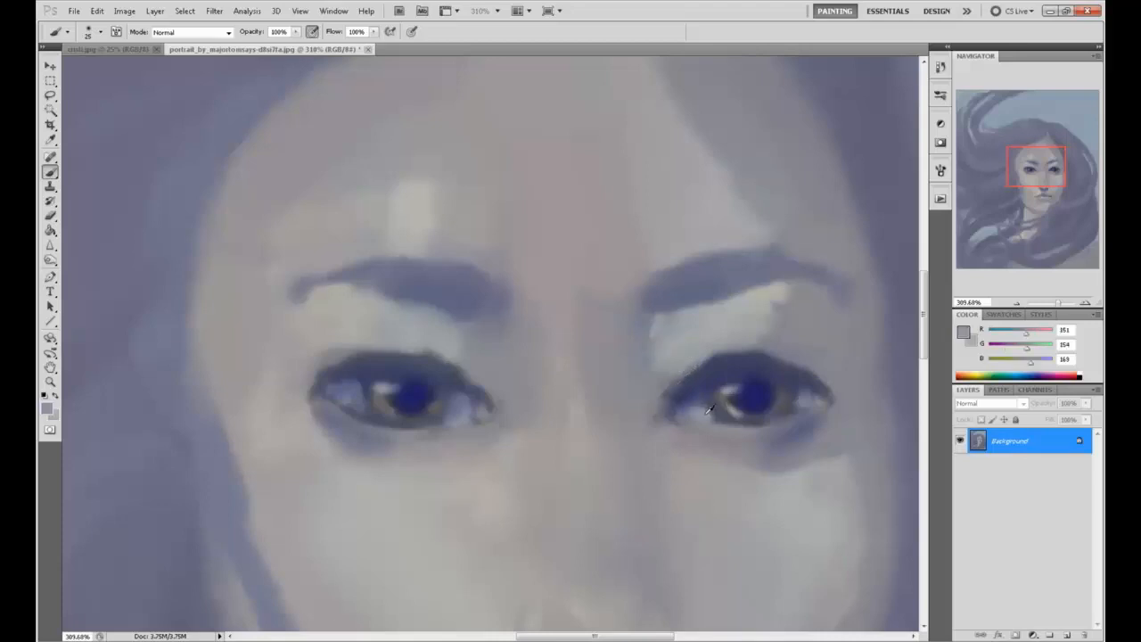
pyautogui.moveTo(695, 404); pyautogui.dragTo(723, 410)
# Darken the iris of the viewer's right eye with sampled deep blues, covering its brownish reflections.
pyautogui.keyDown('alt'); pyautogui.click(723, 401); pyautogui.keyUp('alt')
pyautogui.keyDown('alt'); pyautogui.click(755, 400); pyautogui.keyUp('alt')
pyautogui.moveTo(720, 405)
pyautogui.mouseDown()
pyautogui.moveTo(754, 402)
pyautogui.moveTo(777, 382)
pyautogui.mouseUp()
pyautogui.keyDown('alt'); pyautogui.click(727, 410); pyautogui.keyUp('alt')
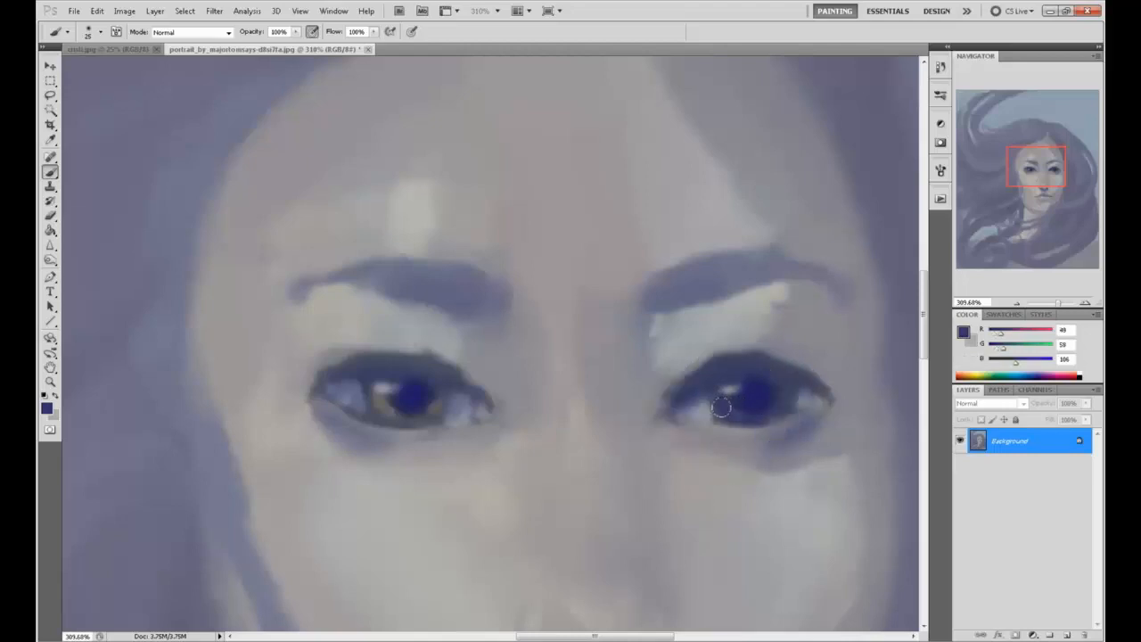
pyautogui.moveTo(725, 410); pyautogui.dragTo(719, 409)
# Darken the iris of the viewer's left eye with sampled deep blues around the pupil.
pyautogui.keyDown('alt'); pyautogui.click(392, 401); pyautogui.keyUp('alt')
pyautogui.moveTo(392, 405)
pyautogui.mouseDown()
pyautogui.moveTo(359, 383)
pyautogui.moveTo(403, 402)
pyautogui.moveTo(459, 384)
pyautogui.mouseUp()
pyautogui.keyDown('alt'); pyautogui.click(427, 405); pyautogui.keyUp('alt')
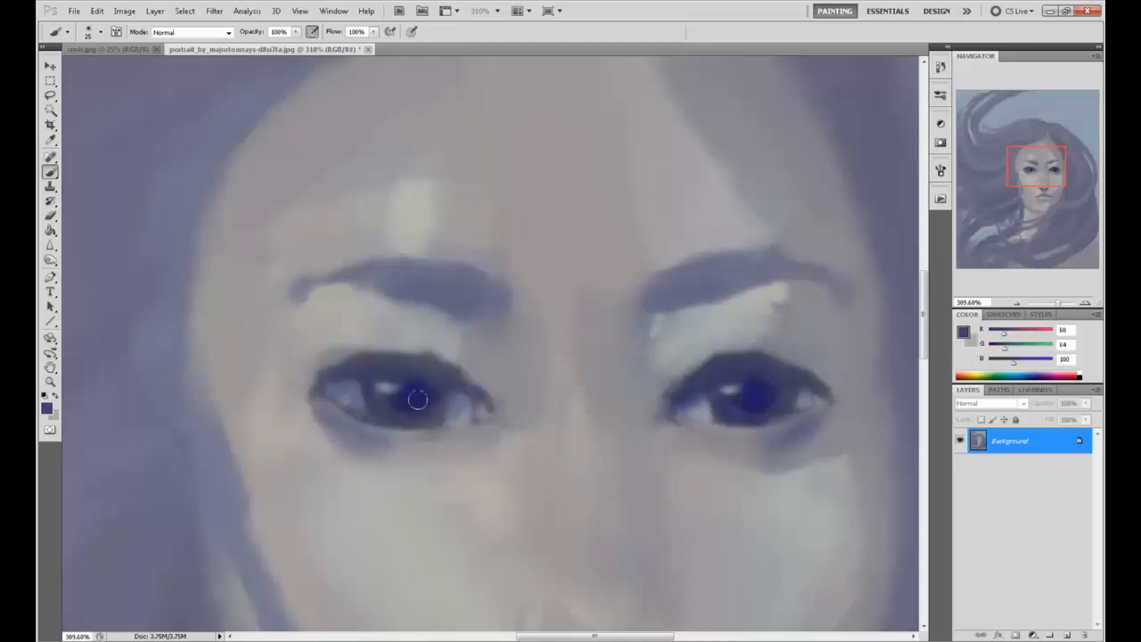
pyautogui.keyDown('alt'); pyautogui.click(425, 408); pyautogui.keyUp('alt')
pyautogui.keyDown('alt'); pyautogui.click(410, 392); pyautogui.keyUp('alt')
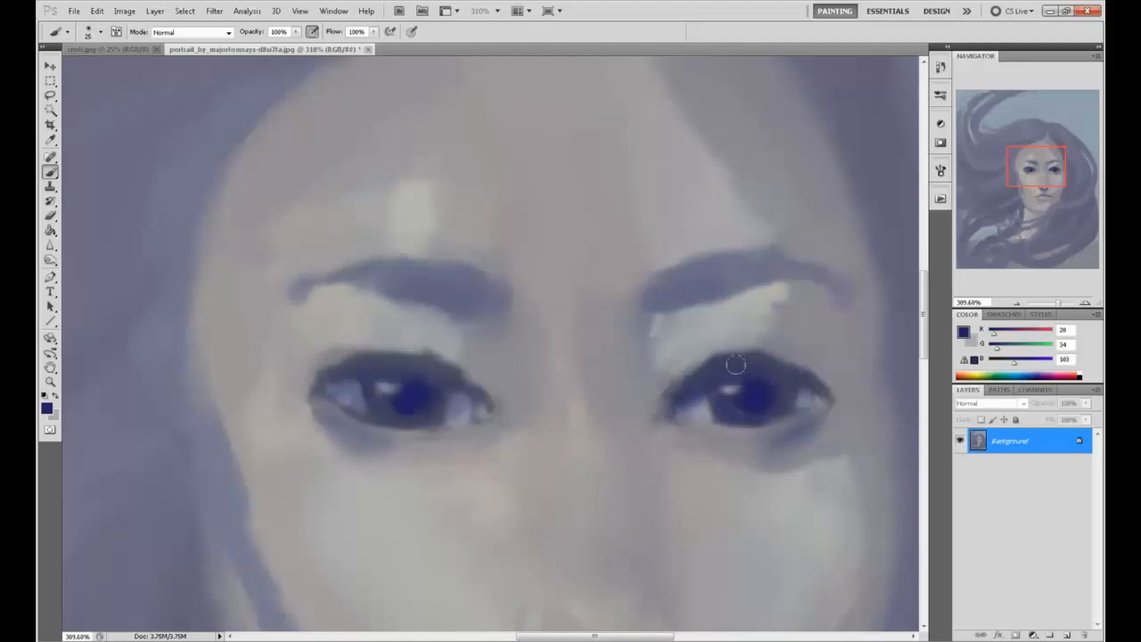
# Retouch the viewer's right pupil in dark blue and soften the eye whites and lower iris with a sampled grey-blue.
pyautogui.moveTo(746, 390); pyautogui.dragTo(748, 395)
pyautogui.keyDown('alt'); pyautogui.click(707, 409); pyautogui.keyUp('alt')
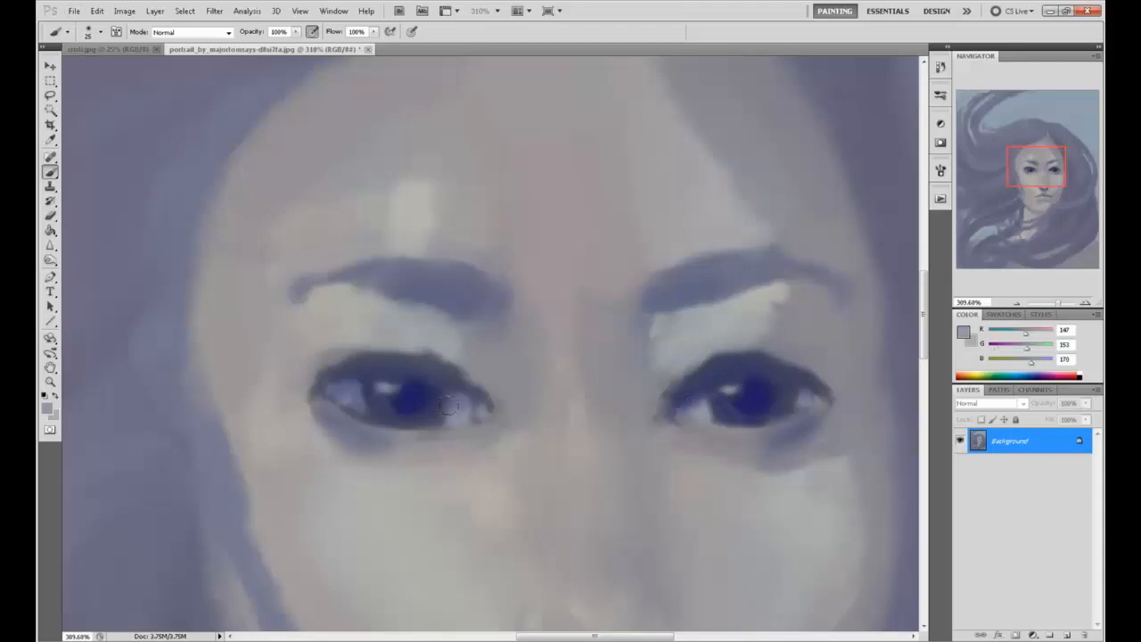
pyautogui.moveTo(345, 397); pyautogui.dragTo(338, 391)
pyautogui.moveTo(721, 405)
pyautogui.mouseDown()
pyautogui.moveTo(745, 412)
pyautogui.moveTo(768, 397)
pyautogui.mouseUp()
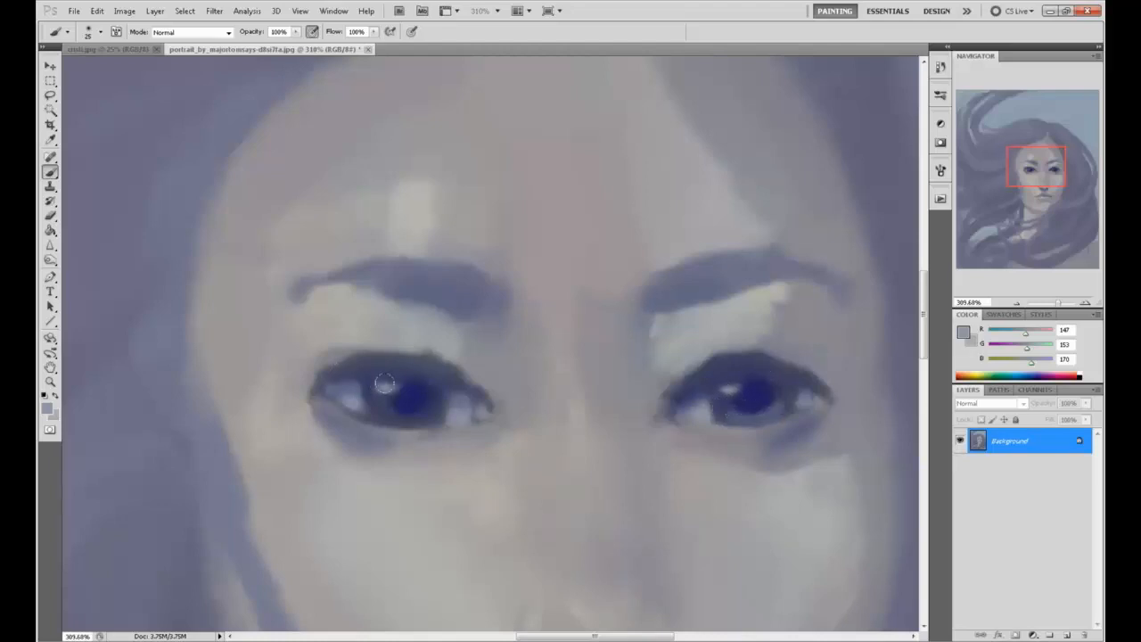
# Paint out the highlight in the viewer's left iris and retouch around its pupil with sampled deep blues.
pyautogui.keyDown('alt'); pyautogui.click(398, 401); pyautogui.keyUp('alt')
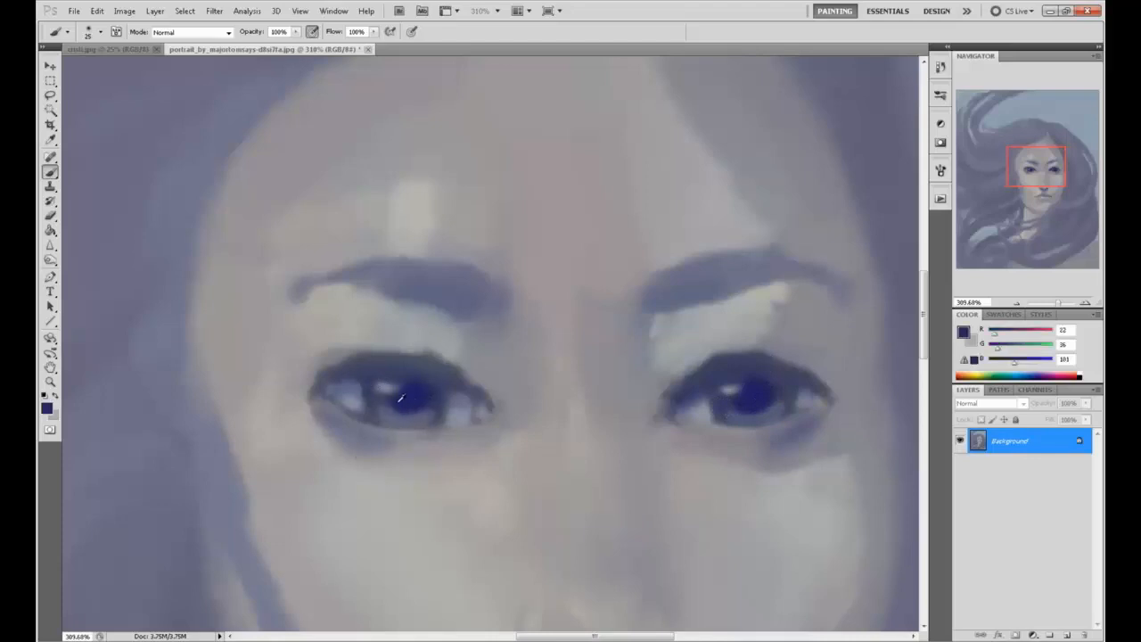
pyautogui.moveTo(380, 393)
pyautogui.mouseDown()
pyautogui.moveTo(398, 397)
pyautogui.moveTo(400, 387)
pyautogui.moveTo(403, 397)
pyautogui.moveTo(384, 375)
pyautogui.mouseUp()
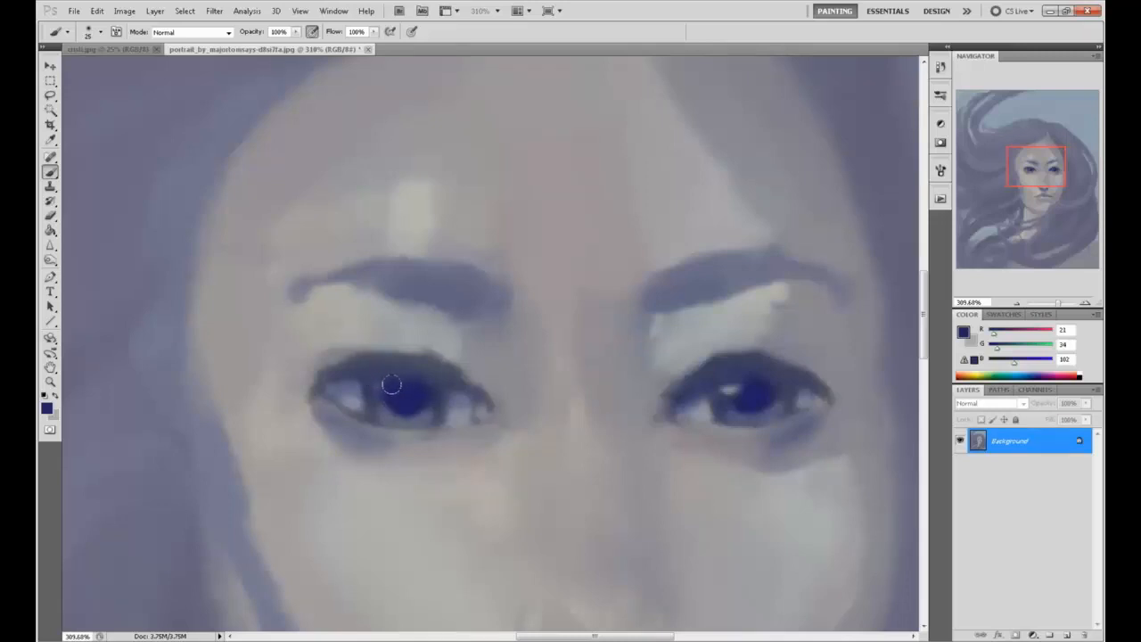
pyautogui.keyDown('alt'); pyautogui.click(391, 384); pyautogui.keyUp('alt')
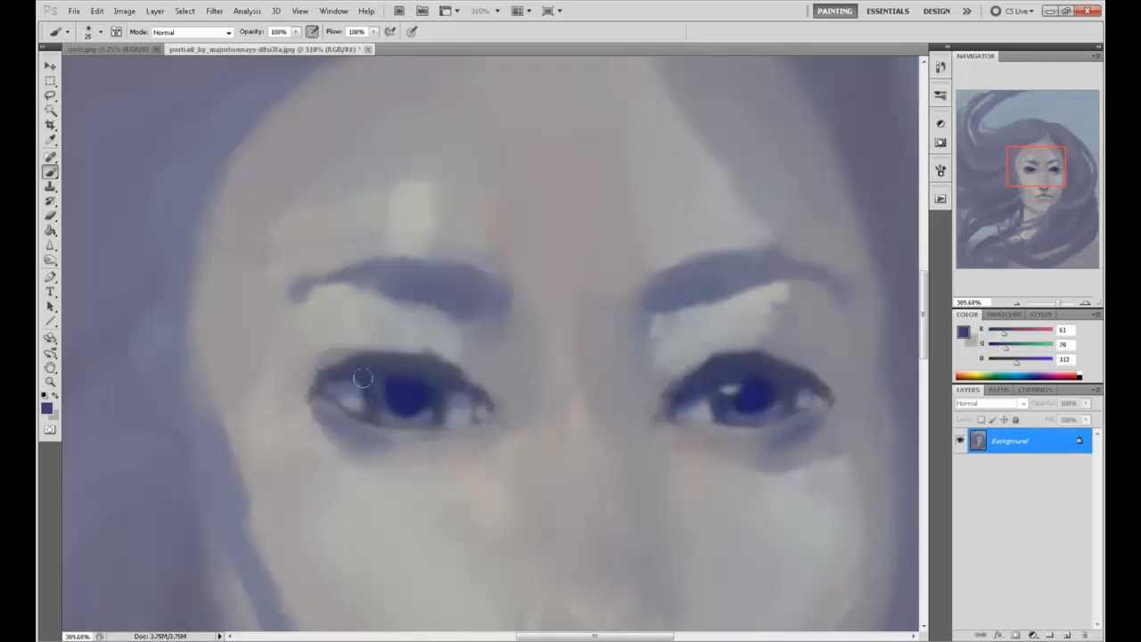
pyautogui.keyDown('alt'); pyautogui.click(420, 415); pyautogui.keyUp('alt')
pyautogui.moveTo(420, 388); pyautogui.dragTo(419, 397)
pyautogui.keyDown('alt'); pyautogui.click(432, 391); pyautogui.keyUp('alt')
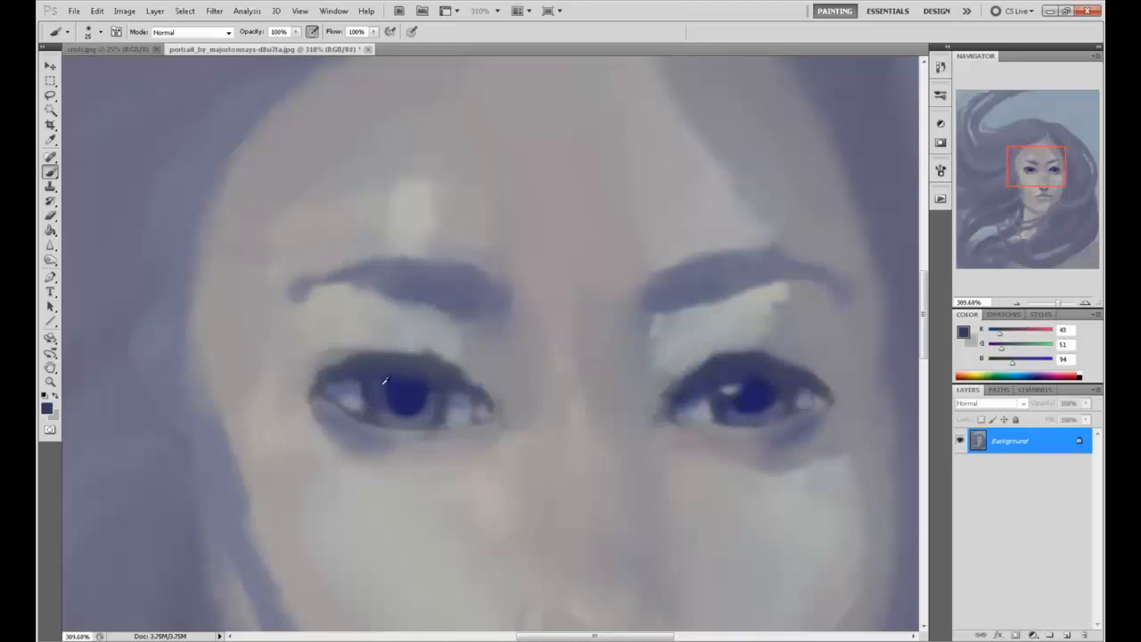
pyautogui.keyDown('alt'); pyautogui.click(384, 381); pyautogui.keyUp('alt')
pyautogui.keyDown('alt'); pyautogui.click(393, 392); pyautogui.keyUp('alt')
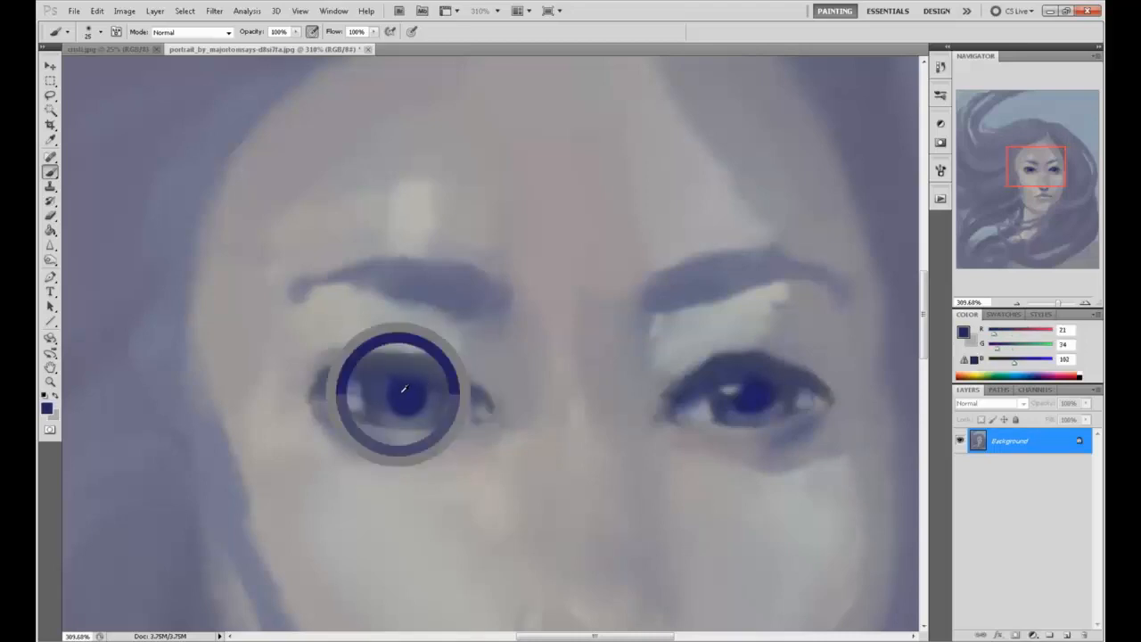
# Cover the highlight in the viewer's right iris with sampled deep blues and darken the upper iris of the viewer's left eye.
pyautogui.keyDown('alt'); pyautogui.click(754, 395); pyautogui.keyUp('alt')
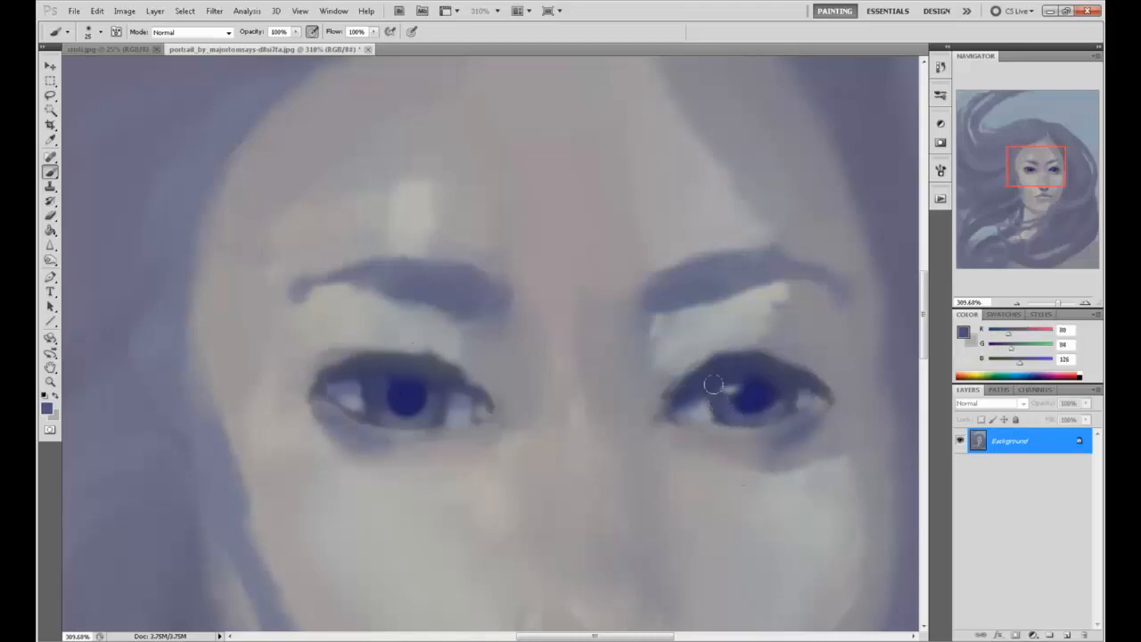
pyautogui.keyDown('alt'); pyautogui.click(728, 387); pyautogui.keyUp('alt')
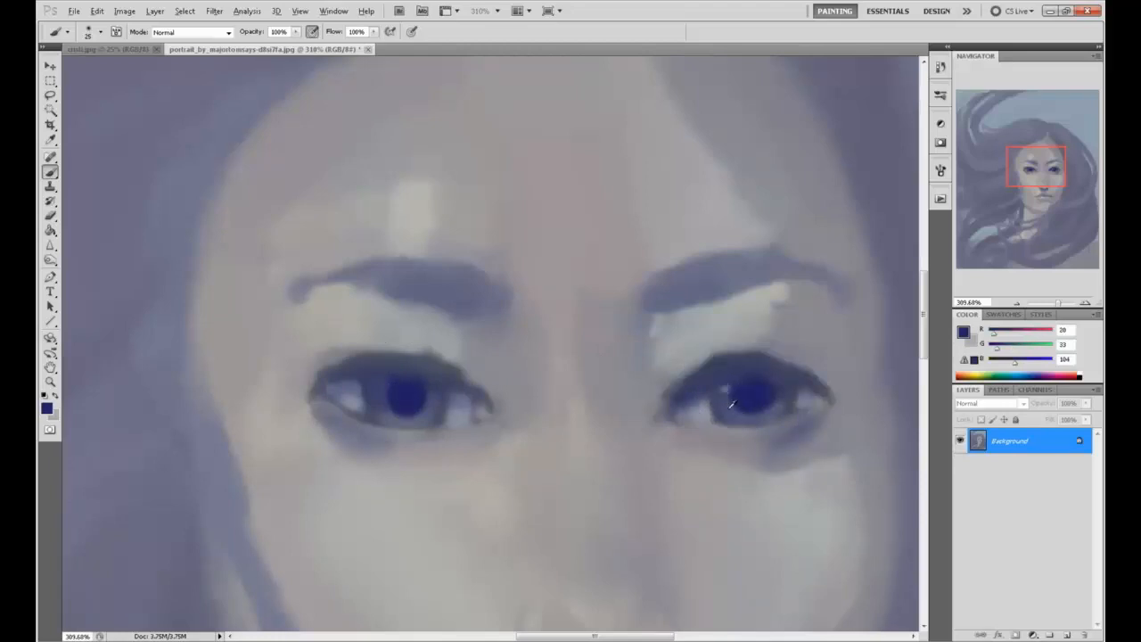
pyautogui.keyDown('alt'); pyautogui.click(719, 384); pyautogui.keyUp('alt')
pyautogui.keyDown('alt'); pyautogui.click(758, 389); pyautogui.keyUp('alt')
pyautogui.keyDown('alt'); pyautogui.click(759, 385); pyautogui.keyUp('alt')
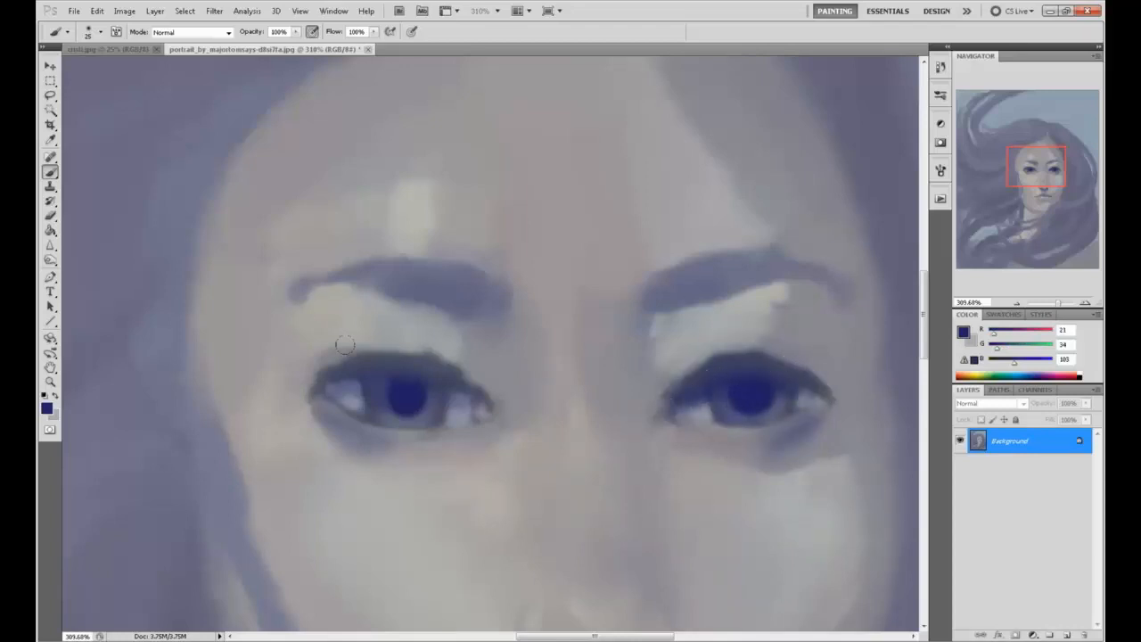
pyautogui.moveTo(434, 382); pyautogui.dragTo(369, 372)
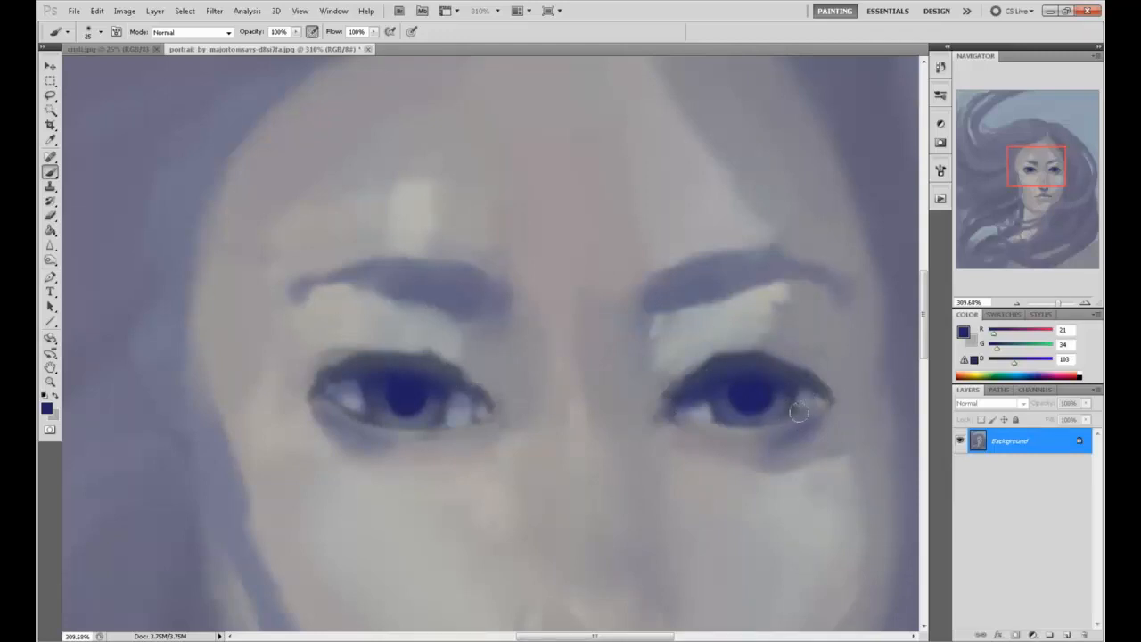
# Deepen the shadow beneath the outer corner of the viewer's right eye with a sampled dark blue.
pyautogui.keyDown('alt'); pyautogui.click(773, 393); pyautogui.keyUp('alt')
pyautogui.moveTo(807, 420); pyautogui.dragTo(764, 450)
pyautogui.hotkey('ctrl', 'z')
pyautogui.moveTo(809, 420)
pyautogui.mouseDown()
pyautogui.moveTo(734, 467)
pyautogui.moveTo(813, 420)
pyautogui.moveTo(764, 456)
pyautogui.mouseUp()
pyautogui.keyDown('alt'); pyautogui.click(695, 420); pyautogui.keyUp('alt')
pyautogui.keyDown('alt'); pyautogui.click(819, 412); pyautogui.keyUp('alt')
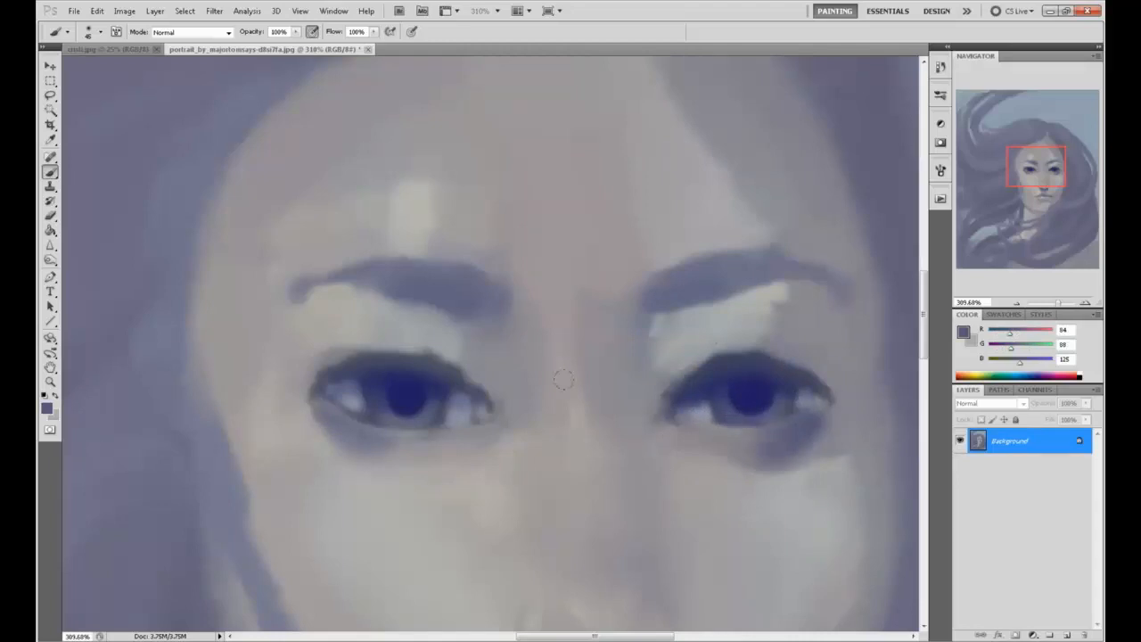
# Paint a matching blue shadow beneath the outer half of the viewer's left eye.
pyautogui.moveTo(330, 428)
pyautogui.mouseDown()
pyautogui.moveTo(406, 458)
pyautogui.moveTo(425, 448)
pyautogui.moveTo(389, 456)
pyautogui.moveTo(405, 459)
pyautogui.mouseUp()
pyautogui.keyDown('alt'); pyautogui.click(447, 445); pyautogui.keyUp('alt')
pyautogui.keyDown('alt'); pyautogui.click(368, 433); pyautogui.keyUp('alt')
# Trim the outer corner and under-eye shadow of the viewer's left eye with sampled skin tones.
pyautogui.keyDown('alt'); pyautogui.click(268, 352); pyautogui.keyUp('alt')
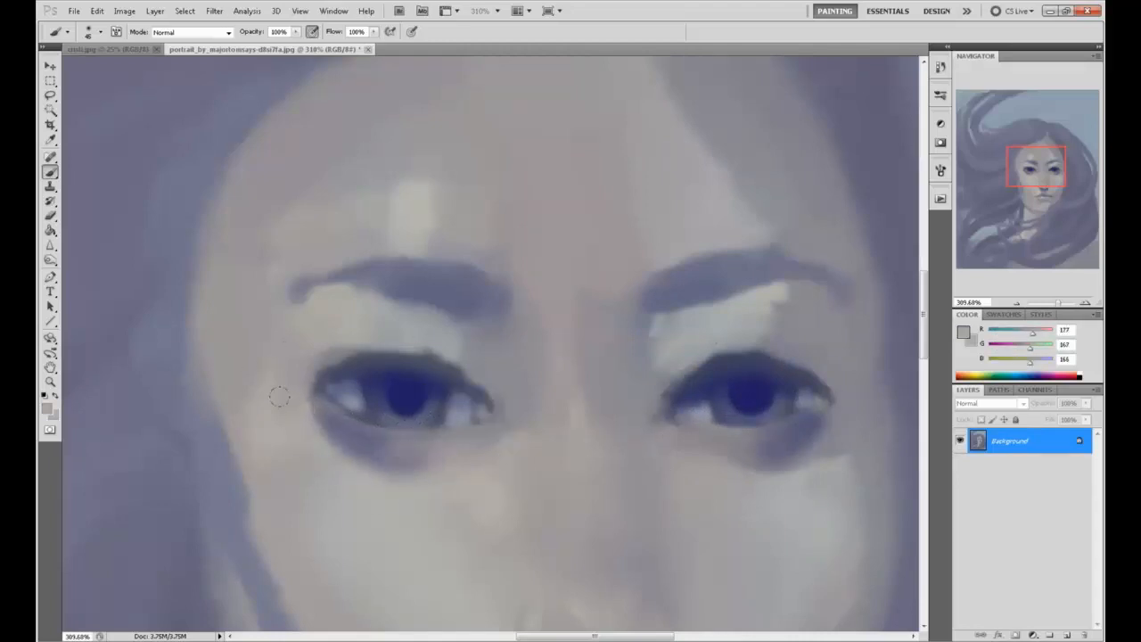
pyautogui.moveTo(307, 401); pyautogui.dragTo(323, 383)
pyautogui.moveTo(316, 436); pyautogui.dragTo(335, 450)
pyautogui.moveTo(312, 412)
pyautogui.mouseDown()
pyautogui.moveTo(352, 462)
pyautogui.moveTo(398, 489)
pyautogui.mouseUp()
pyautogui.moveTo(338, 450); pyautogui.dragTo(402, 468)
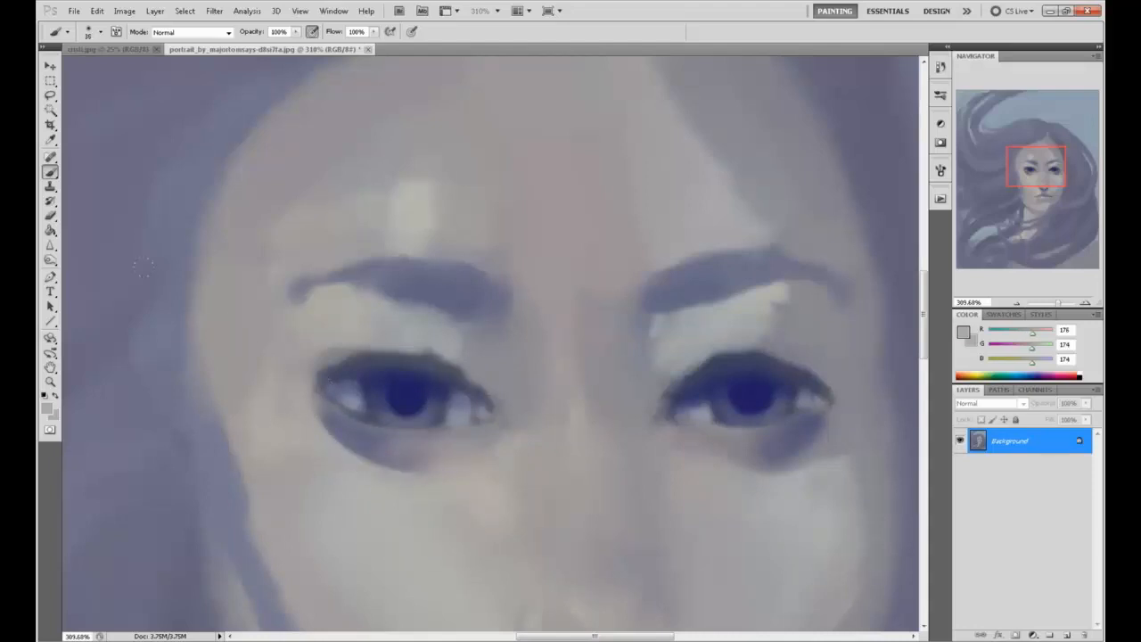
# Soften the outer edge of the shadow beneath the viewer's left eye with the Smudge tool.
pyautogui.click(51, 245)
pyautogui.click(89, 267)
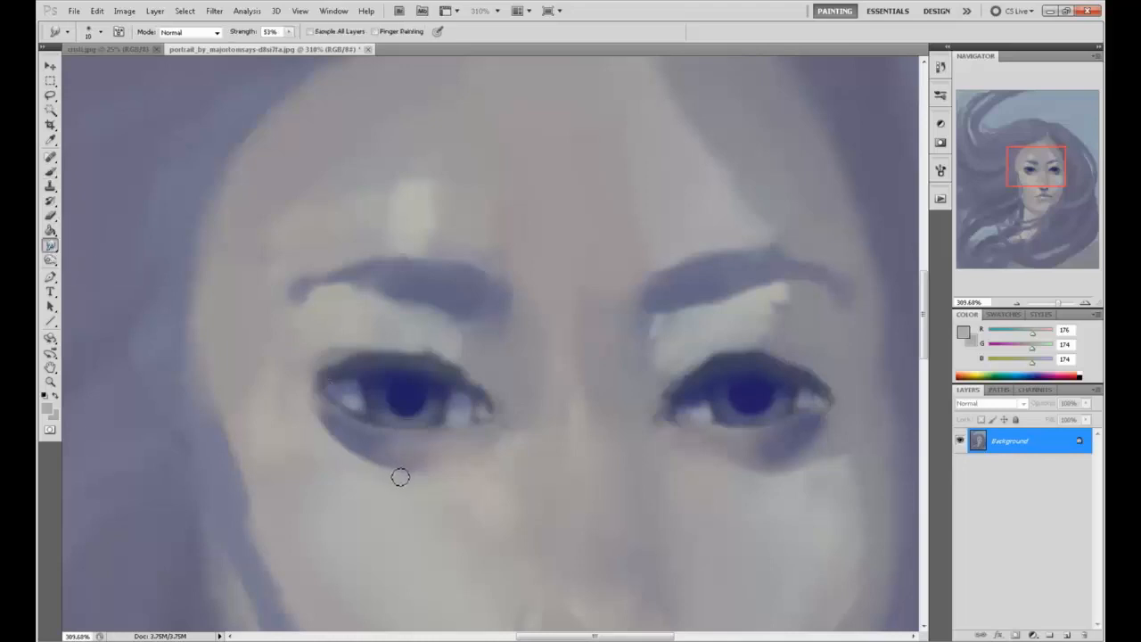
pyautogui.moveTo(325, 430); pyautogui.dragTo(326, 420)
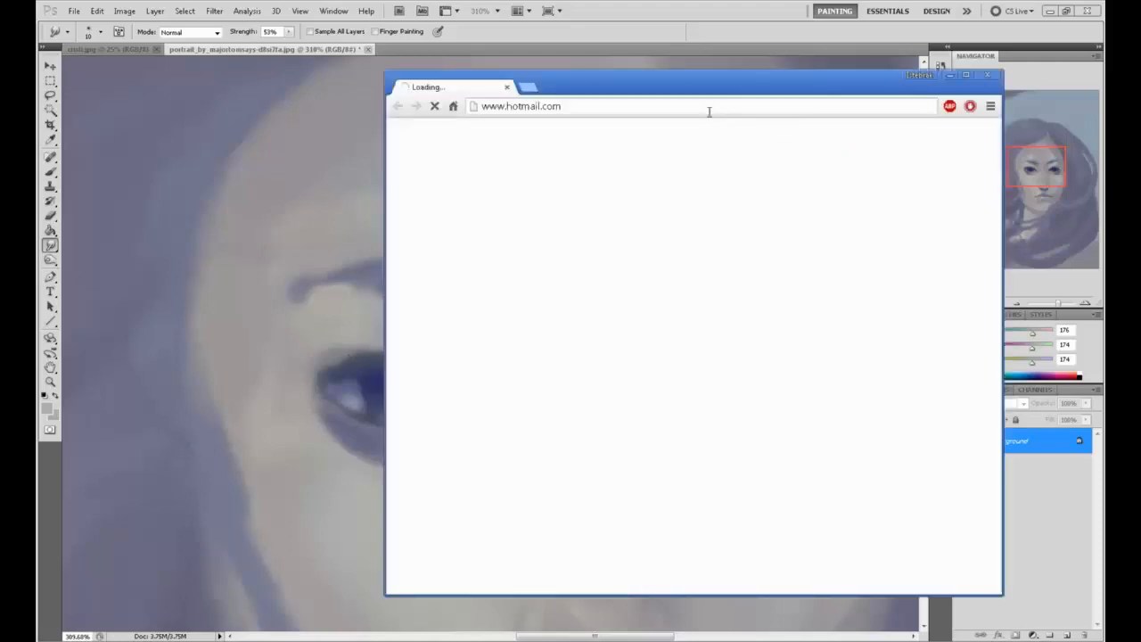
# Switch to the web browser and search Google Images for "super 8 alien eyes".
pyautogui.click(710, 111)
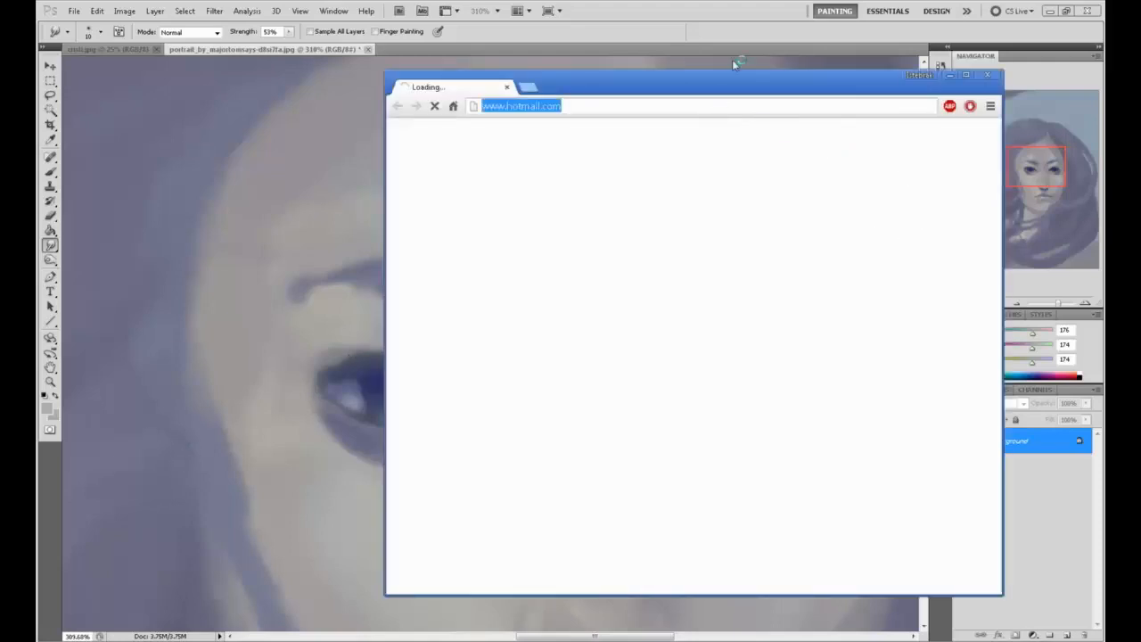
pyautogui.write('super ')
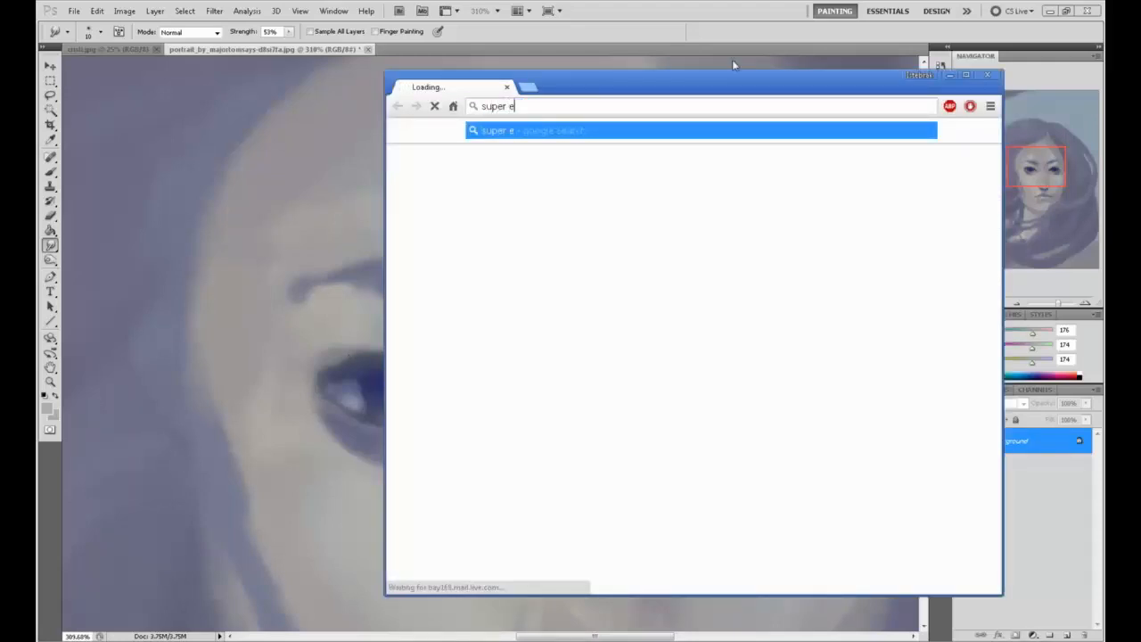
pyautogui.write('8 alien eyes')
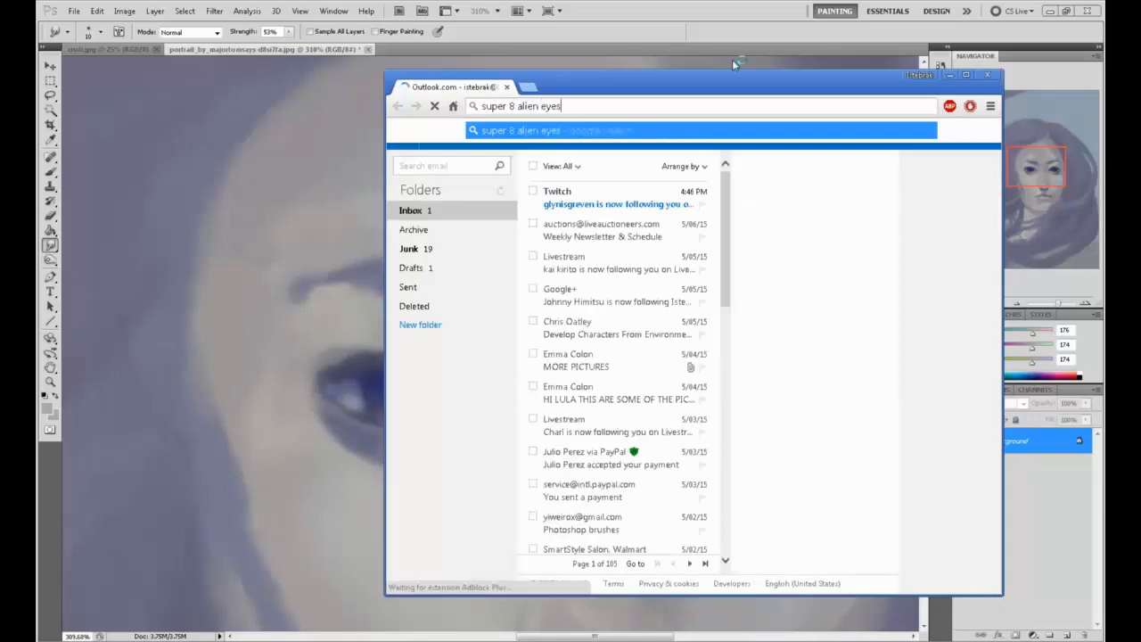
pyautogui.press('Return')
pyautogui.moveTo(754, 90); pyautogui.dragTo(1139, 108)
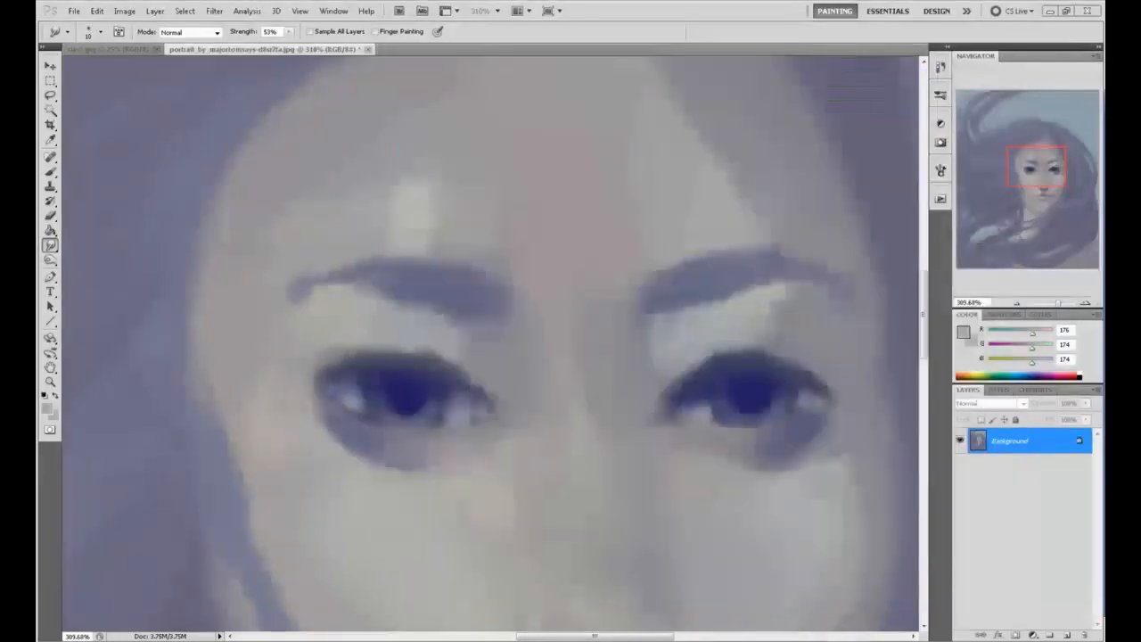
pyautogui.hotkey('alt', 'Tab')
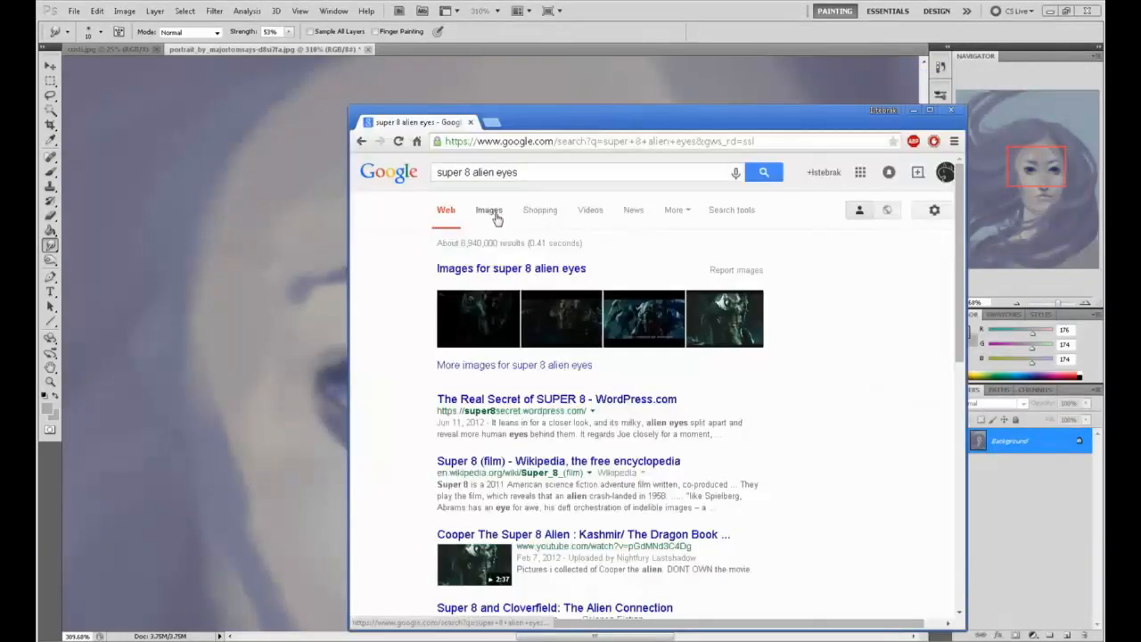
pyautogui.click(504, 224)
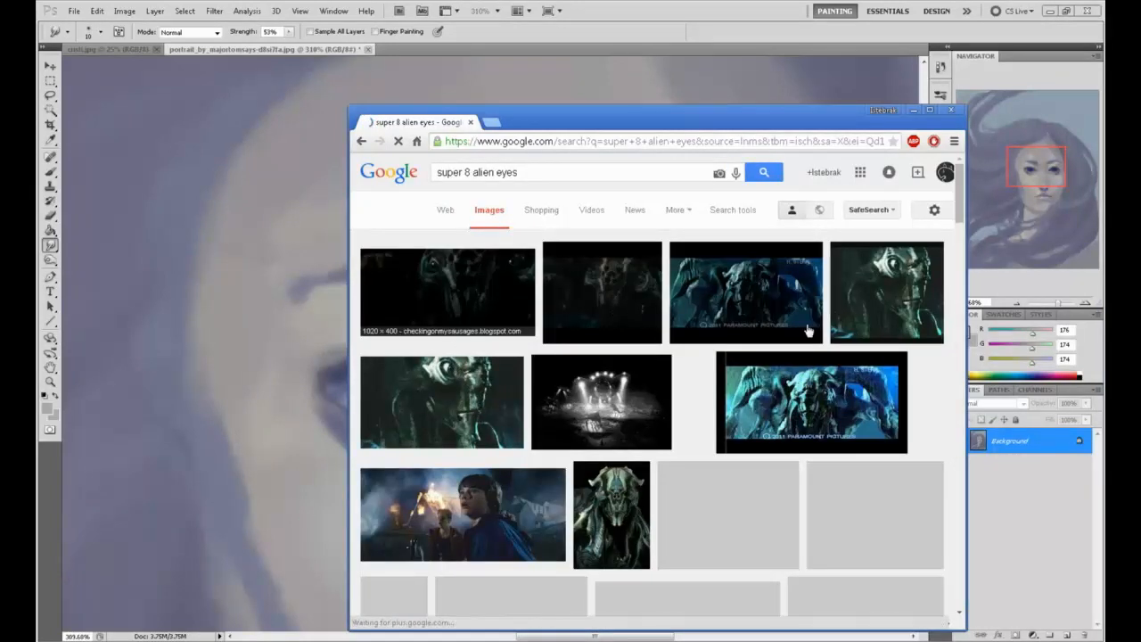
# Preview the blue Super 8 monster still, the Cooper alien still and the pencil drawing of the alien's eyes.
pyautogui.click(802, 406)
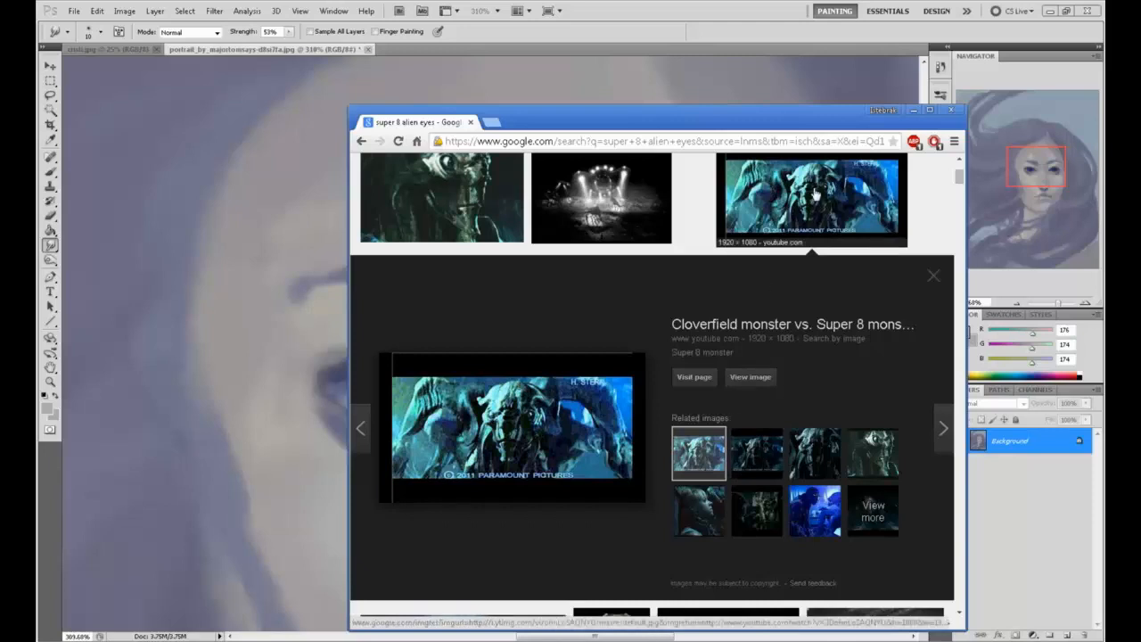
pyautogui.click(470, 209)
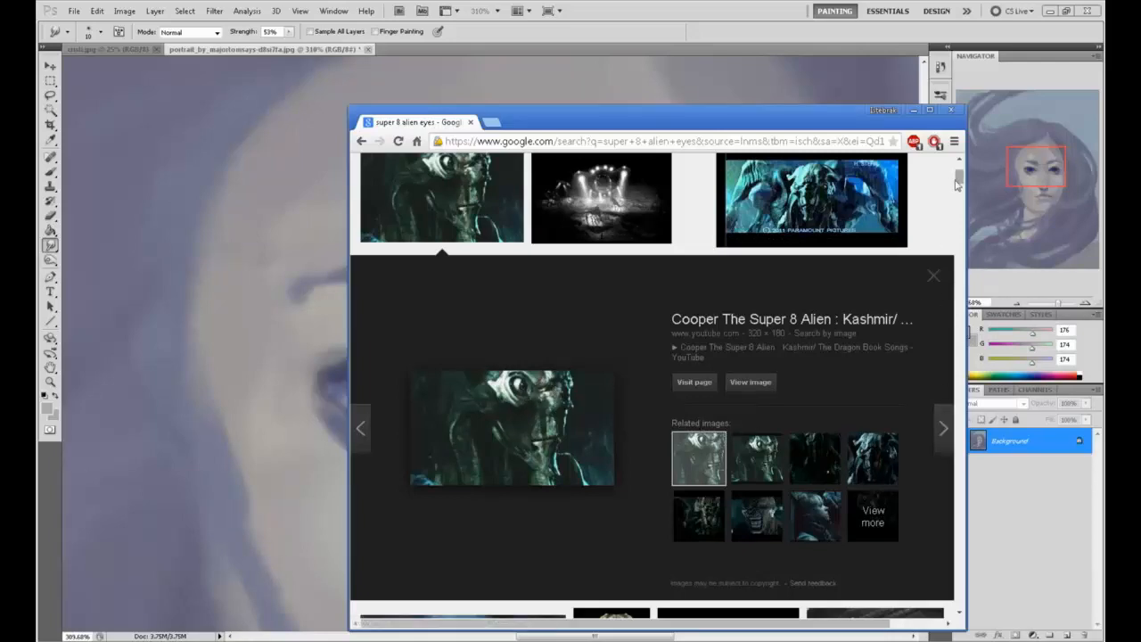
pyautogui.moveTo(958, 178); pyautogui.dragTo(958, 198)
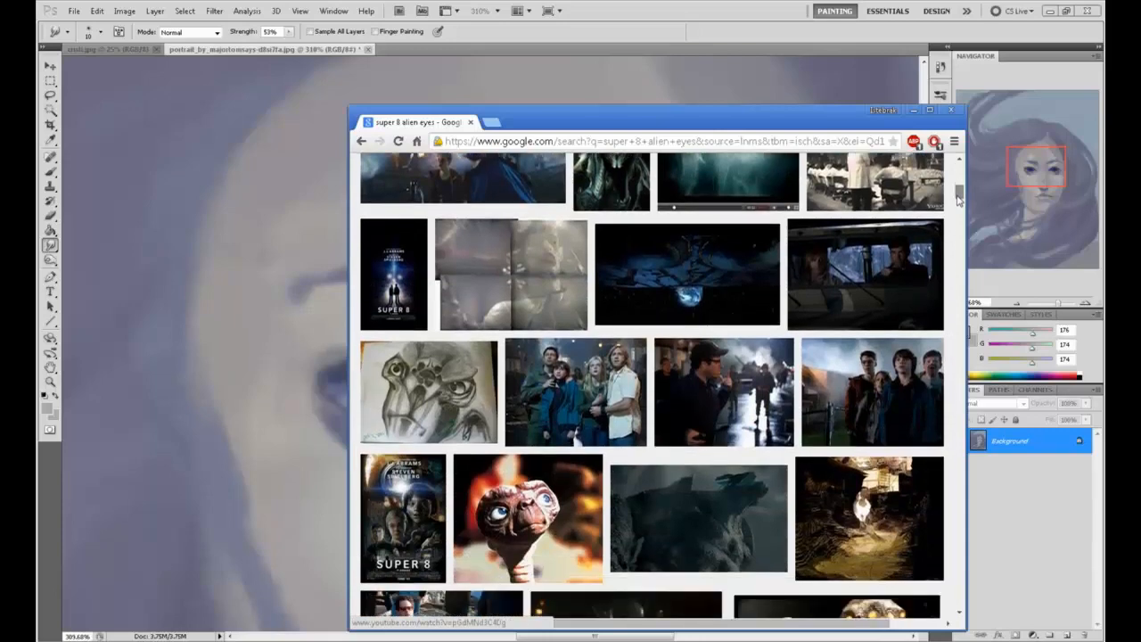
pyautogui.click(451, 401)
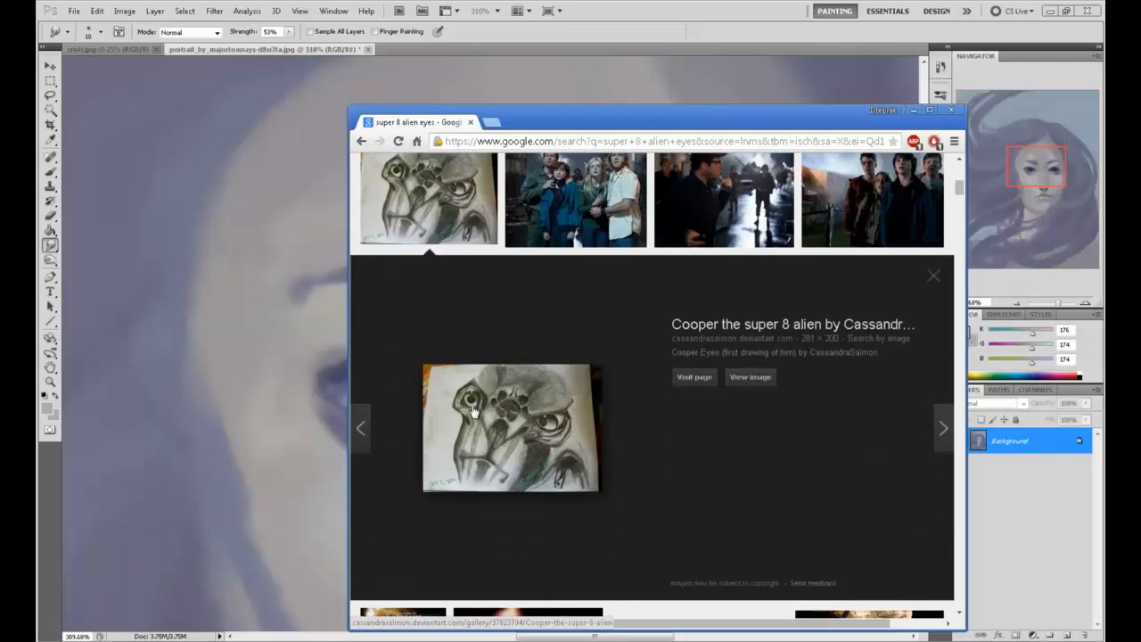
pyautogui.moveTo(958, 185)
pyautogui.mouseDown()
pyautogui.moveTo(958, 203)
pyautogui.moveTo(958, 172)
pyautogui.mouseUp()
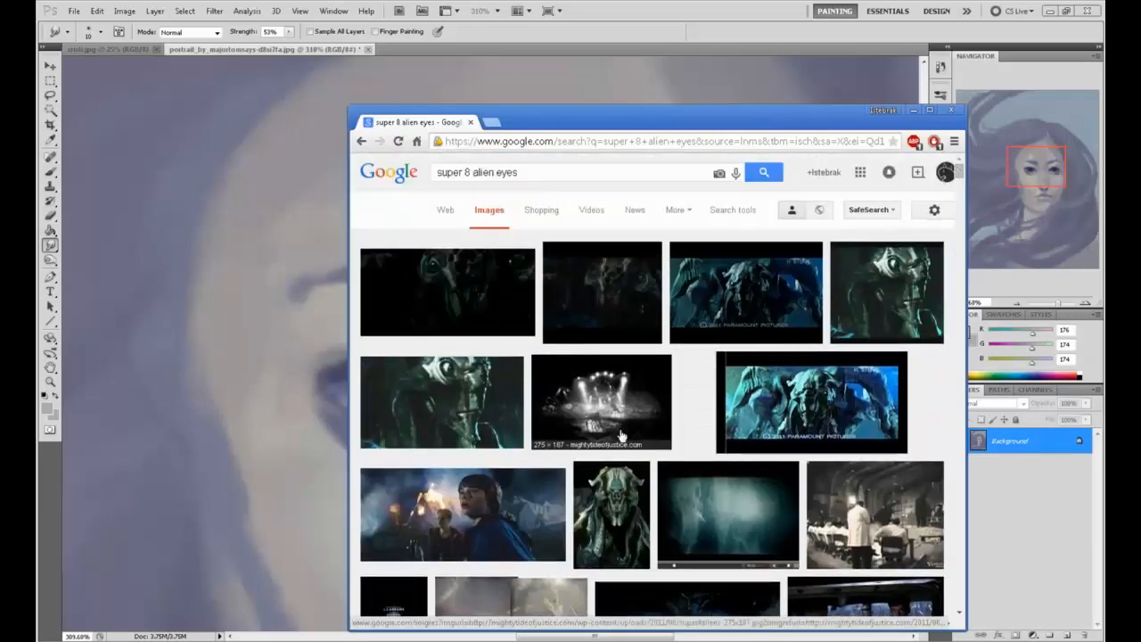
# Examine the alien character design and the enlarged super-8-alien.png still, and close the browser.
pyautogui.click(603, 517)
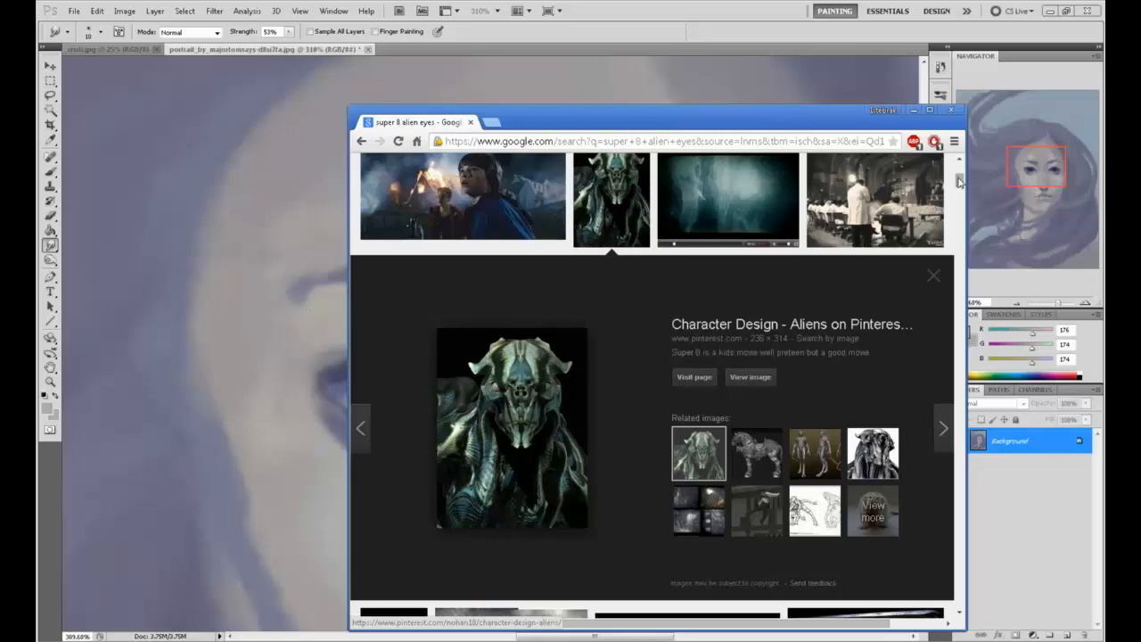
pyautogui.moveTo(959, 182); pyautogui.dragTo(959, 172)
pyautogui.click(603, 303)
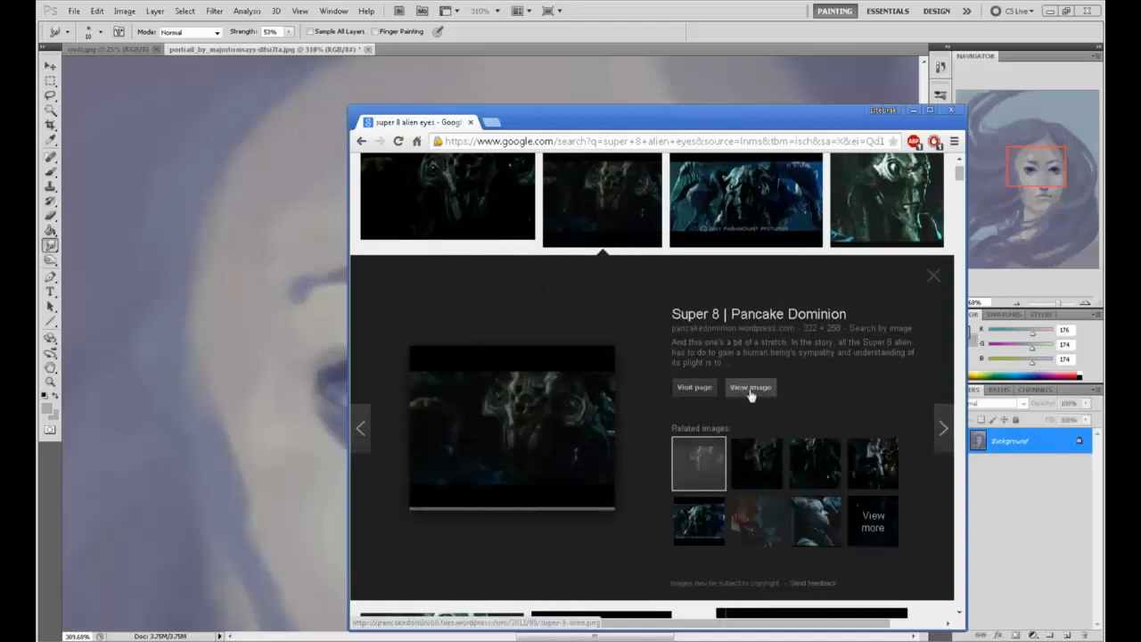
pyautogui.click(751, 393)
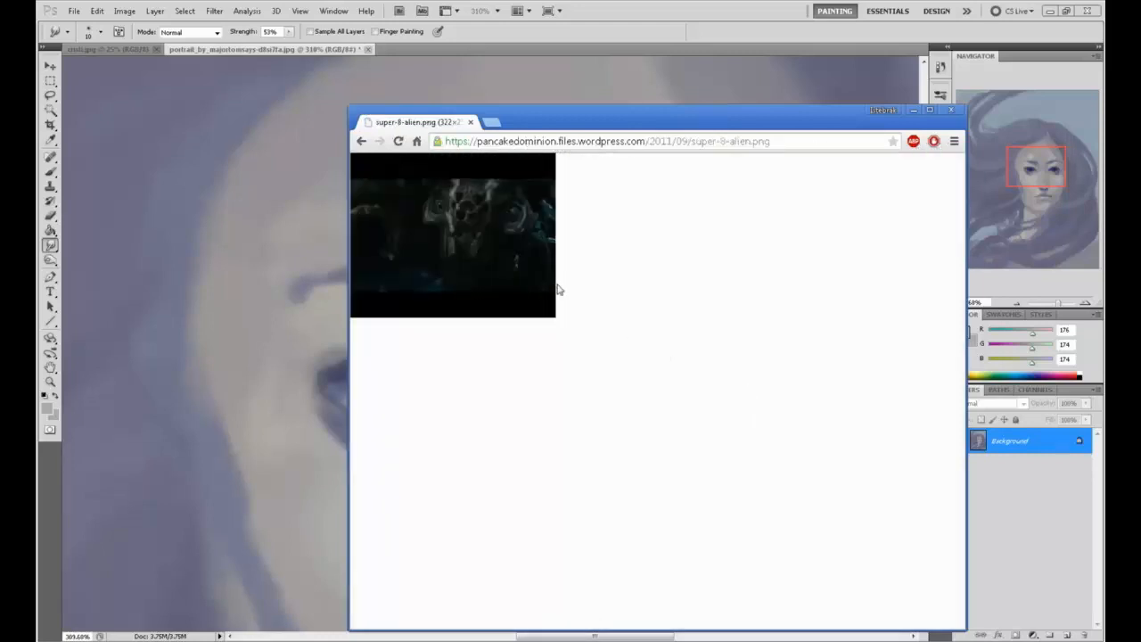
pyautogui.keyDown('ctrl'); pyautogui.scroll(7, 624, 307); pyautogui.keyUp('ctrl')
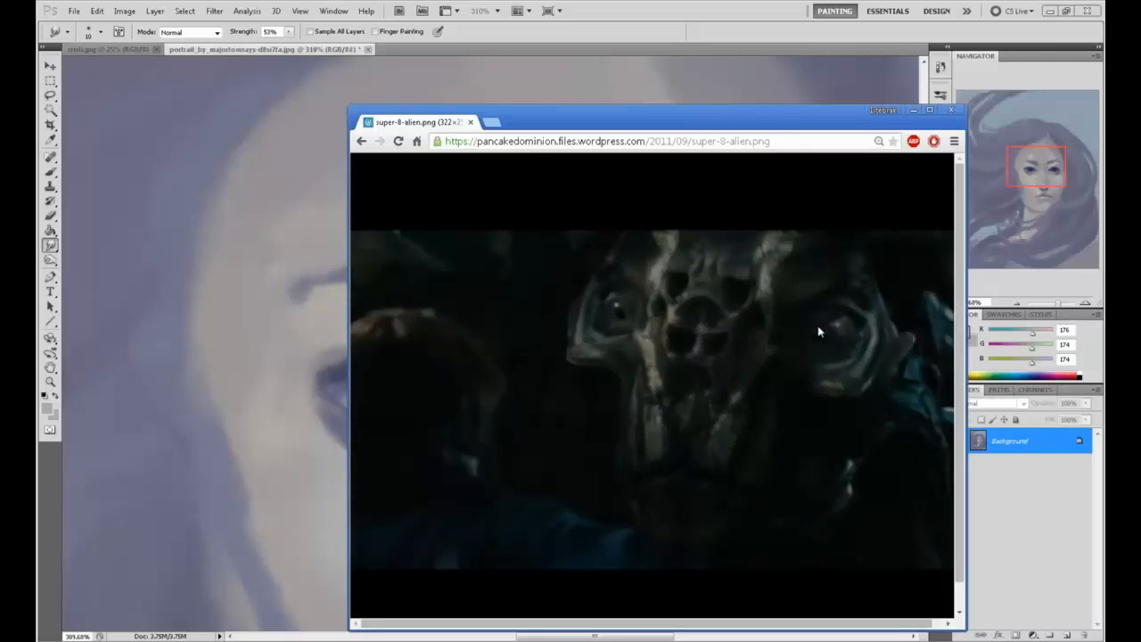
pyautogui.click(951, 109)
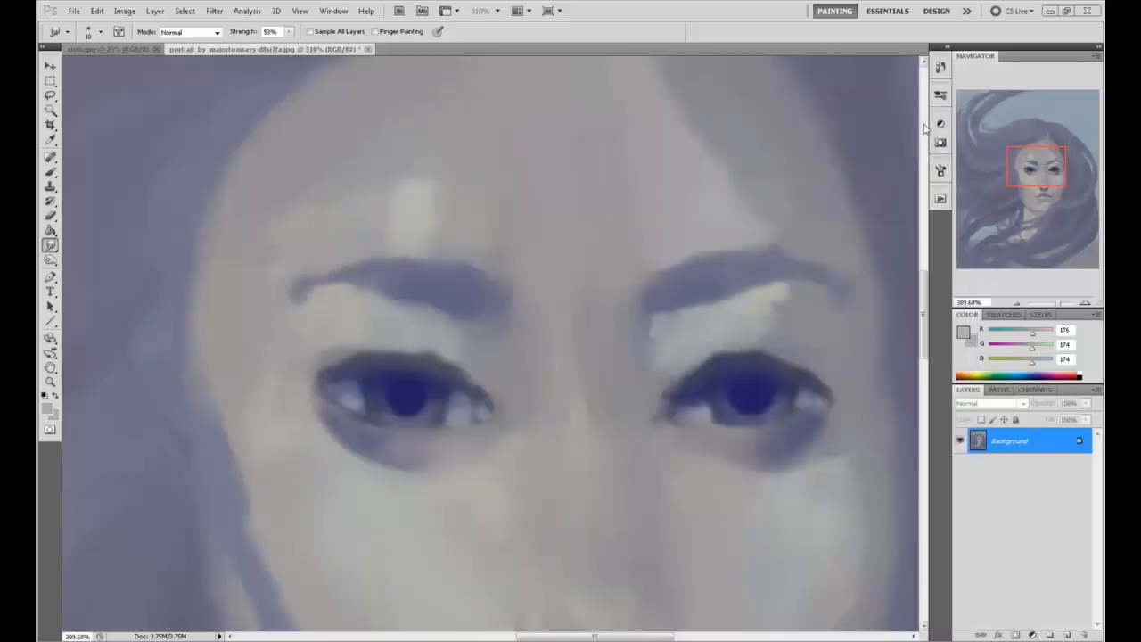
# Open the Liquify filter and nudge the edge of the face beside the viewer's left eye with a 226 brush.
pyautogui.hotkey('ctrl', '-')
pyautogui.hotkey('ctrl', '-')
pyautogui.hotkey('ctrl', '-')
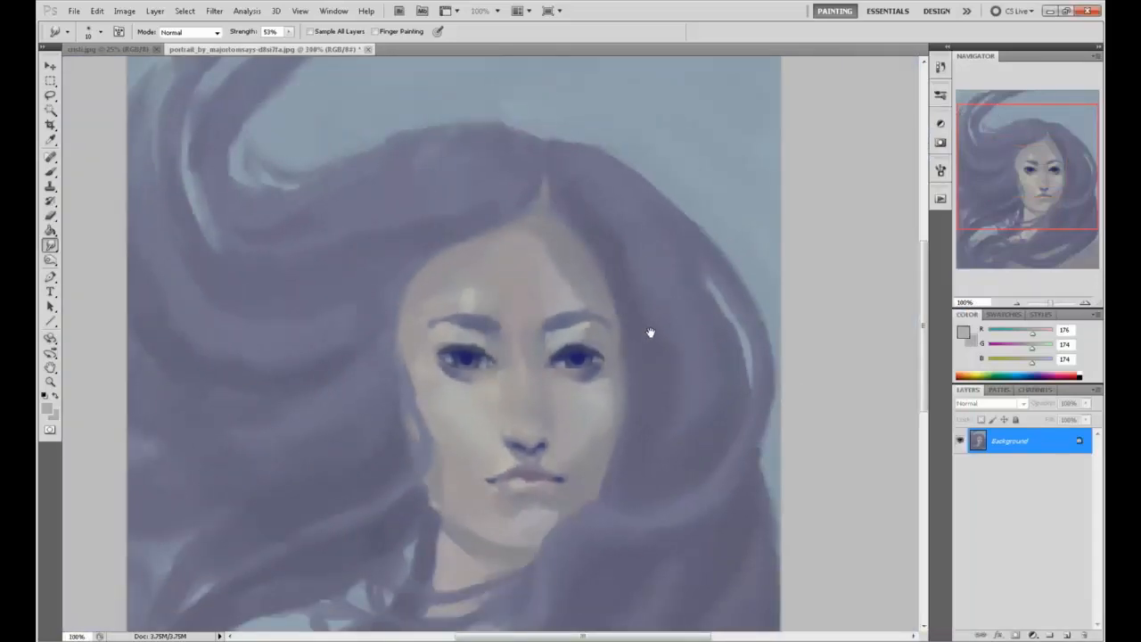
pyautogui.hotkey('ctrl', '-')
pyautogui.click(214, 10)
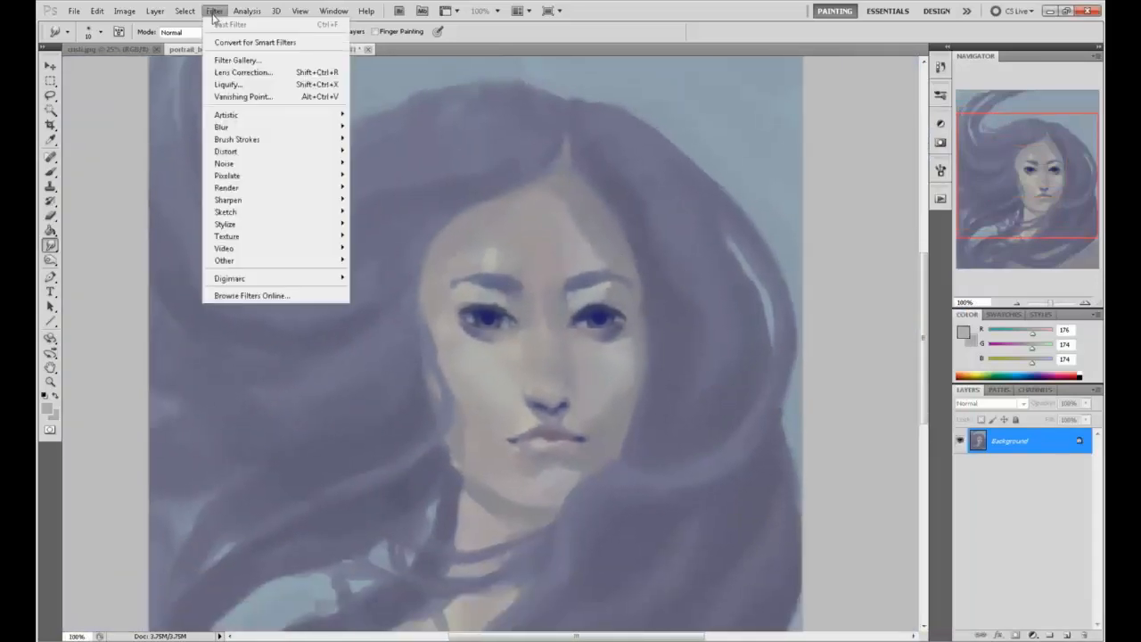
pyautogui.click(234, 79)
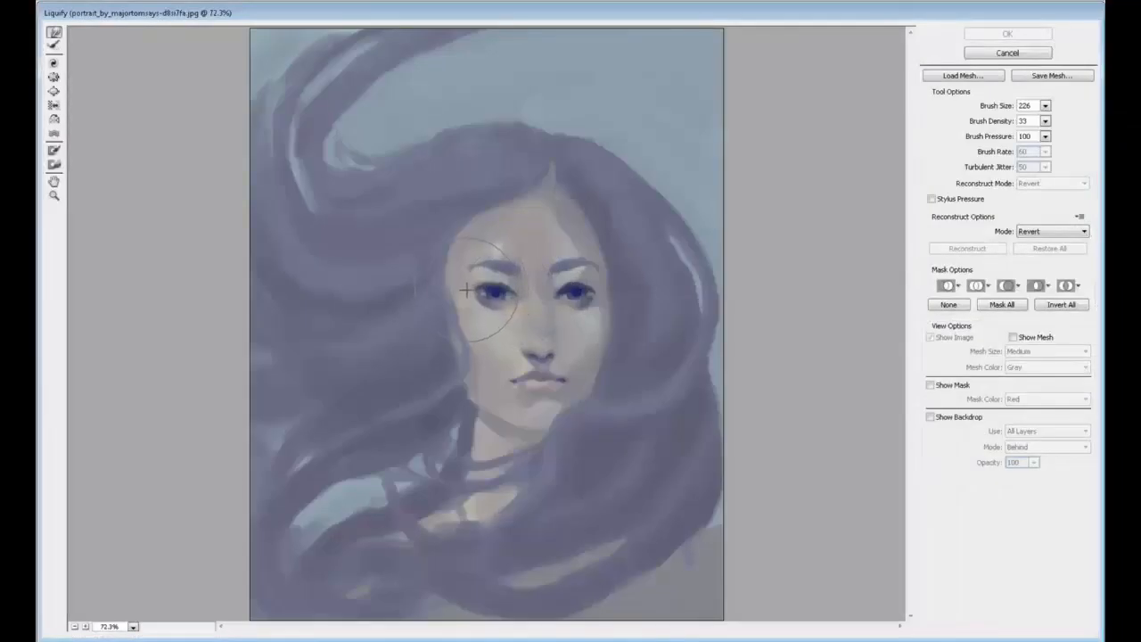
pyautogui.moveTo(468, 289); pyautogui.dragTo(464, 291)
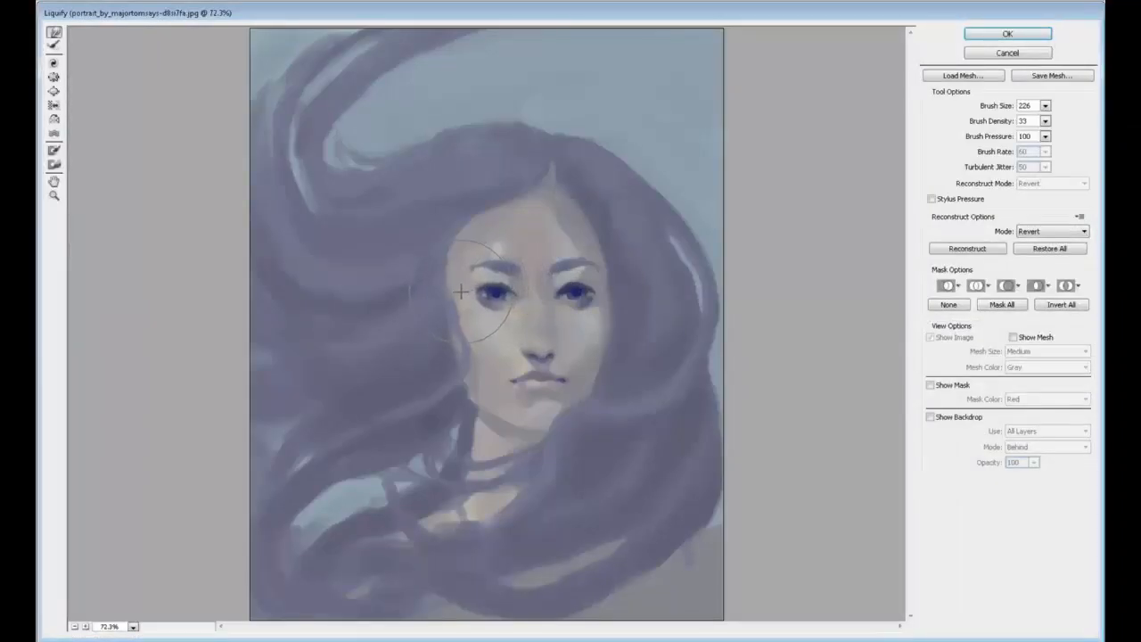
# Set the Liquify brush size to 76, refine the shape around the eyes and apply the filter.
pyautogui.click(1045, 106)
pyautogui.moveTo(990, 123); pyautogui.dragTo(985, 124)
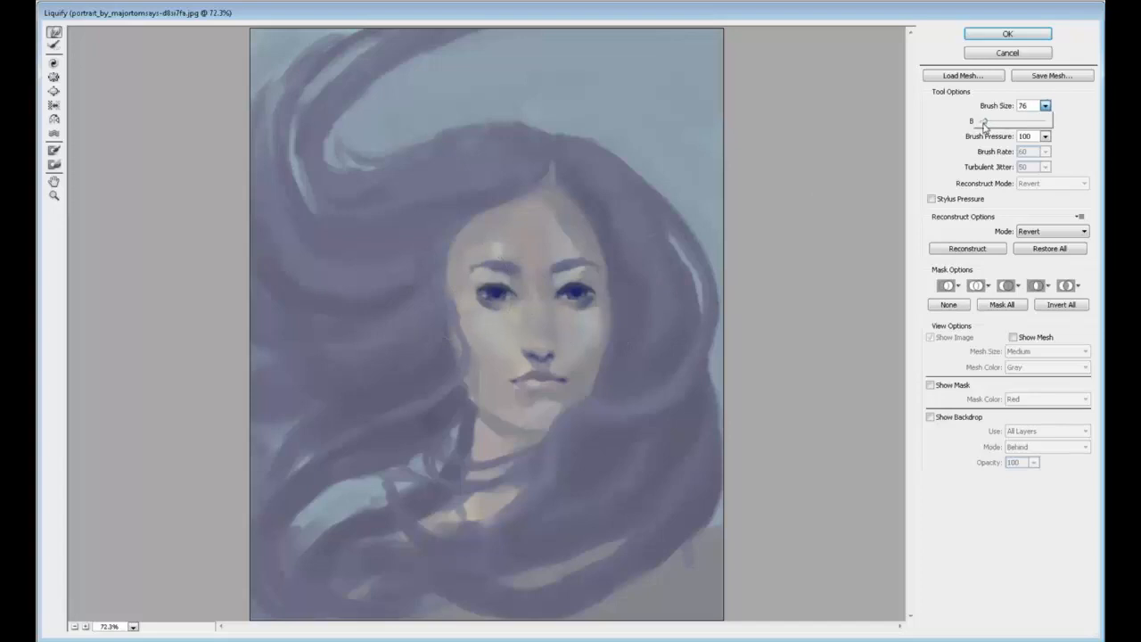
pyautogui.click(496, 319)
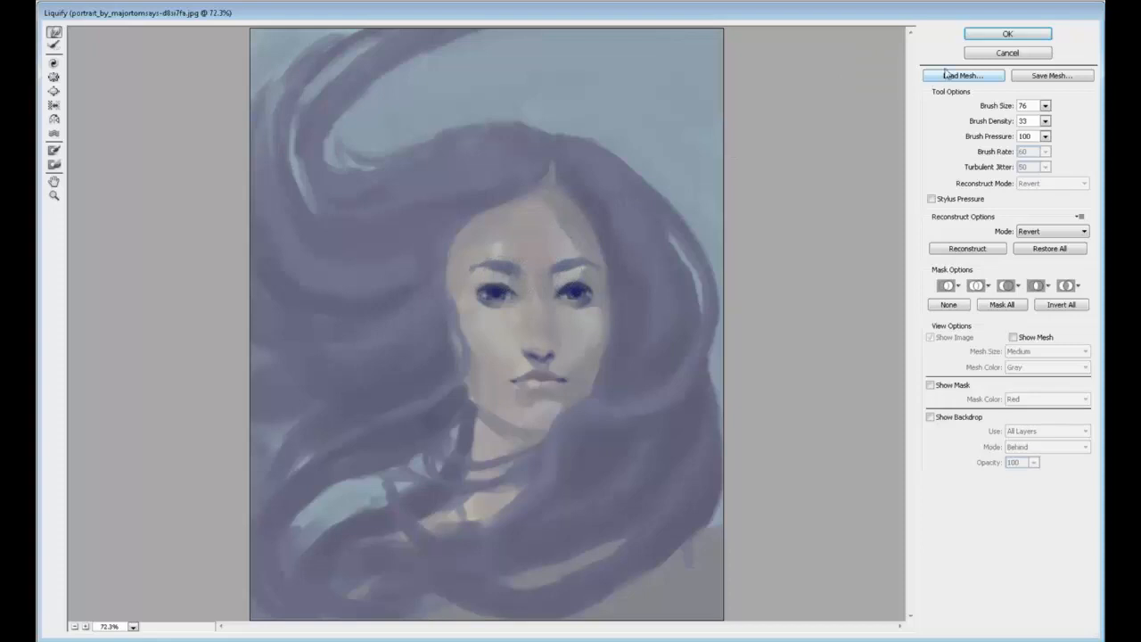
pyautogui.click(995, 35)
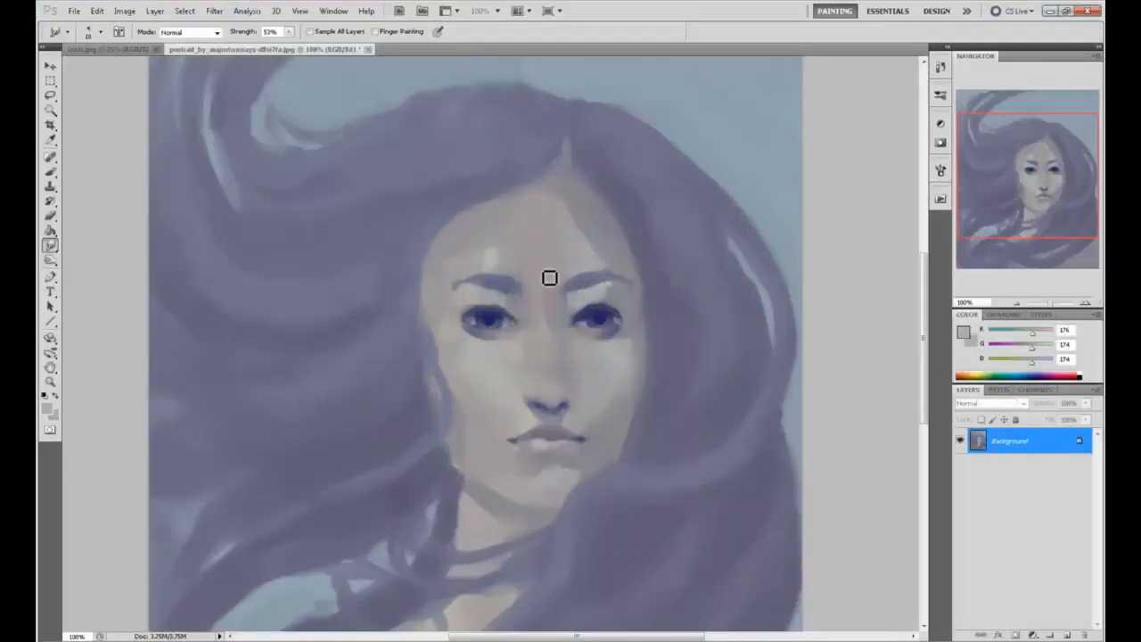
# Touch up the upper lids and inner corners of both eyes with the Brush, using sampled skin and dark lid tones.
pyautogui.hotkey('ctrl', '+')
pyautogui.press('b')
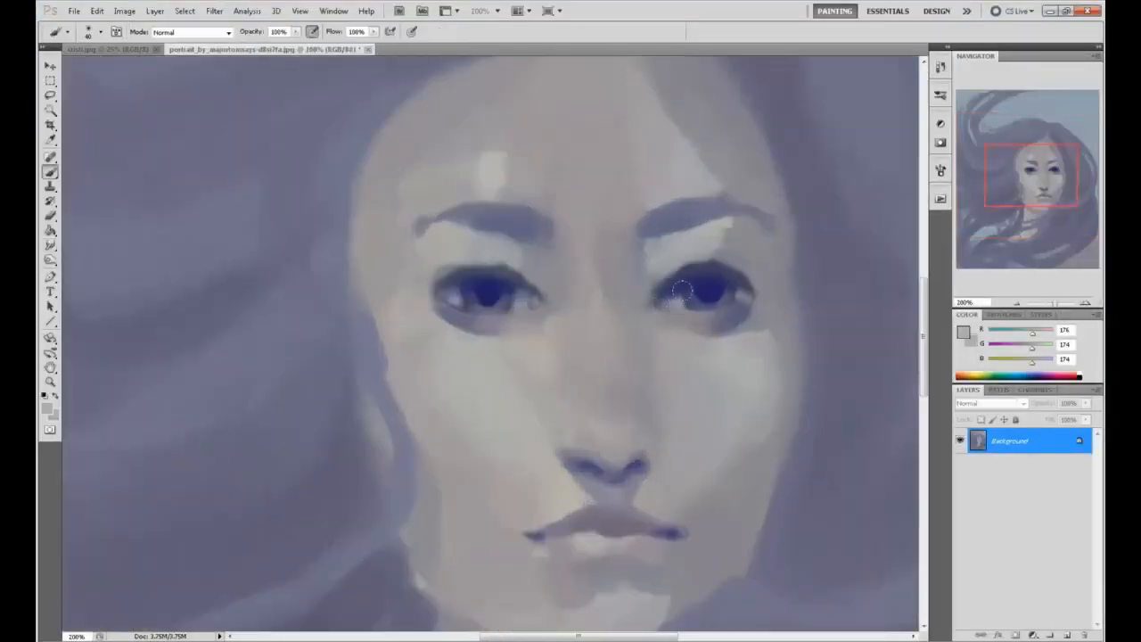
pyautogui.keyDown('alt'); pyautogui.click(684, 348); pyautogui.keyUp('alt')
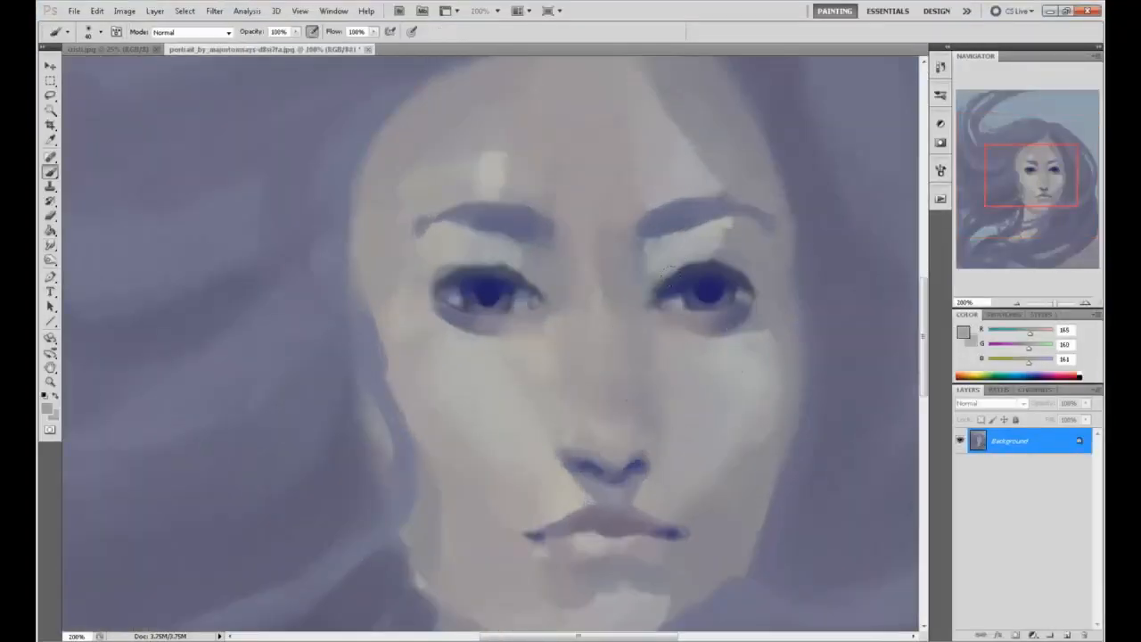
pyautogui.keyDown('alt'); pyautogui.click(692, 264); pyautogui.keyUp('alt')
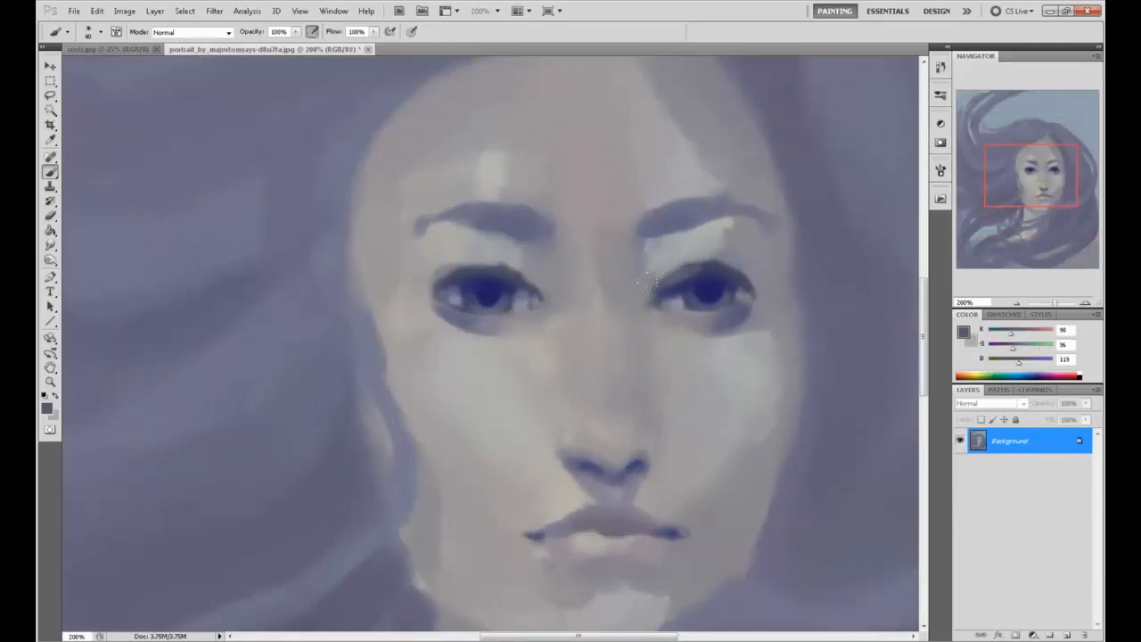
pyautogui.keyDown('alt'); pyautogui.click(506, 260); pyautogui.keyUp('alt')
pyautogui.keyDown('alt'); pyautogui.click(687, 267); pyautogui.keyUp('alt')
pyautogui.keyDown('alt'); pyautogui.click(500, 271); pyautogui.keyUp('alt')
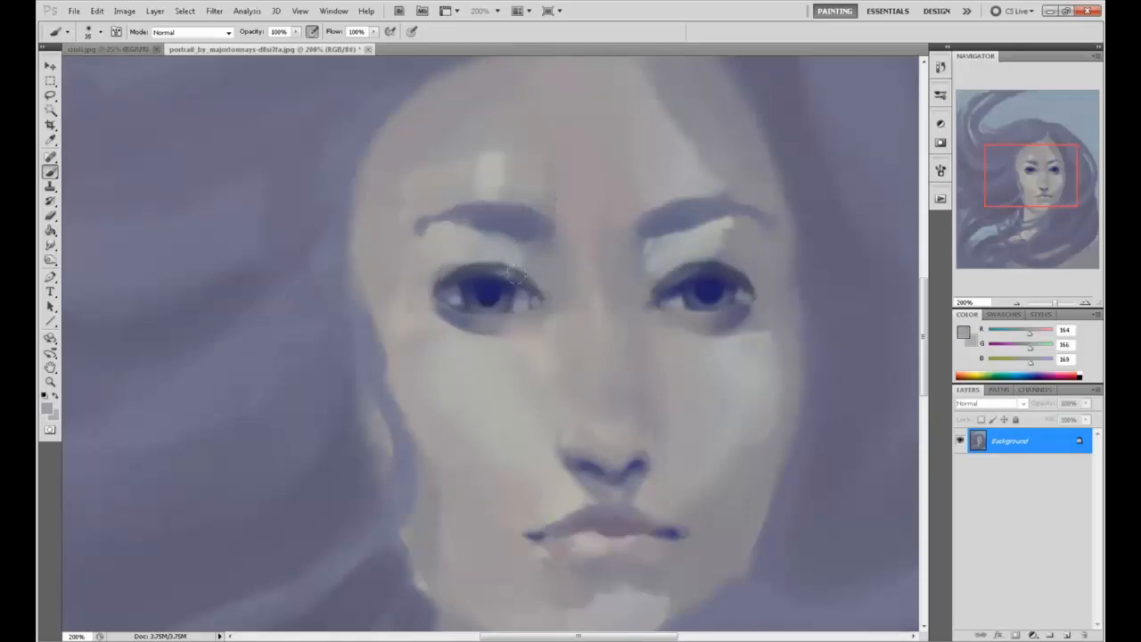
# Deepen the viewer's left upper lid and both irises with sampled dark blues, and dot a pale grey catchlight into each iris.
pyautogui.keyDown('alt'); pyautogui.click(510, 268); pyautogui.keyUp('alt')
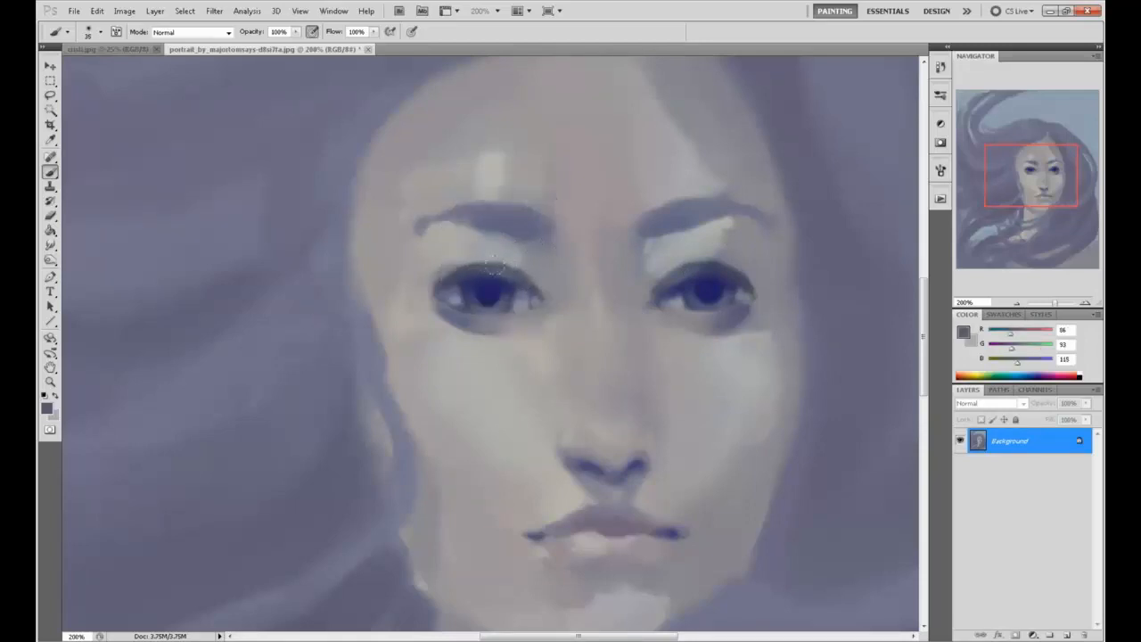
pyautogui.keyDown('alt'); pyautogui.click(492, 267); pyautogui.keyUp('alt')
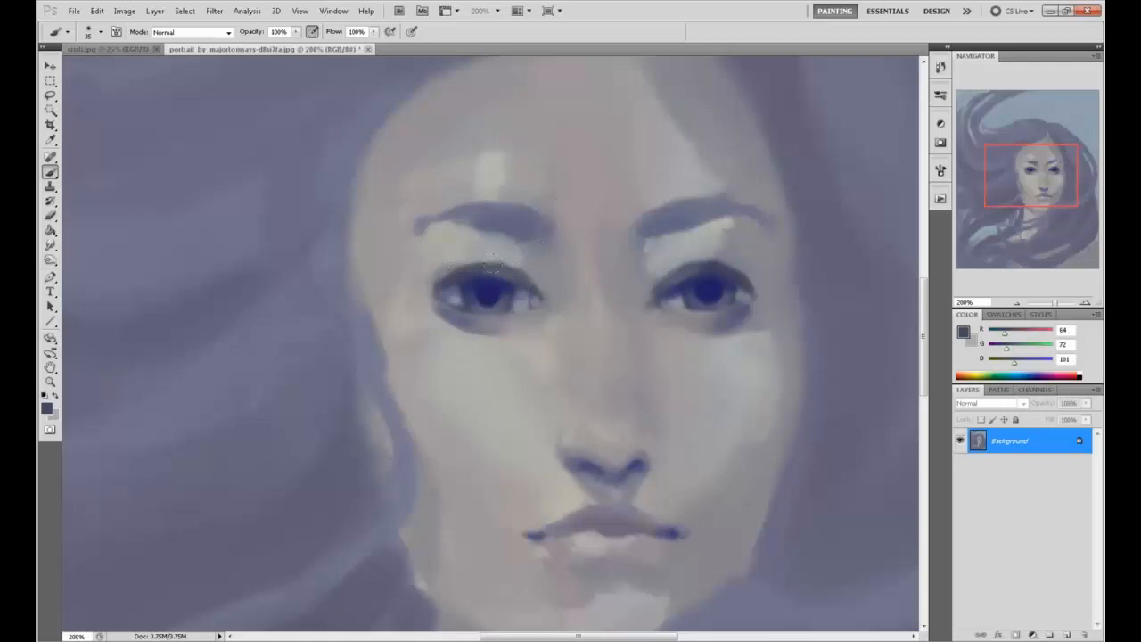
pyautogui.keyDown('alt'); pyautogui.click(499, 282); pyautogui.keyUp('alt')
pyautogui.keyDown('alt'); pyautogui.click(711, 282); pyautogui.keyUp('alt')
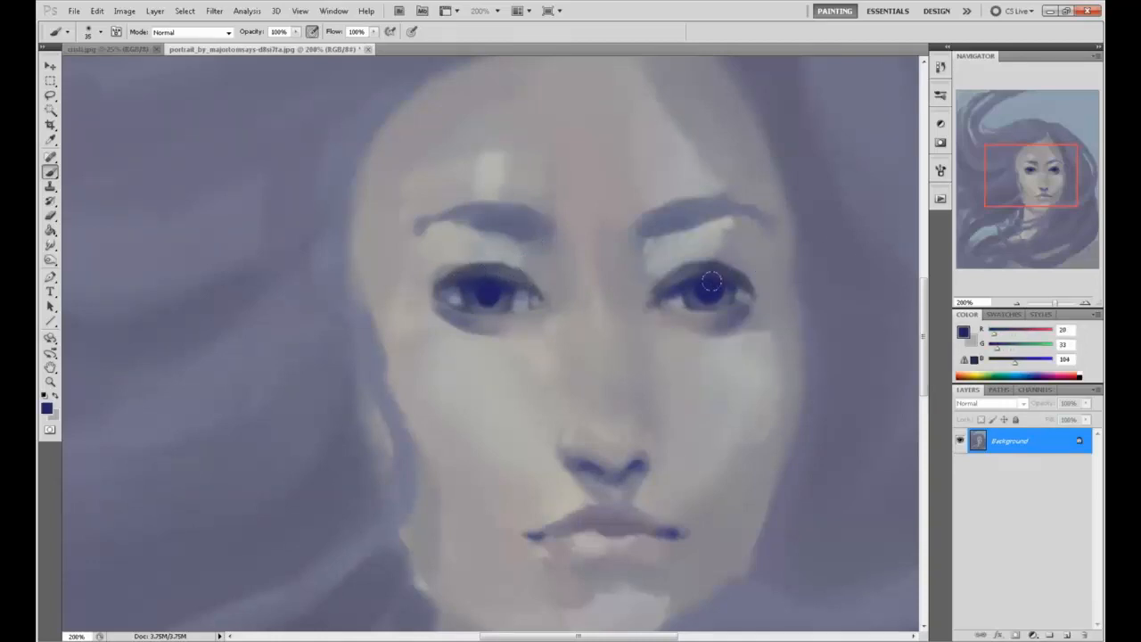
pyautogui.keyDown('alt'); pyautogui.click(707, 232); pyautogui.keyUp('alt')
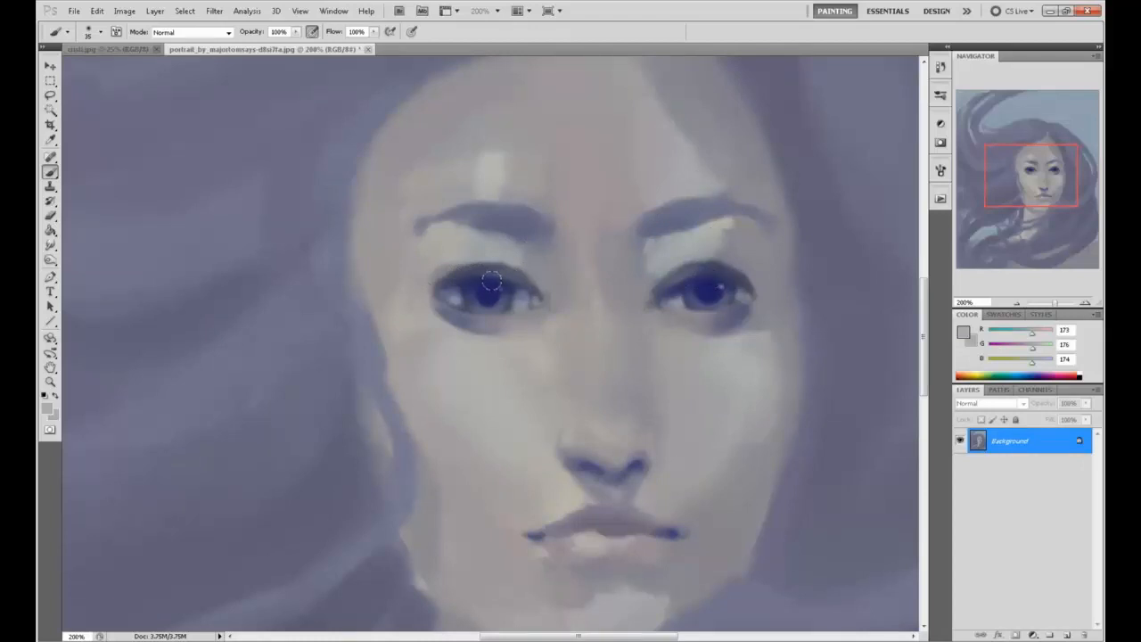
# Reopen Liquify and reshape both eyes up close with the Forward Warp tool at brush size 76.
pyautogui.click(214, 10)
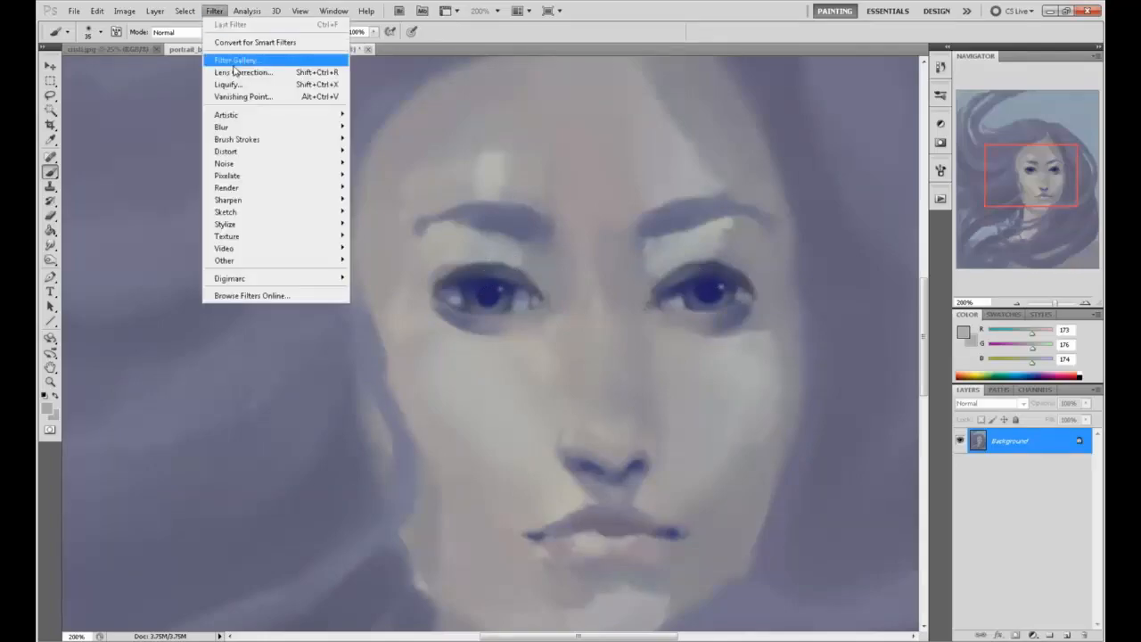
pyautogui.click(272, 89)
pyautogui.moveTo(404, 254); pyautogui.dragTo(638, 305)
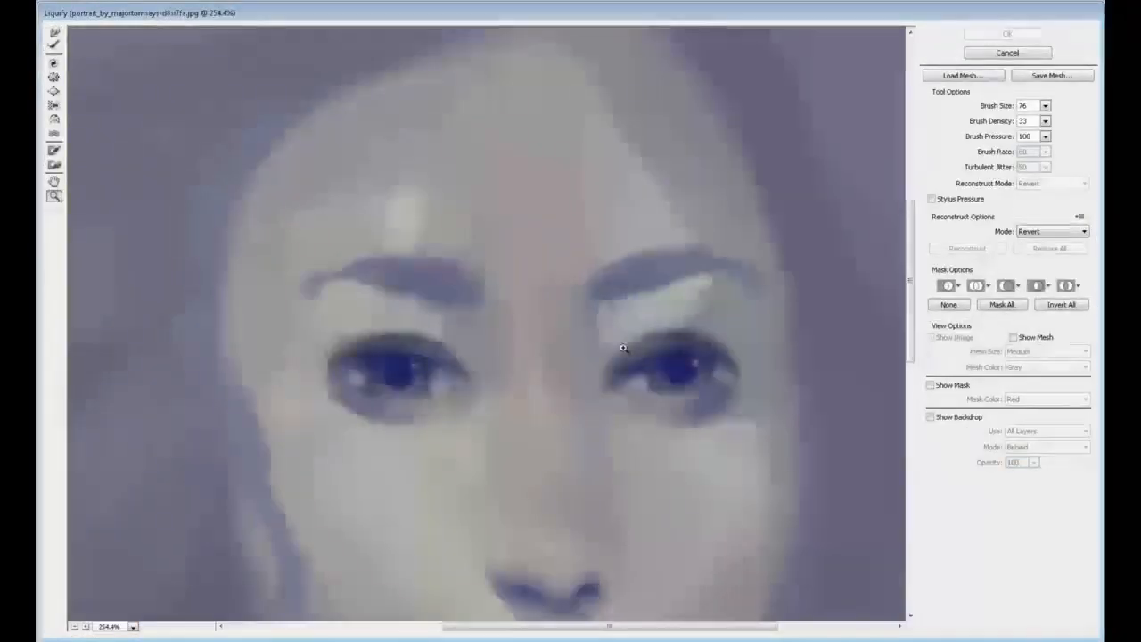
pyautogui.click(54, 32)
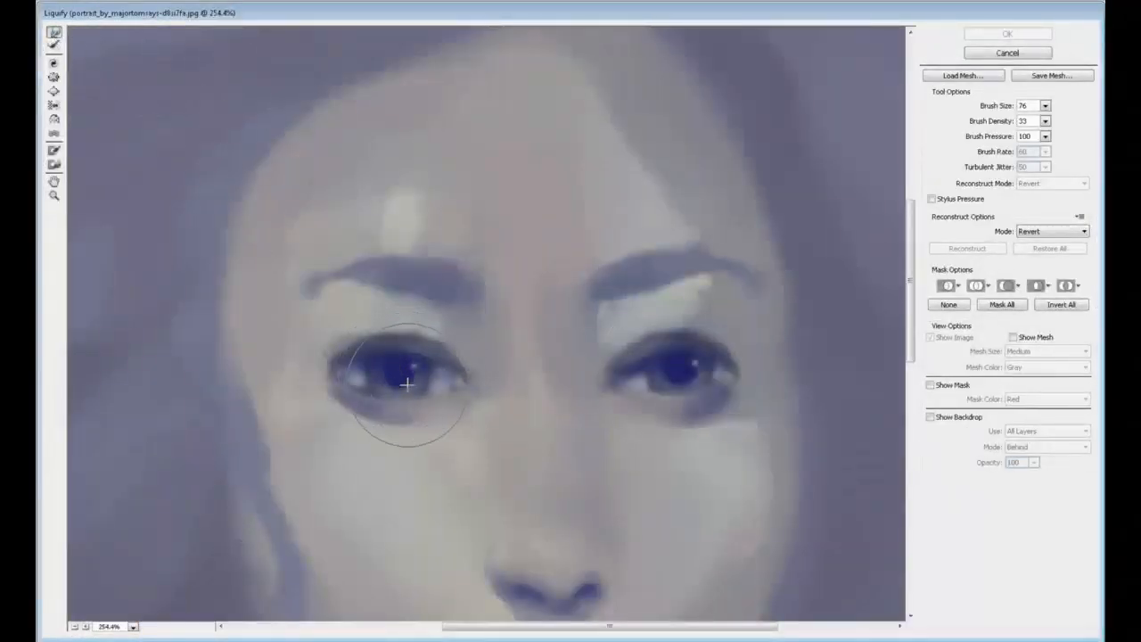
pyautogui.moveTo(395, 407)
pyautogui.mouseDown()
pyautogui.moveTo(418, 413)
pyautogui.moveTo(402, 378)
pyautogui.mouseUp()
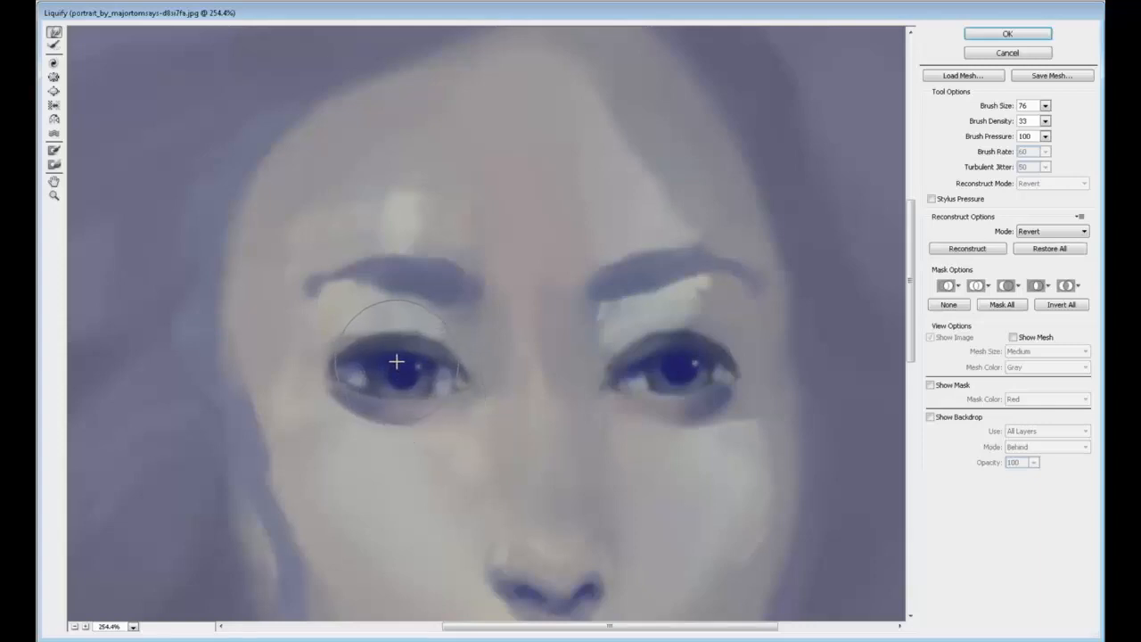
pyautogui.moveTo(670, 374); pyautogui.dragTo(655, 381)
# Try to push the viewer's right eye inward with Forward Warp brush sizes of 241 and 136.
pyautogui.hotkey('ctrl', '-')
pyautogui.hotkey('ctrl', '-')
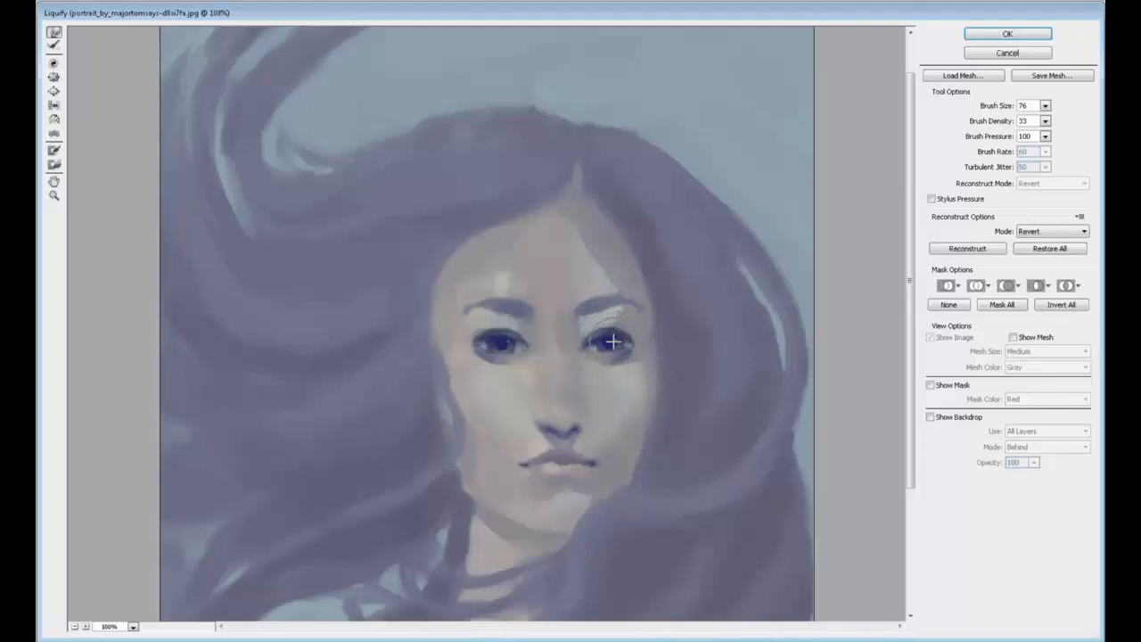
pyautogui.click(1045, 106)
pyautogui.click(992, 122)
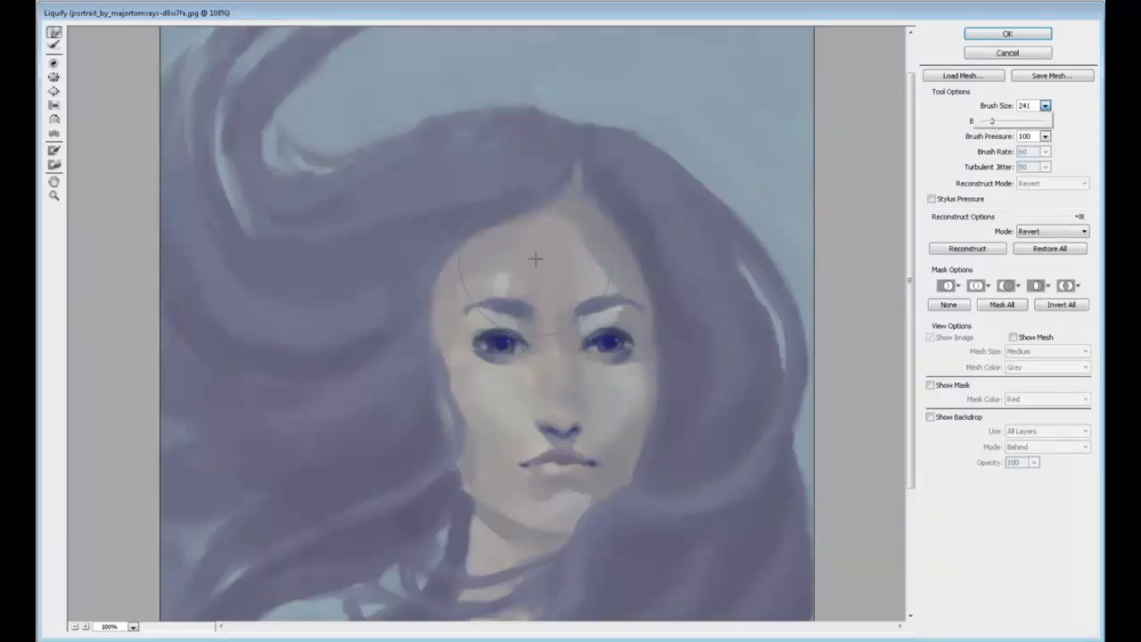
pyautogui.click(612, 344)
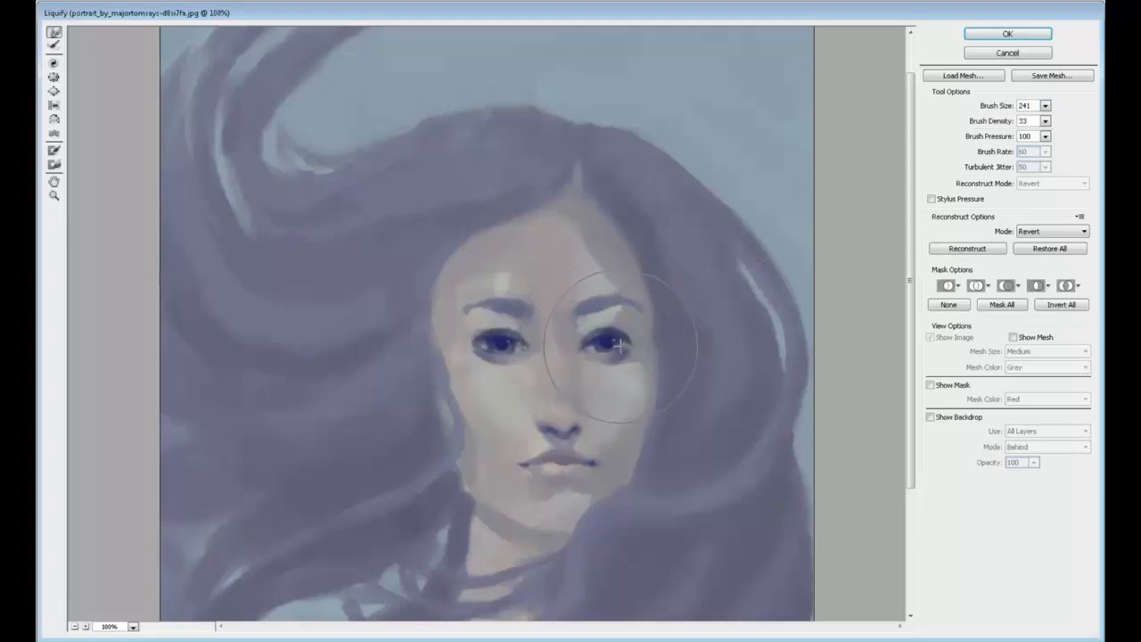
pyautogui.click(1044, 106)
pyautogui.moveTo(1014, 122); pyautogui.dragTo(985, 122)
pyautogui.click(597, 343)
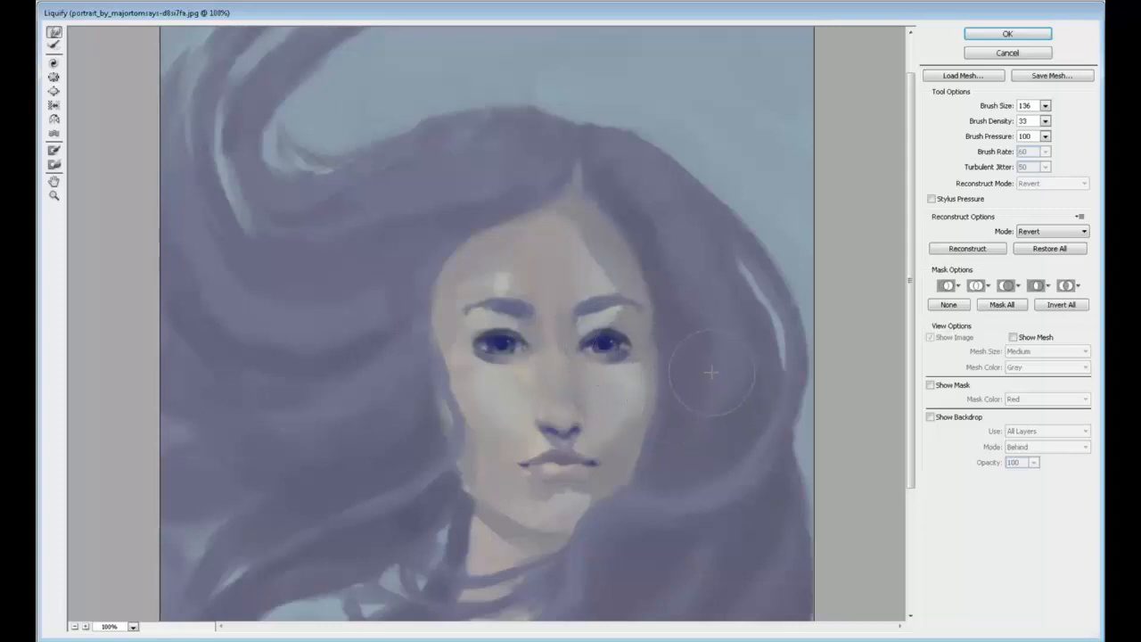
# Set the Liquify brush size to 391 and density to 44, and push the viewer's left eye slightly outward.
pyautogui.moveTo(1045, 106)
pyautogui.mouseDown()
pyautogui.moveTo(997, 127)
pyautogui.moveTo(1010, 139)
pyautogui.mouseUp()
pyautogui.click(1044, 120)
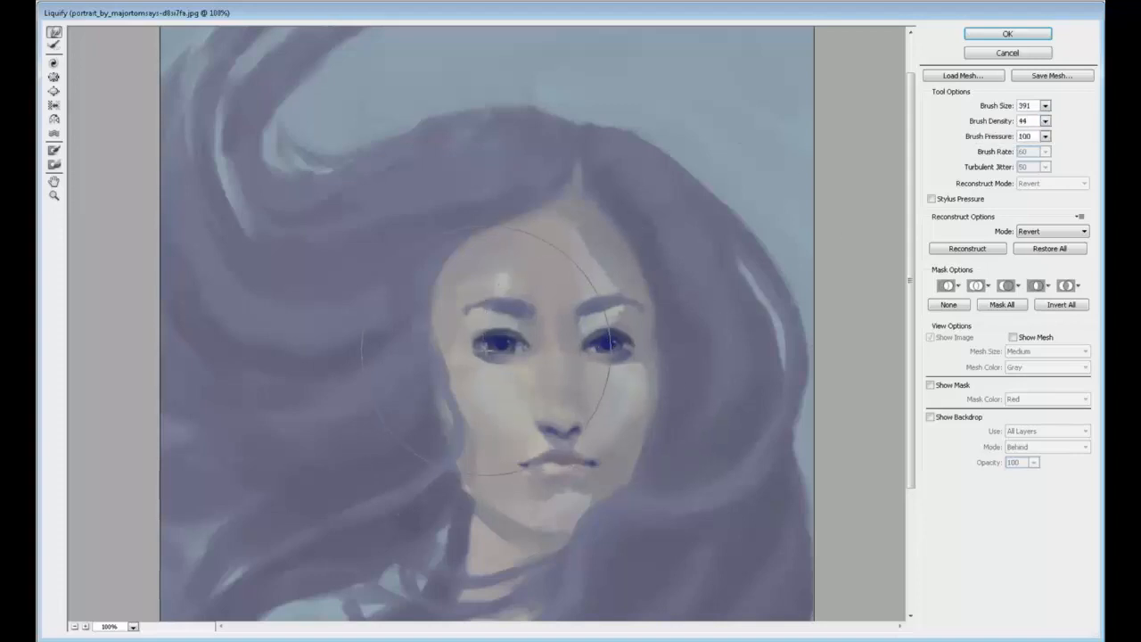
pyautogui.moveTo(499, 347); pyautogui.dragTo(493, 347)
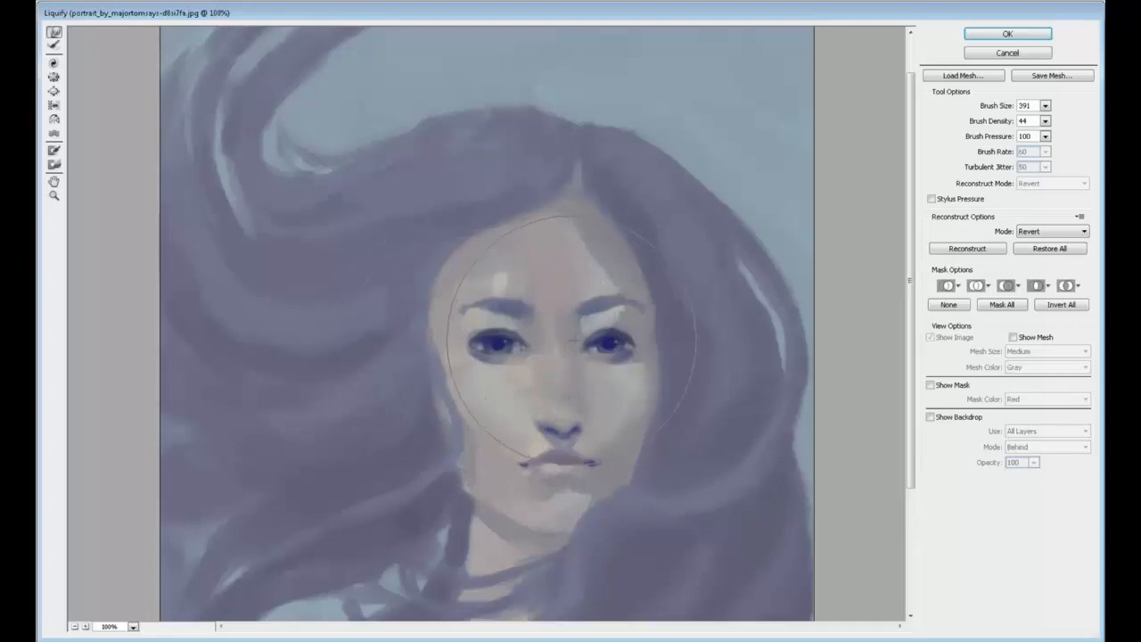
# Adjust the area between the eyes with the Bloat tool at brush size 166, return to Forward Warp and apply the Liquify changes.
pyautogui.click(53, 90)
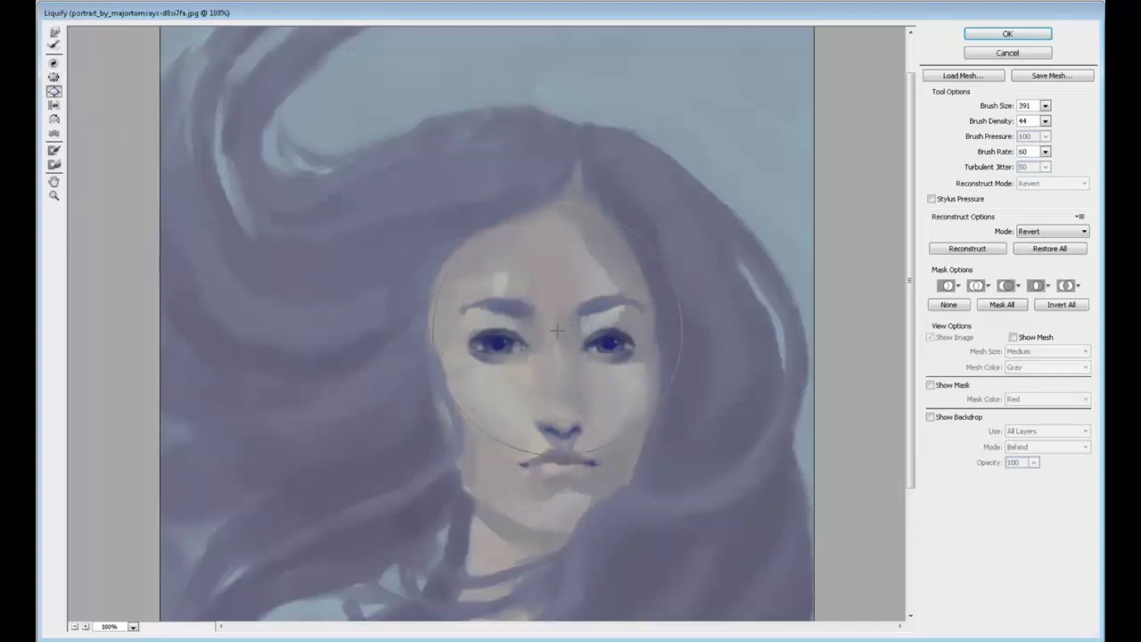
pyautogui.press('alt')
pyautogui.click(1044, 105)
pyautogui.moveTo(1014, 121); pyautogui.dragTo(987, 121)
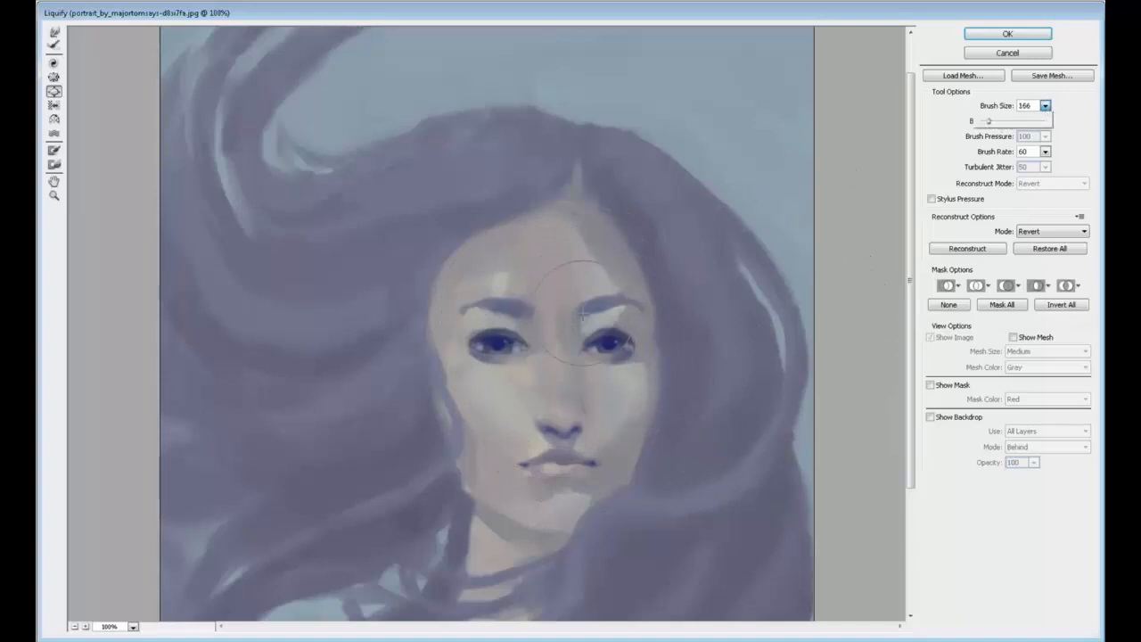
pyautogui.click(552, 353)
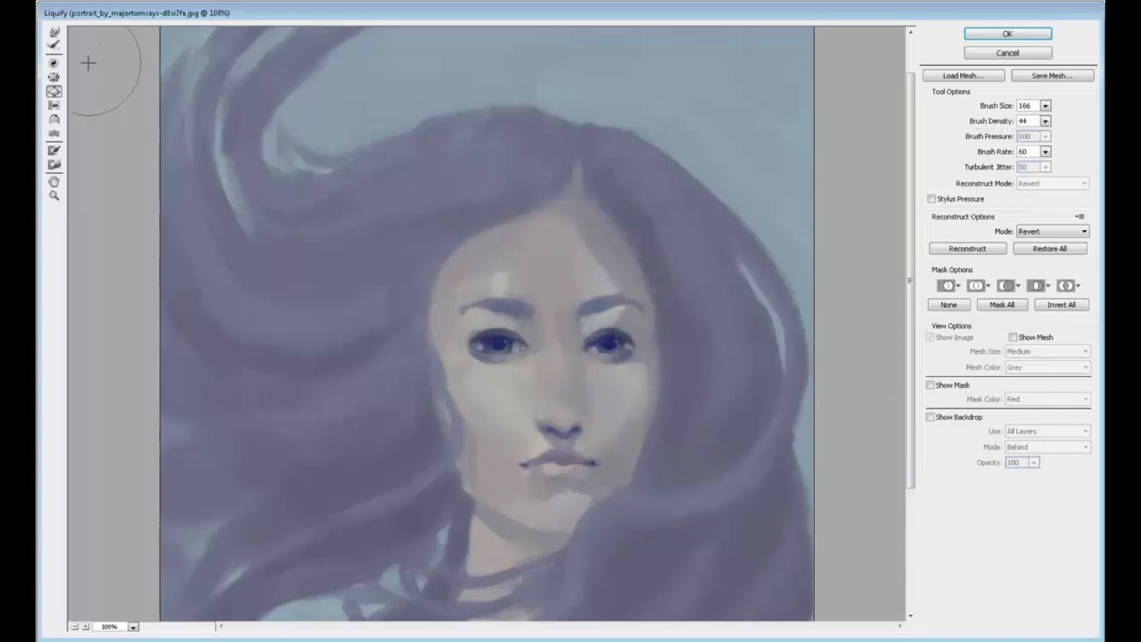
pyautogui.click(55, 32)
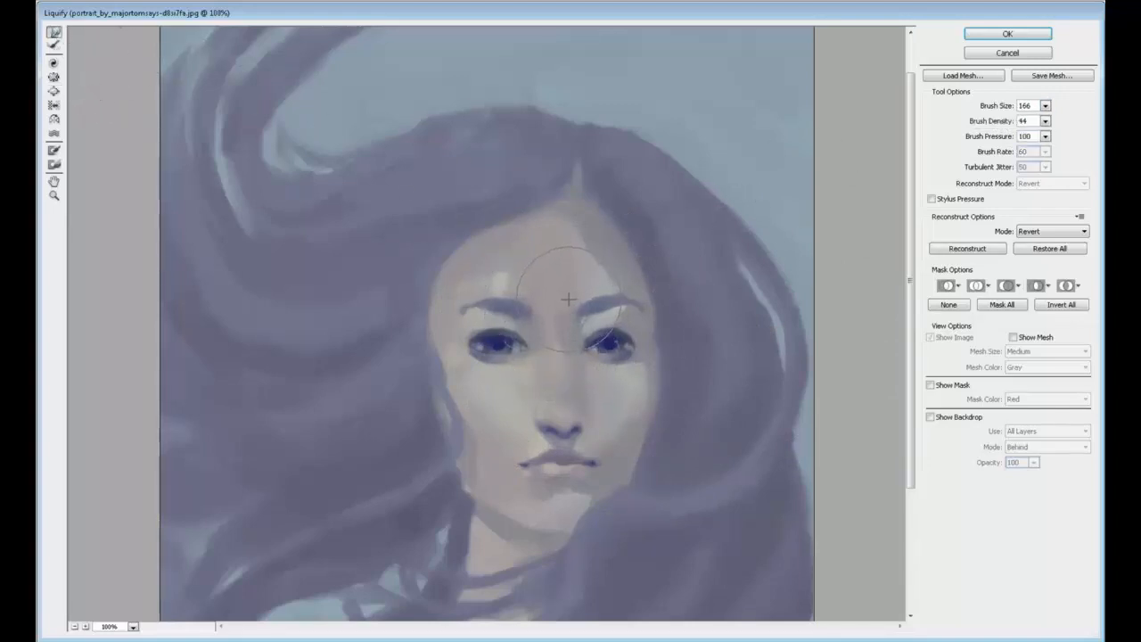
pyautogui.click(972, 33)
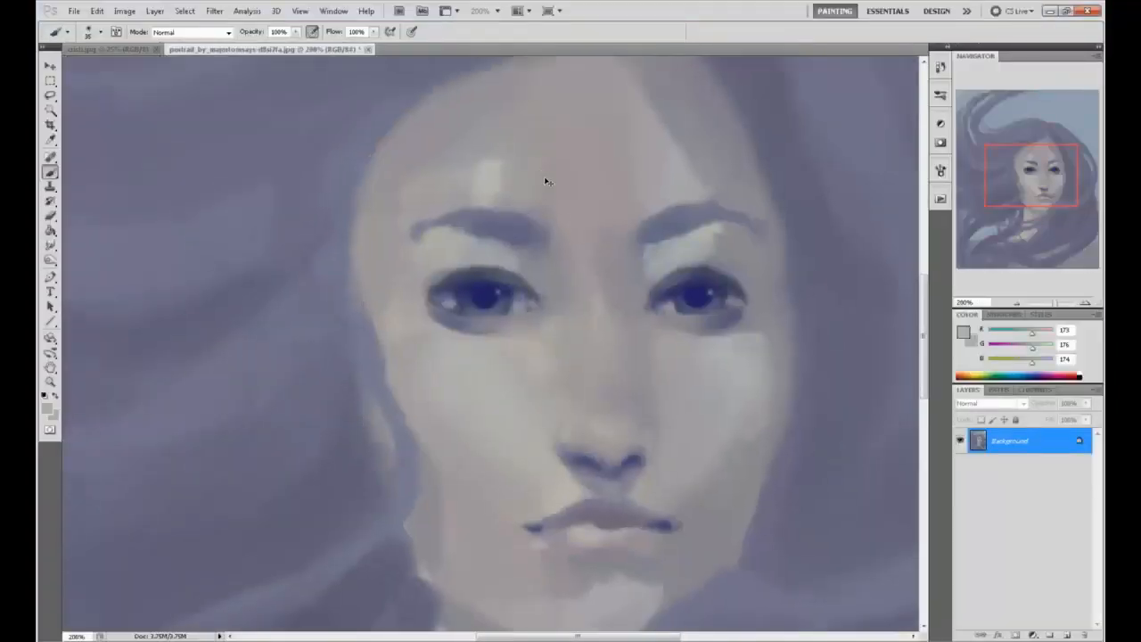
# Shade the inner ends of the eyebrows and the bridge of the nose with sampled grey-violet and skin tones.
pyautogui.hotkey('ctrl', '-')
pyautogui.keyDown('alt'); pyautogui.click(524, 288); pyautogui.keyUp('alt')
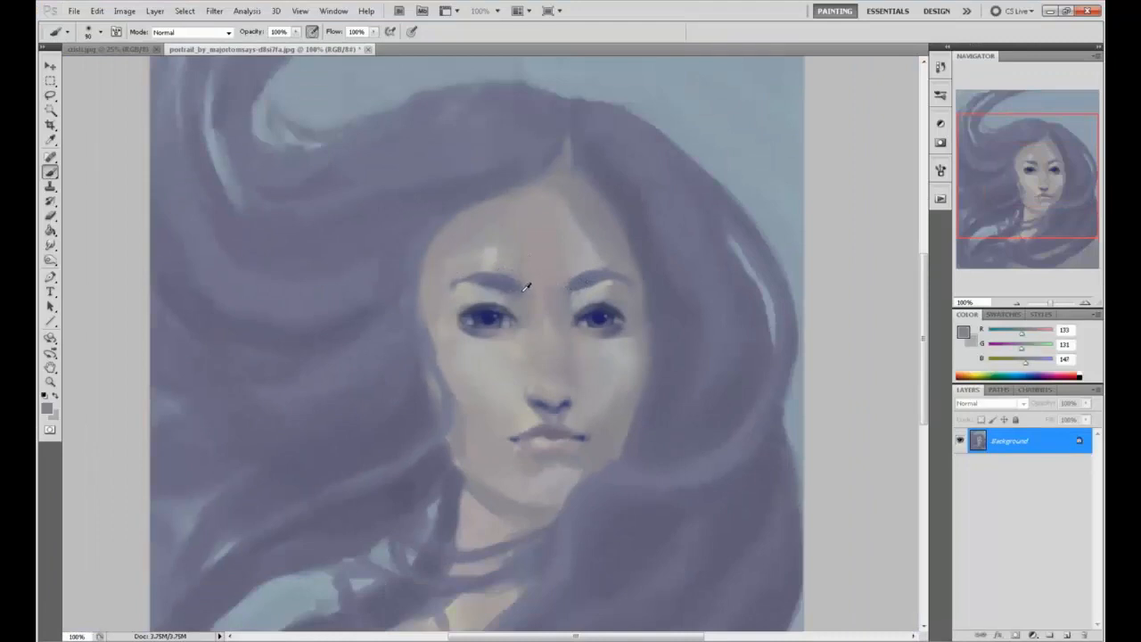
pyautogui.keyDown('alt'); pyautogui.click(523, 283); pyautogui.keyUp('alt')
pyautogui.keyDown('alt'); pyautogui.click(531, 292); pyautogui.keyUp('alt')
pyautogui.keyDown('alt'); pyautogui.click(545, 282); pyautogui.keyUp('alt')
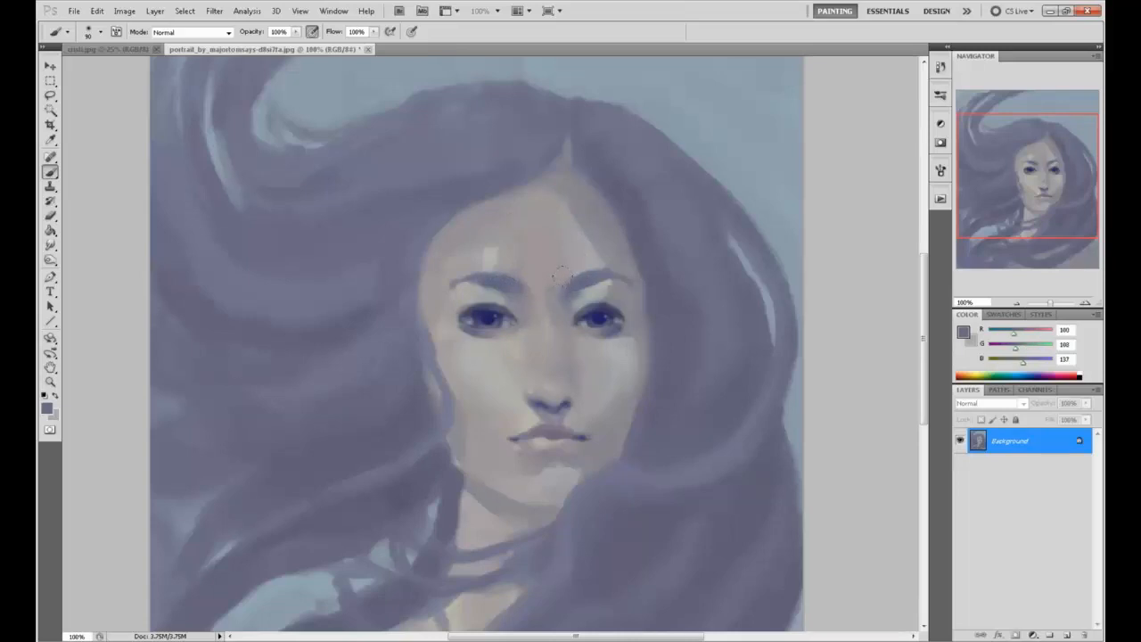
pyautogui.keyDown('alt'); pyautogui.click(562, 282); pyautogui.keyUp('alt')
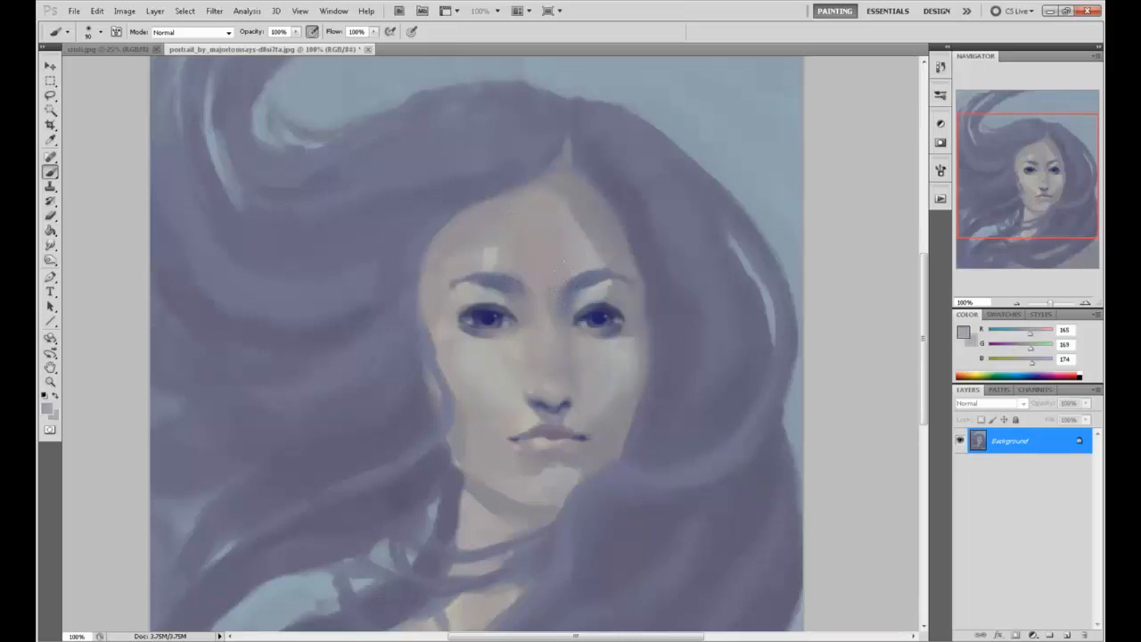
# Repaint the tail of the viewer's right eyebrow and the skin around it with sampled dark blue and grey-violet tones.
pyautogui.keyDown('alt'); pyautogui.click(617, 305); pyautogui.keyUp('alt')
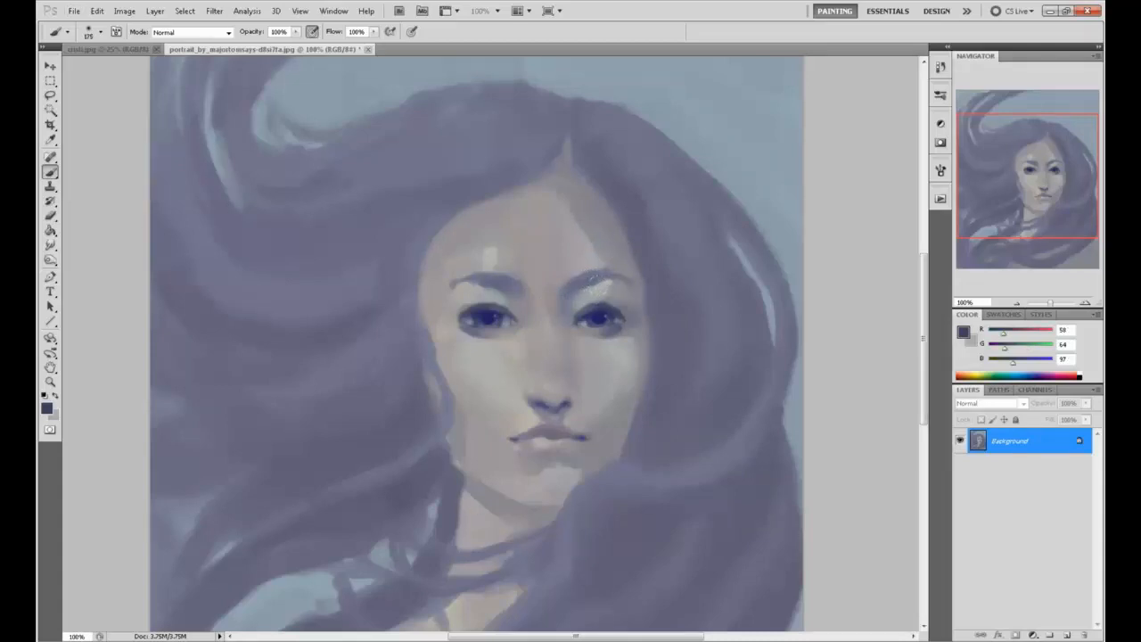
pyautogui.keyDown('alt'); pyautogui.click(634, 316); pyautogui.keyUp('alt')
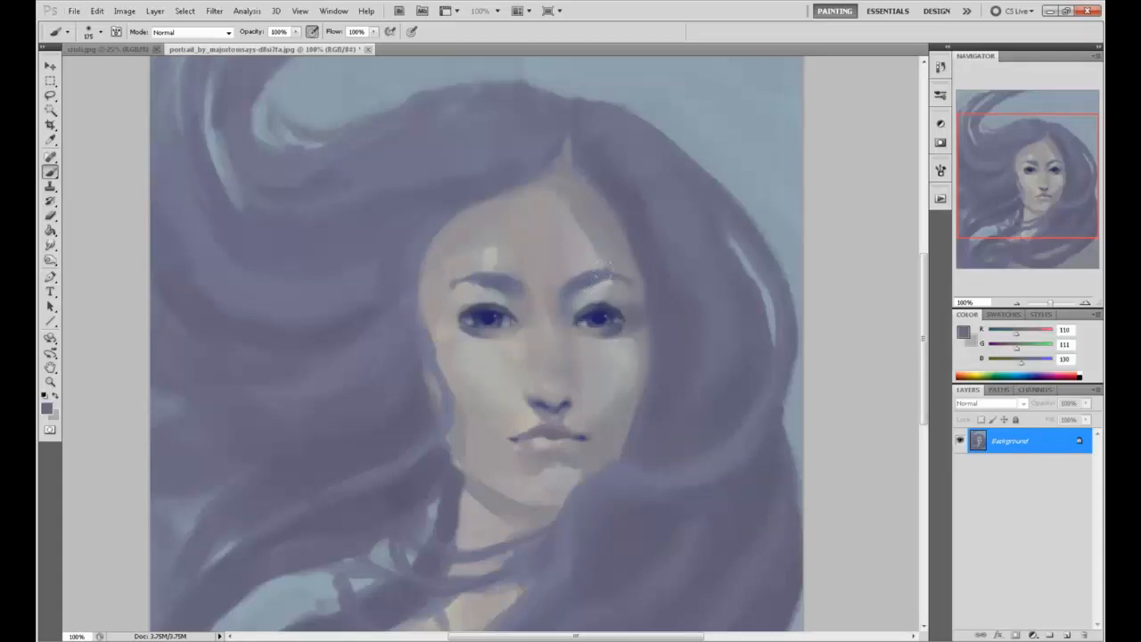
pyautogui.keyDown('alt'); pyautogui.click(476, 311); pyautogui.keyUp('alt')
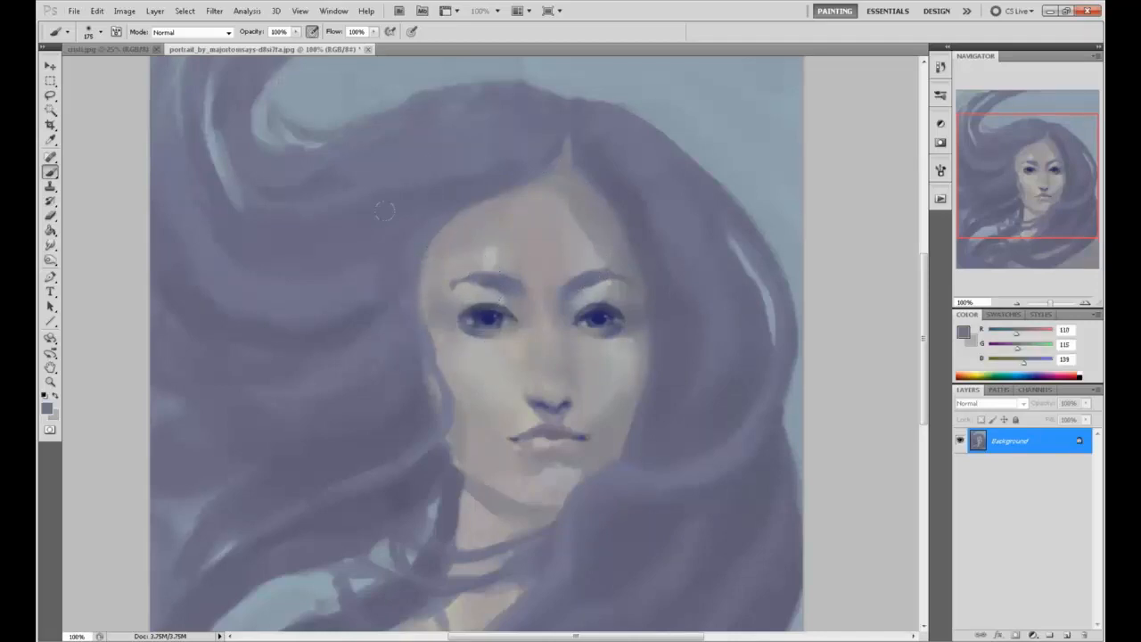
# Soften the hairline along the viewer's left temple and forehead by blending sampled grey-violet hair tones over the skin edge.
pyautogui.keyDown('alt'); pyautogui.click(488, 311); pyautogui.keyUp('alt')
pyautogui.keyDown('alt'); pyautogui.click(415, 292); pyautogui.keyUp('alt')
pyautogui.moveTo(443, 301)
pyautogui.mouseDown()
pyautogui.moveTo(456, 301)
pyautogui.moveTo(432, 327)
pyautogui.moveTo(455, 285)
pyautogui.mouseUp()
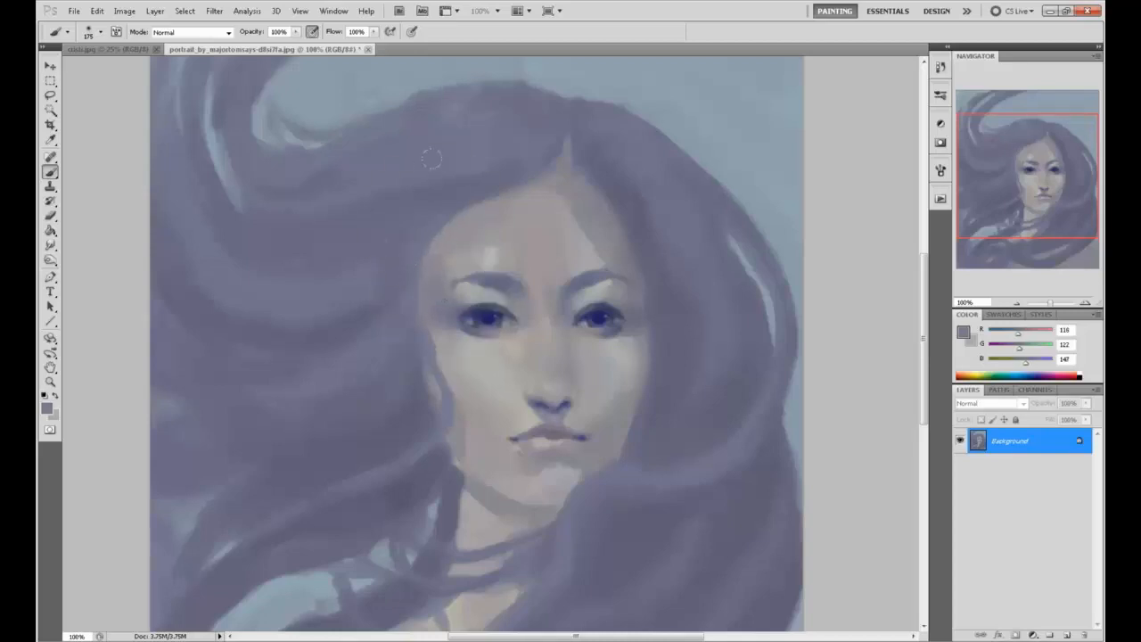
pyautogui.keyDown('alt'); pyautogui.click(451, 198); pyautogui.keyUp('alt')
pyautogui.moveTo(463, 212); pyautogui.dragTo(430, 254)
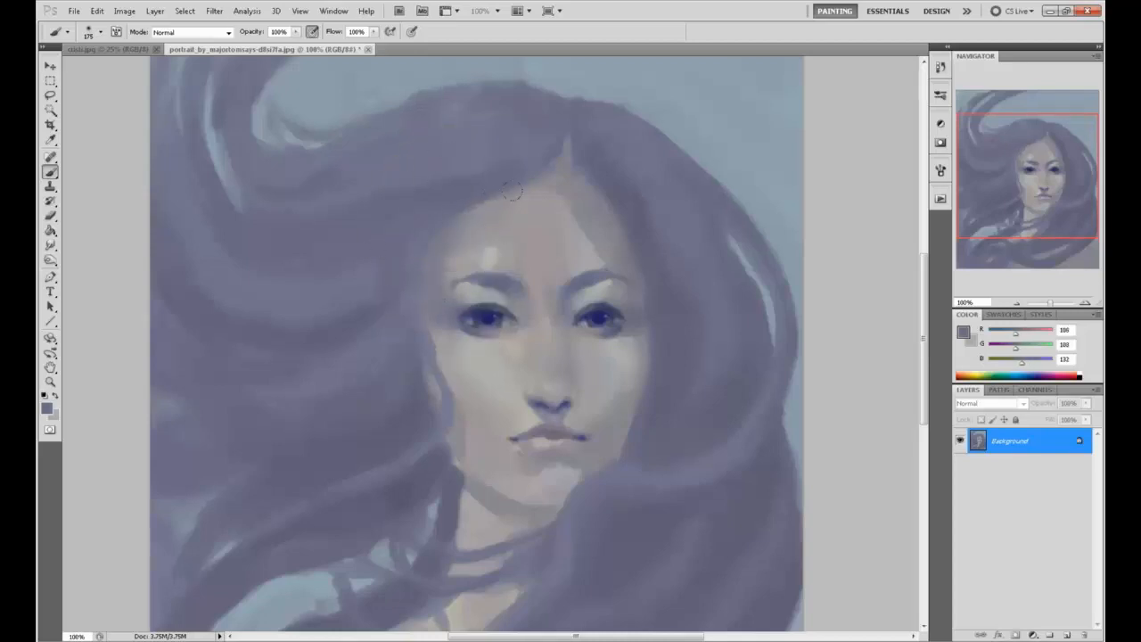
pyautogui.keyDown('alt'); pyautogui.click(432, 310); pyautogui.keyUp('alt')
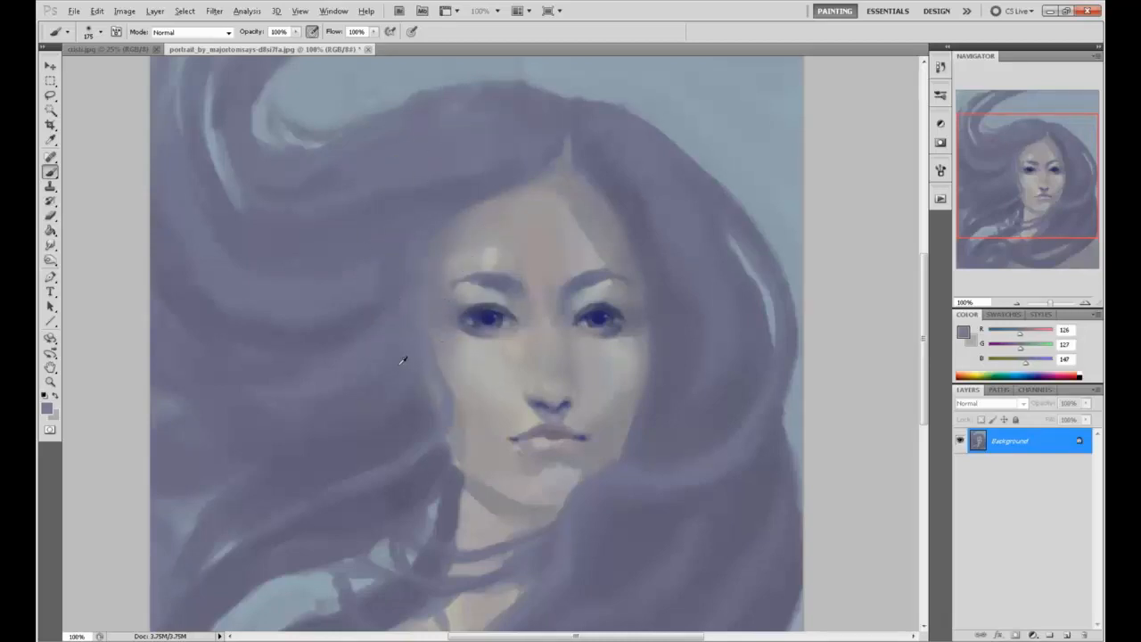
# Blend the viewer's left jaw edge and shade the viewer's right cheek into the hair with sampled violet tones.
pyautogui.keyDown('alt'); pyautogui.click(474, 458); pyautogui.keyUp('alt')
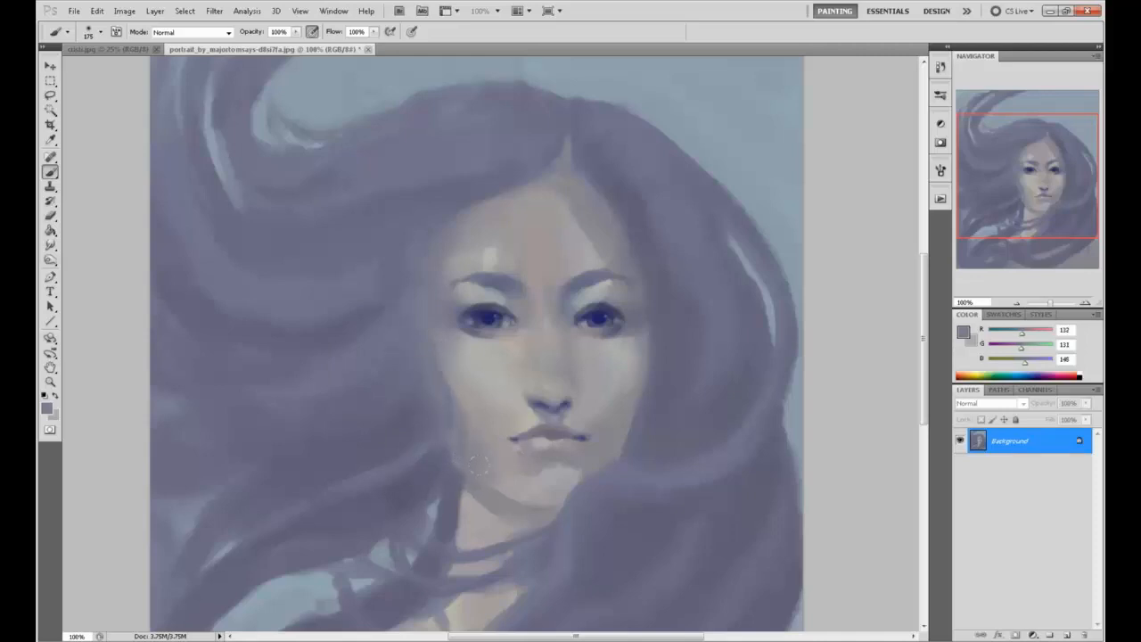
pyautogui.keyDown('alt'); pyautogui.click(671, 335); pyautogui.keyUp('alt')
pyautogui.moveTo(628, 416); pyautogui.dragTo(620, 451)
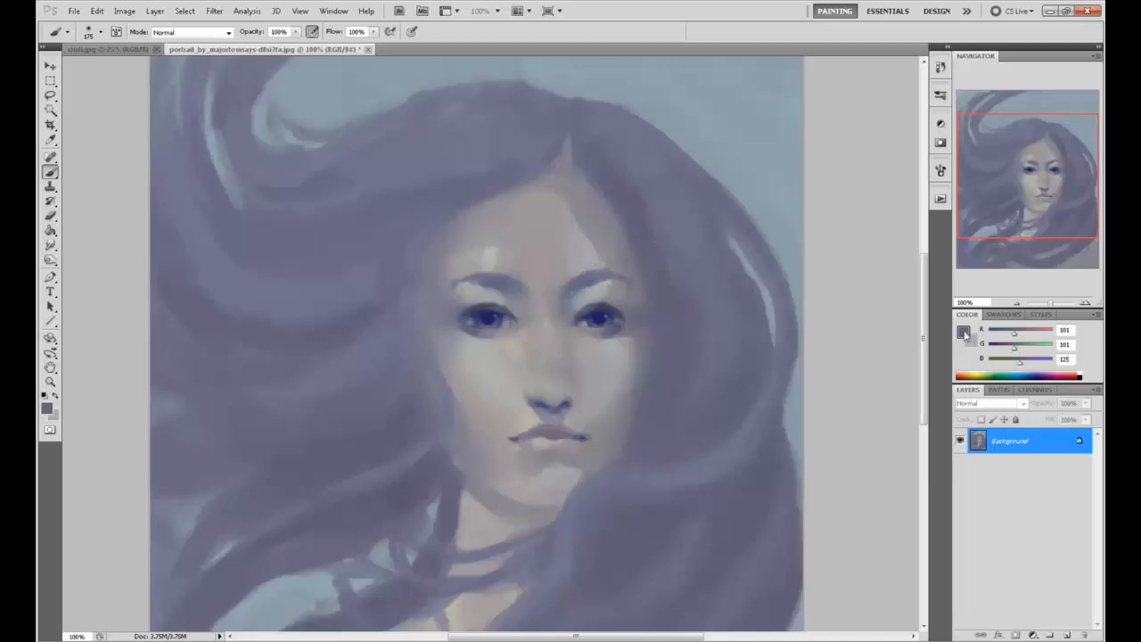
# Set the painting colour to #111150 and dab dark pupils into both eyes with the hard round 40 px brush reduced to 20 px.
pyautogui.click(964, 332)
pyautogui.moveTo(834, 346)
pyautogui.mouseDown()
pyautogui.moveTo(858, 384)
pyautogui.moveTo(882, 388)
pyautogui.mouseUp()
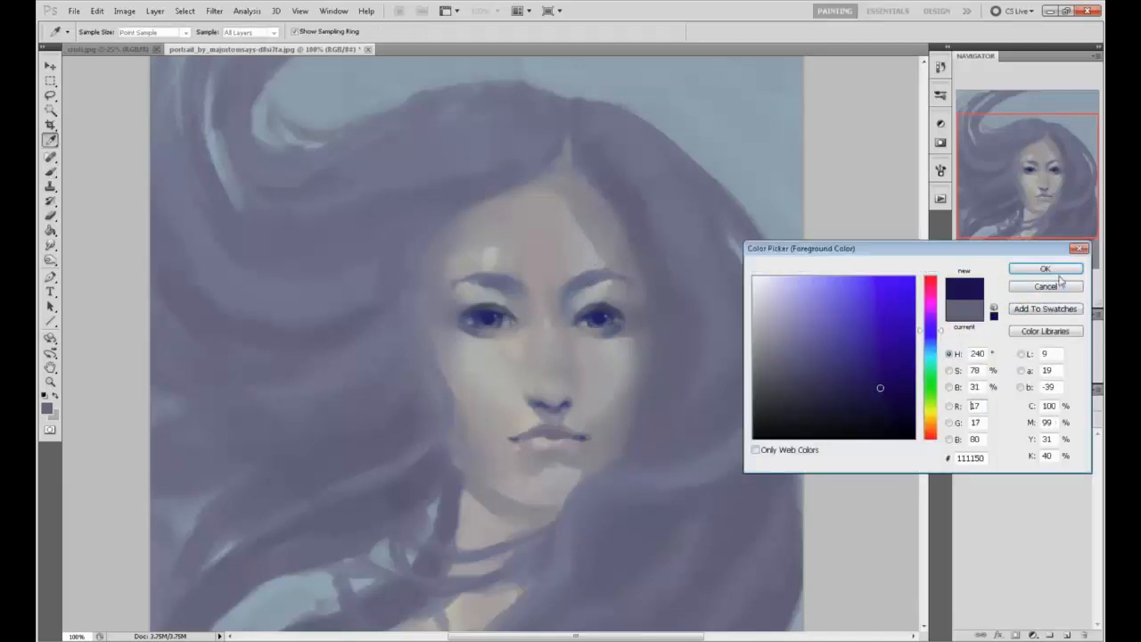
pyautogui.click(1045, 268)
pyautogui.press('b')
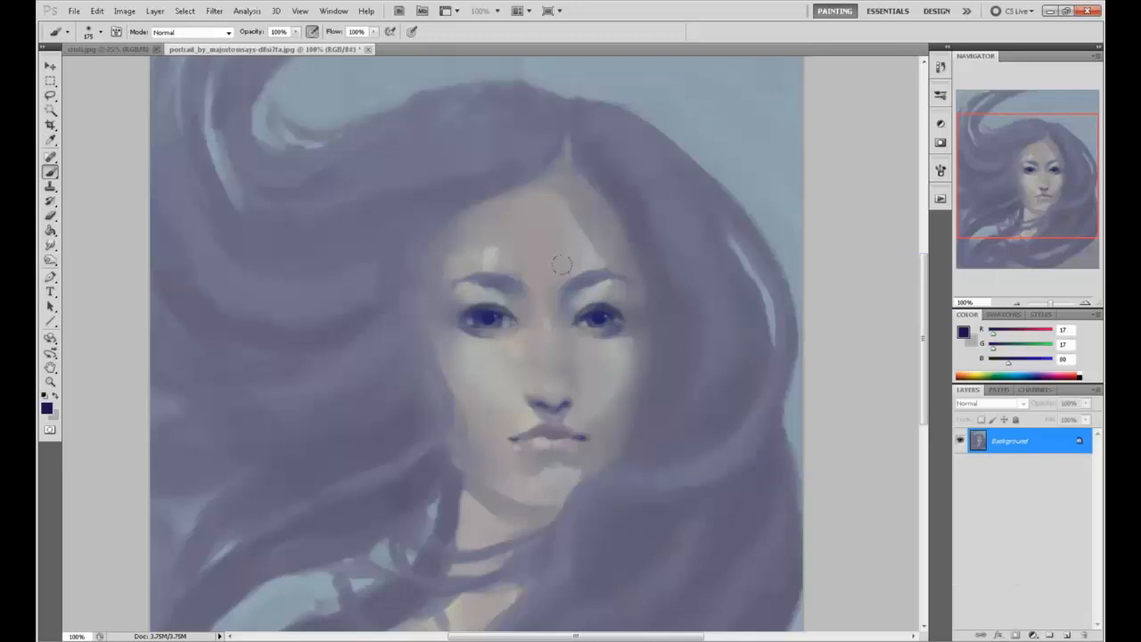
pyautogui.rightClick(585, 274)
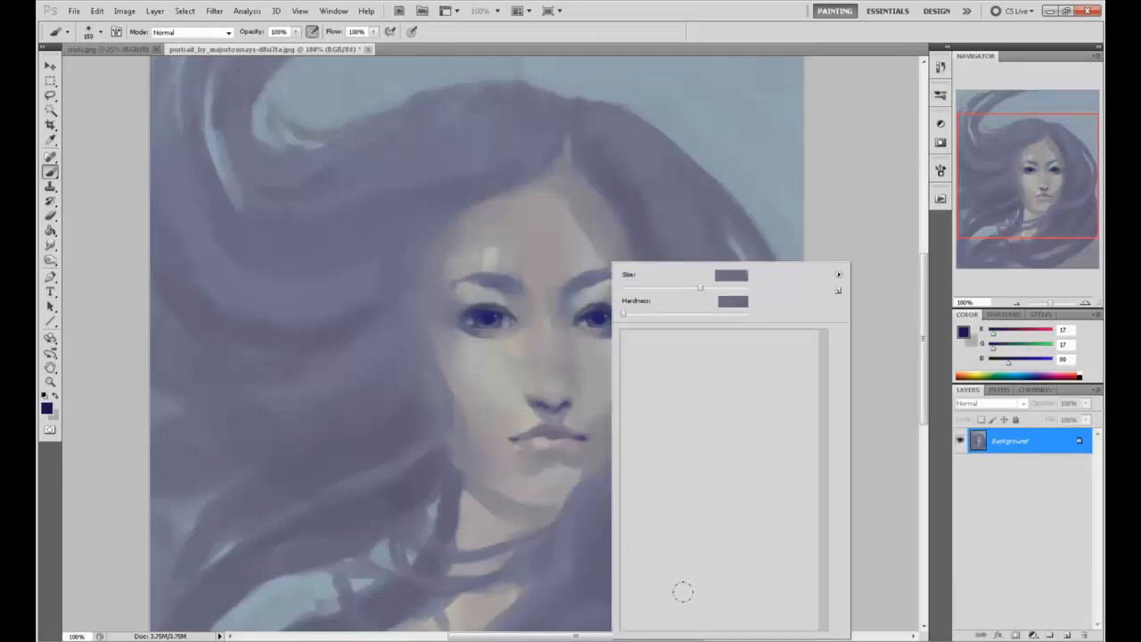
pyautogui.moveTo(825, 359); pyautogui.dragTo(822, 494)
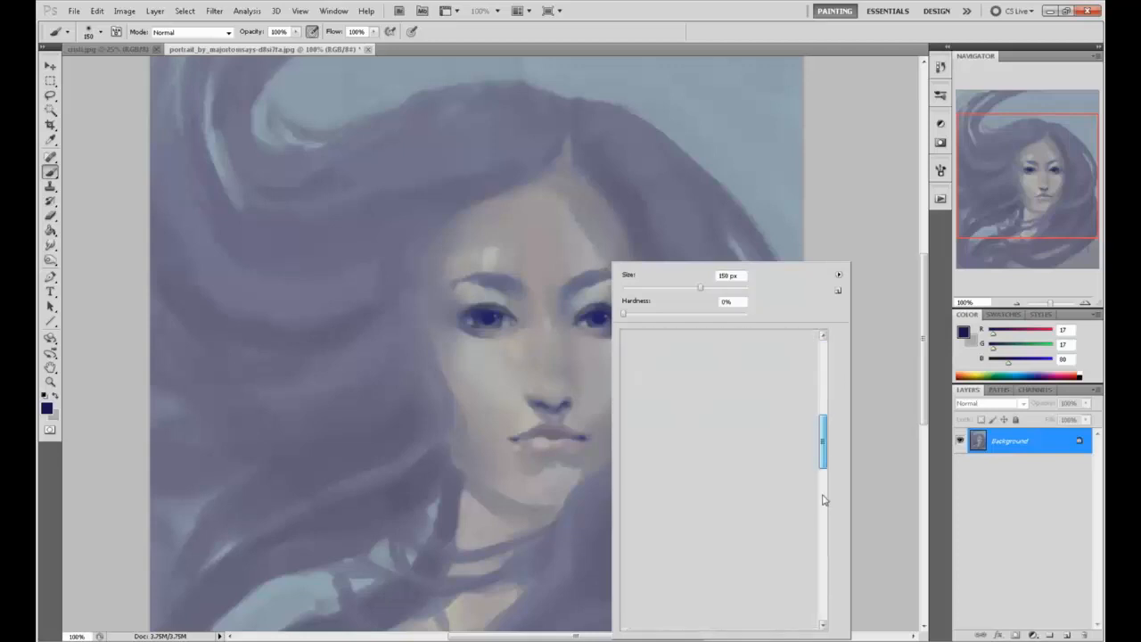
pyautogui.click(823, 615)
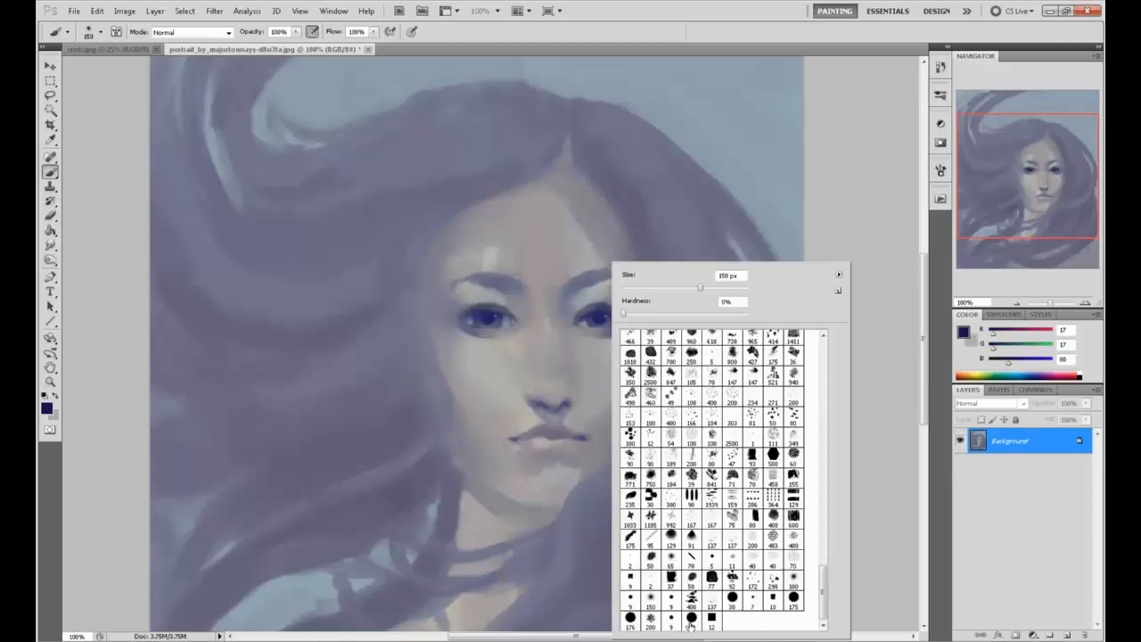
pyautogui.click(691, 622)
pyautogui.click(890, 427)
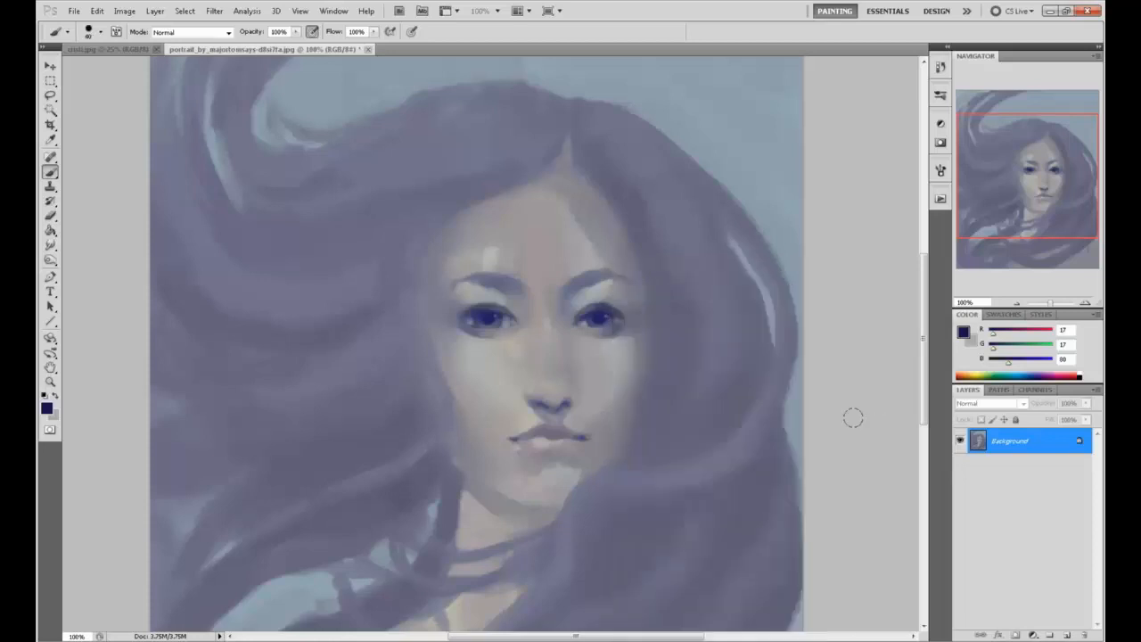
pyautogui.press(']')
pyautogui.click(598, 318)
pyautogui.click(491, 320)
# Switch to the 65 px brush preset and deepen the pupils and irises of both eyes with soft dark blue strokes.
pyautogui.rightClick(624, 325)
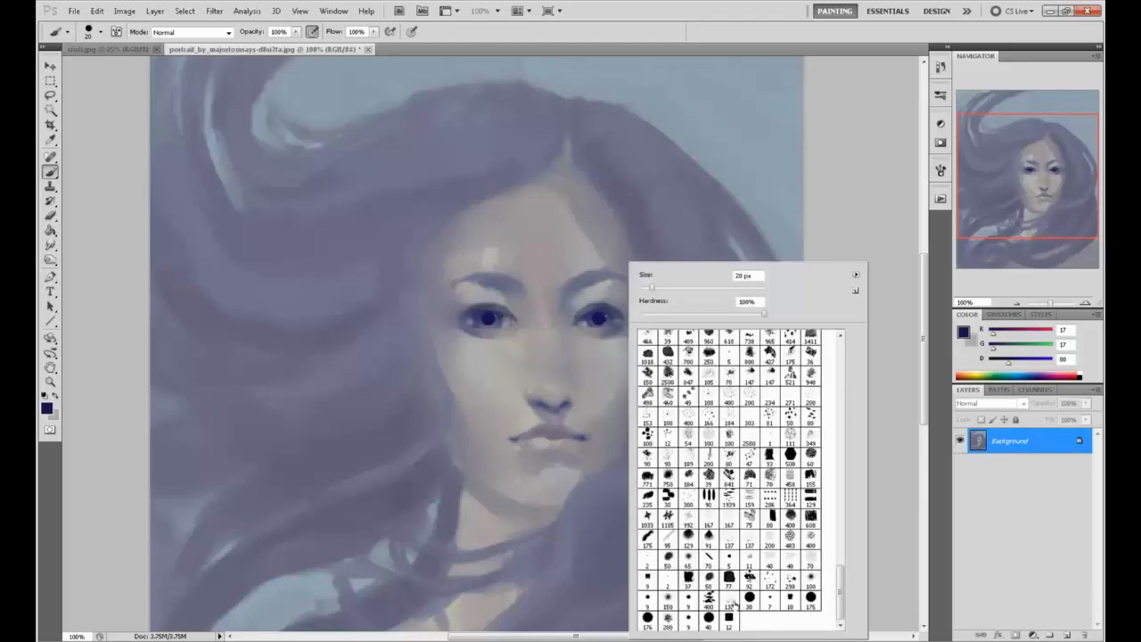
pyautogui.click(689, 561)
pyautogui.click(902, 366)
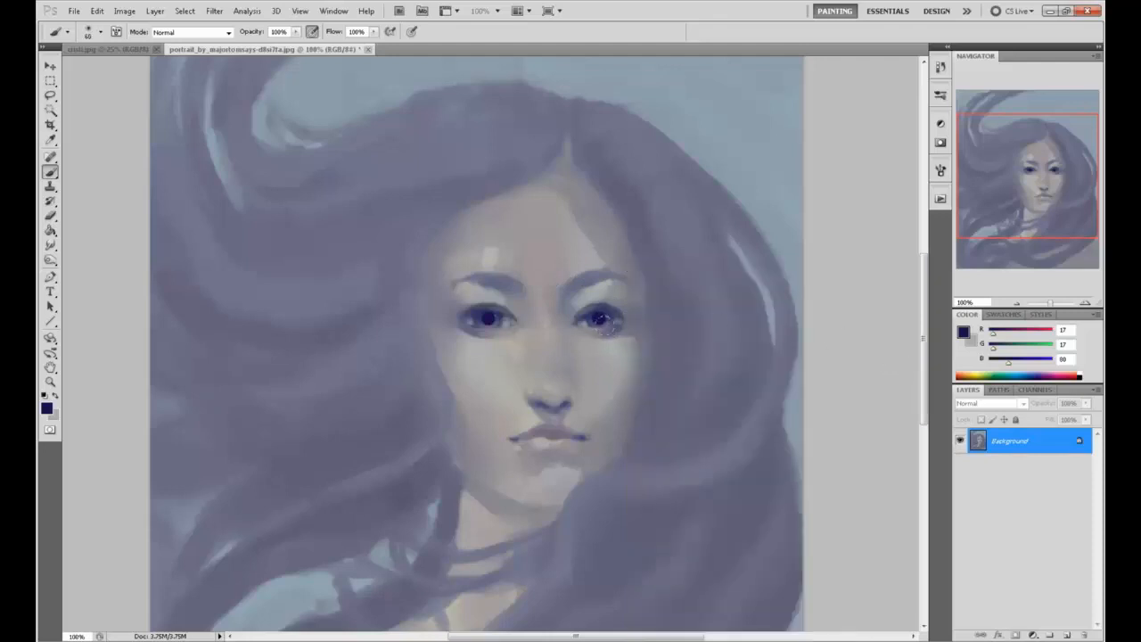
pyautogui.press(']')
pyautogui.click(598, 318)
pyautogui.moveTo(616, 320); pyautogui.dragTo(598, 318)
pyautogui.moveTo(482, 312)
pyautogui.mouseDown()
pyautogui.moveTo(503, 314)
pyautogui.moveTo(484, 313)
pyautogui.moveTo(494, 319)
pyautogui.mouseUp()
# Lower the brush opacity to 40% and darken the nostrils and underside of the nose with a smaller brush.
pyautogui.moveTo(295, 31); pyautogui.dragTo(256, 45)
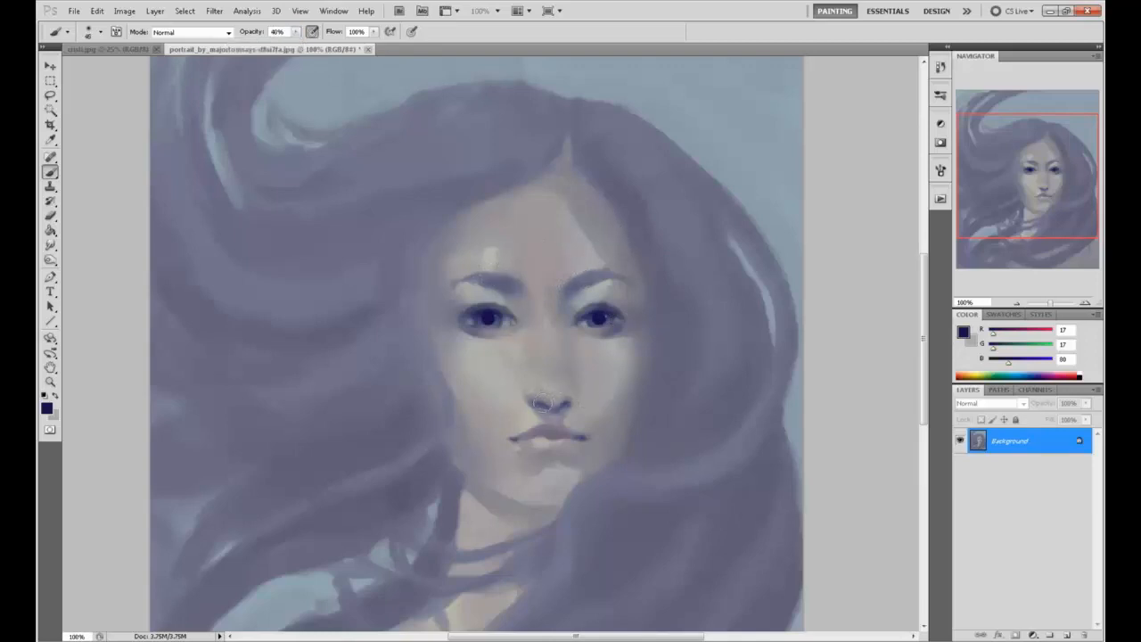
pyautogui.press('[')
pyautogui.press('[')
pyautogui.press('[')
pyautogui.moveTo(563, 409); pyautogui.dragTo(567, 405)
# Smooth the bridge and tip of the nose with sampled light grey skin tones, using a larger brush at higher opacity.
pyautogui.press(']')
pyautogui.press(']')
pyautogui.press(']')
pyautogui.press(']')
pyautogui.press(']')
pyautogui.keyDown('alt'); pyautogui.click(562, 398); pyautogui.keyUp('alt')
pyautogui.keyDown('alt'); pyautogui.click(539, 359); pyautogui.keyUp('alt')
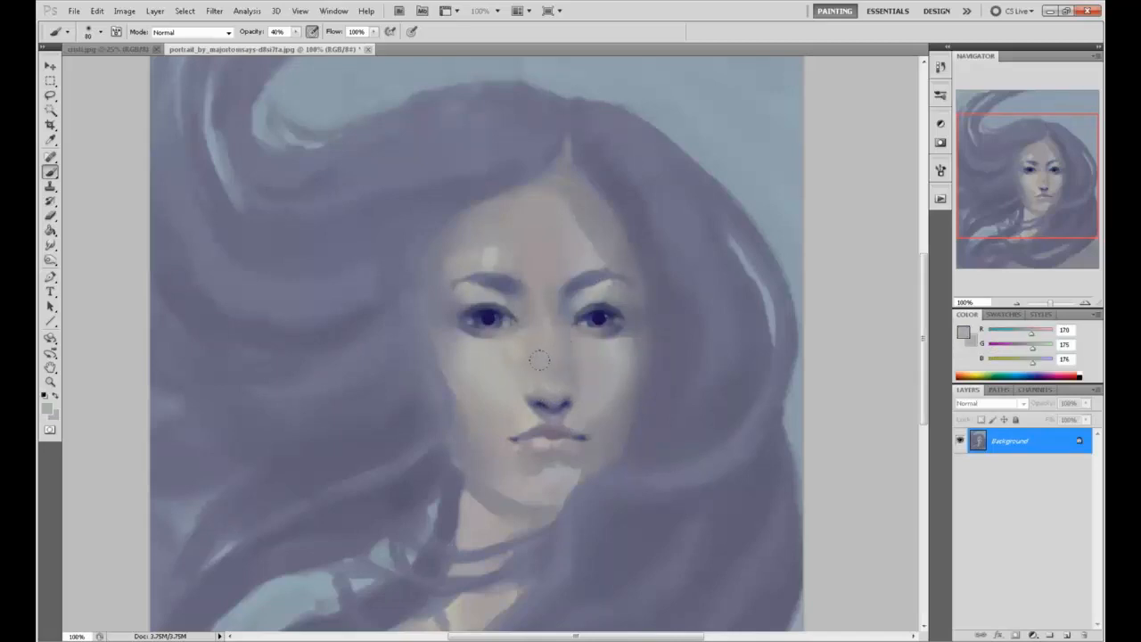
pyautogui.press('7')
pyautogui.press('8')
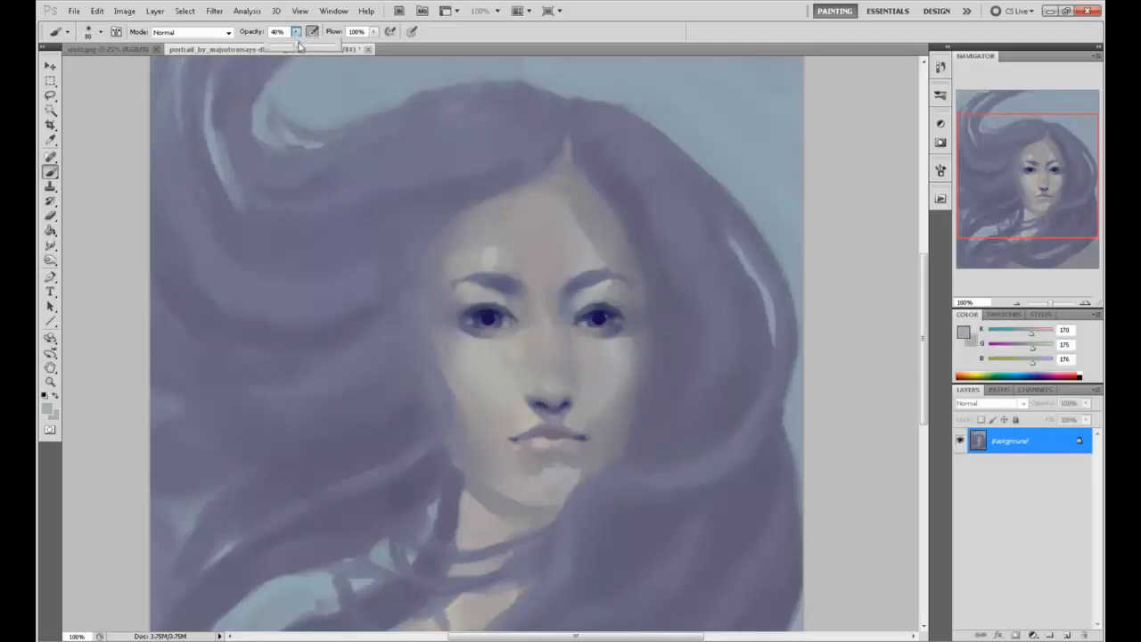
pyautogui.keyDown('alt'); pyautogui.click(554, 384); pyautogui.keyUp('alt')
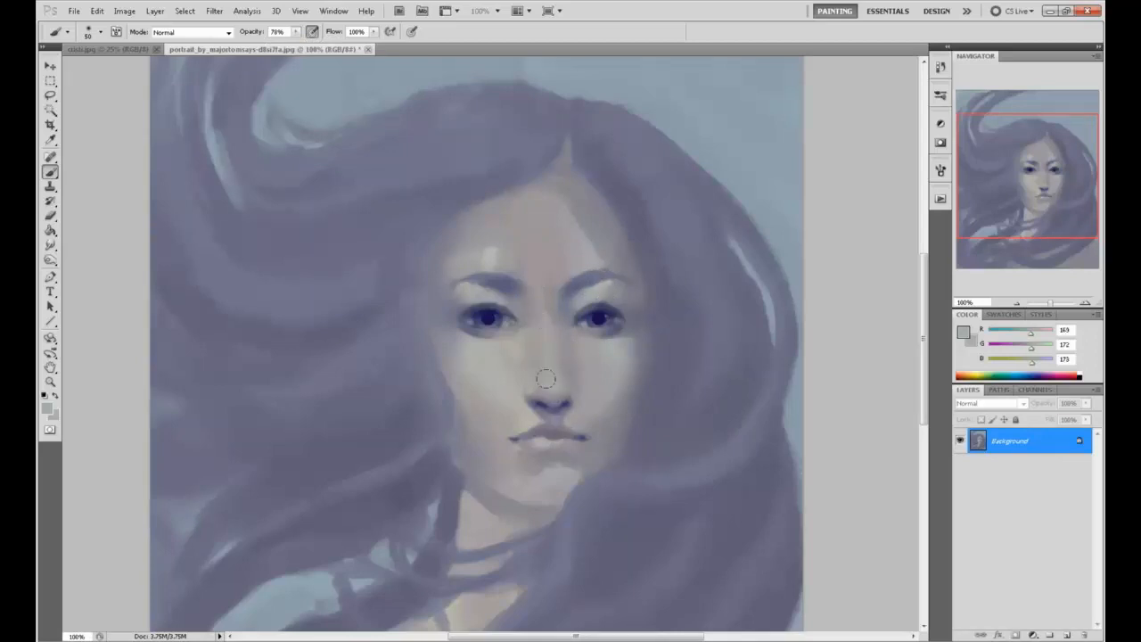
pyautogui.press('alt')
# Try a light grey RGB 204, 209, 211 highlight along the nose, undo it, and lower the brush opacity to 37%.
pyautogui.click(963, 333)
pyautogui.click(758, 307)
pyautogui.click(1044, 267)
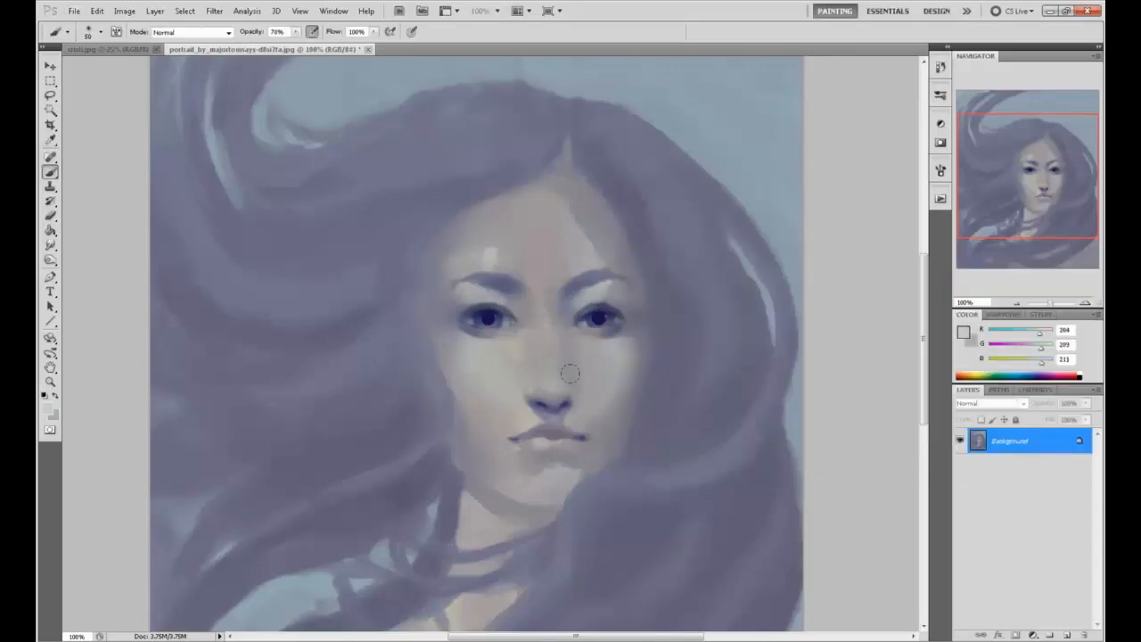
pyautogui.moveTo(550, 379); pyautogui.dragTo(547, 358)
pyautogui.hotkey('ctrl', 'z')
pyautogui.click(296, 31)
pyautogui.moveTo(295, 46); pyautogui.dragTo(273, 46)
# Glaze the chin, neck and chest with the dark violet hair tone, using a large soft brush at 37% opacity.
pyautogui.hotkey('ctrl', '-')
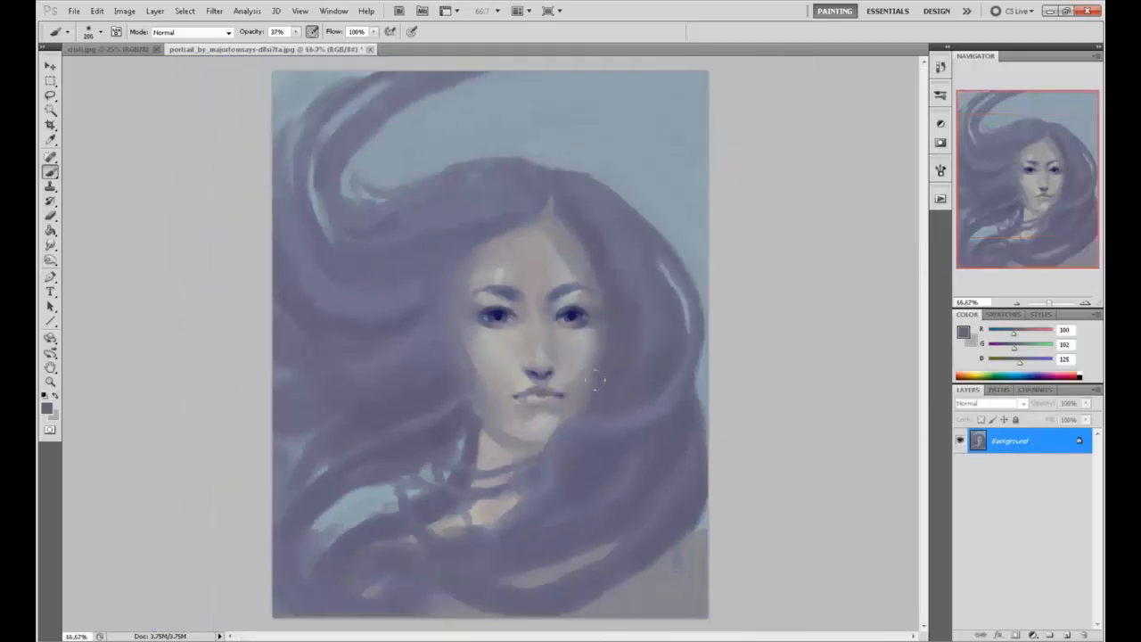
pyautogui.moveTo(554, 413)
pyautogui.mouseDown()
pyautogui.moveTo(499, 437)
pyautogui.moveTo(488, 457)
pyautogui.mouseUp()
pyautogui.moveTo(512, 508); pyautogui.dragTo(453, 524)
pyautogui.moveTo(496, 460); pyautogui.dragTo(476, 483)
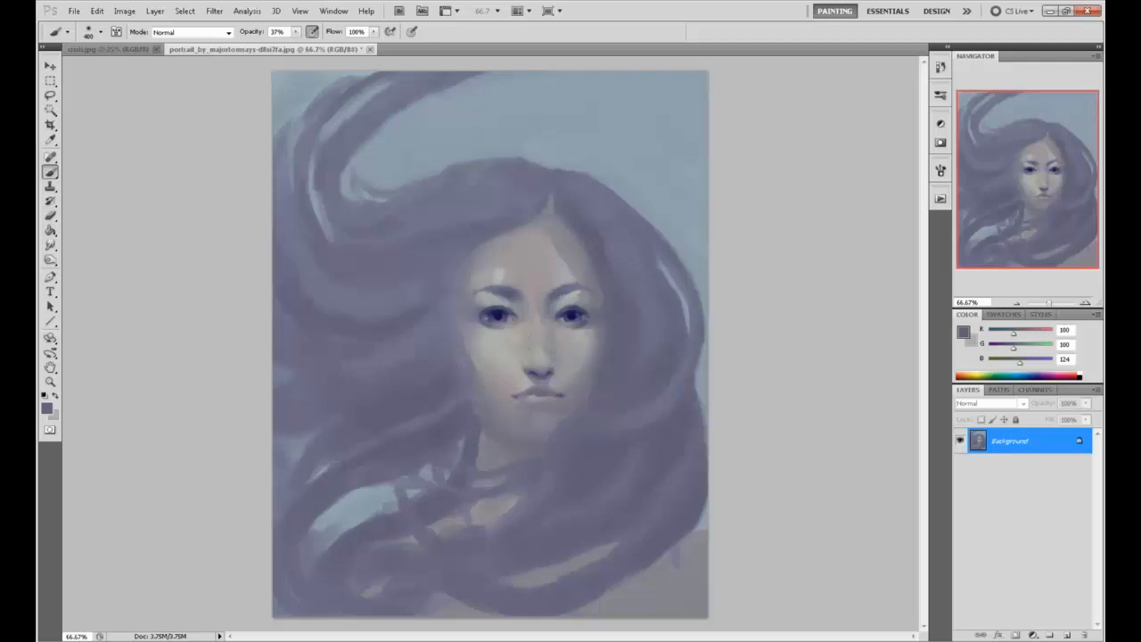
# Repaint the lips and the shading below the mouth with repeatedly sampled skin and lip tones.
pyautogui.keyDown('alt'); pyautogui.click(584, 351); pyautogui.keyUp('alt')
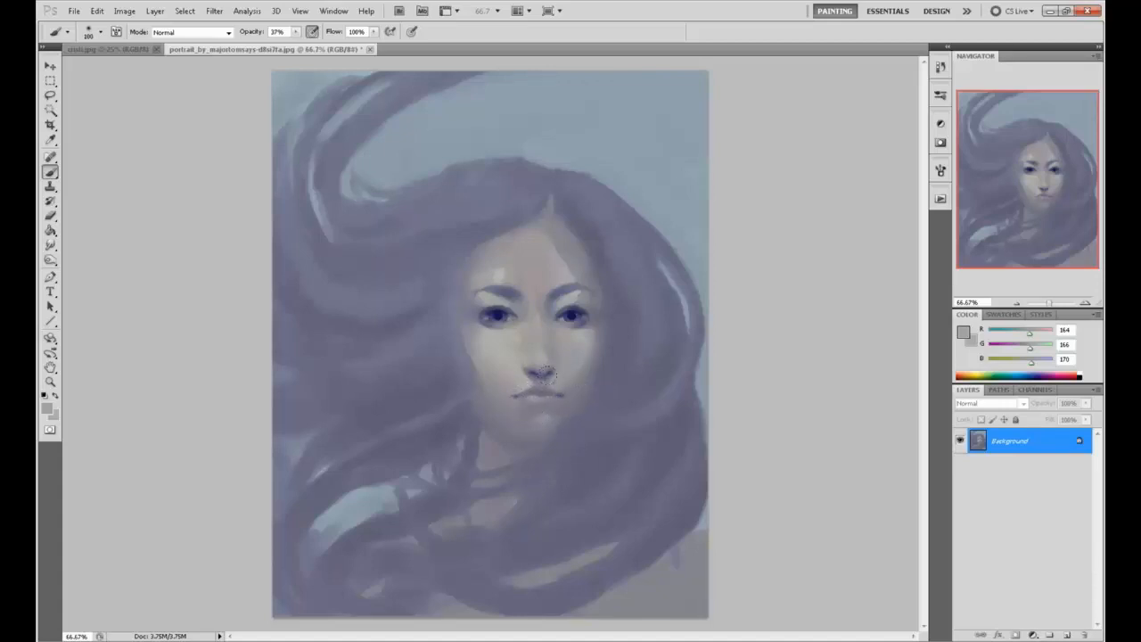
pyautogui.keyDown('alt'); pyautogui.click(538, 385); pyautogui.keyUp('alt')
pyautogui.keyDown('alt'); pyautogui.click(539, 391); pyautogui.keyUp('alt')
pyautogui.moveTo(558, 404)
pyautogui.mouseDown()
pyautogui.moveTo(518, 397)
pyautogui.moveTo(548, 400)
pyautogui.mouseUp()
pyautogui.keyDown('alt'); pyautogui.click(539, 399); pyautogui.keyUp('alt')
pyautogui.keyDown('alt'); pyautogui.click(538, 391); pyautogui.keyUp('alt')
pyautogui.keyDown('alt'); pyautogui.click(547, 393); pyautogui.keyUp('alt')
pyautogui.keyDown('alt'); pyautogui.click(540, 391); pyautogui.keyUp('alt')
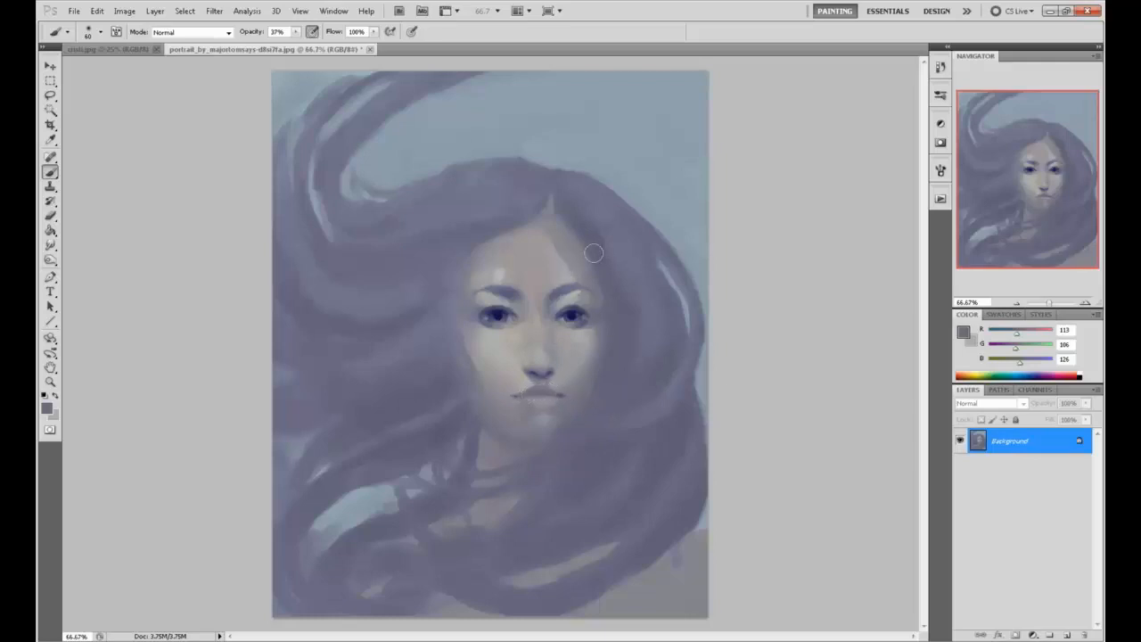
# In Liquify, set the brush size to 361, pucker the viewer's left eye, return to Forward Warp and apply the changes.
pyautogui.click(214, 11)
pyautogui.click(234, 84)
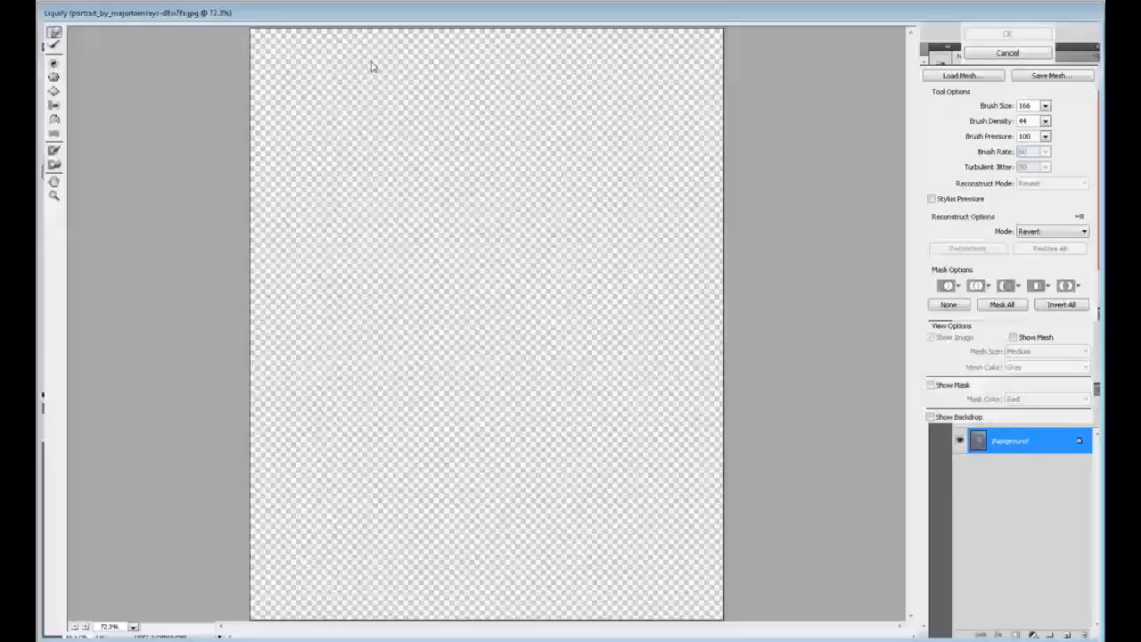
pyautogui.click(1044, 105)
pyautogui.moveTo(988, 120); pyautogui.dragTo(996, 120)
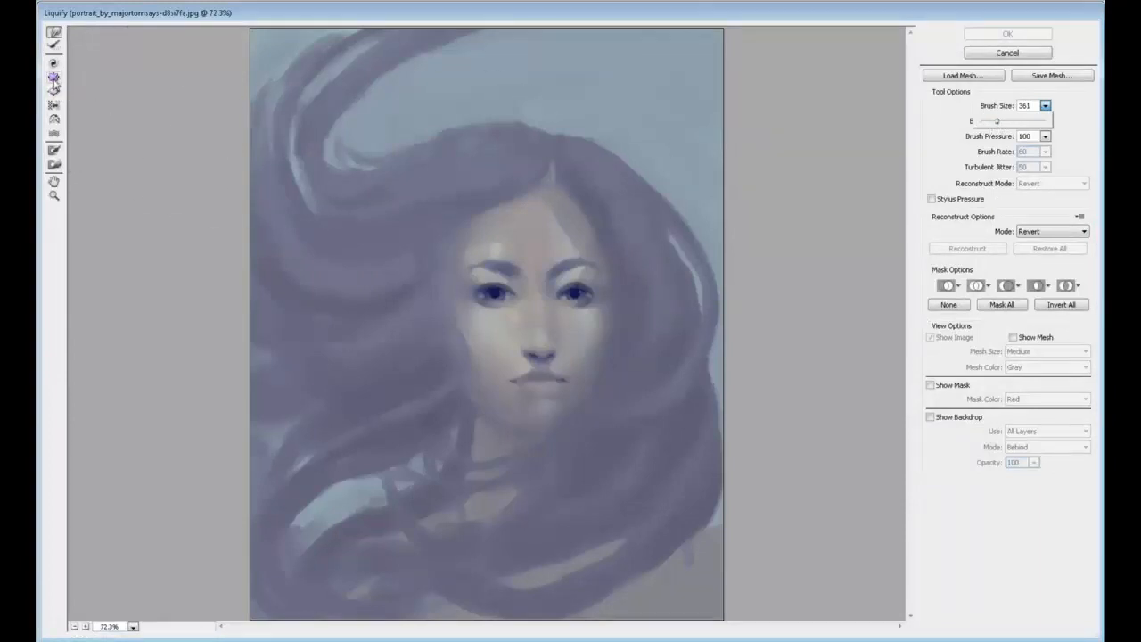
pyautogui.click(54, 78)
pyautogui.click(493, 291)
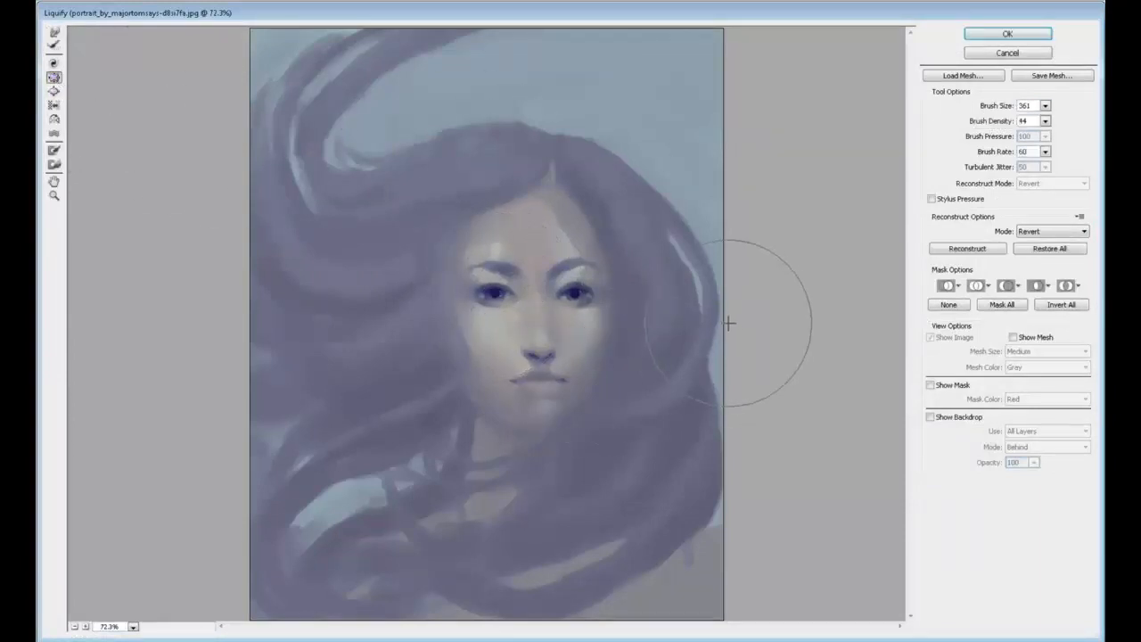
pyautogui.click(54, 37)
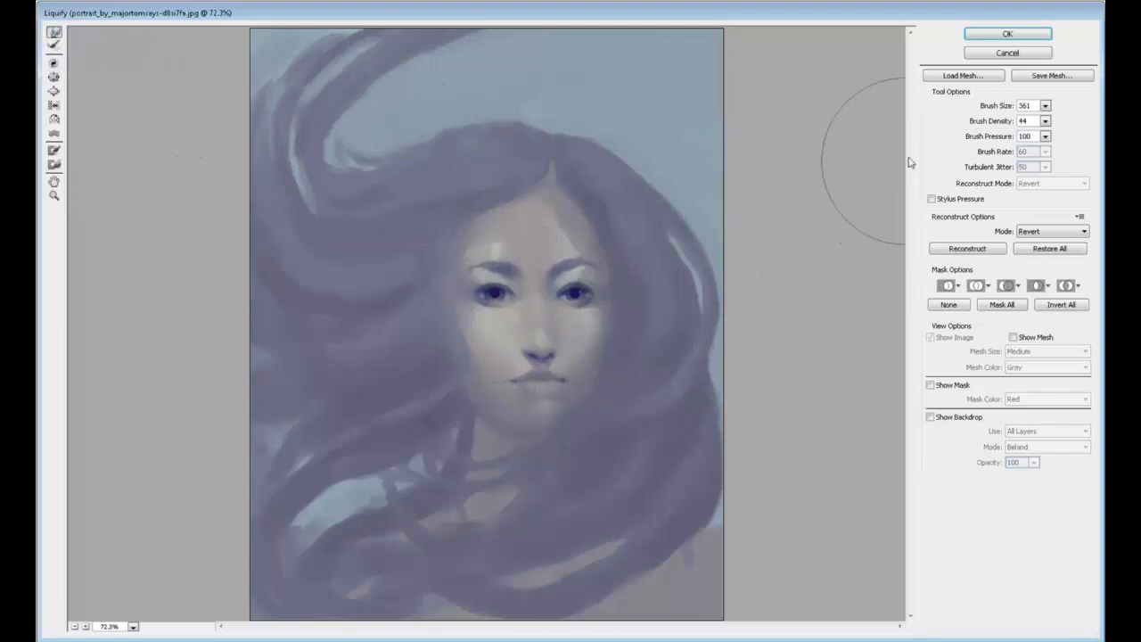
pyautogui.click(1007, 35)
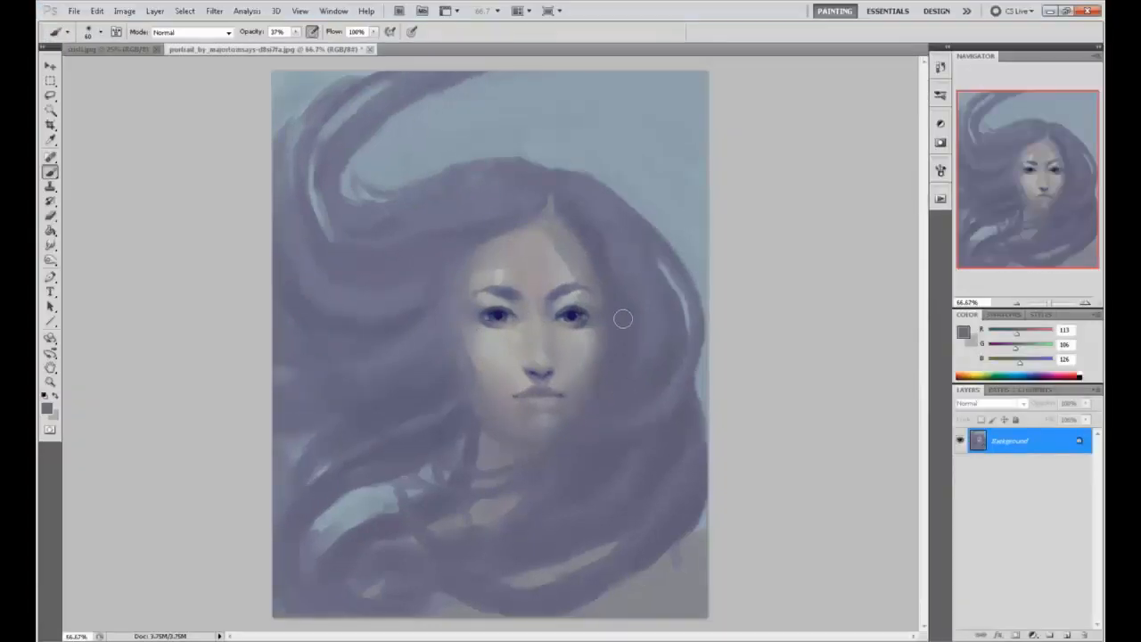
# Refine the whites, irises and pupils of both eyes with sampled light grey and dark blue tones.
pyautogui.keyDown('alt'); pyautogui.click(564, 317); pyautogui.keyUp('alt')
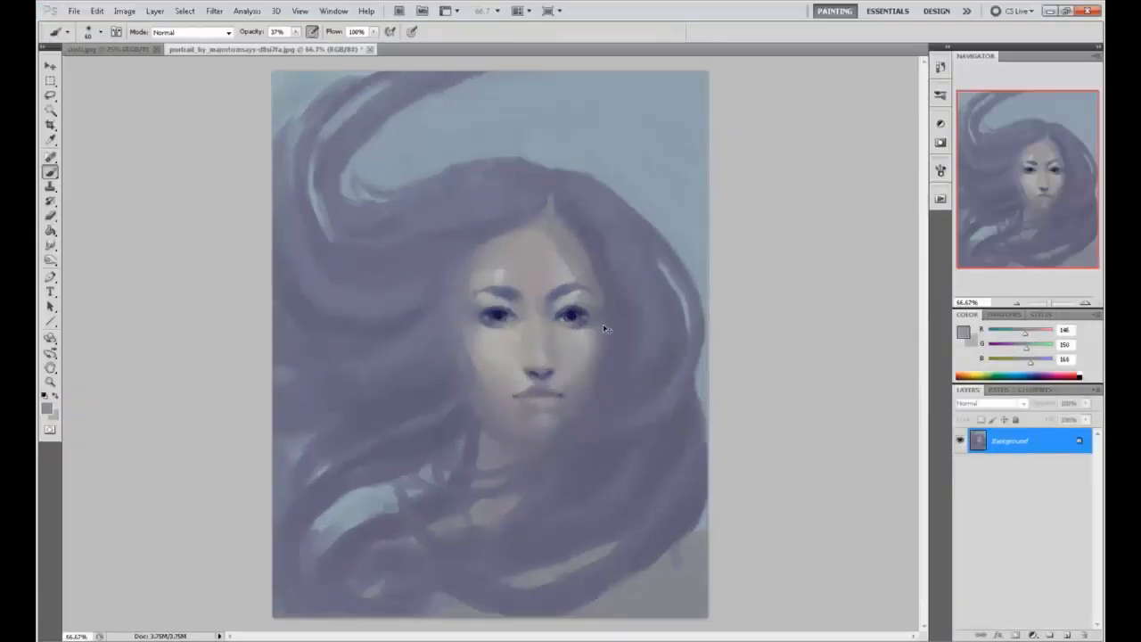
pyautogui.hotkey('ctrl', '+')
pyautogui.keyDown('alt'); pyautogui.click(623, 325); pyautogui.keyUp('alt')
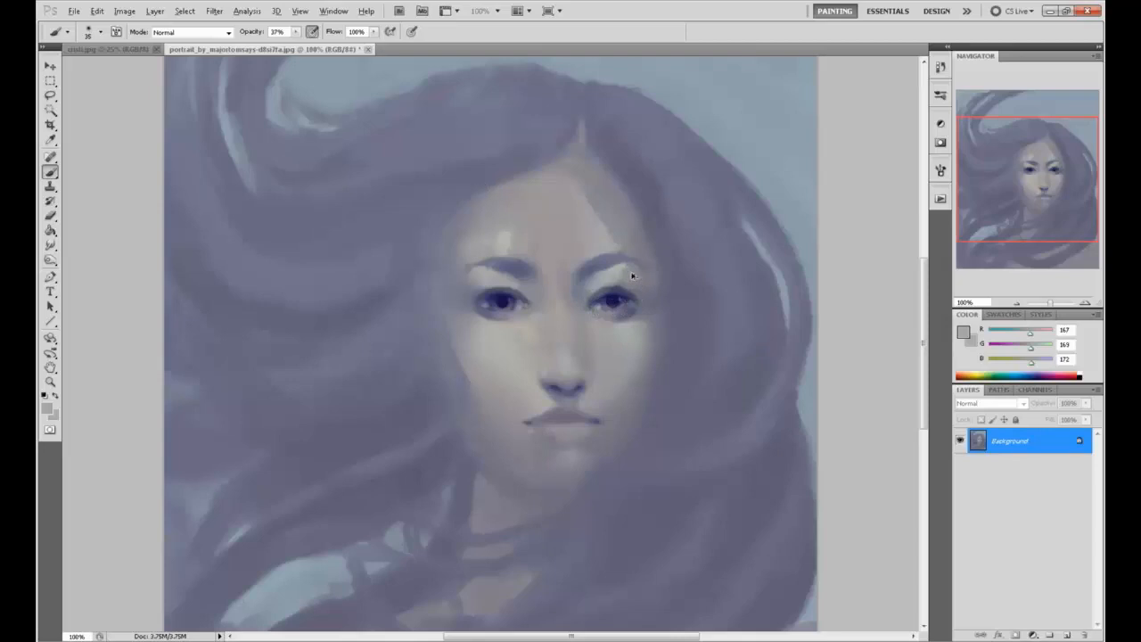
pyautogui.moveTo(509, 311)
pyautogui.mouseDown()
pyautogui.moveTo(490, 307)
pyautogui.moveTo(511, 309)
pyautogui.mouseUp()
pyautogui.keyDown('alt'); pyautogui.click(499, 300); pyautogui.keyUp('alt')
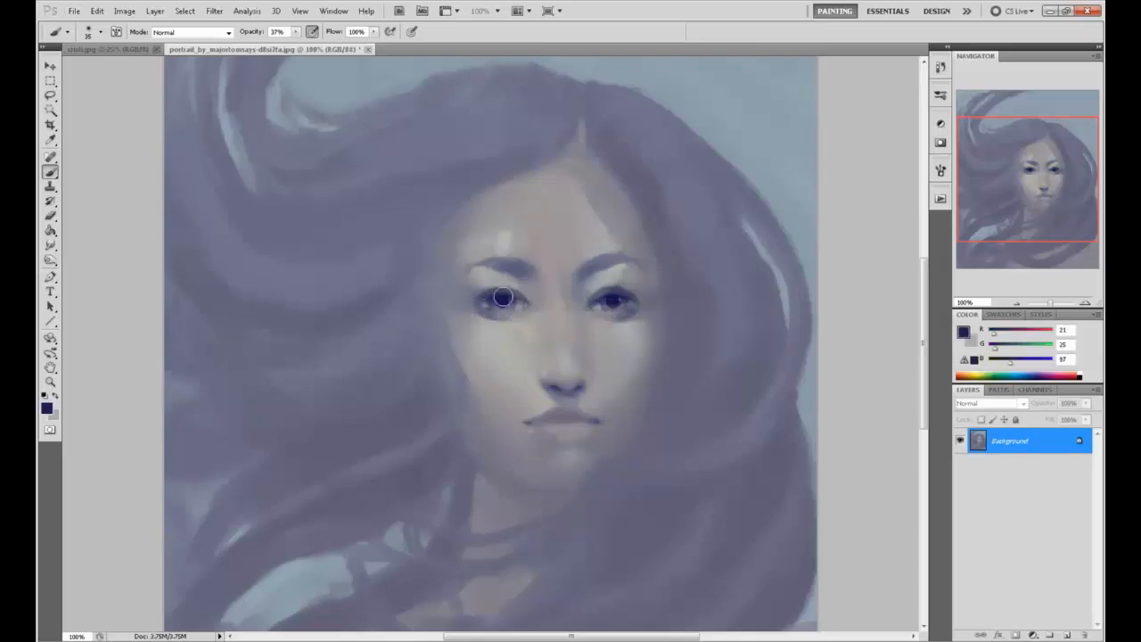
pyautogui.keyDown('alt'); pyautogui.click(485, 300); pyautogui.keyUp('alt')
pyautogui.keyDown('alt'); pyautogui.click(606, 299); pyautogui.keyUp('alt')
# Paint thin light lower-lid rims under both eyes with the pale tone sampled from the forehead highlight.
pyautogui.keyDown('alt'); pyautogui.click(507, 238); pyautogui.keyUp('alt')
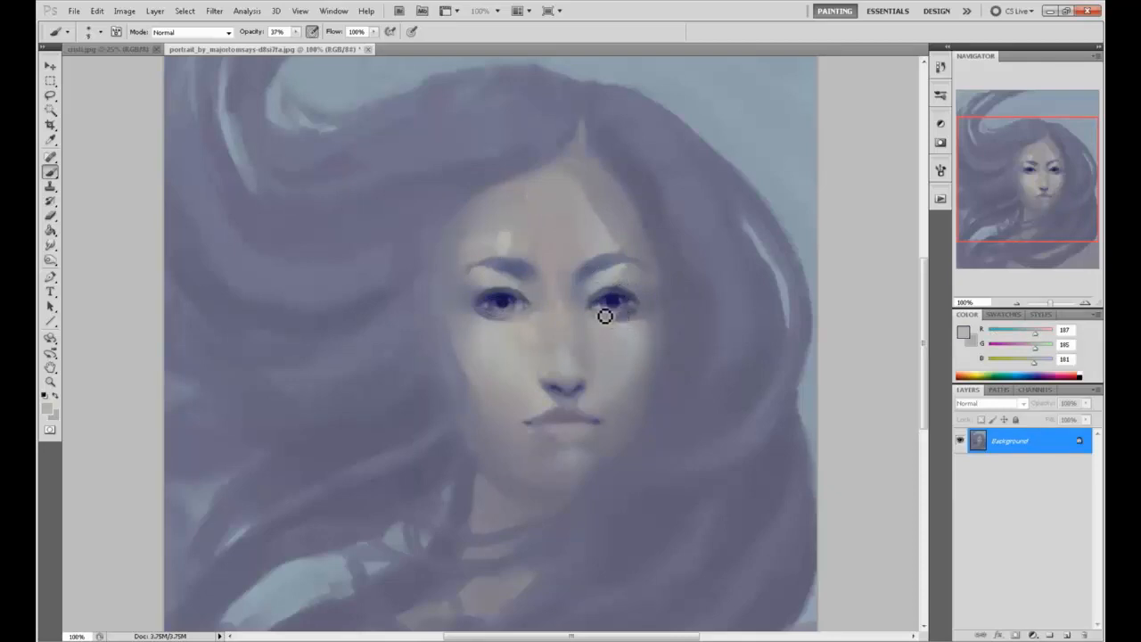
pyautogui.moveTo(605, 317); pyautogui.dragTo(638, 310)
pyautogui.moveTo(504, 317); pyautogui.dragTo(526, 317)
# Mix a saturated pink foreground colour and add a new layer set to the Color blend mode.
pyautogui.moveTo(1017, 349); pyautogui.dragTo(1040, 336)
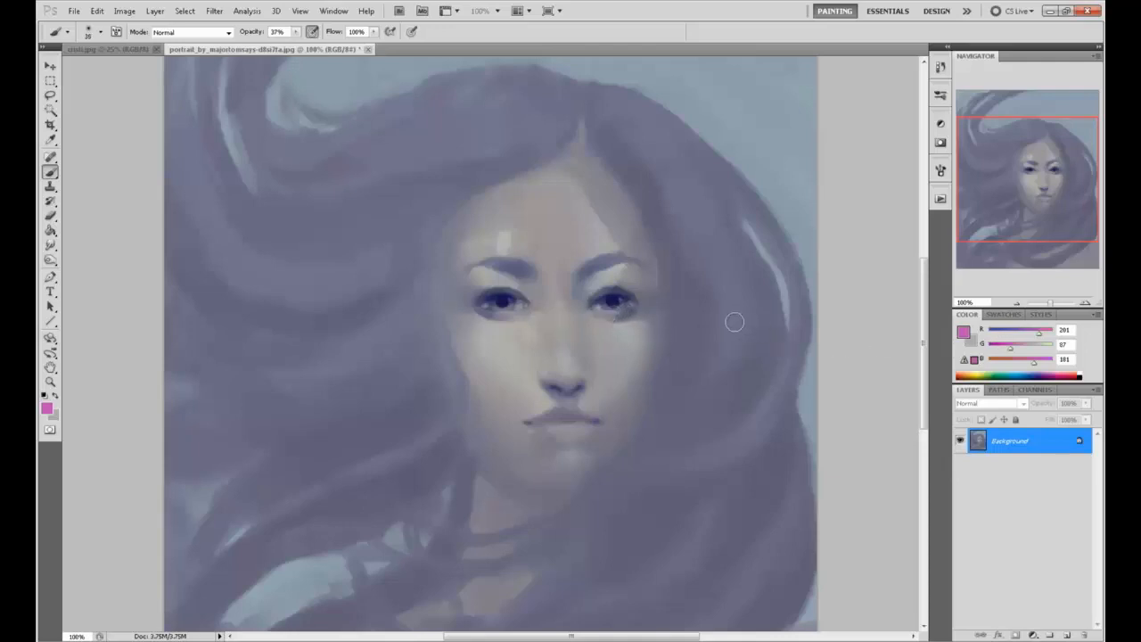
pyautogui.click(1067, 633)
pyautogui.click(981, 401)
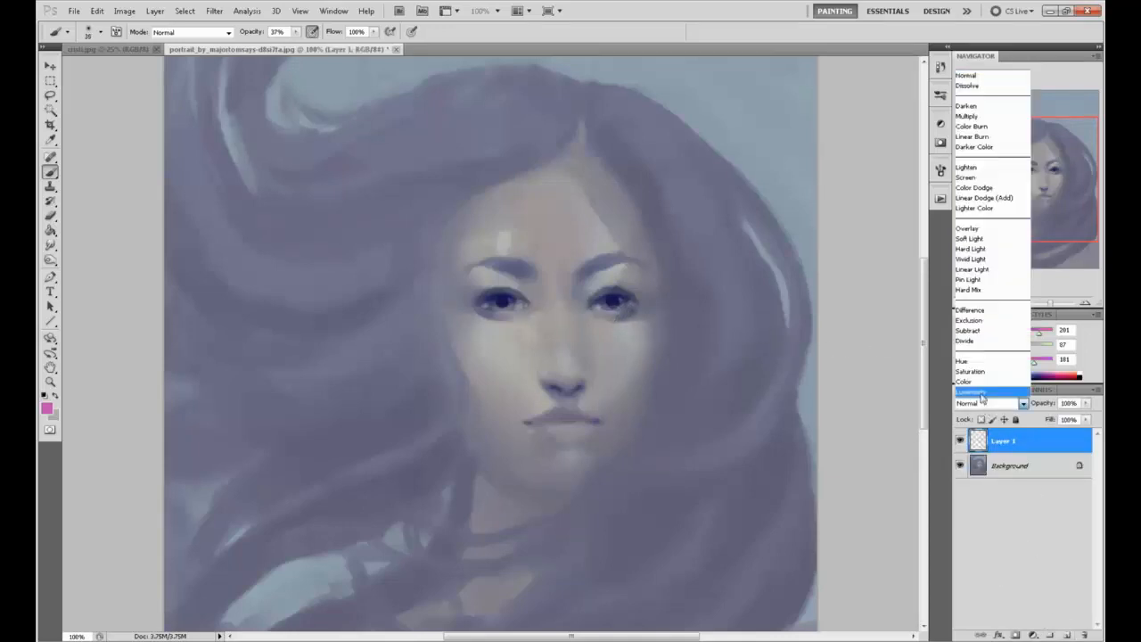
pyautogui.click(967, 382)
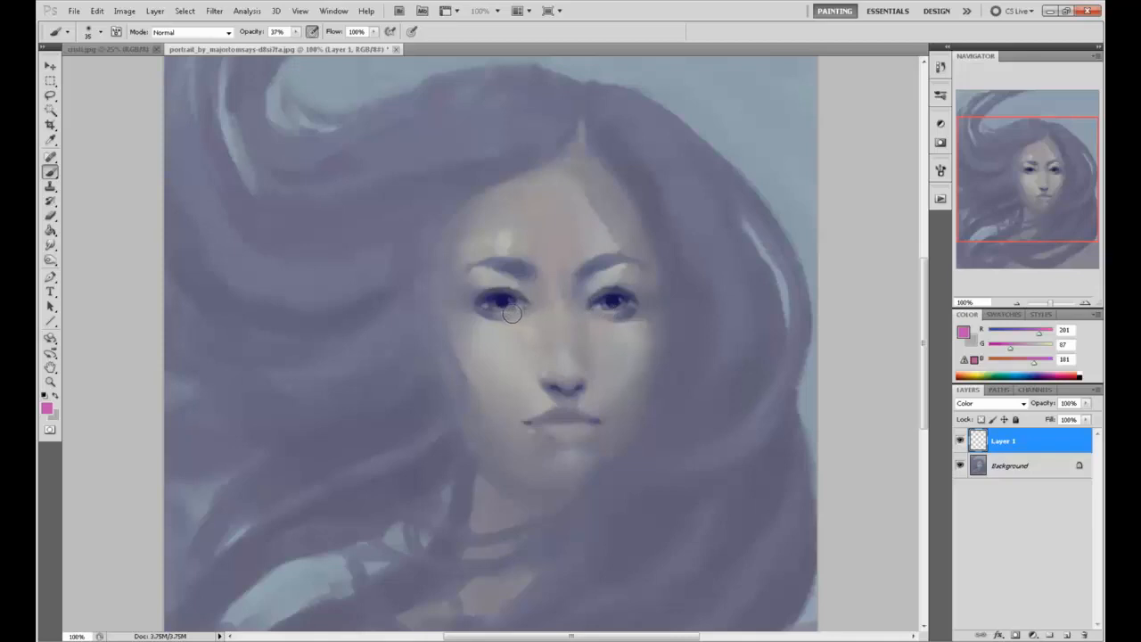
# Reduce the brush to size 10 at 19% opacity and tint the lower eyelids of both eyes pink.
pyautogui.click(296, 32)
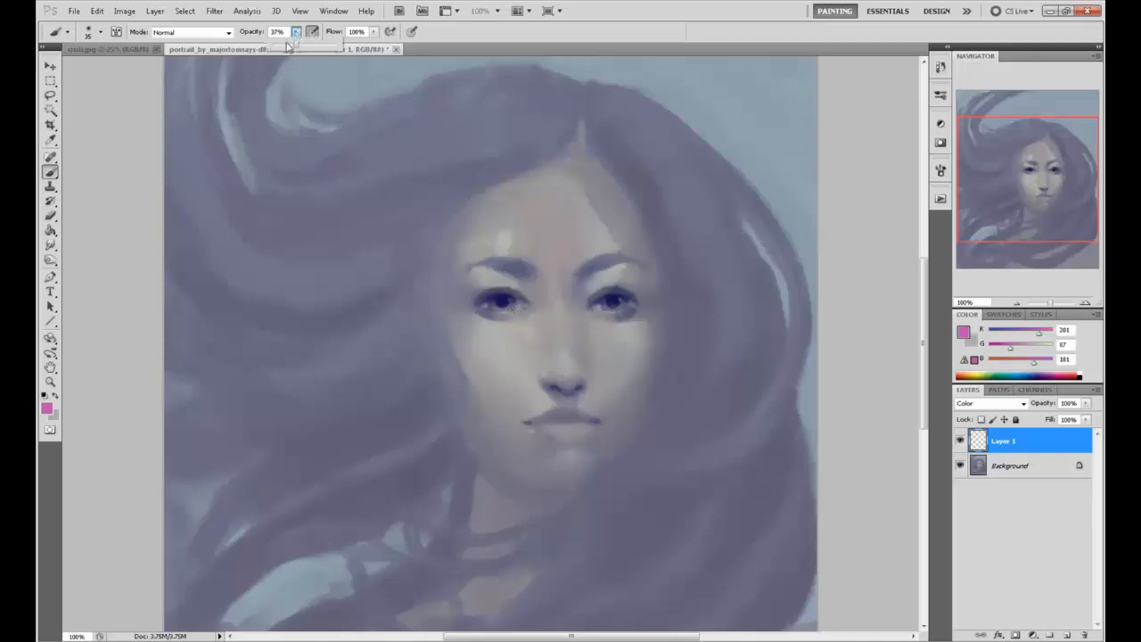
pyautogui.moveTo(294, 44); pyautogui.dragTo(283, 45)
pyautogui.click(372, 50)
pyautogui.press('[')
pyautogui.press('[')
pyautogui.press('[')
pyautogui.press('[')
pyautogui.press('[')
pyautogui.moveTo(519, 320); pyautogui.dragTo(502, 318)
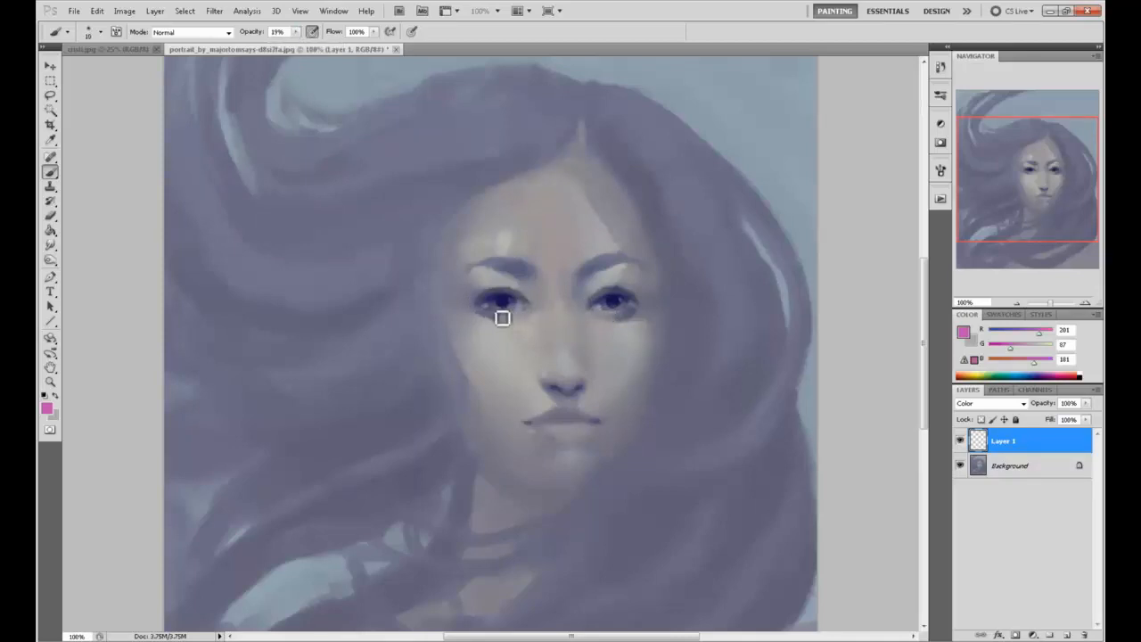
pyautogui.moveTo(628, 315)
pyautogui.mouseDown()
pyautogui.moveTo(600, 317)
pyautogui.moveTo(638, 312)
pyautogui.mouseUp()
# Undo the last stroke, tint the face faintly pink with a size 175 brush at 8% opacity, and merge the layer down.
pyautogui.press(']')
pyautogui.press(']')
pyautogui.press(']')
pyautogui.press(']')
pyautogui.press(']')
pyautogui.press(']')
pyautogui.press(']')
pyautogui.press(']')
pyautogui.hotkey('ctrl', 'z')
pyautogui.click(296, 33)
pyautogui.moveTo(294, 45); pyautogui.dragTo(288, 52)
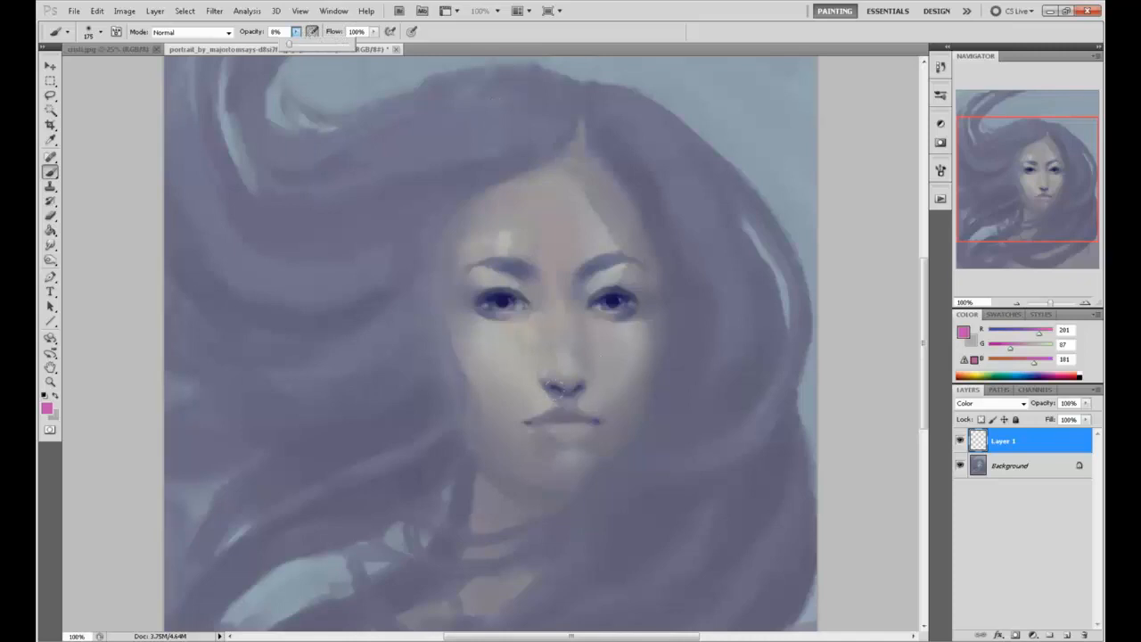
pyautogui.click(555, 391)
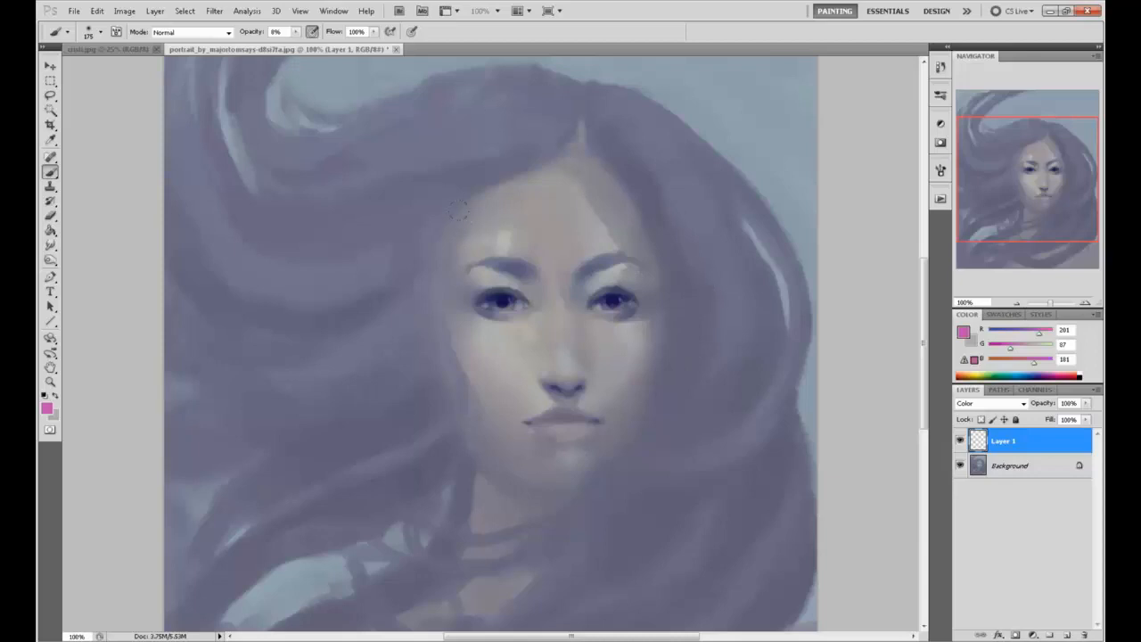
pyautogui.rightClick(1018, 440)
pyautogui.click(1021, 422)
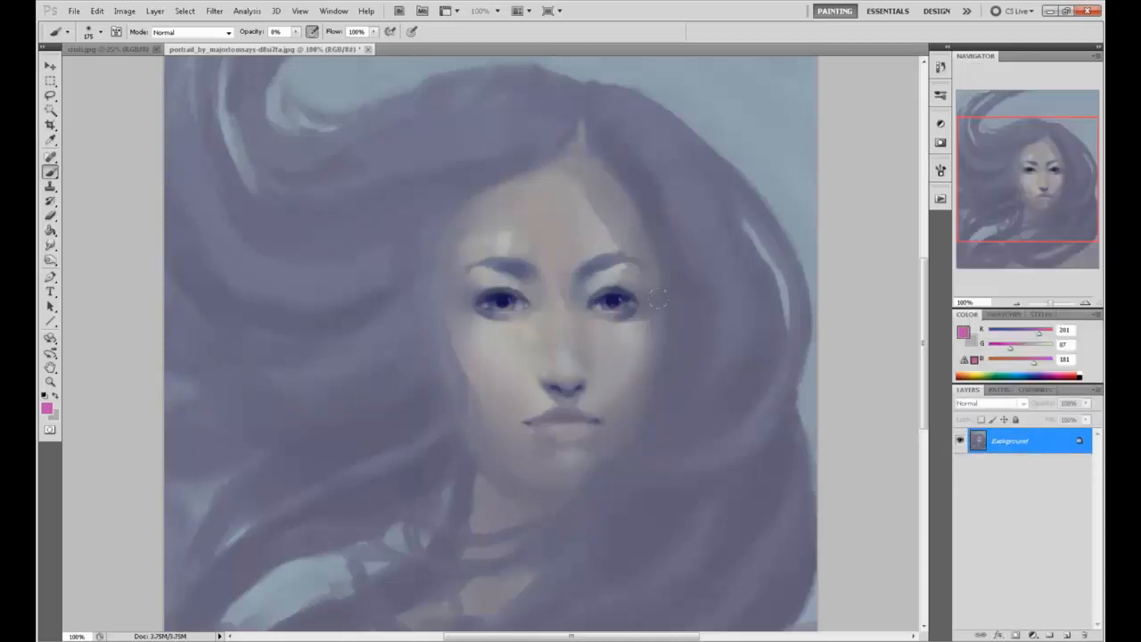
# Smudge the edge between the forehead and hair using the Smudge tool at brush size 50.
pyautogui.click(50, 245)
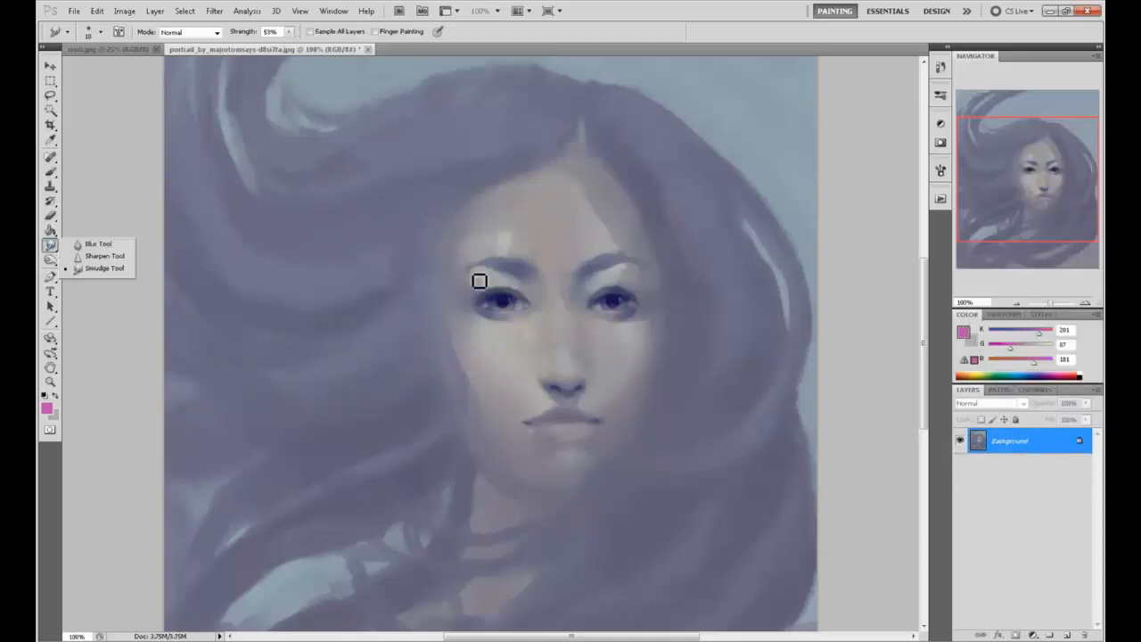
pyautogui.press(']')
pyautogui.press(']')
pyautogui.press(']')
pyautogui.press(']')
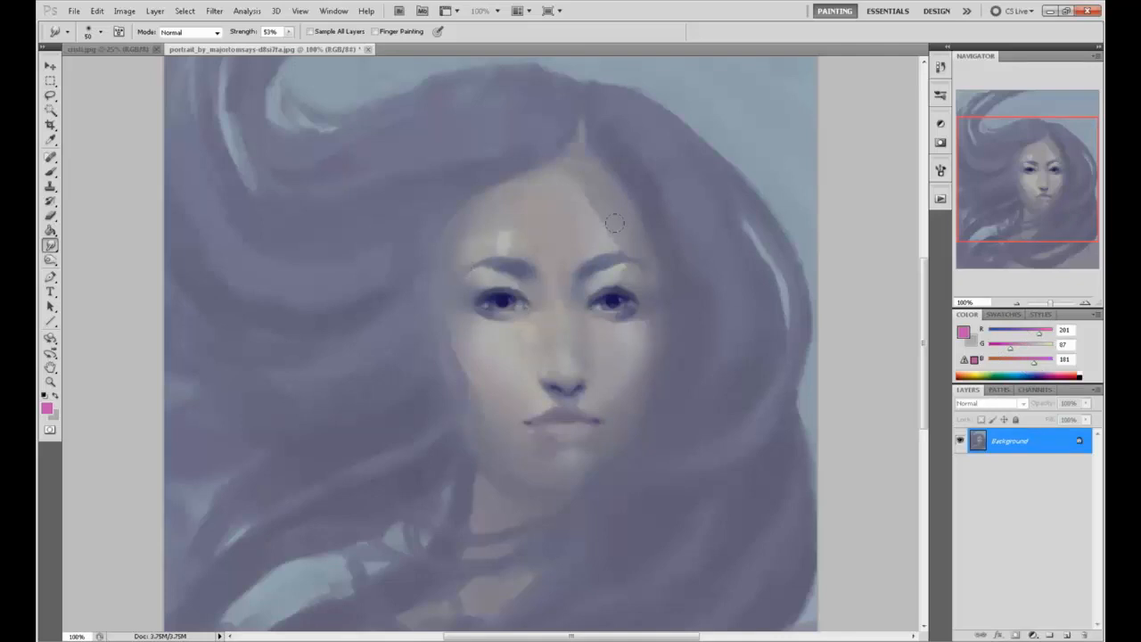
# Blend the temple on the viewer's left into the hair with low-opacity brushwork in sampled hair and skin tones.
pyautogui.press('b')
pyautogui.keyDown('alt'); pyautogui.click(464, 285); pyautogui.keyUp('alt')
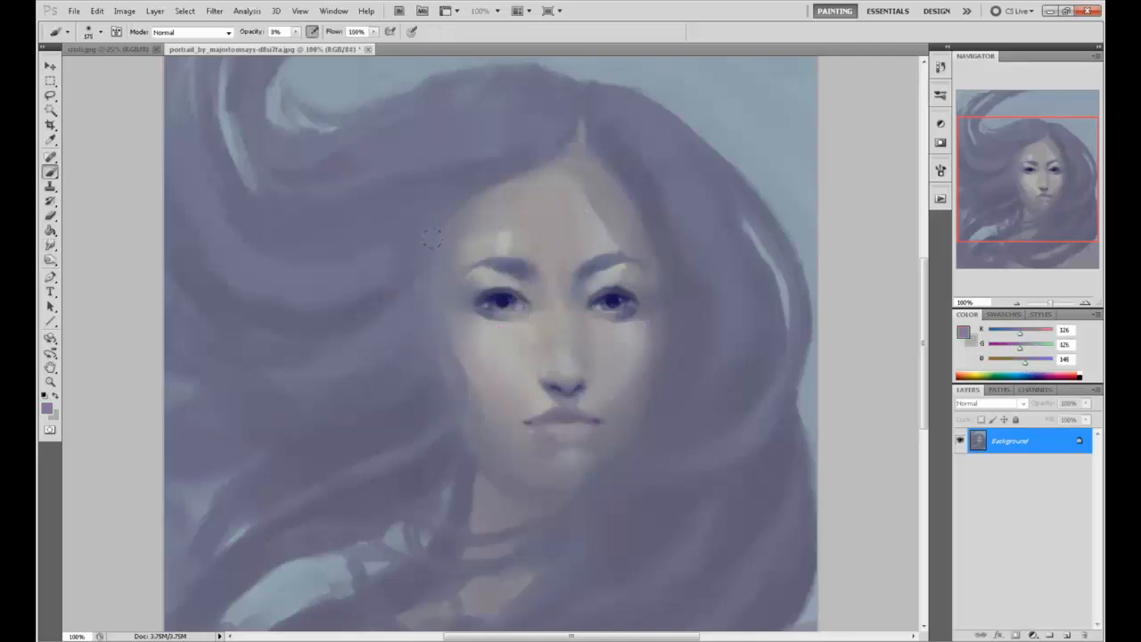
pyautogui.keyDown('alt'); pyautogui.click(464, 234); pyautogui.keyUp('alt')
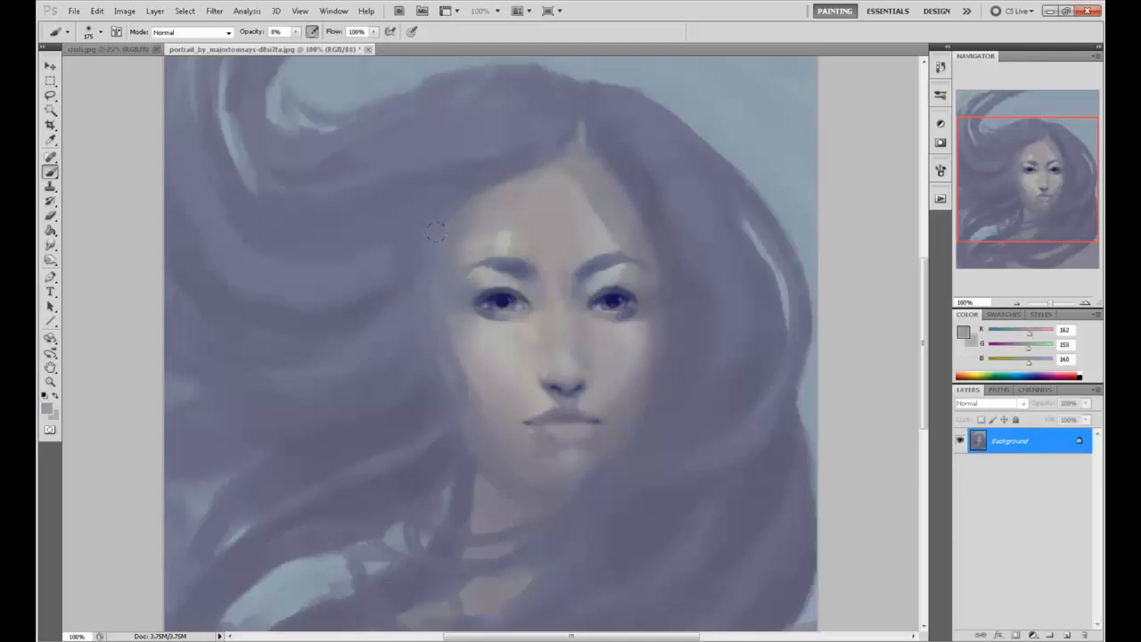
pyautogui.keyDown('alt'); pyautogui.click(480, 262); pyautogui.keyUp('alt')
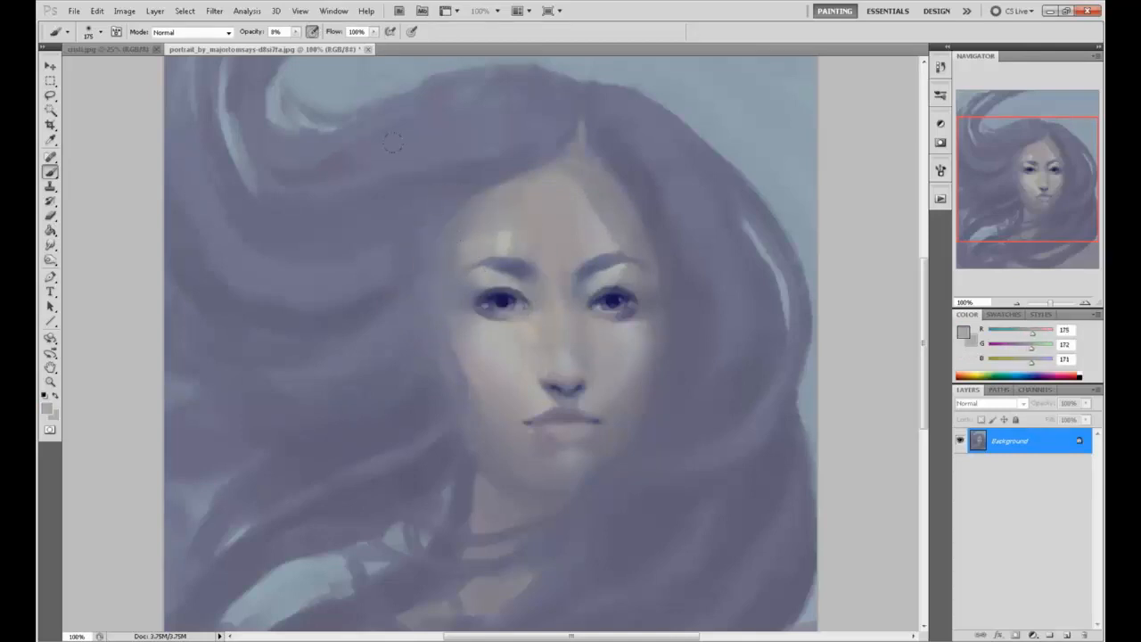
# Raise the brush opacity and soften the forehead highlight above the viewer's left eyebrow with sampled skin tones.
pyautogui.click(297, 32)
pyautogui.moveTo(296, 45); pyautogui.dragTo(310, 46)
pyautogui.keyDown('alt'); pyautogui.click(477, 250); pyautogui.keyUp('alt')
pyautogui.keyDown('alt'); pyautogui.click(643, 278); pyautogui.keyUp('alt')
pyautogui.keyDown('alt'); pyautogui.click(512, 230); pyautogui.keyUp('alt')
# Set the brush opacity to 49% and smooth the forehead shading with repeatedly sampled light skin tones.
pyautogui.click(295, 31)
pyautogui.moveTo(294, 42); pyautogui.dragTo(309, 42)
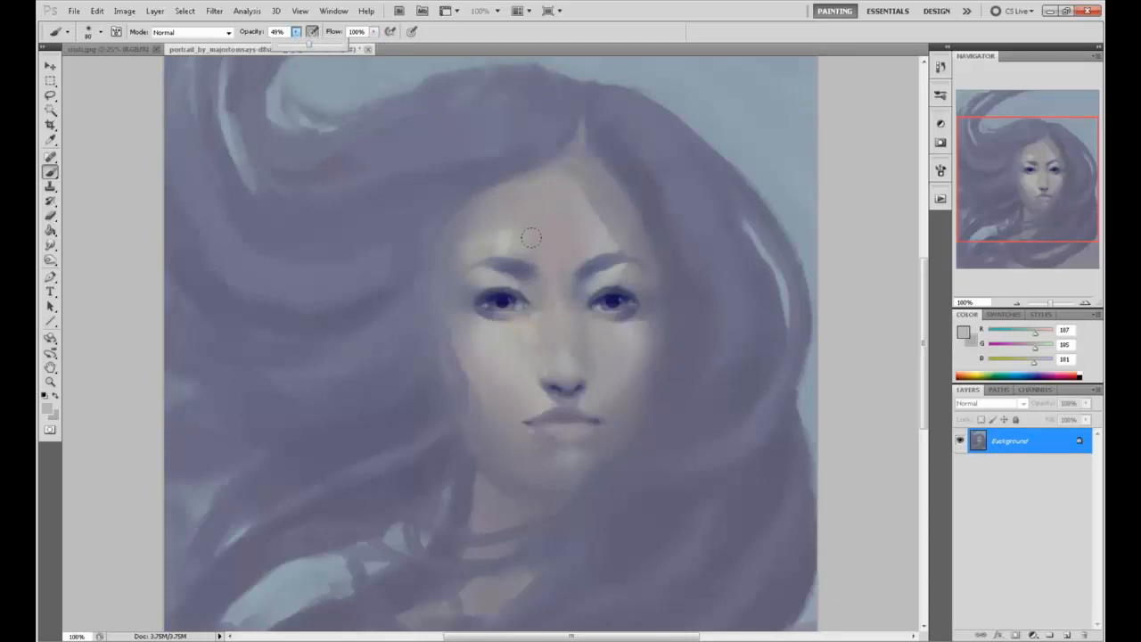
pyautogui.keyDown('alt'); pyautogui.click(532, 248); pyautogui.keyUp('alt')
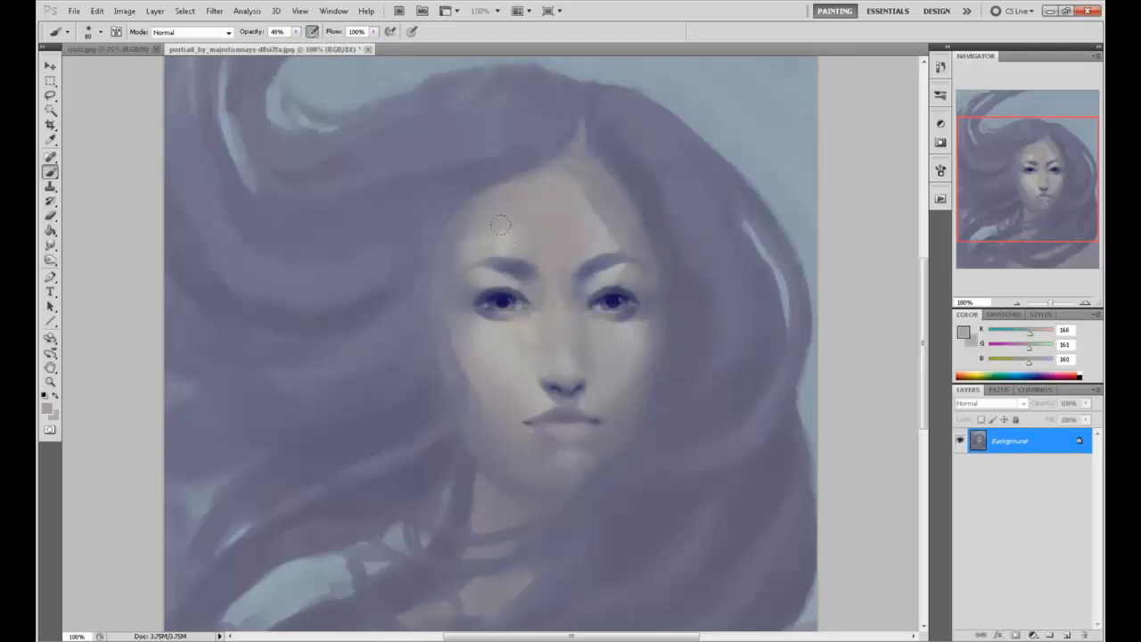
pyautogui.keyDown('alt'); pyautogui.click(509, 225); pyautogui.keyUp('alt')
pyautogui.keyDown('alt'); pyautogui.click(530, 240); pyautogui.keyUp('alt')
pyautogui.keyDown('alt'); pyautogui.click(603, 239); pyautogui.keyUp('alt')
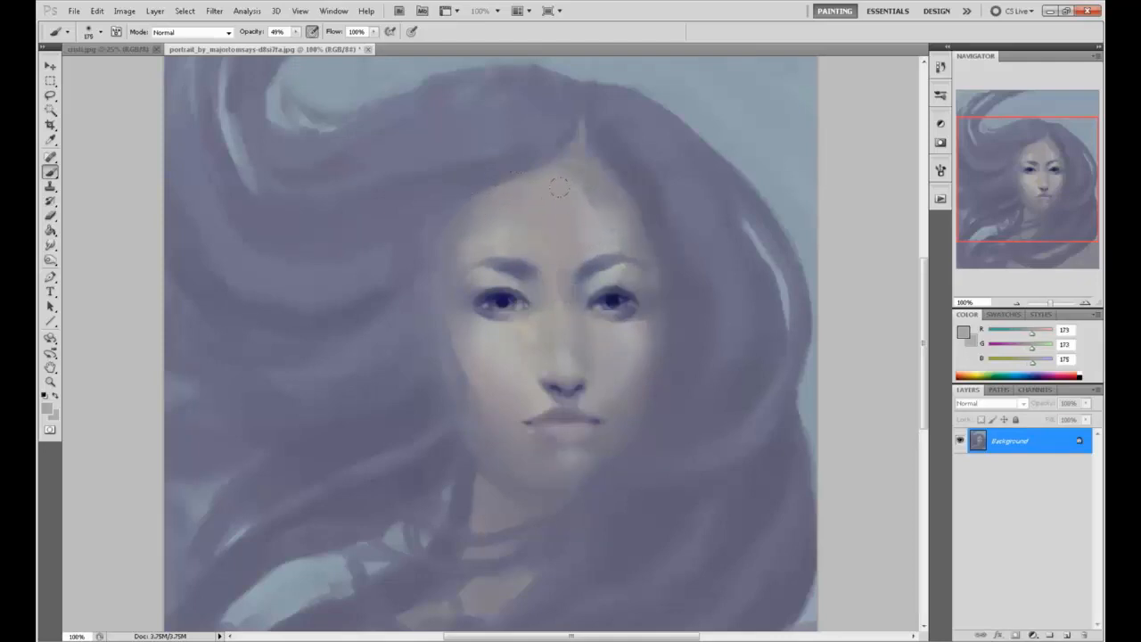
# Soften the hairline on the viewer's right and paint over the pale parting with sampled skin and hair tones.
pyautogui.keyDown('alt'); pyautogui.click(596, 212); pyautogui.keyUp('alt')
pyautogui.keyDown('alt'); pyautogui.click(599, 187); pyautogui.keyUp('alt')
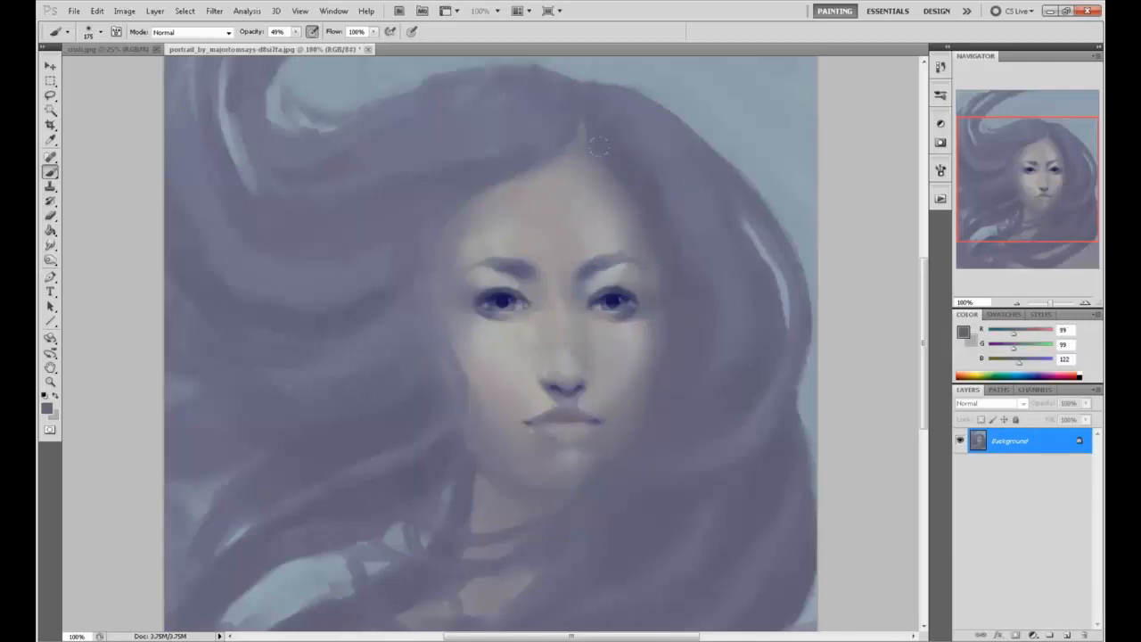
pyautogui.keyDown('alt'); pyautogui.click(437, 190); pyautogui.keyUp('alt')
pyautogui.keyDown('alt'); pyautogui.click(249, 201); pyautogui.keyUp('alt')
# Mix a muted reddish foreground colour with RGB values 160, 130 and 135.
pyautogui.moveTo(1023, 366); pyautogui.dragTo(1023, 366)
pyautogui.click(1023, 336)
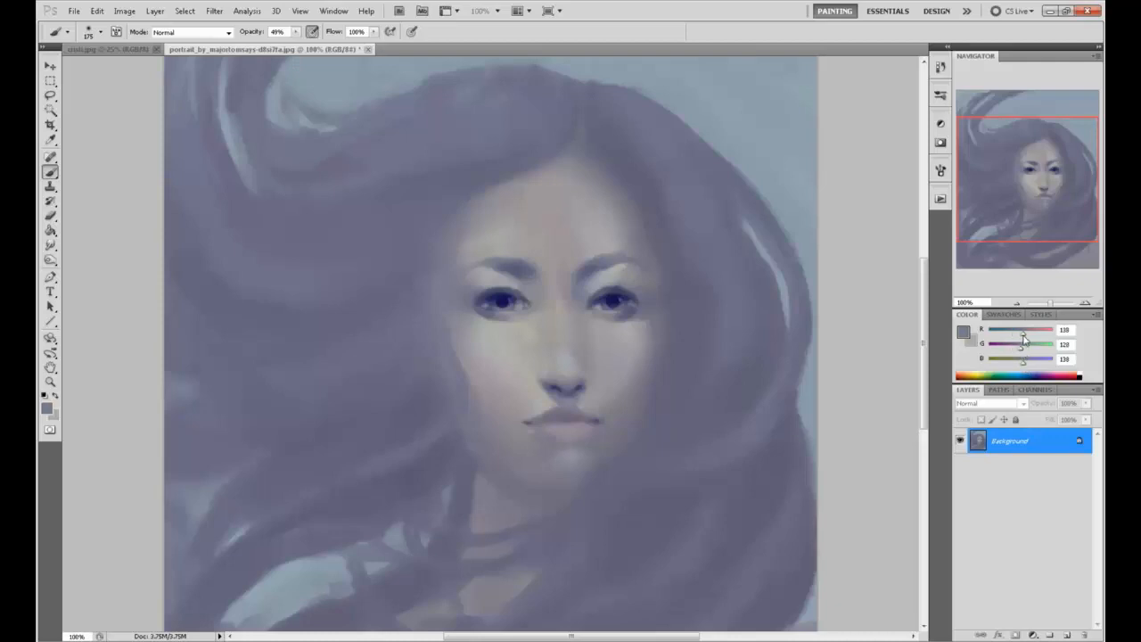
pyautogui.moveTo(1025, 337)
pyautogui.mouseDown()
pyautogui.moveTo(1038, 337)
pyautogui.moveTo(1007, 336)
pyautogui.mouseUp()
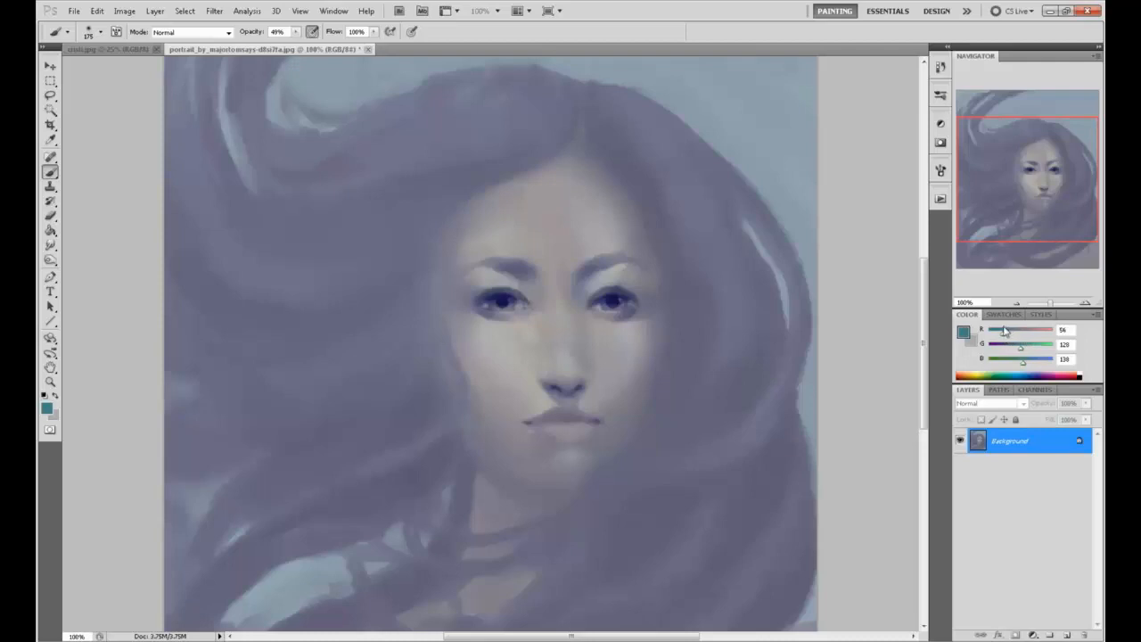
pyautogui.moveTo(1023, 348)
pyautogui.mouseDown()
pyautogui.moveTo(1032, 350)
pyautogui.moveTo(1010, 347)
pyautogui.moveTo(1027, 336)
pyautogui.moveTo(1010, 337)
pyautogui.moveTo(1035, 353)
pyautogui.moveTo(1013, 336)
pyautogui.moveTo(1041, 336)
pyautogui.moveTo(1022, 354)
pyautogui.moveTo(1028, 365)
pyautogui.mouseUp()
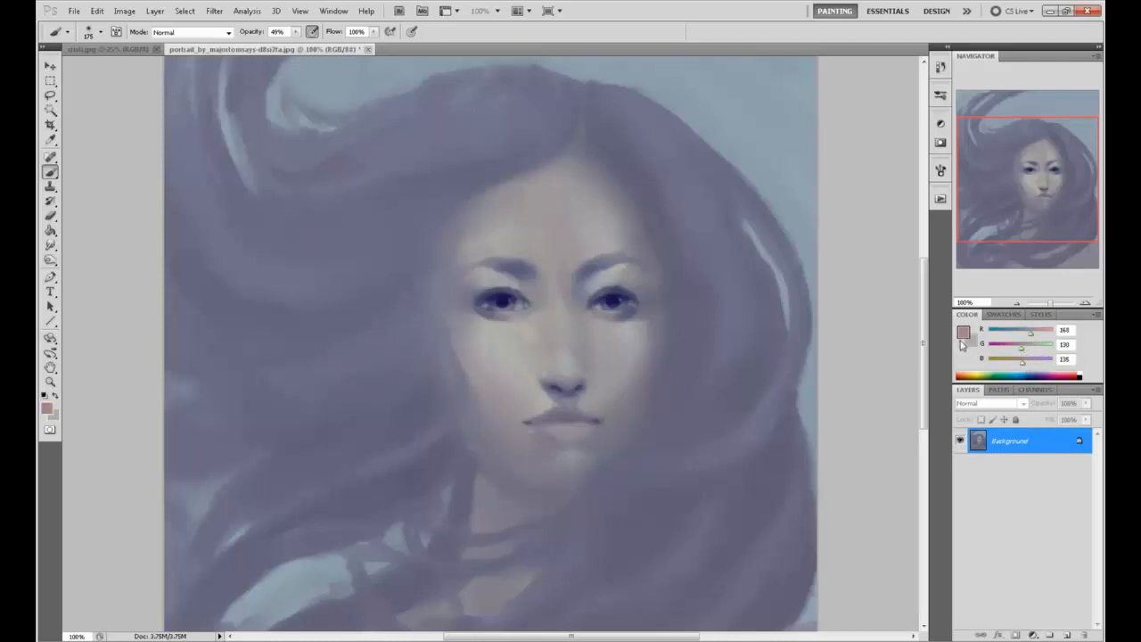
pyautogui.click(963, 333)
pyautogui.moveTo(922, 339); pyautogui.dragTo(929, 334)
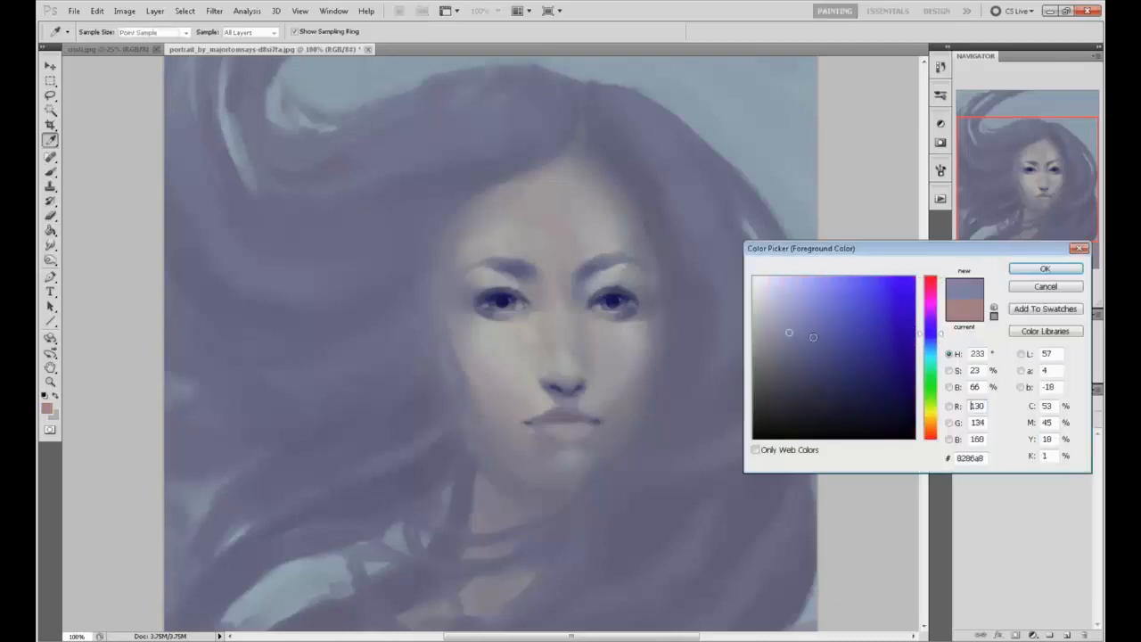
pyautogui.click(754, 336)
pyautogui.moveTo(760, 340)
pyautogui.mouseDown()
pyautogui.moveTo(733, 308)
pyautogui.moveTo(735, 266)
pyautogui.moveTo(891, 406)
pyautogui.moveTo(882, 410)
pyautogui.moveTo(790, 297)
pyautogui.moveTo(915, 413)
pyautogui.moveTo(856, 294)
pyautogui.moveTo(897, 286)
pyautogui.moveTo(891, 357)
pyautogui.moveTo(918, 267)
pyautogui.mouseUp()
pyautogui.click(1044, 286)
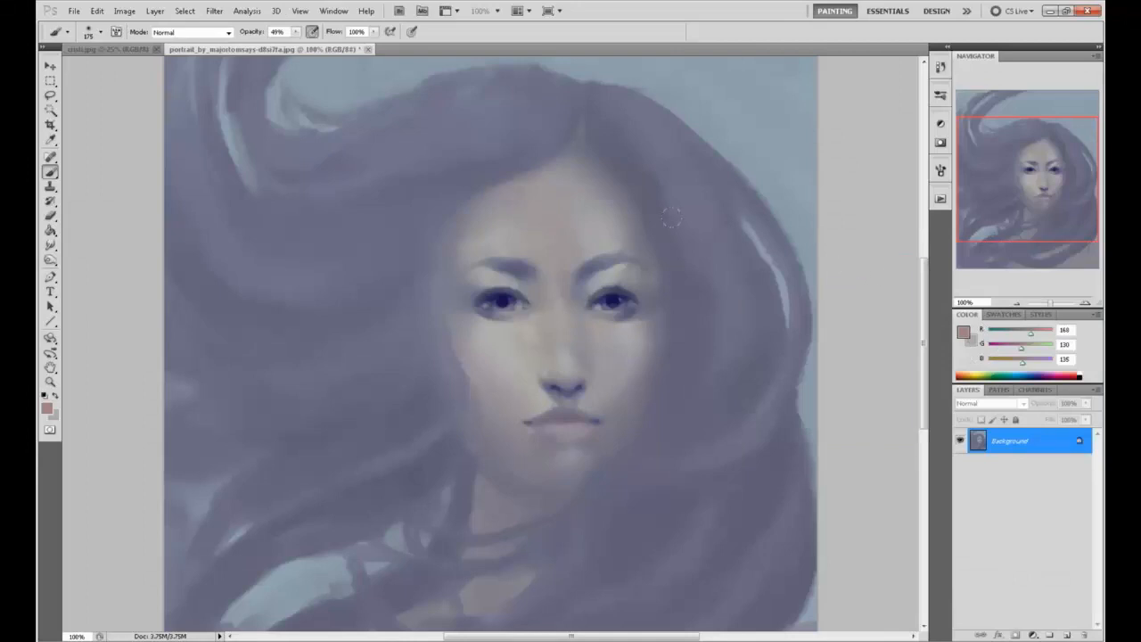
pyautogui.click(962, 332)
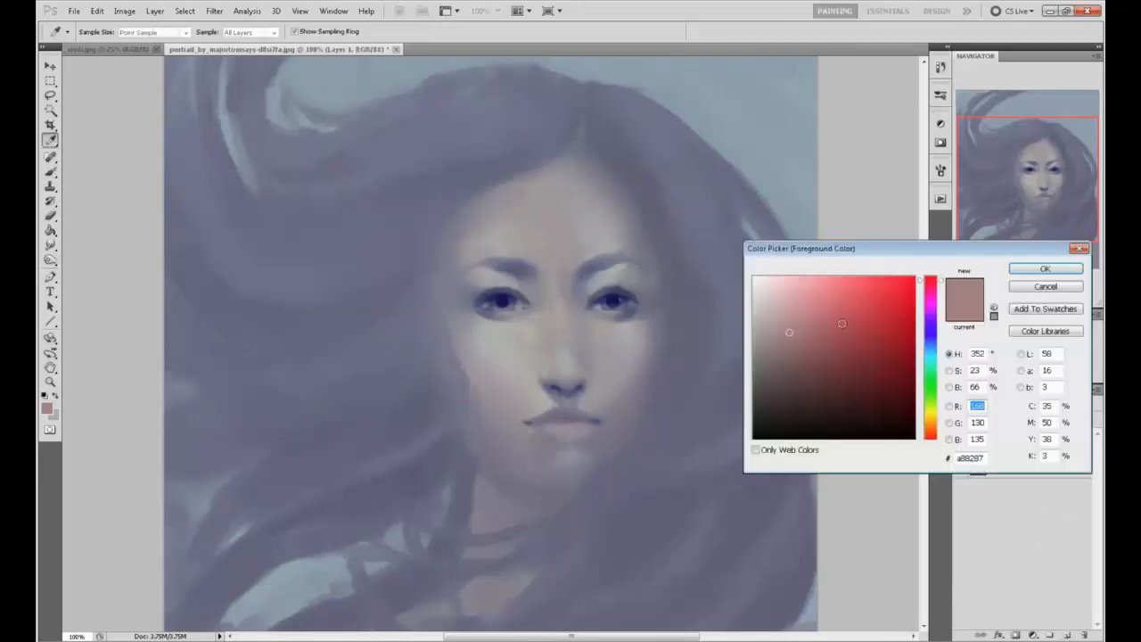
pyautogui.click(1044, 286)
# Merge the extra layer down into the Background.
pyautogui.press('b')
pyautogui.hotkey('ctrl', '-')
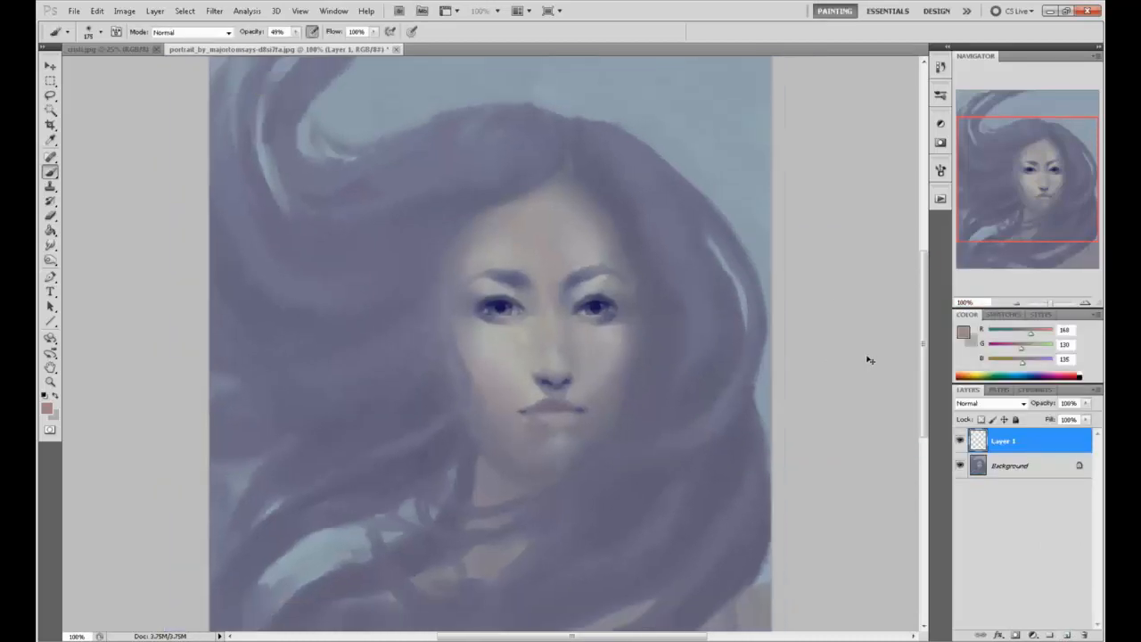
pyautogui.rightClick(1022, 446)
pyautogui.click(1031, 418)
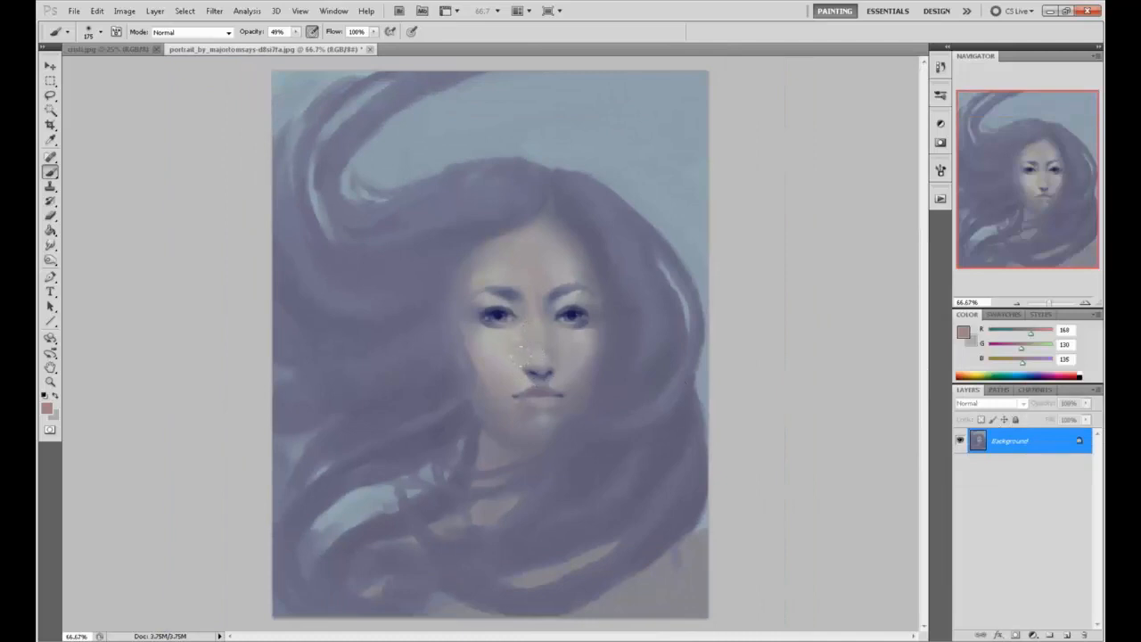
# Convert the locked Background into a regular editable layer.
pyautogui.press('m')
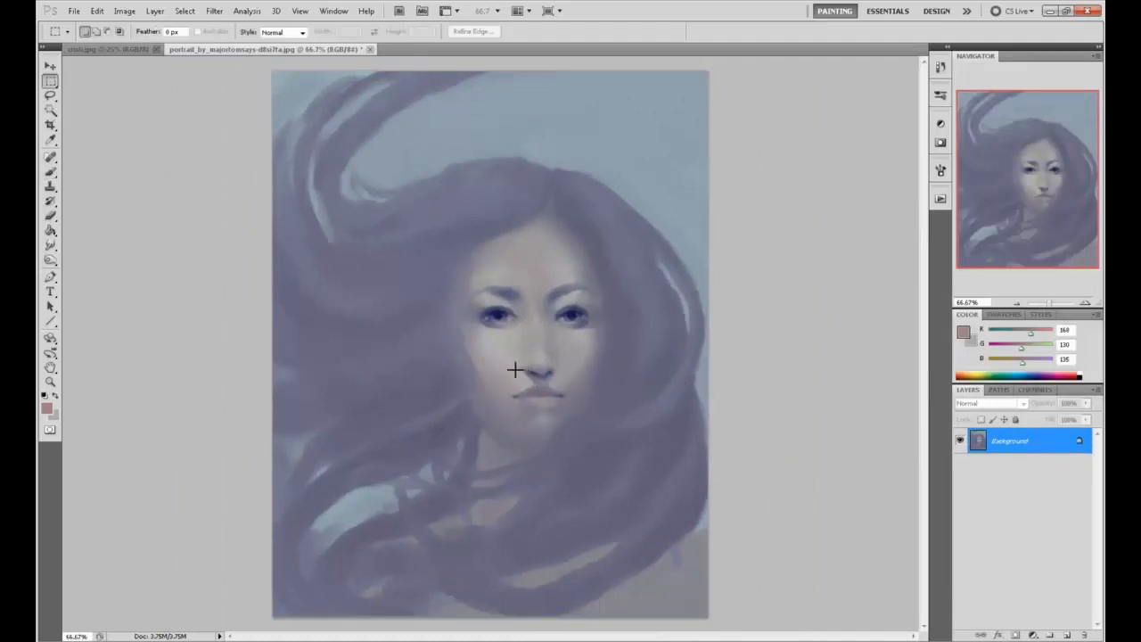
pyautogui.doubleClick(1048, 446)
pyautogui.click(677, 211)
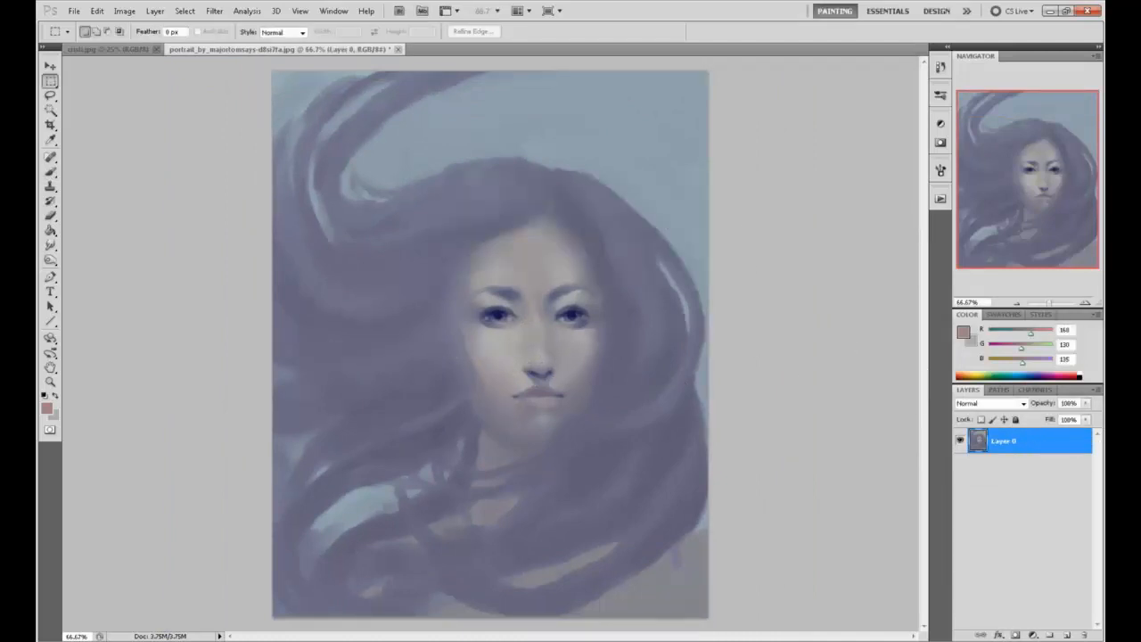
# Move a rectangular selection of the nose, mouth and chin slightly upward, then deselect it.
pyautogui.press('v')
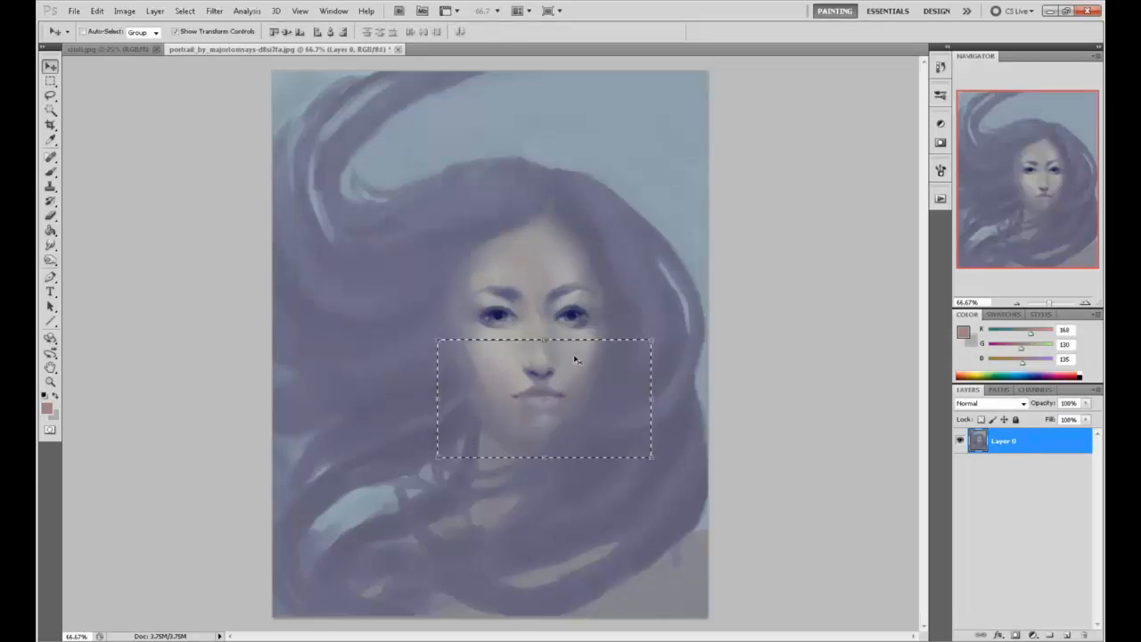
pyautogui.hotkey('ctrl', 'd')
pyautogui.moveTo(607, 294); pyautogui.dragTo(607, 293)
pyautogui.press('m')
pyautogui.rightClick(673, 407)
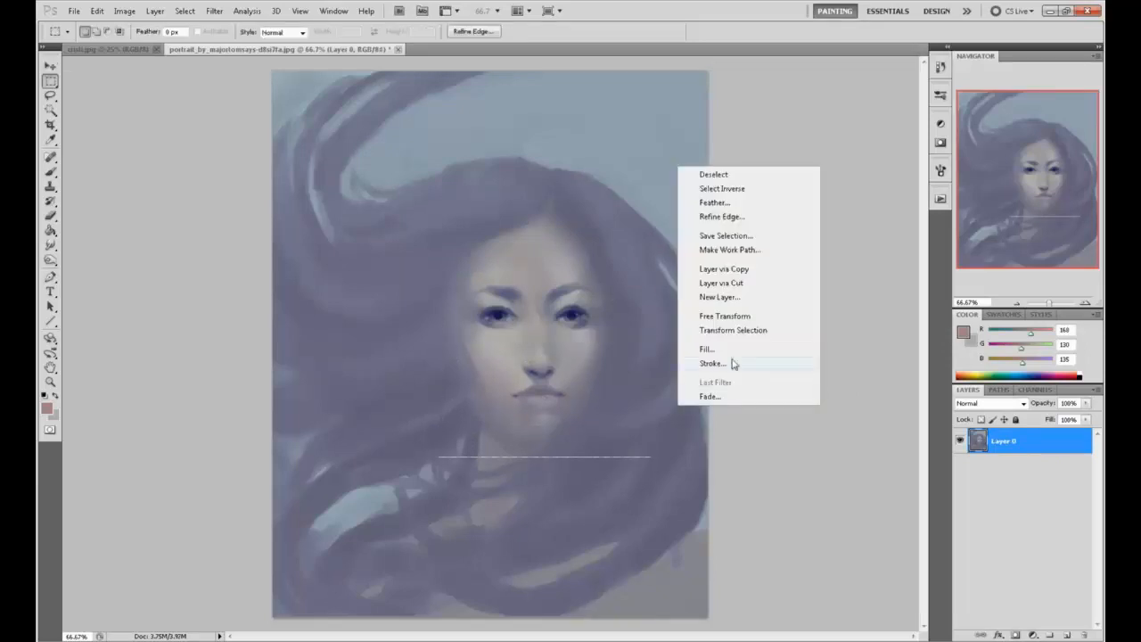
pyautogui.click(716, 176)
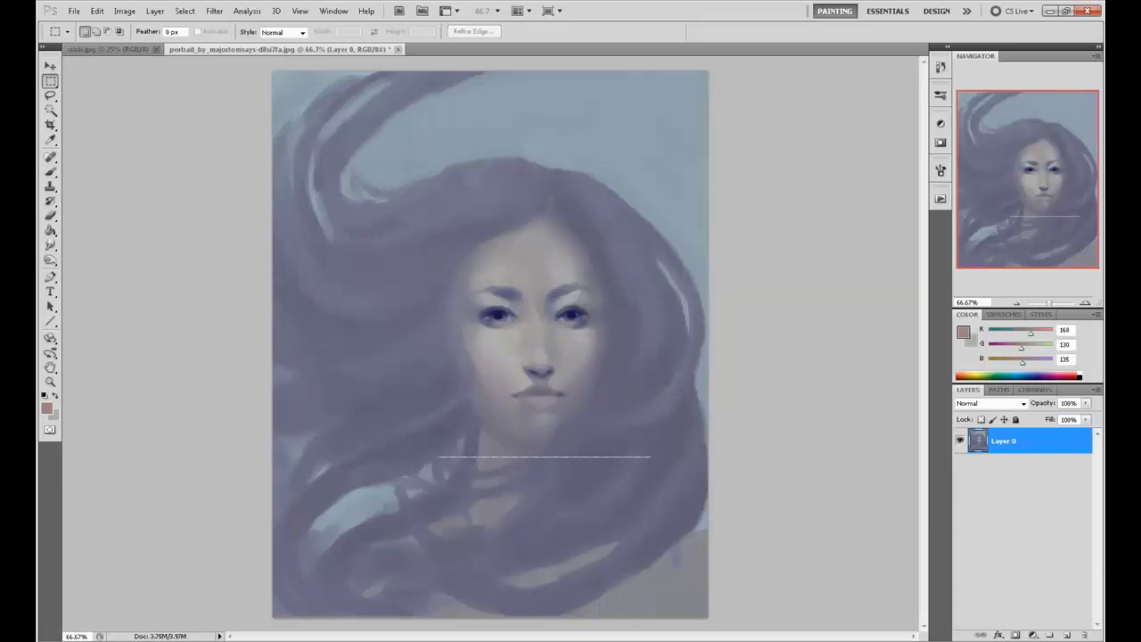
# Add a layer beneath the painting and fill it with the dark purple sampled from the hair beside the gap.
pyautogui.keyDown('ctrl'); pyautogui.click(1067, 635); pyautogui.keyUp('ctrl')
pyautogui.press('g')
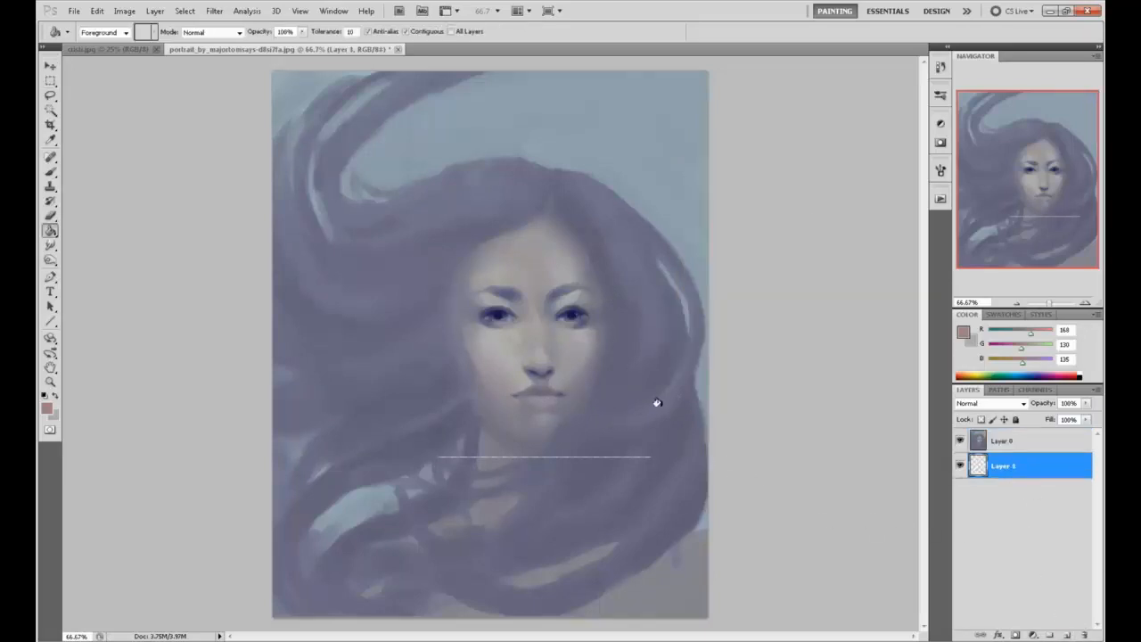
pyautogui.keyDown('alt'); pyautogui.click(600, 458); pyautogui.keyUp('alt')
pyautogui.click(601, 458)
# On the painting layer, cover the seam across the neck at 100% brush opacity with sampled skin and shadow tones.
pyautogui.press('m')
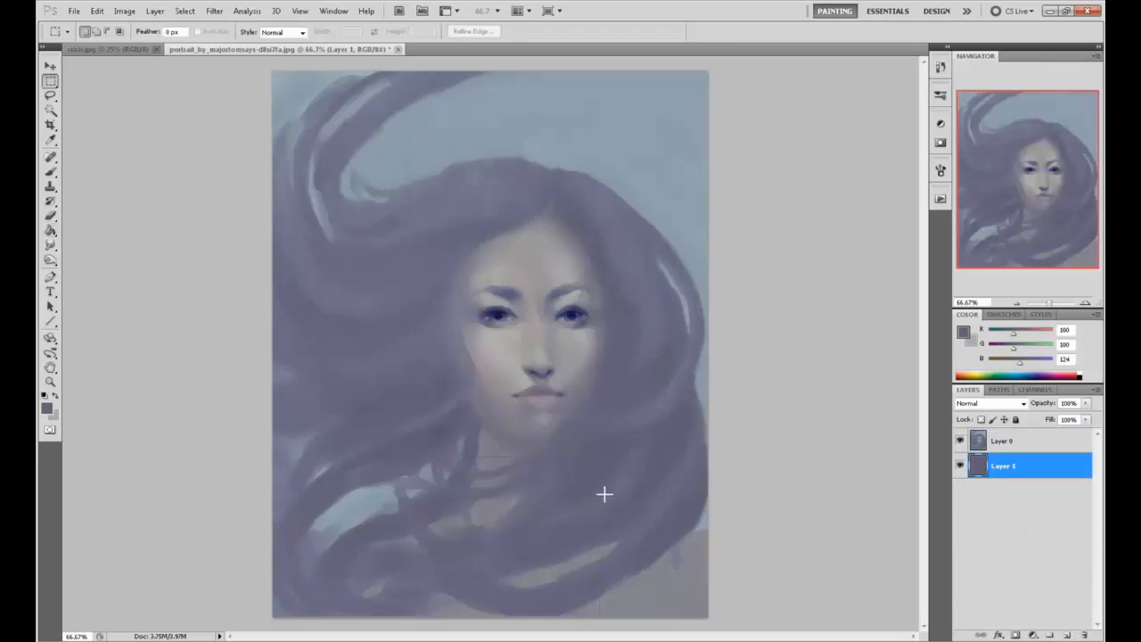
pyautogui.rightClick(597, 494)
pyautogui.click(879, 312)
pyautogui.click(1012, 445)
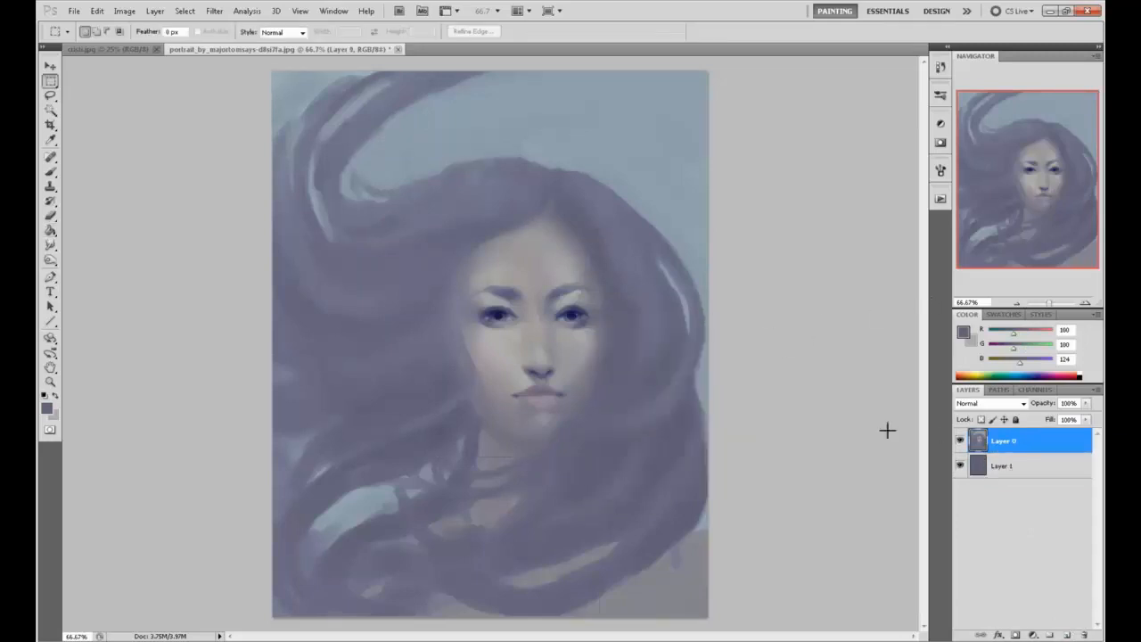
pyautogui.press('b')
pyautogui.keyDown('alt'); pyautogui.click(496, 447); pyautogui.keyUp('alt')
pyautogui.moveTo(296, 34); pyautogui.dragTo(337, 46)
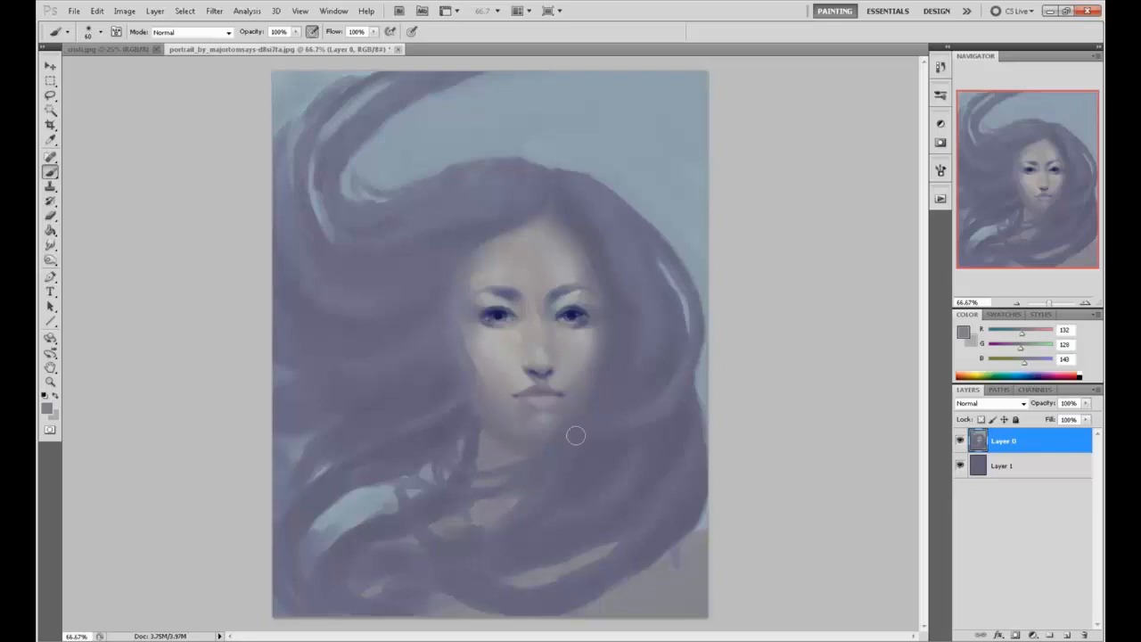
pyautogui.keyDown('alt'); pyautogui.click(519, 448); pyautogui.keyUp('alt')
pyautogui.keyDown('alt'); pyautogui.click(556, 450); pyautogui.keyUp('alt')
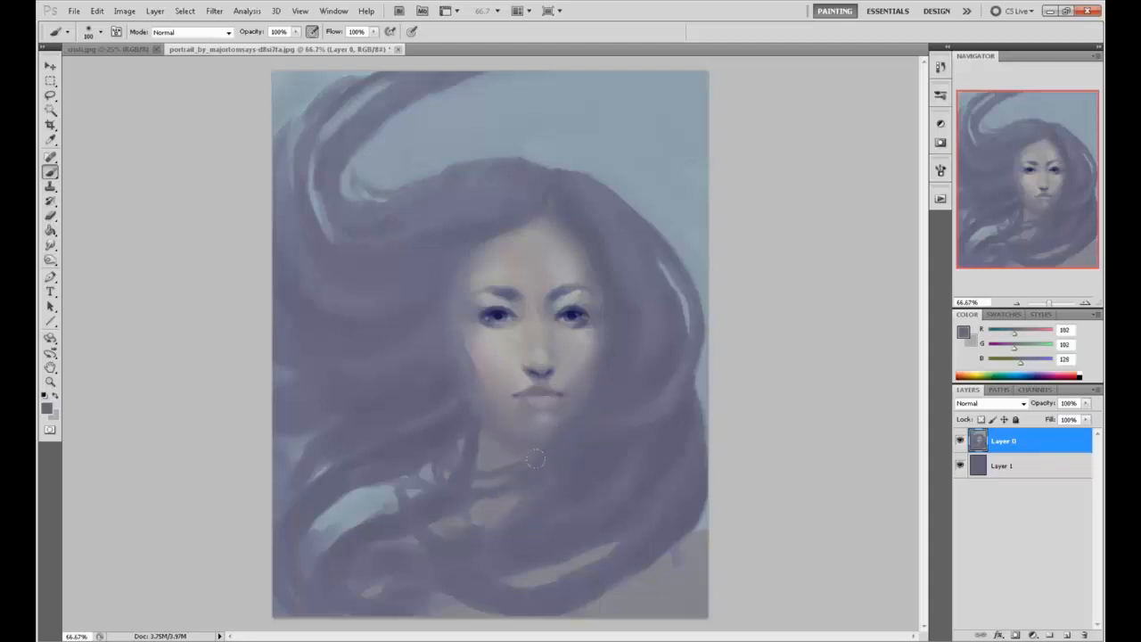
# Sample the dark purple hair tone beside the neck and merge the painting layer down into the purple fill layer.
pyautogui.keyDown('alt'); pyautogui.click(450, 454); pyautogui.keyUp('alt')
pyautogui.keyDown('alt'); pyautogui.click(421, 435); pyautogui.keyUp('alt')
pyautogui.rightClick(1033, 448)
pyautogui.click(1029, 411)
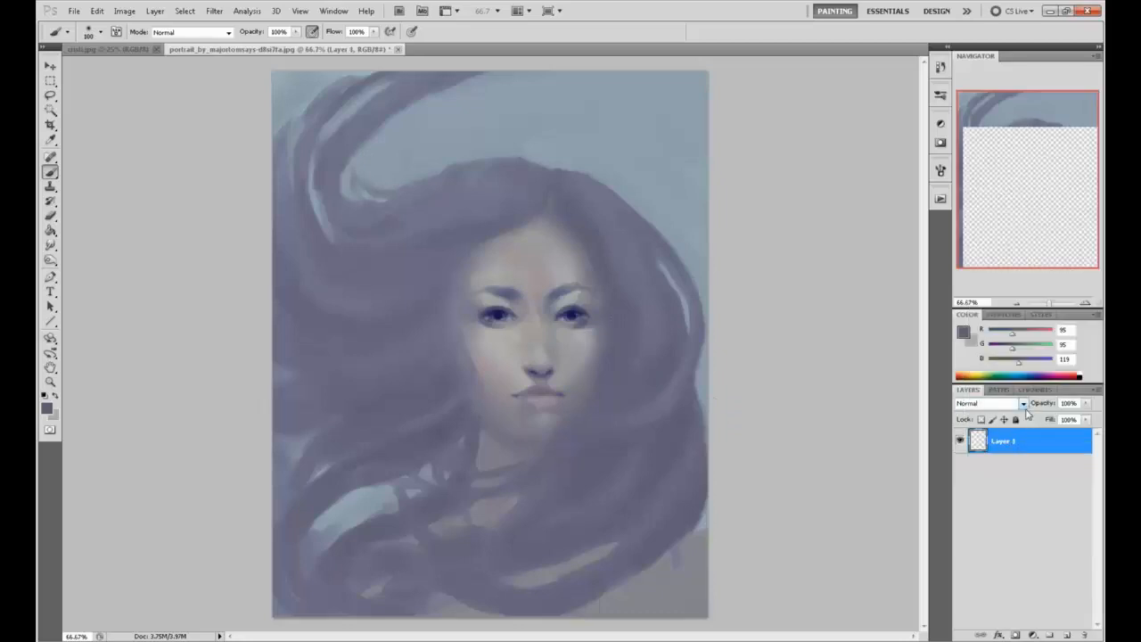
# Copy the whole merged painting, revert the document to its opening snapshot, and paste the copy in place as a layer above the original.
pyautogui.click(941, 68)
pyautogui.hotkey('ctrl', 'a')
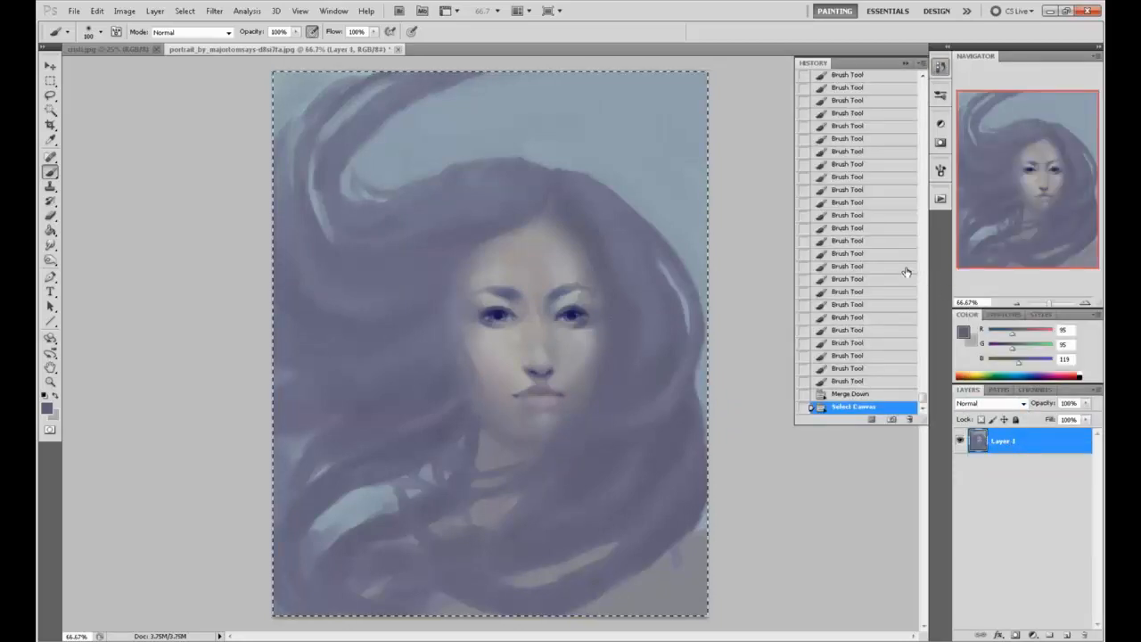
pyautogui.moveTo(923, 398); pyautogui.dragTo(924, 80)
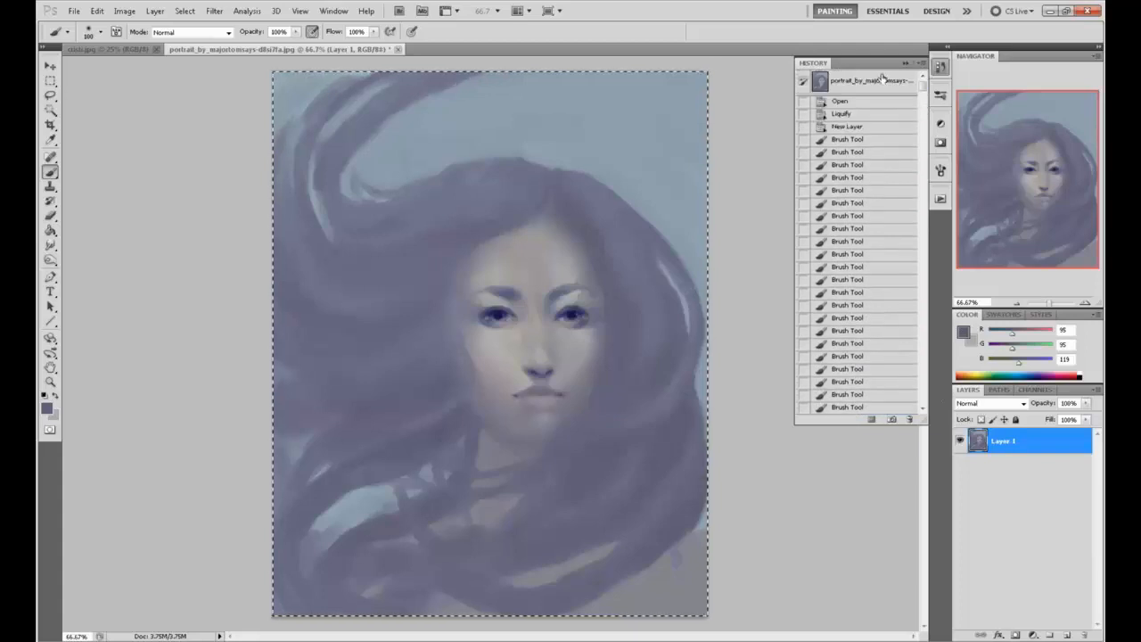
pyautogui.click(882, 79)
pyautogui.hotkey('ctrl', 'shift', 'v')
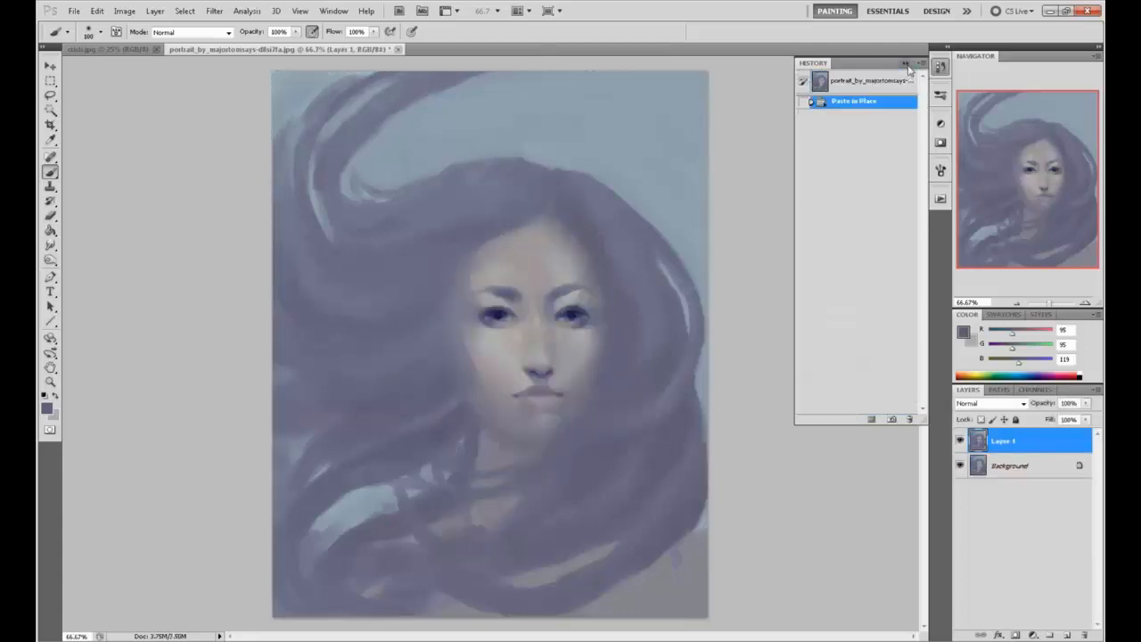
pyautogui.click(906, 64)
# Toggle the pasted layer's visibility repeatedly to compare the repainted portrait with the original, leaving the layer shown.
pyautogui.click(960, 441)
pyautogui.click(960, 441)
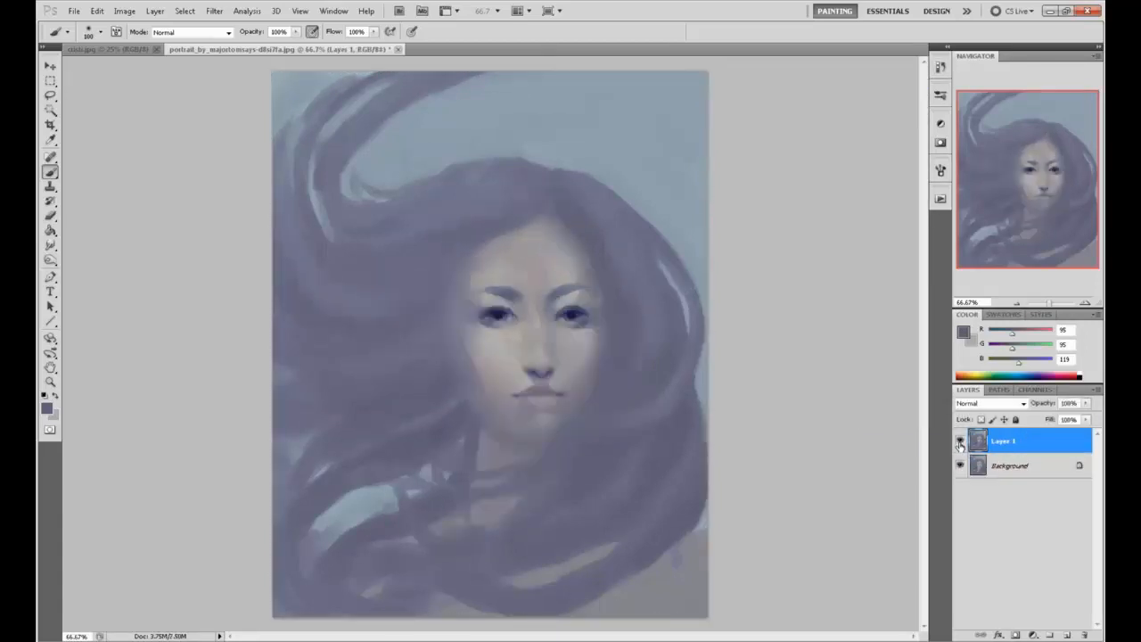
pyautogui.click(959, 441)
pyautogui.click(960, 441)
pyautogui.click(960, 442)
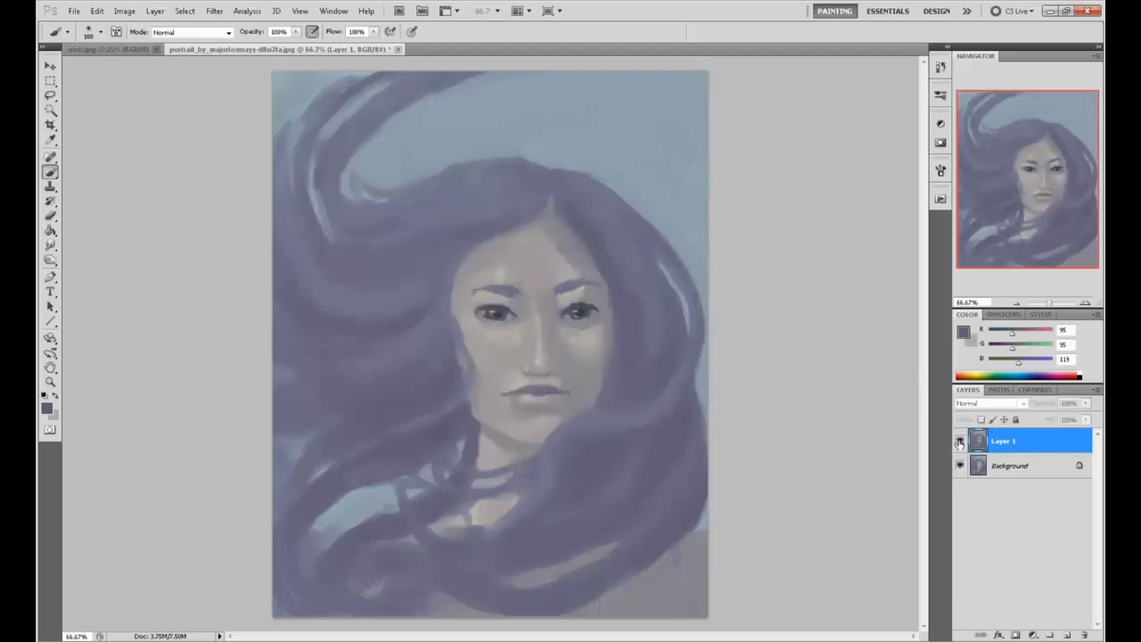
pyautogui.click(960, 441)
pyautogui.click(960, 441)
pyautogui.click(959, 441)
pyautogui.click(960, 441)
pyautogui.click(959, 441)
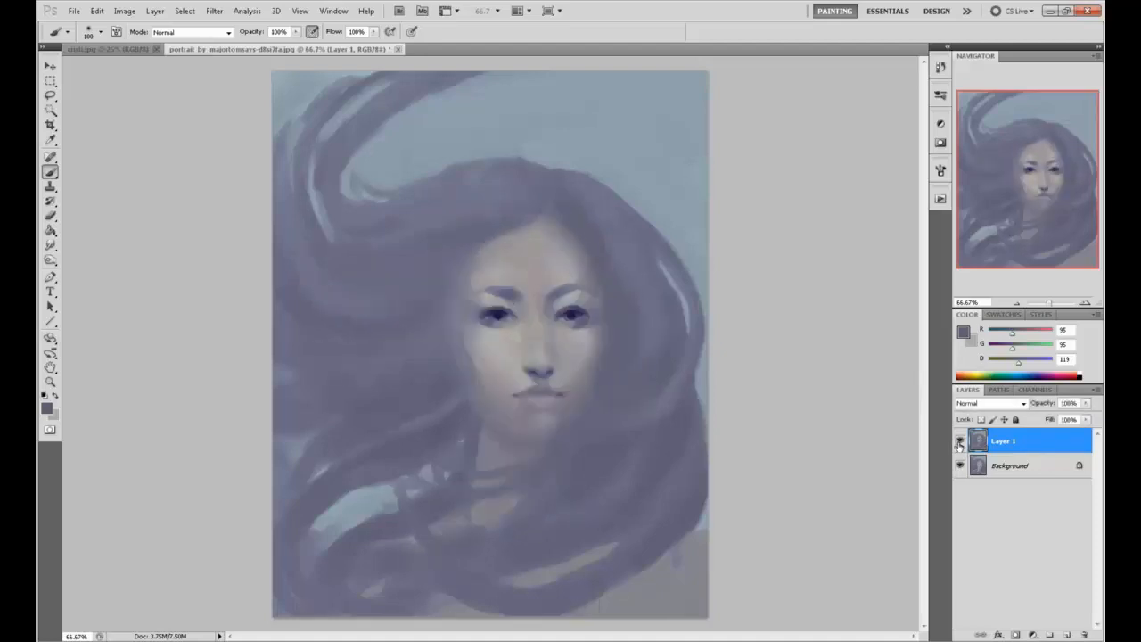
pyautogui.click(960, 441)
pyautogui.click(960, 441)
pyautogui.click(960, 441)
pyautogui.click(959, 441)
pyautogui.click(960, 441)
pyautogui.click(959, 441)
pyautogui.click(960, 441)
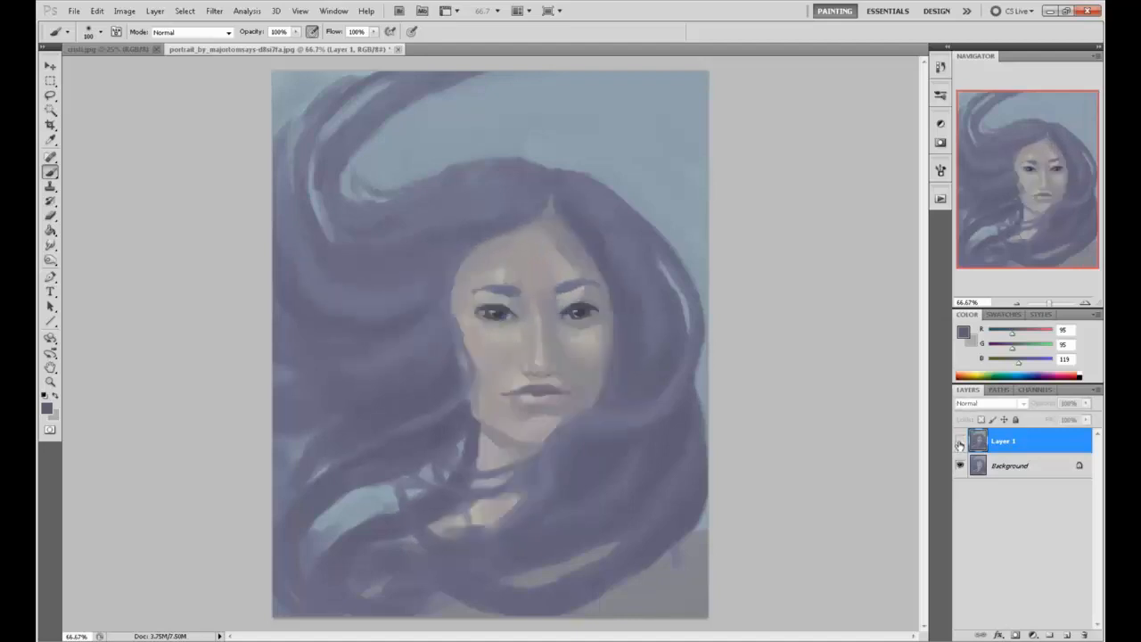
pyautogui.click(960, 441)
pyautogui.click(960, 442)
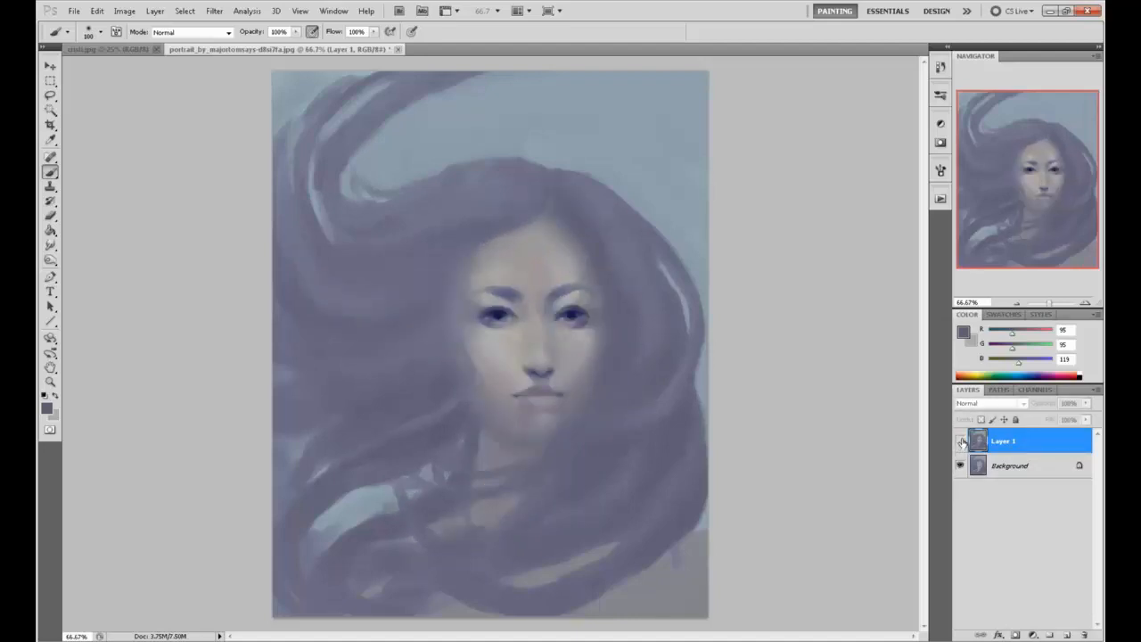
pyautogui.click(960, 441)
pyautogui.click(959, 441)
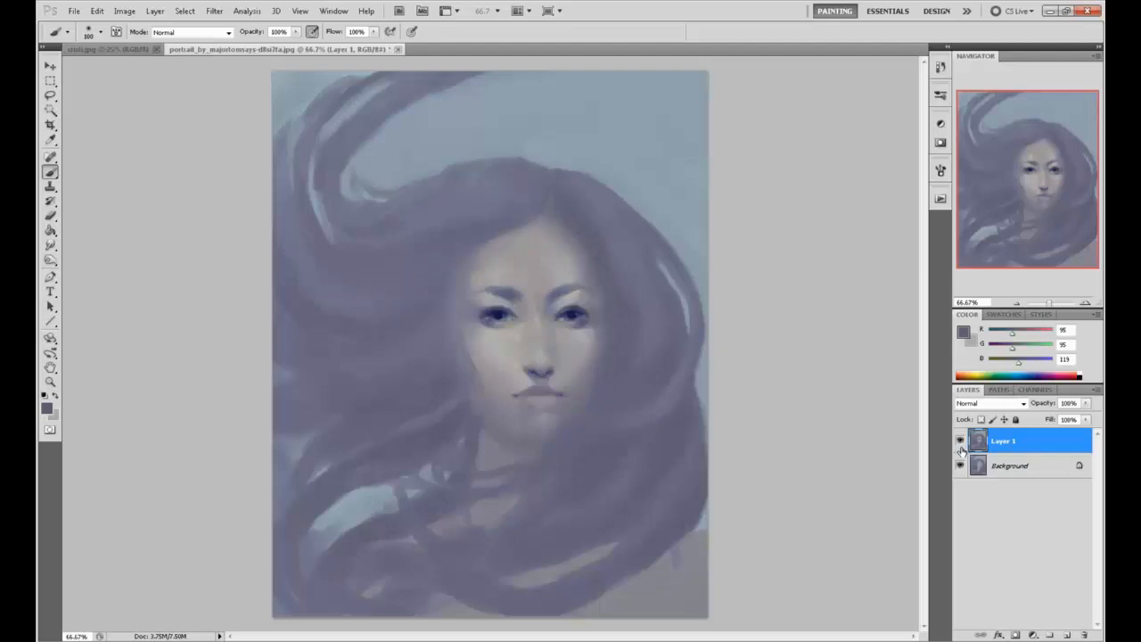
pyautogui.click(960, 441)
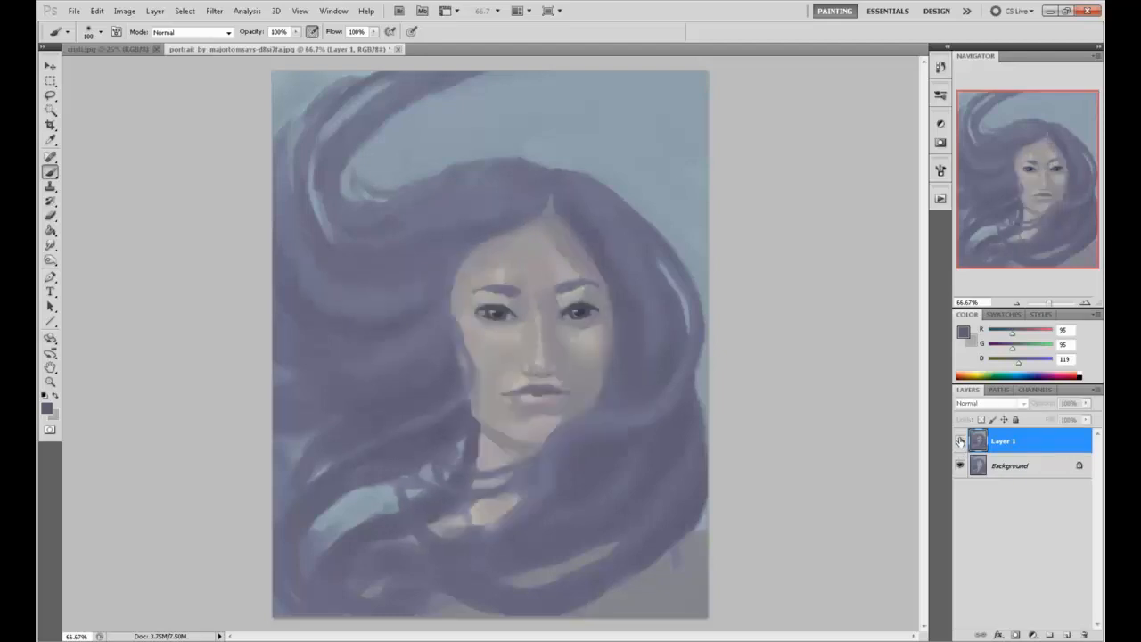
pyautogui.click(959, 441)
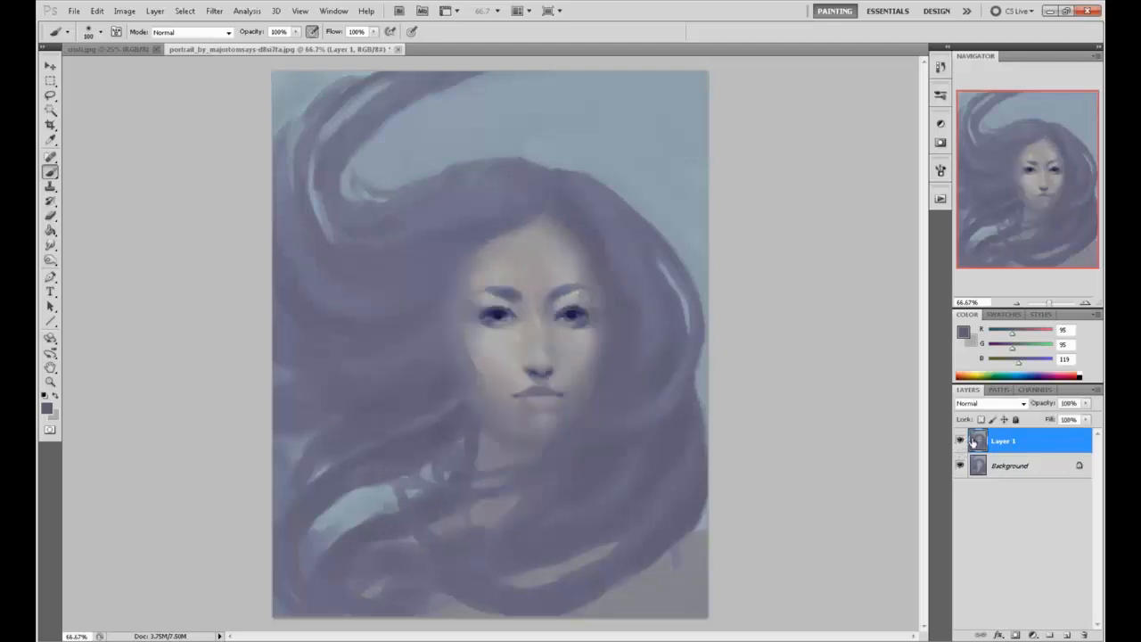